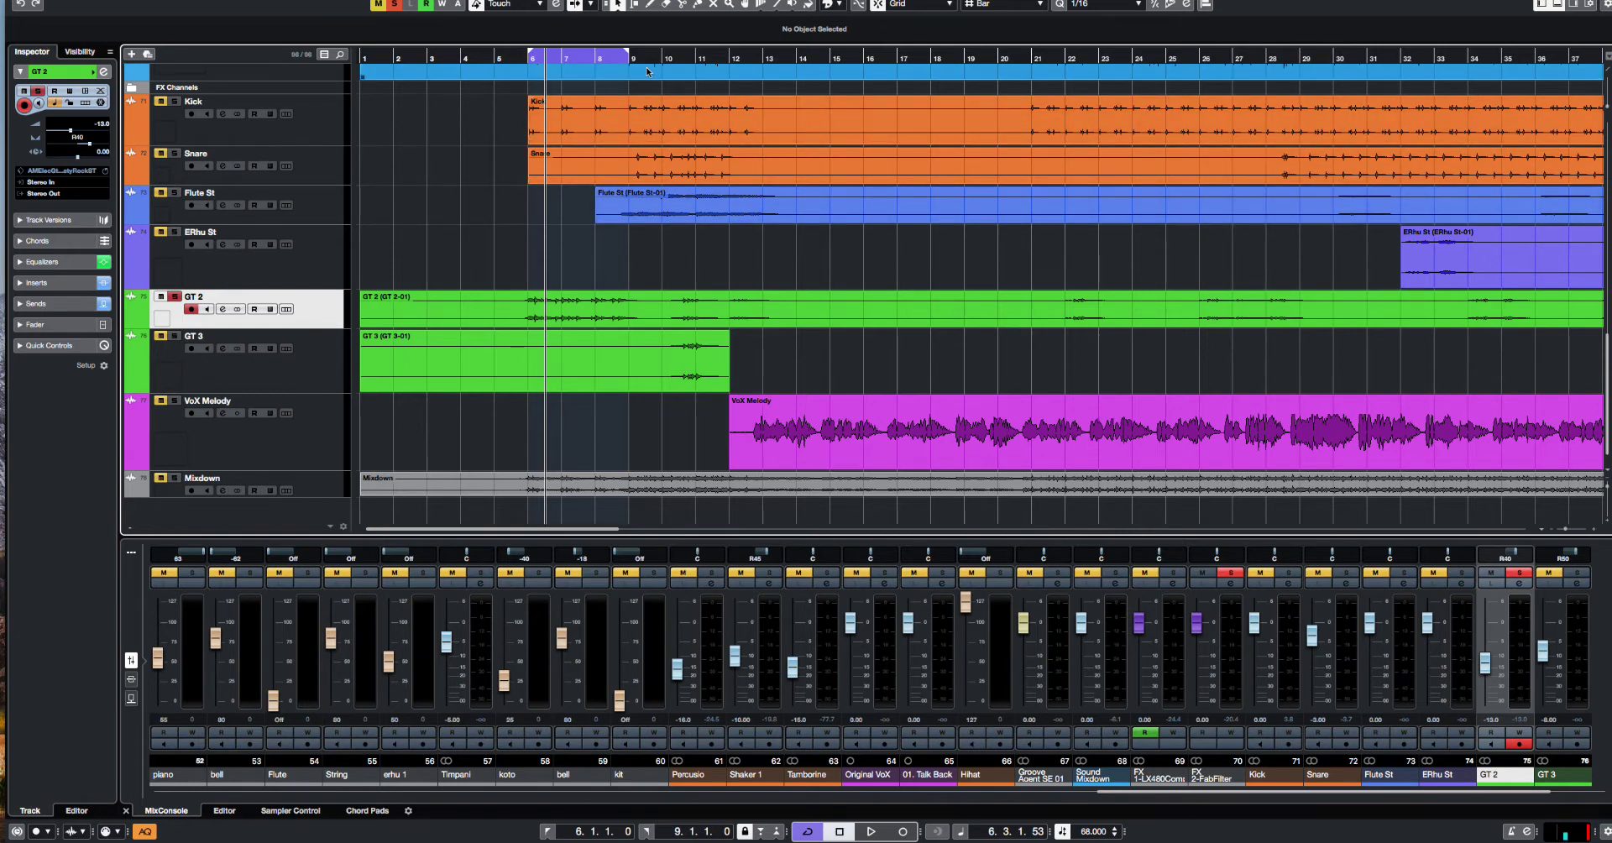
Step: Extend the loop range so that it ends at bar 13
{"action": "left_click_drag", "start_coordinate": [628, 53], "coordinate": [737, 57]}
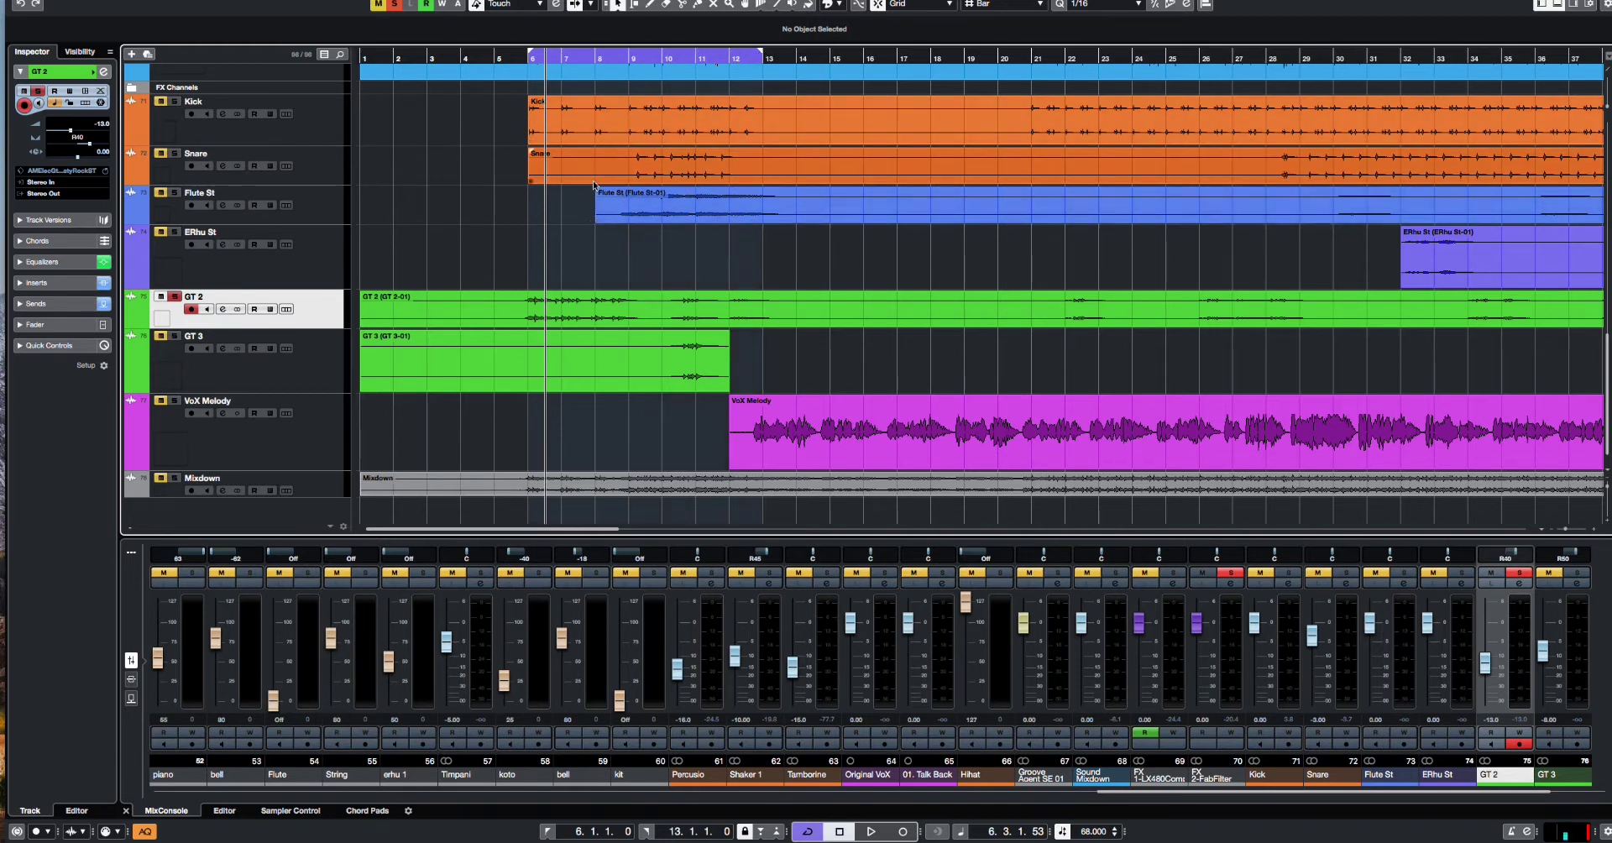
{"action": "scroll", "coordinate": [571, 216], "scroll_direction": "up", "scroll_amount": 2}
{"action": "scroll", "coordinate": [575, 211], "scroll_direction": "right", "scroll_amount": 4}
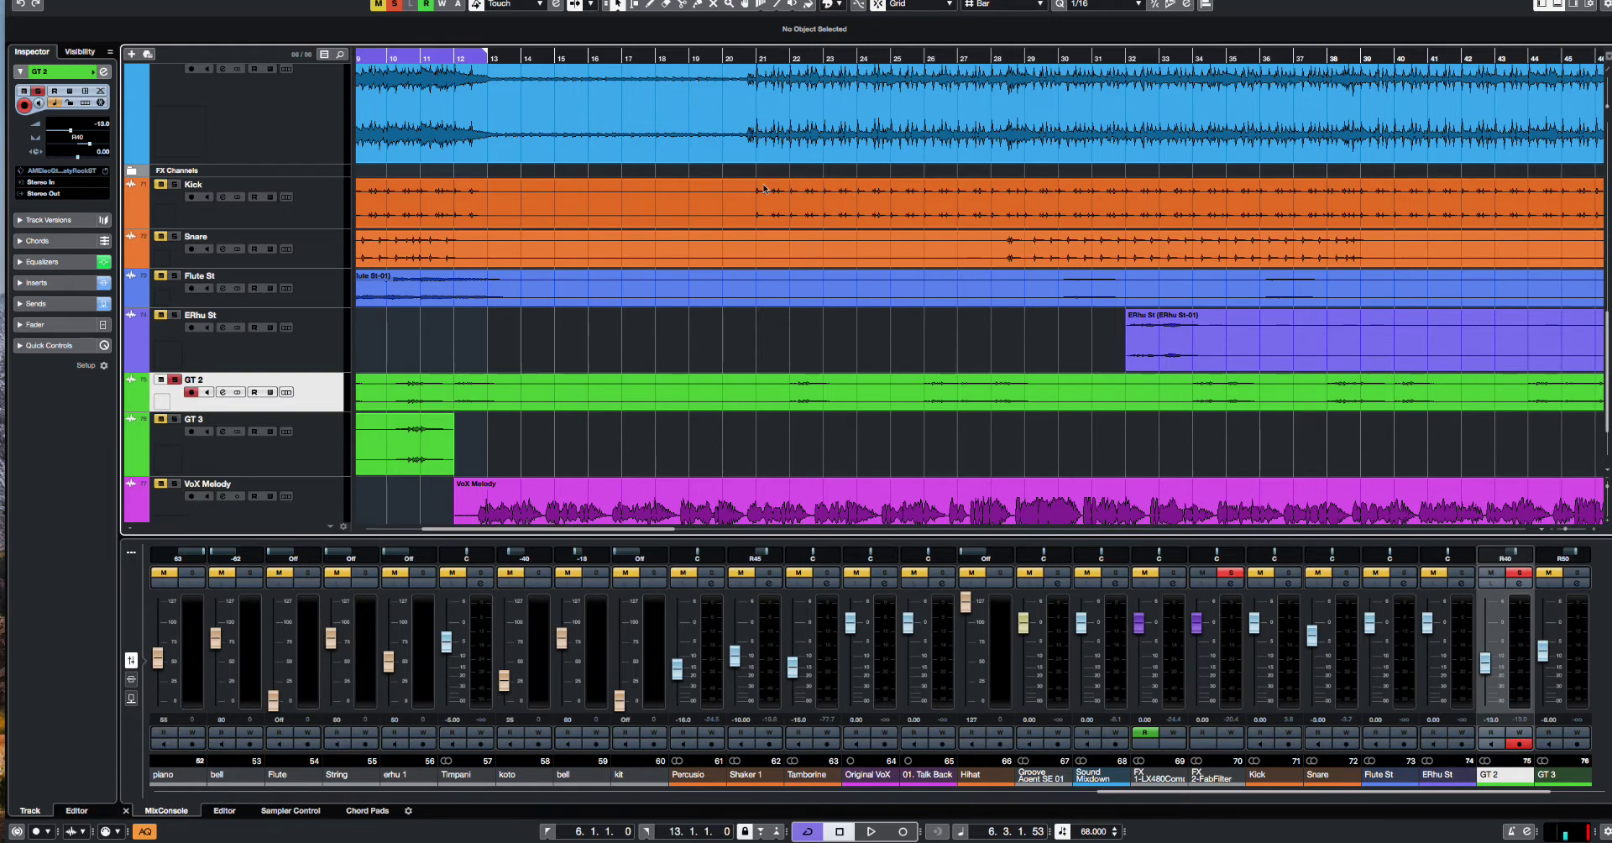
{"action": "scroll", "coordinate": [754, 131], "scroll_direction": "left", "scroll_amount": 4}
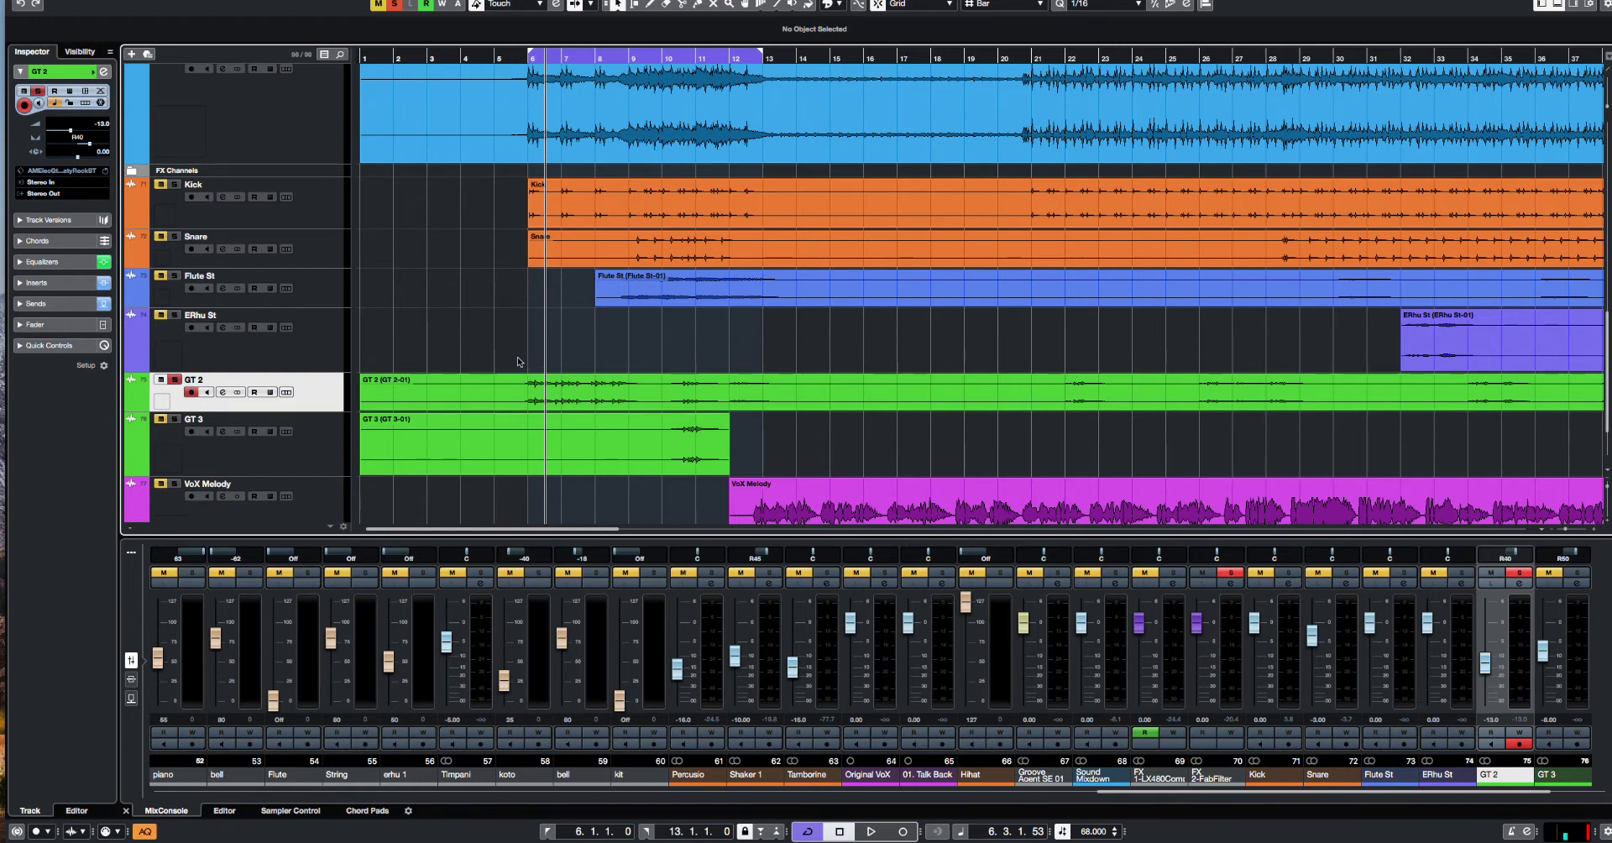
Step: Play the soloed GT 2 track within the loop range to hear its current guitar sound
{"action": "key", "text": "space"}
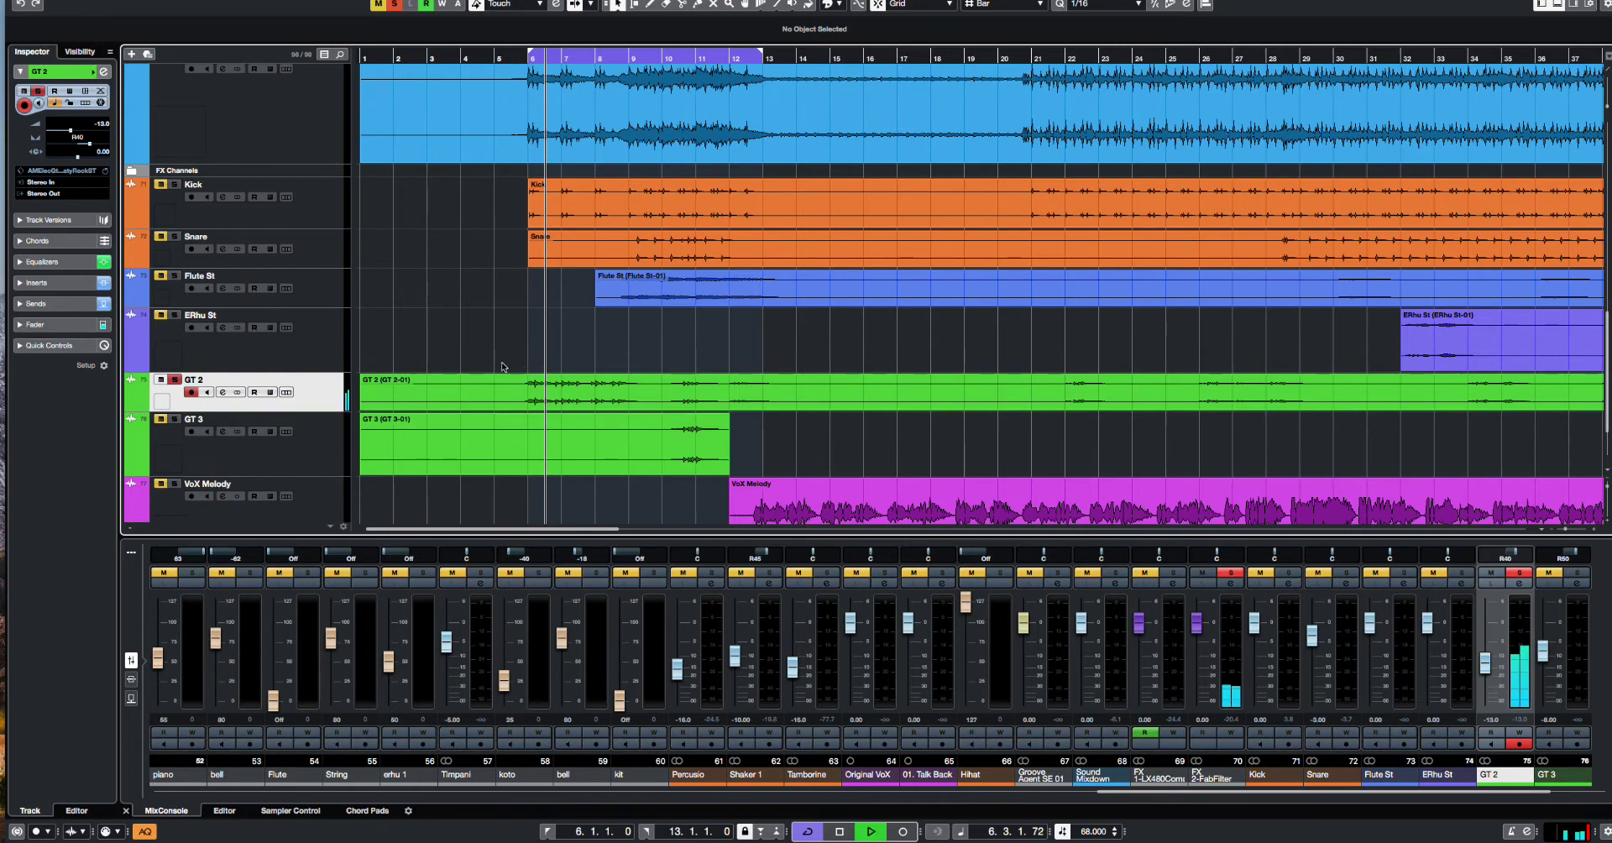
{"action": "right_click", "coordinate": [310, 390]}
{"action": "left_click", "coordinate": [303, 386]}
{"action": "key", "text": "space"}
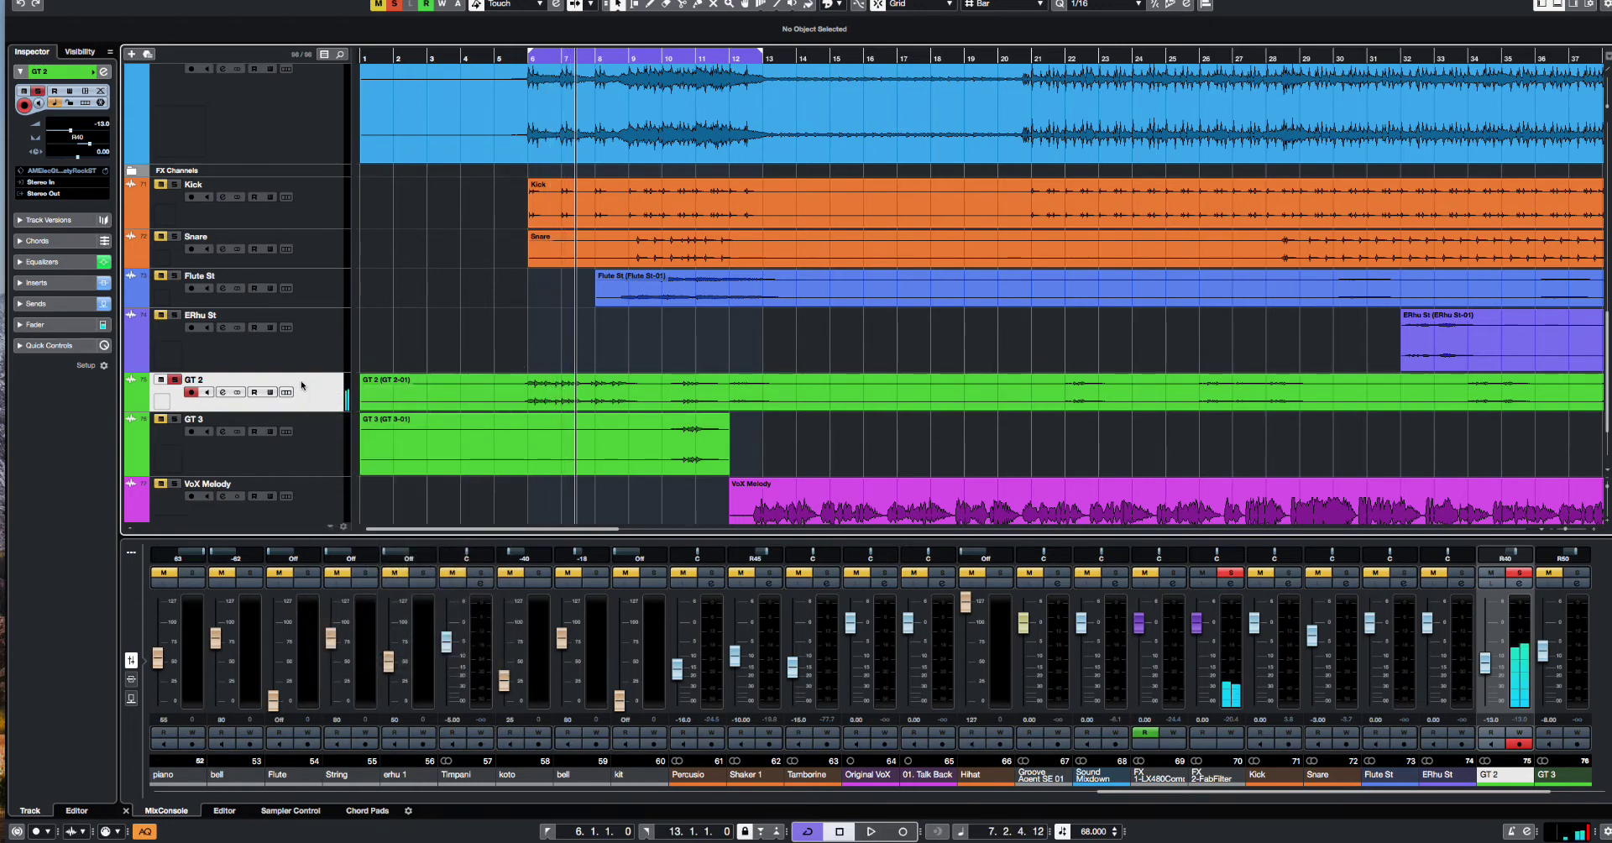
{"action": "key", "text": "space"}
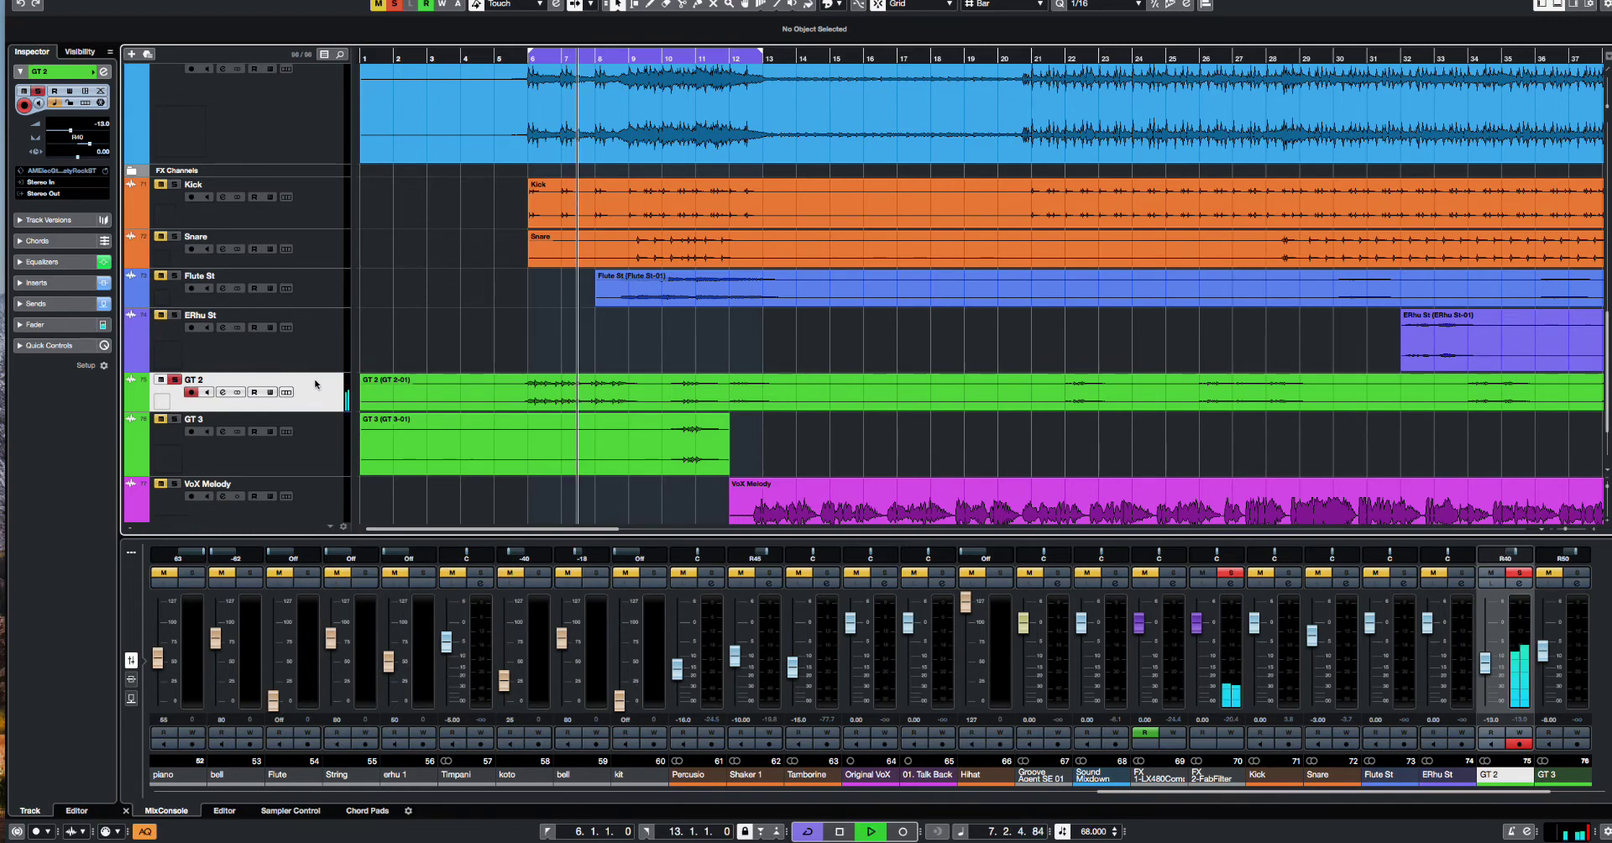
{"action": "key", "text": "space"}
{"action": "right_click", "coordinate": [320, 384]}
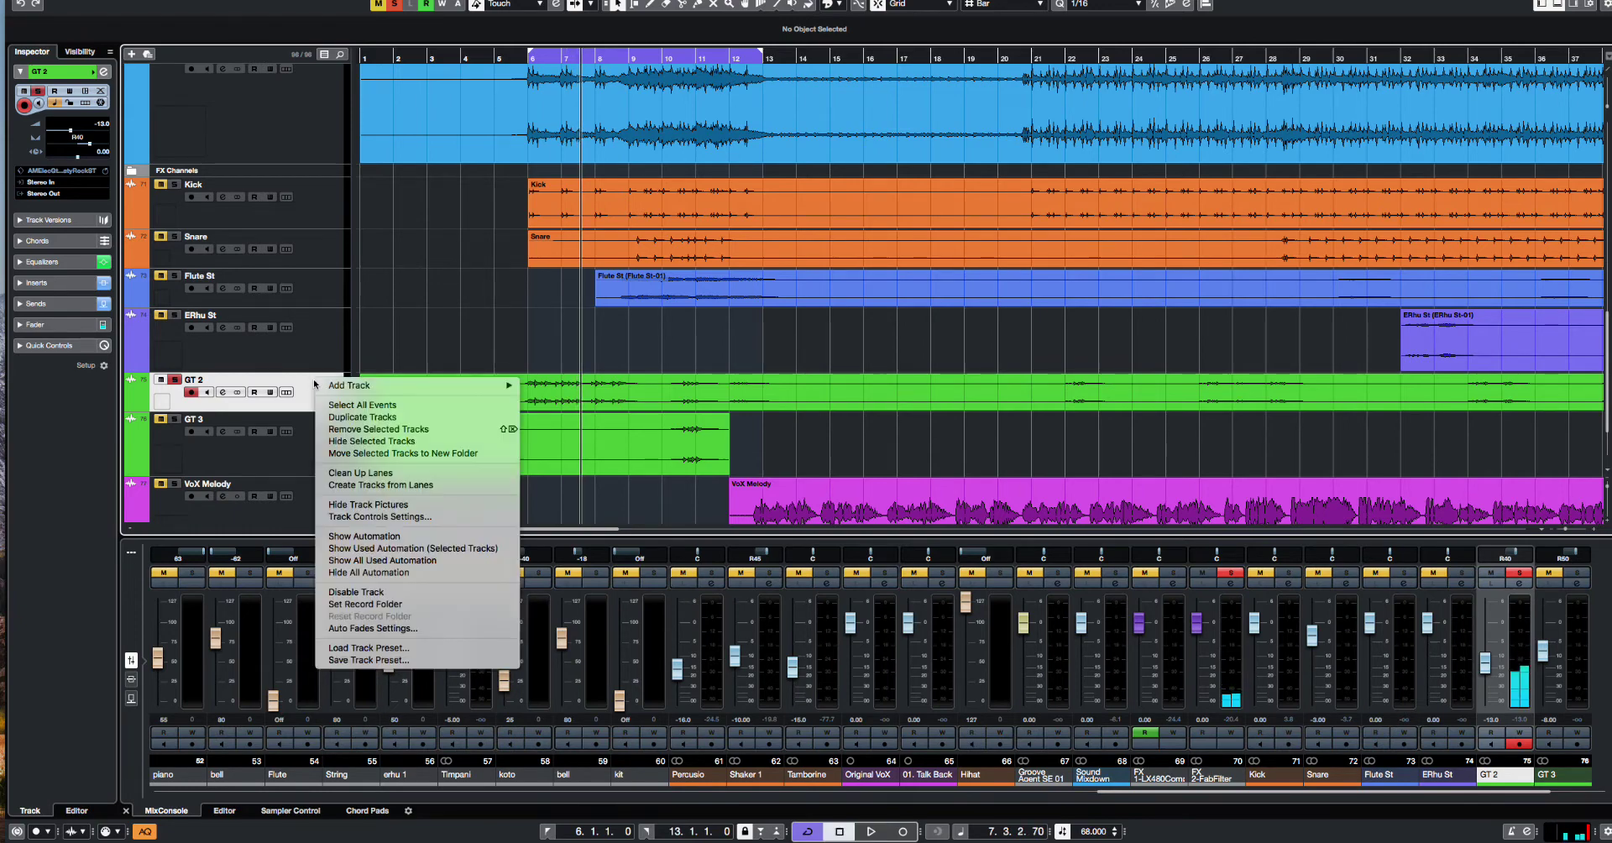
{"action": "left_click", "coordinate": [361, 649]}
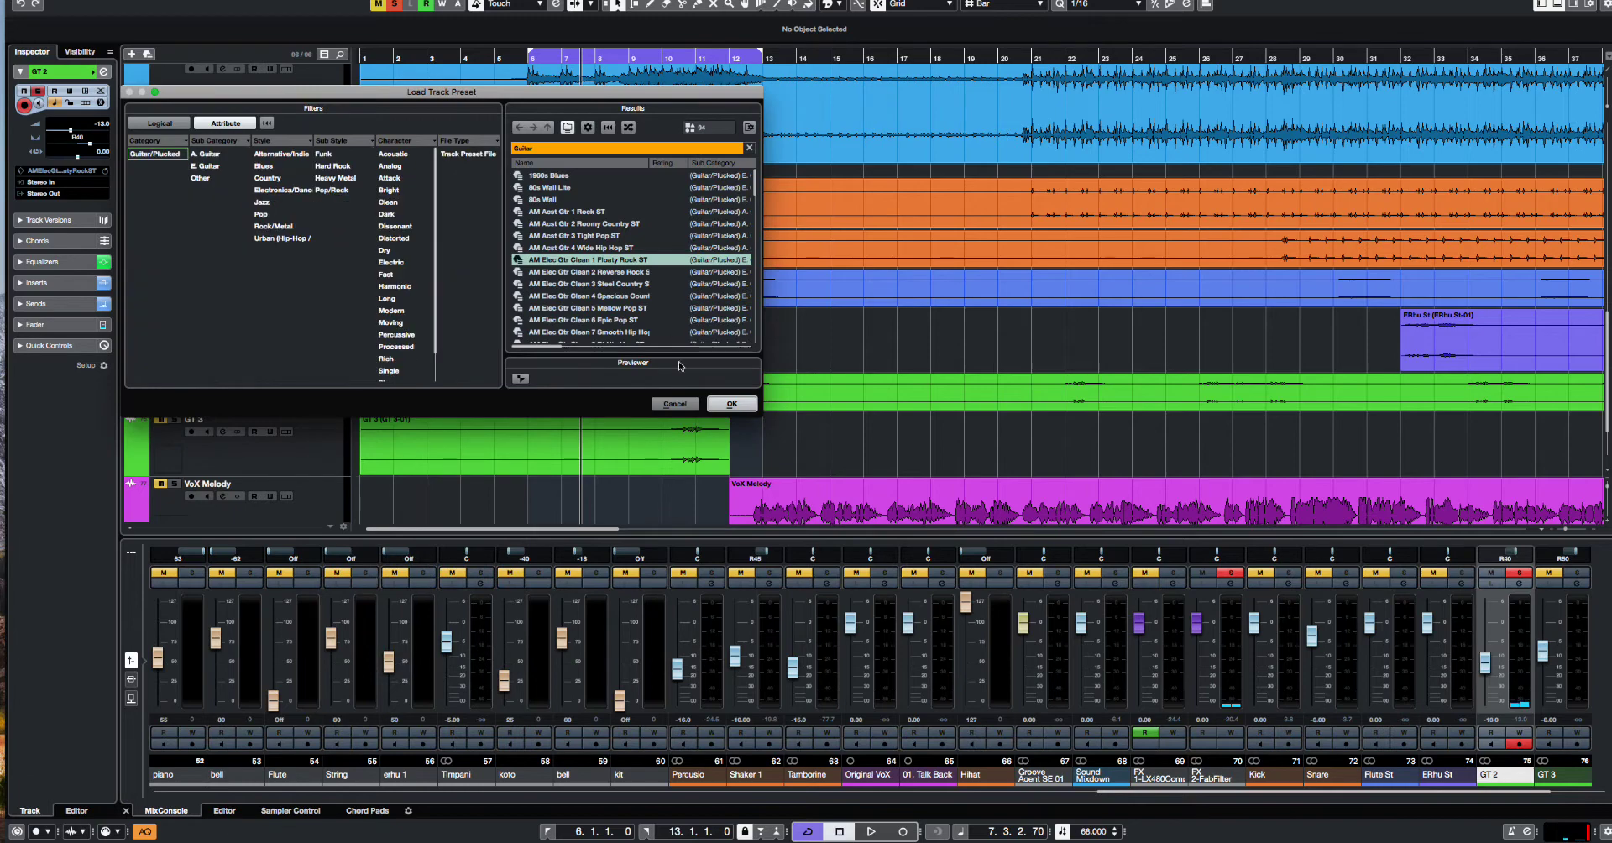
{"action": "left_click", "coordinate": [674, 404]}
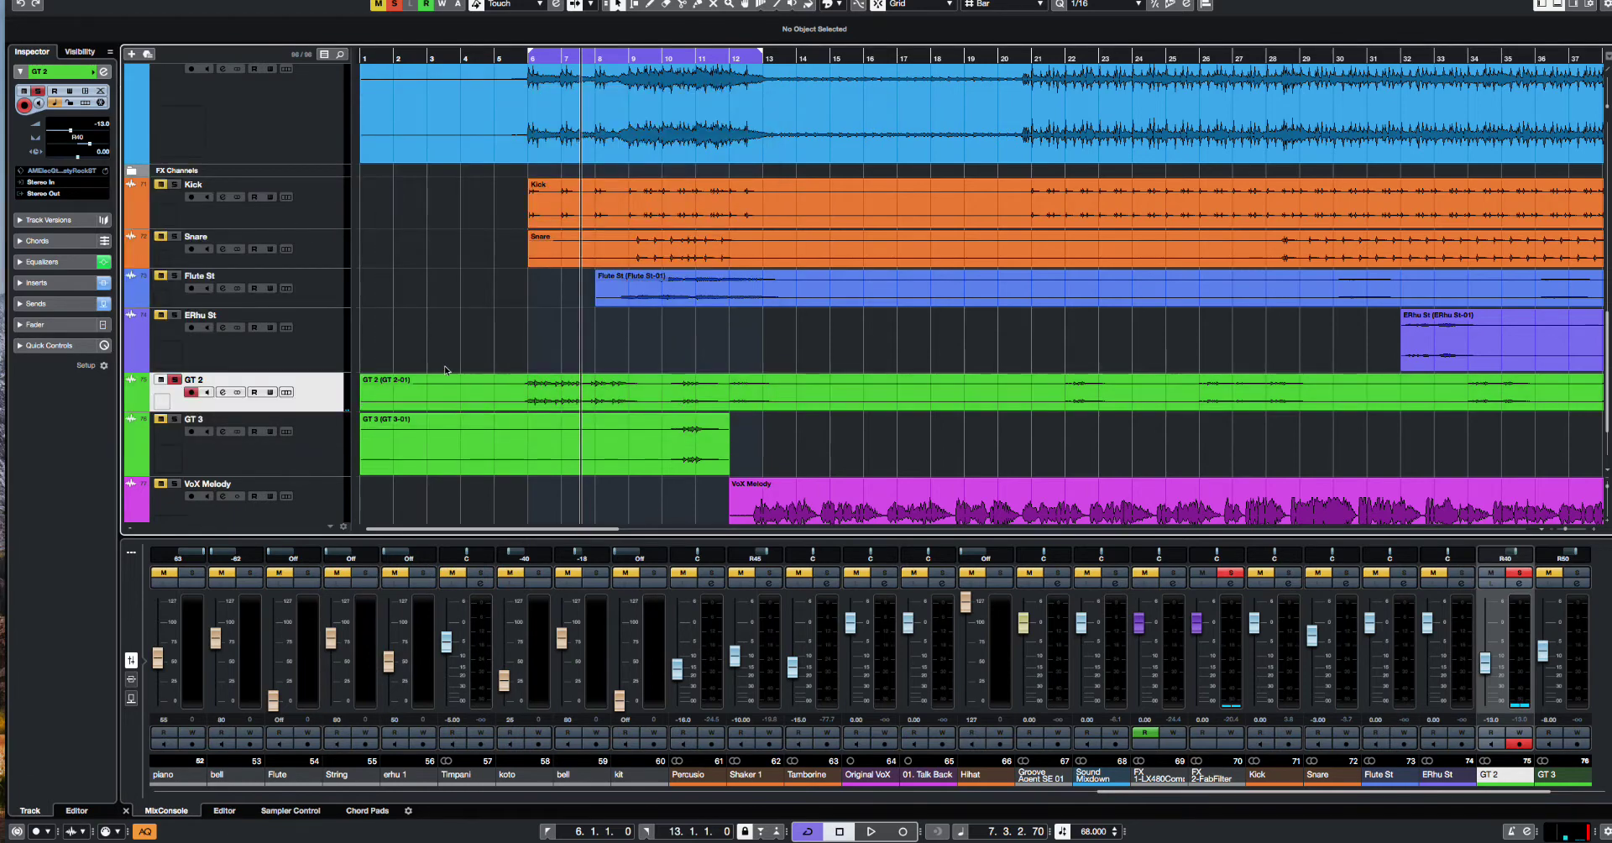
Step: Load the track preset AM Acst Gtr 1 Rock ST onto the GT 2 track during playback
{"action": "right_click", "coordinate": [318, 389]}
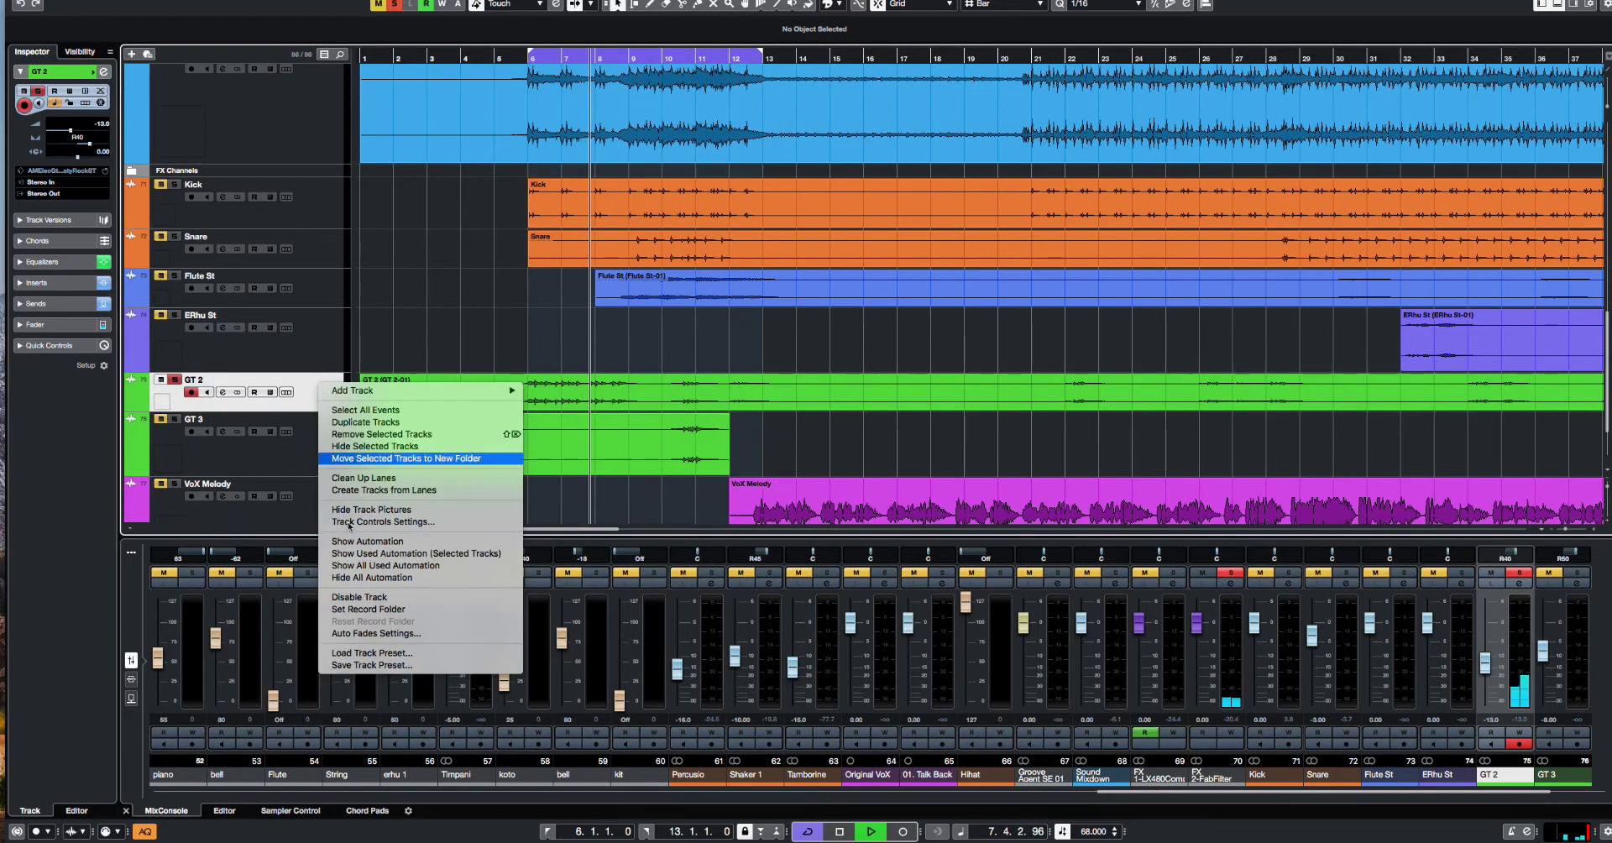
{"action": "left_click", "coordinate": [357, 655]}
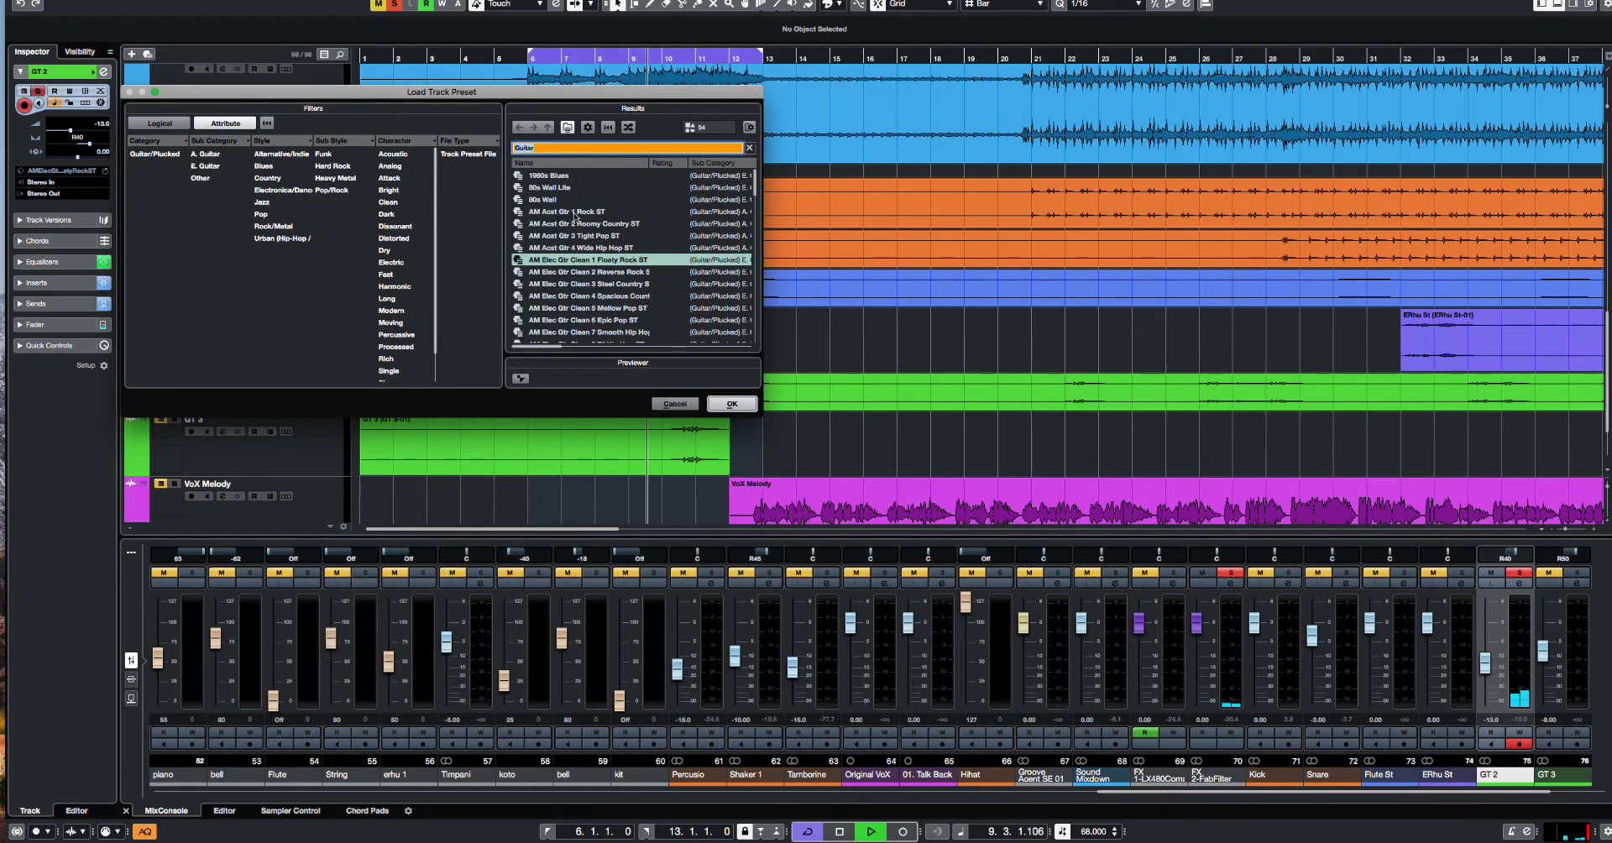
{"action": "left_click", "coordinate": [575, 213]}
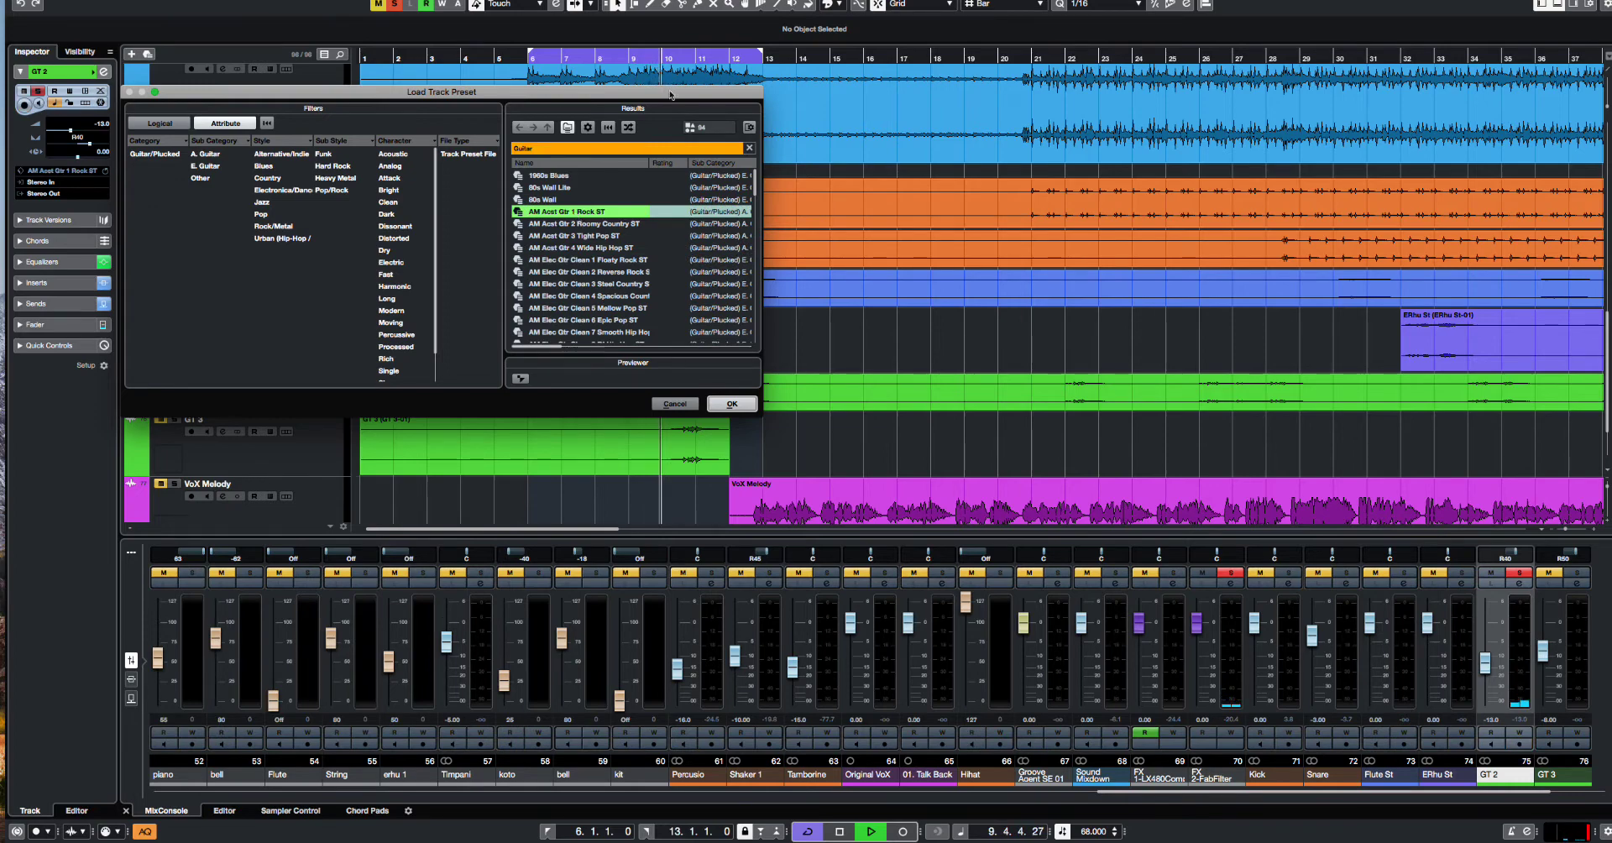
{"action": "left_click_drag", "start_coordinate": [671, 95], "coordinate": [1206, 110]}
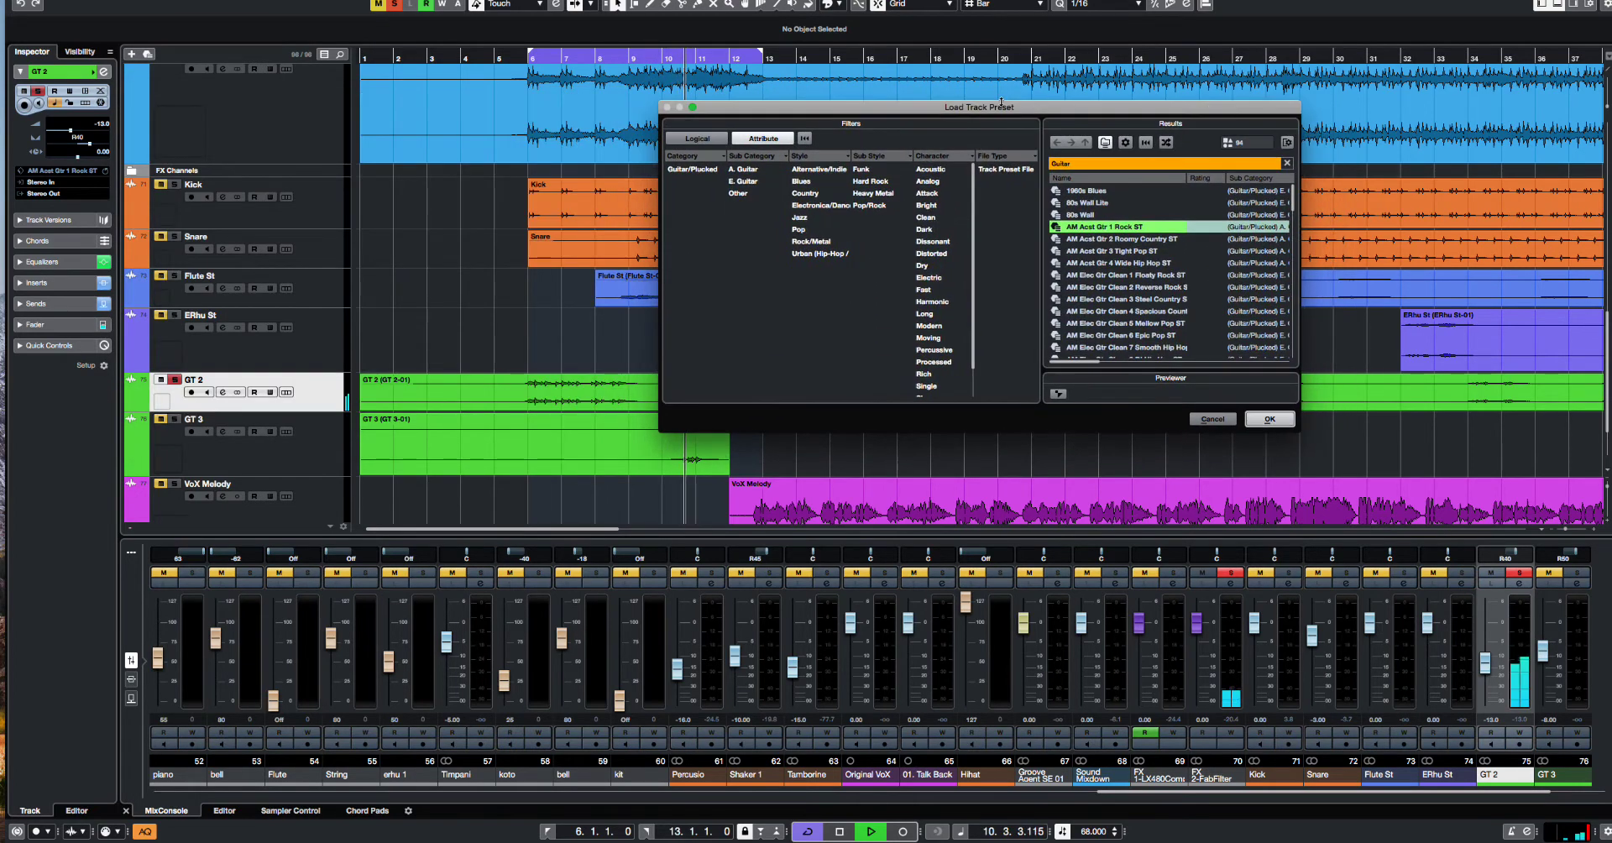
{"action": "left_click_drag", "start_coordinate": [1001, 101], "coordinate": [1191, 92]}
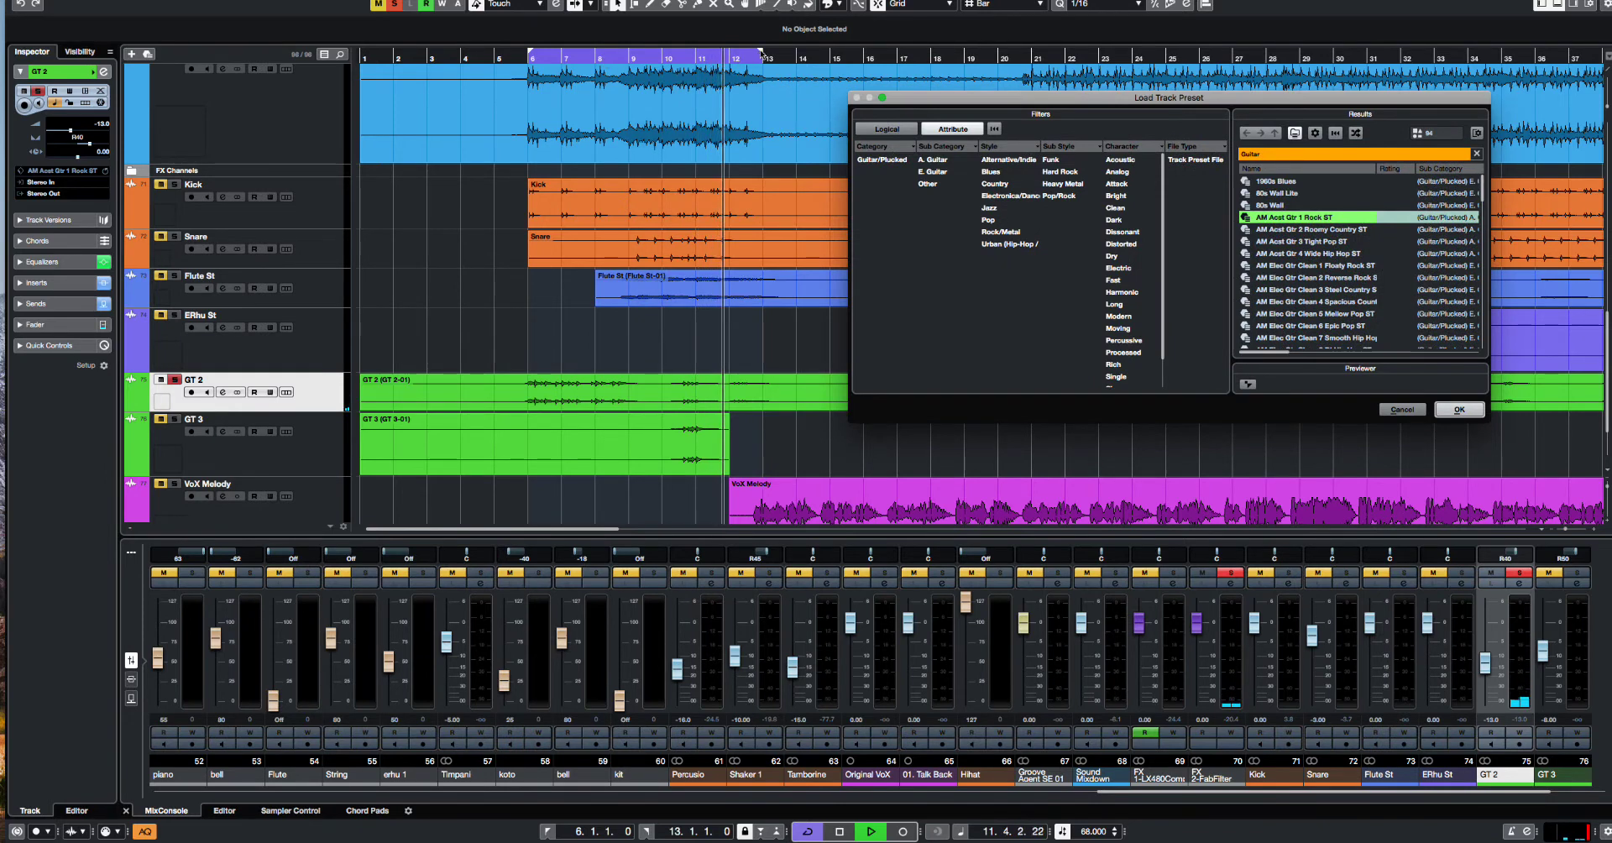
{"action": "left_click", "coordinate": [1459, 409]}
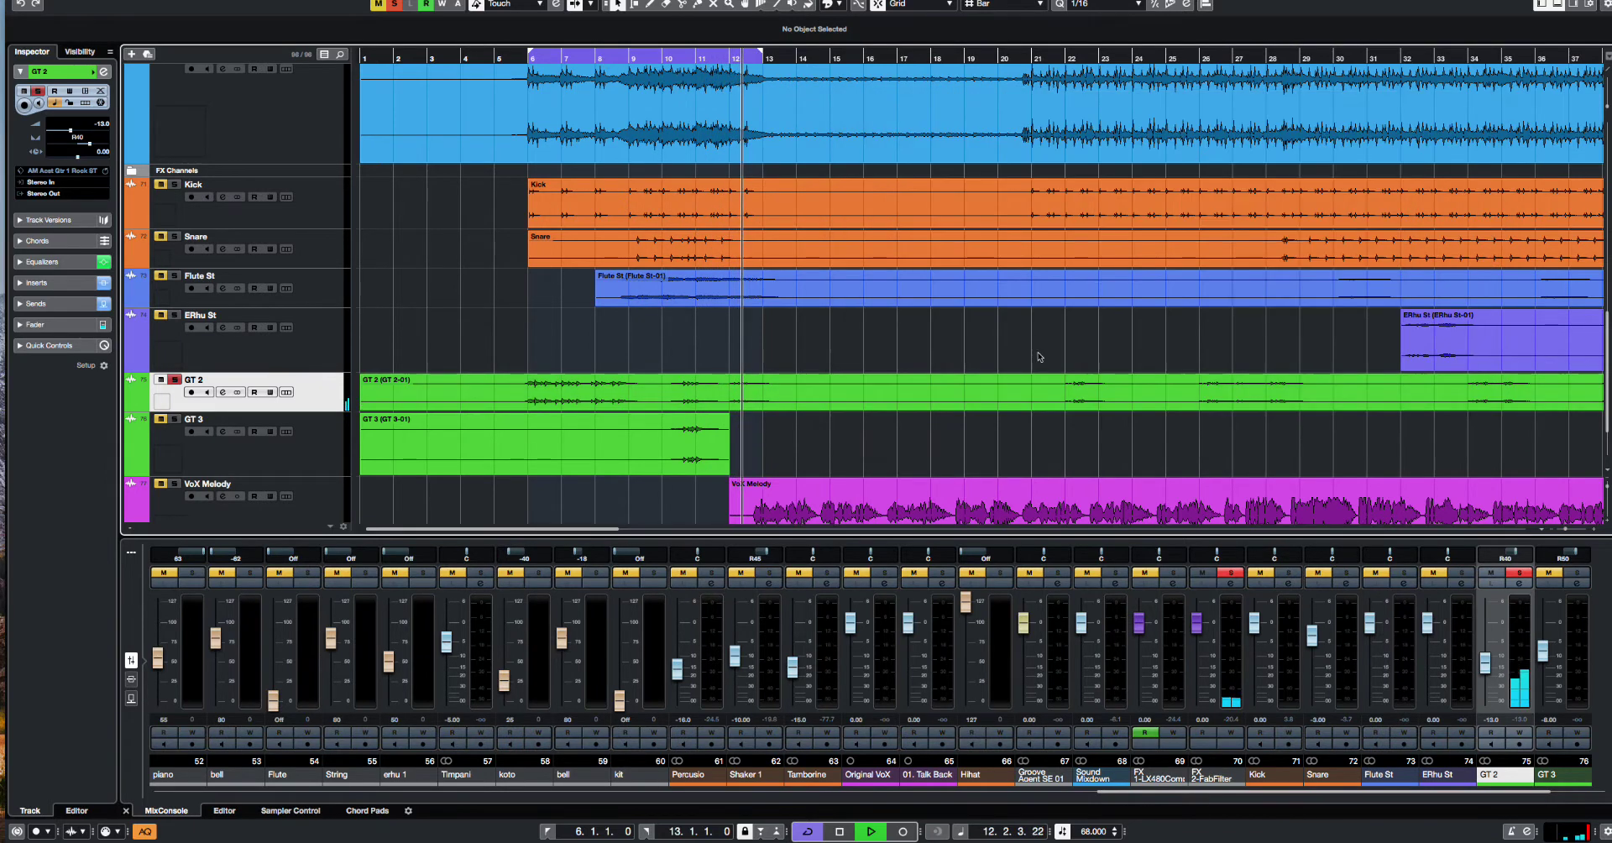
Step: Shorten the loop range to end at bar 9 and restart playback
{"action": "key", "text": "space"}
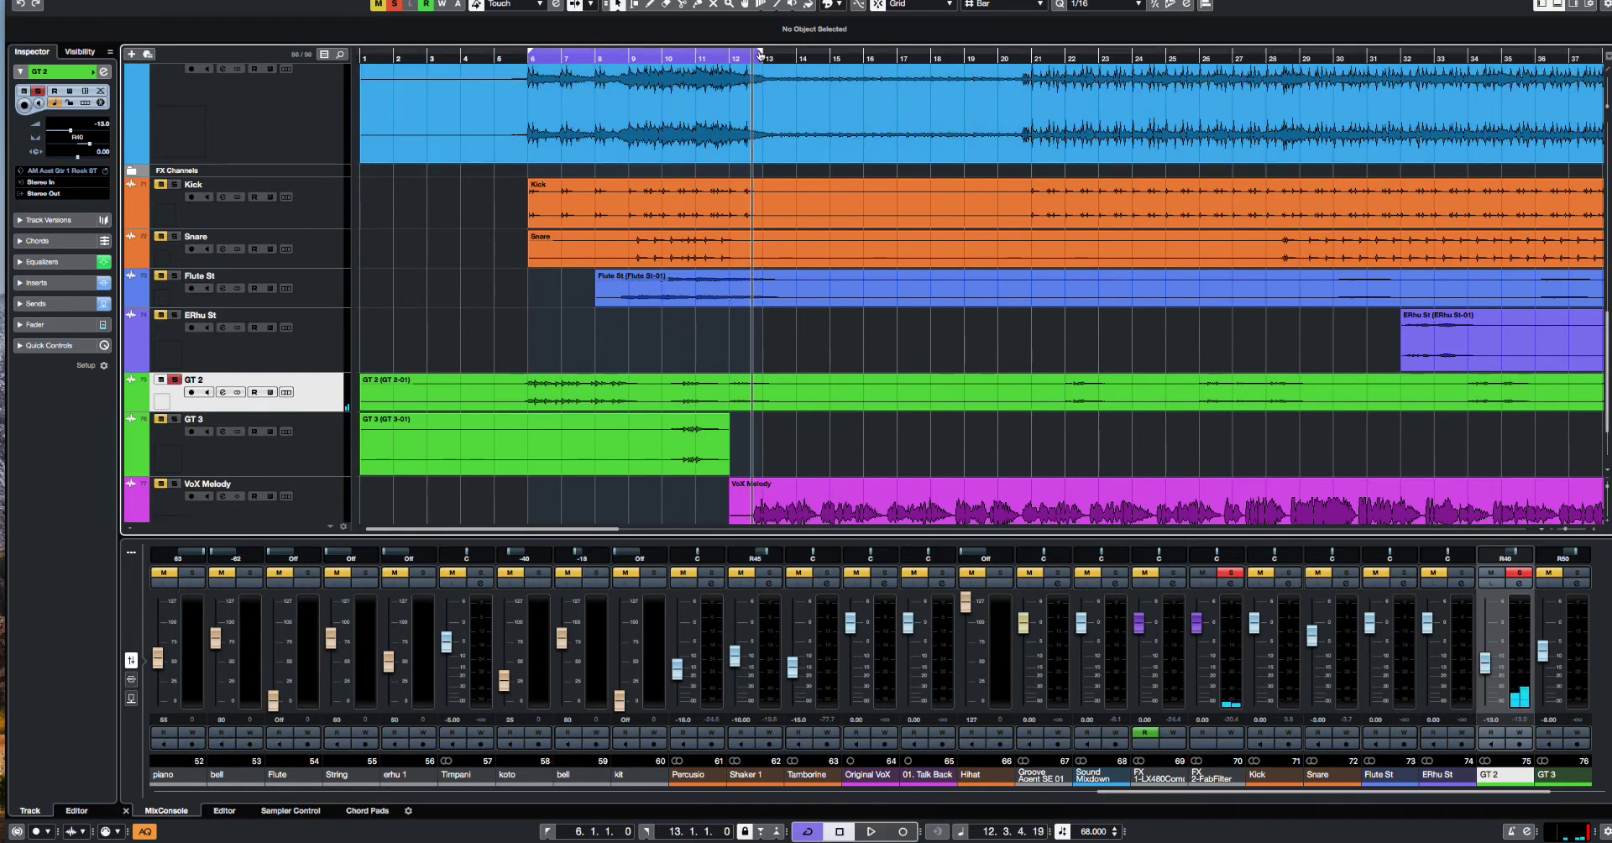
{"action": "left_click_drag", "start_coordinate": [760, 55], "coordinate": [613, 74]}
{"action": "key", "text": "space"}
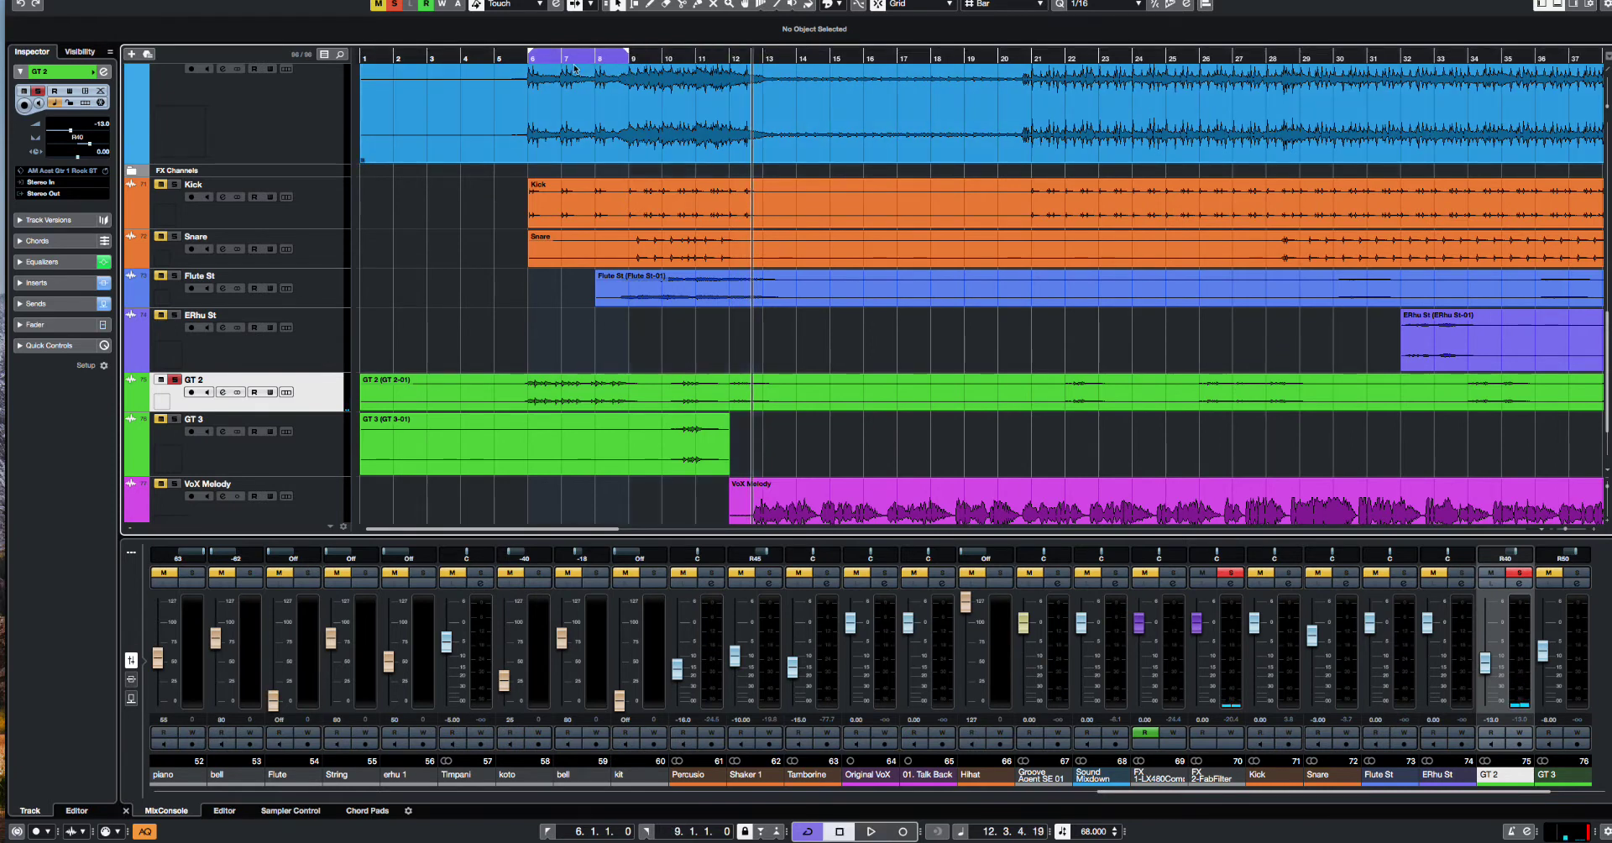
Step: Audition track presets AM Acst Gtr 2 Roomy Country, 3 Tight Pop and 4 Wide Hip Hop, plus AM Elec Gtr Clean 1 and 3, on GT 2
{"action": "right_click", "coordinate": [307, 402]}
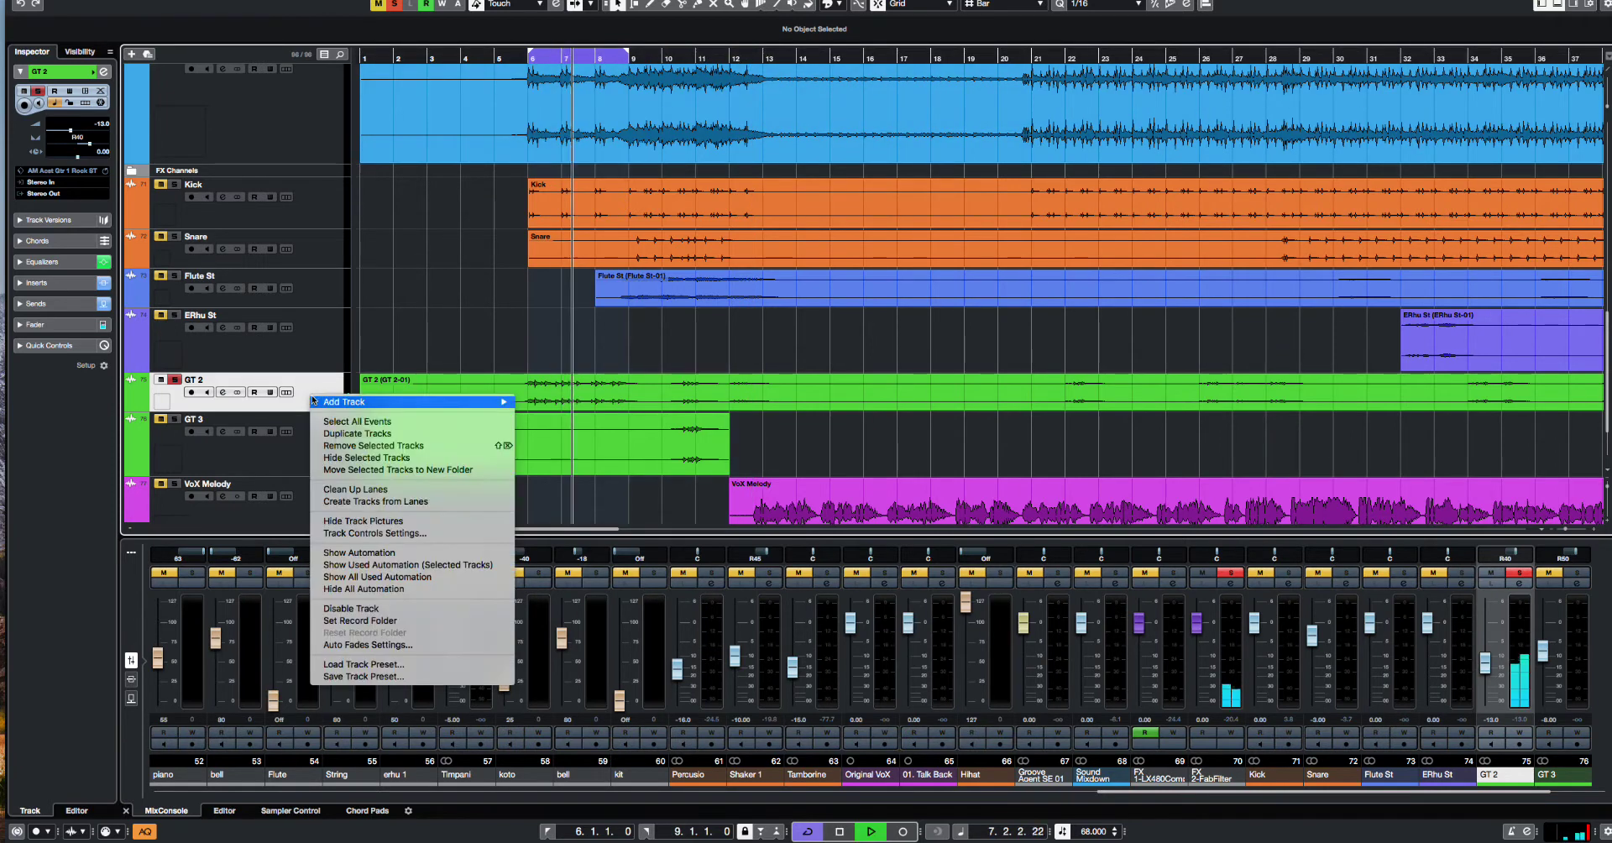
{"action": "left_click", "coordinate": [348, 663]}
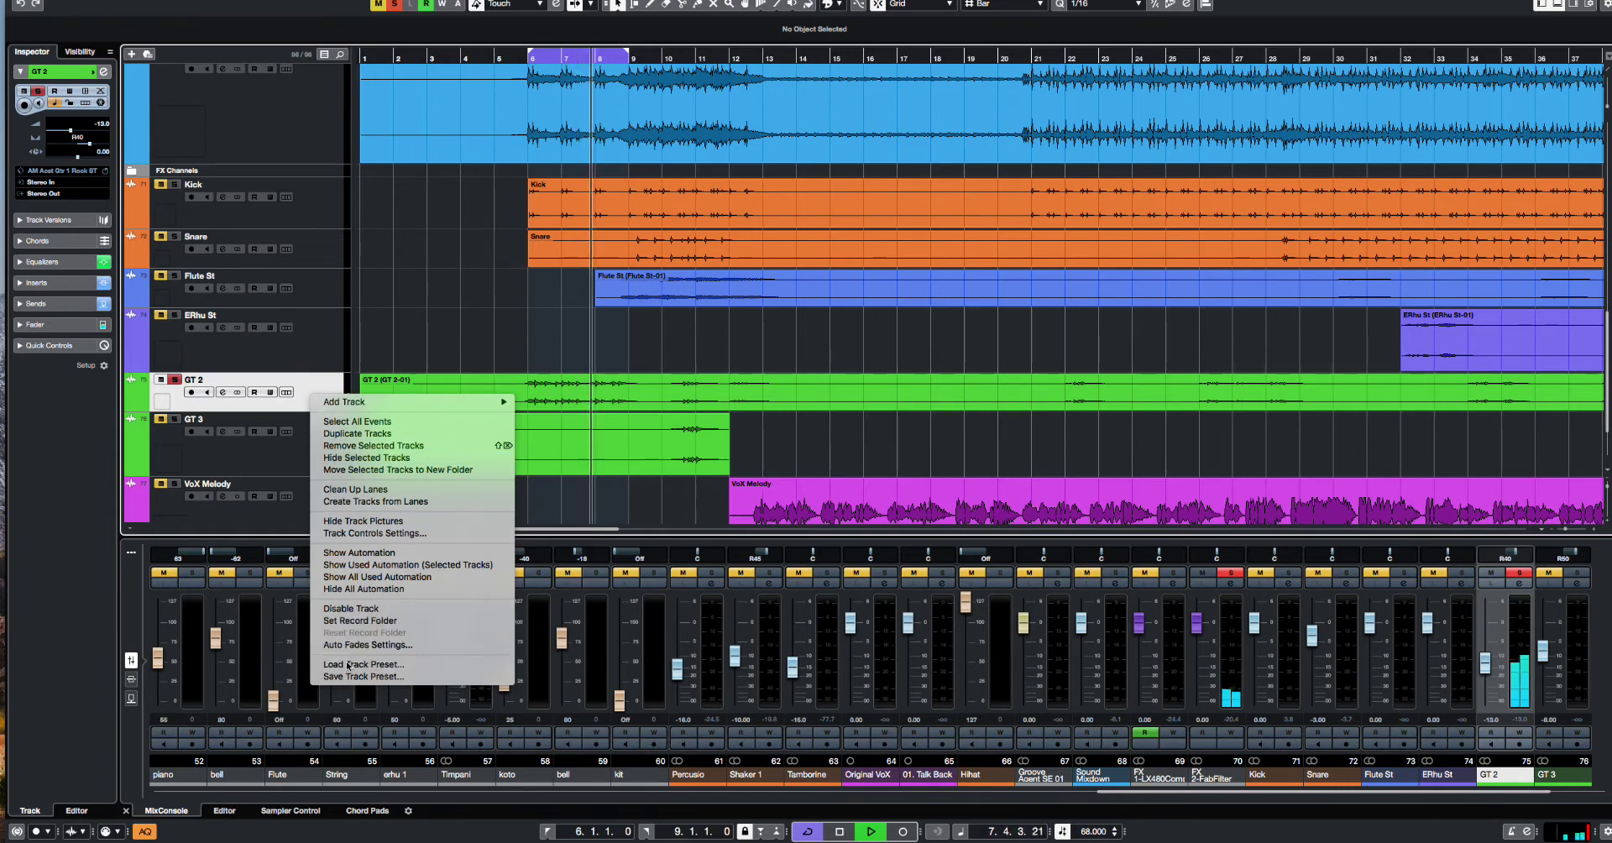
{"action": "left_click", "coordinate": [1285, 231]}
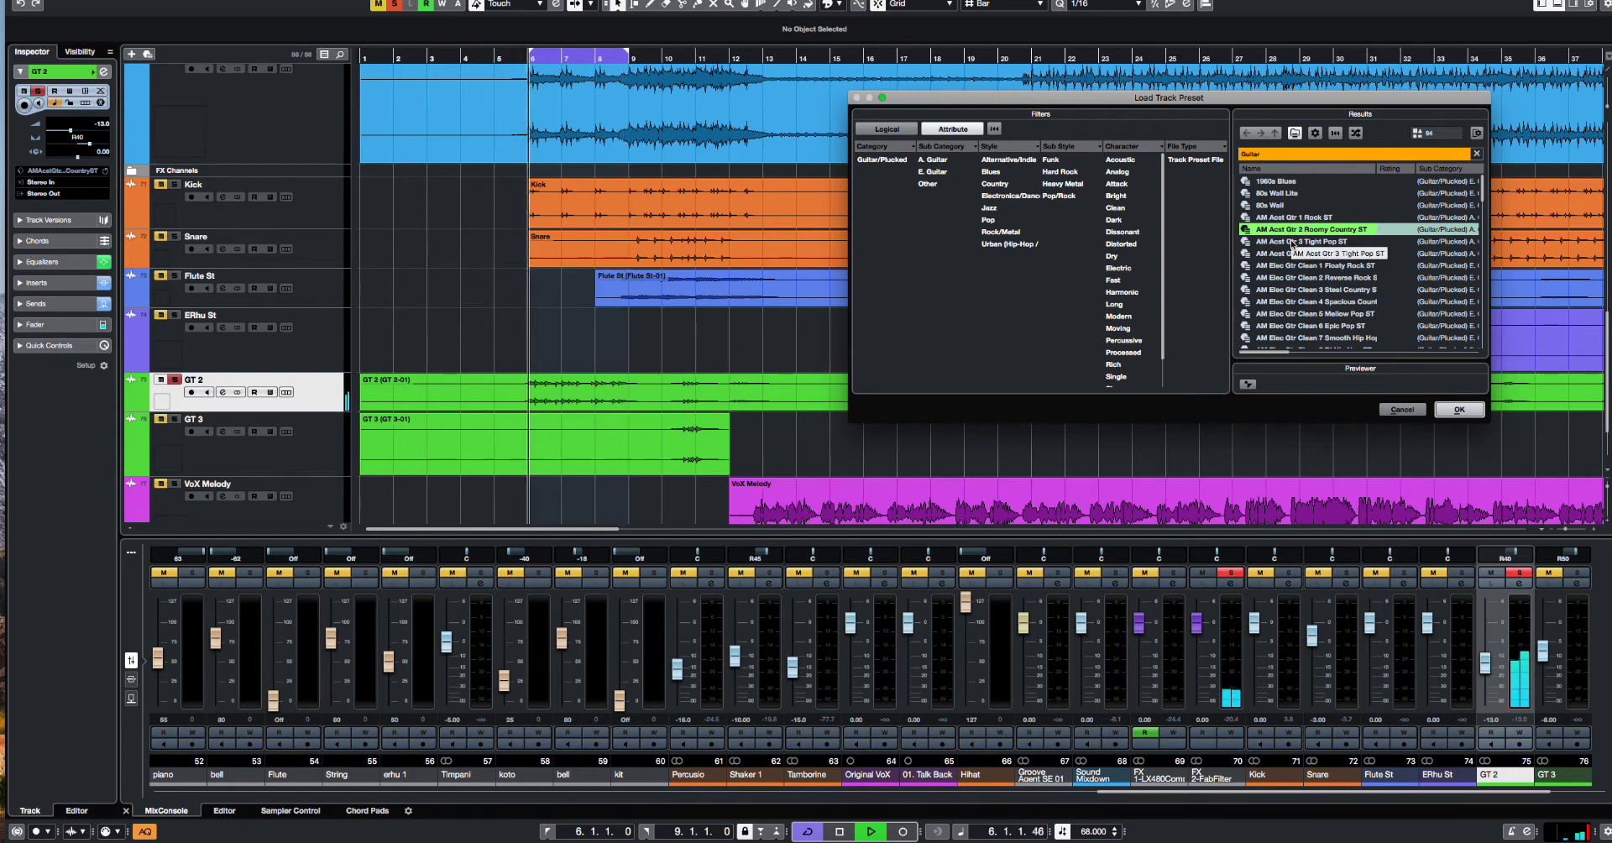
{"action": "left_click", "coordinate": [1292, 242]}
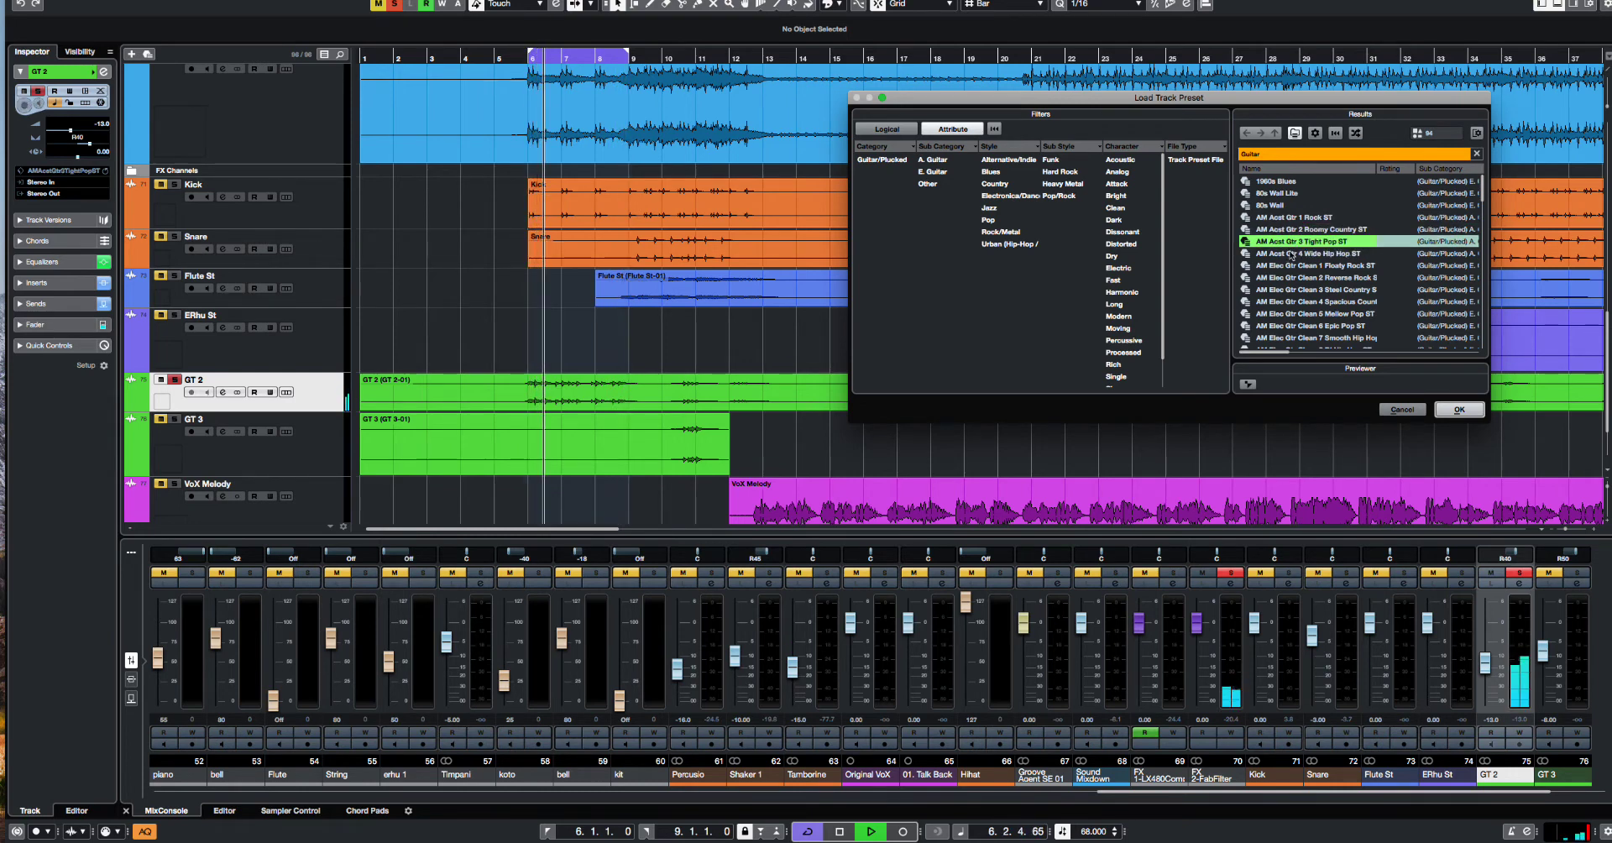
{"action": "left_click", "coordinate": [1291, 257]}
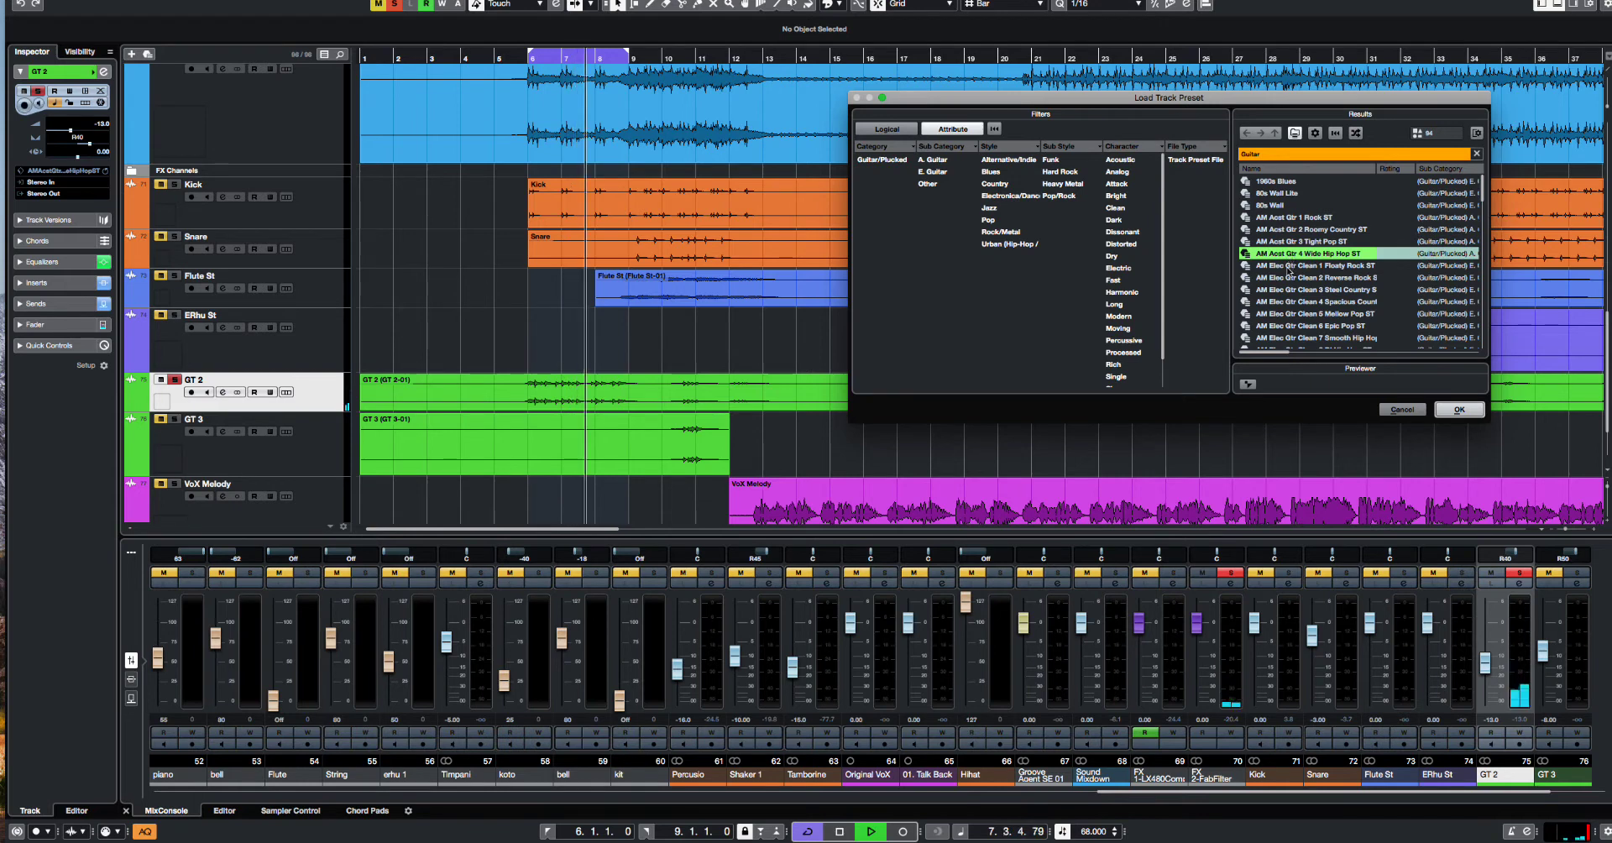
{"action": "left_click", "coordinate": [1289, 268]}
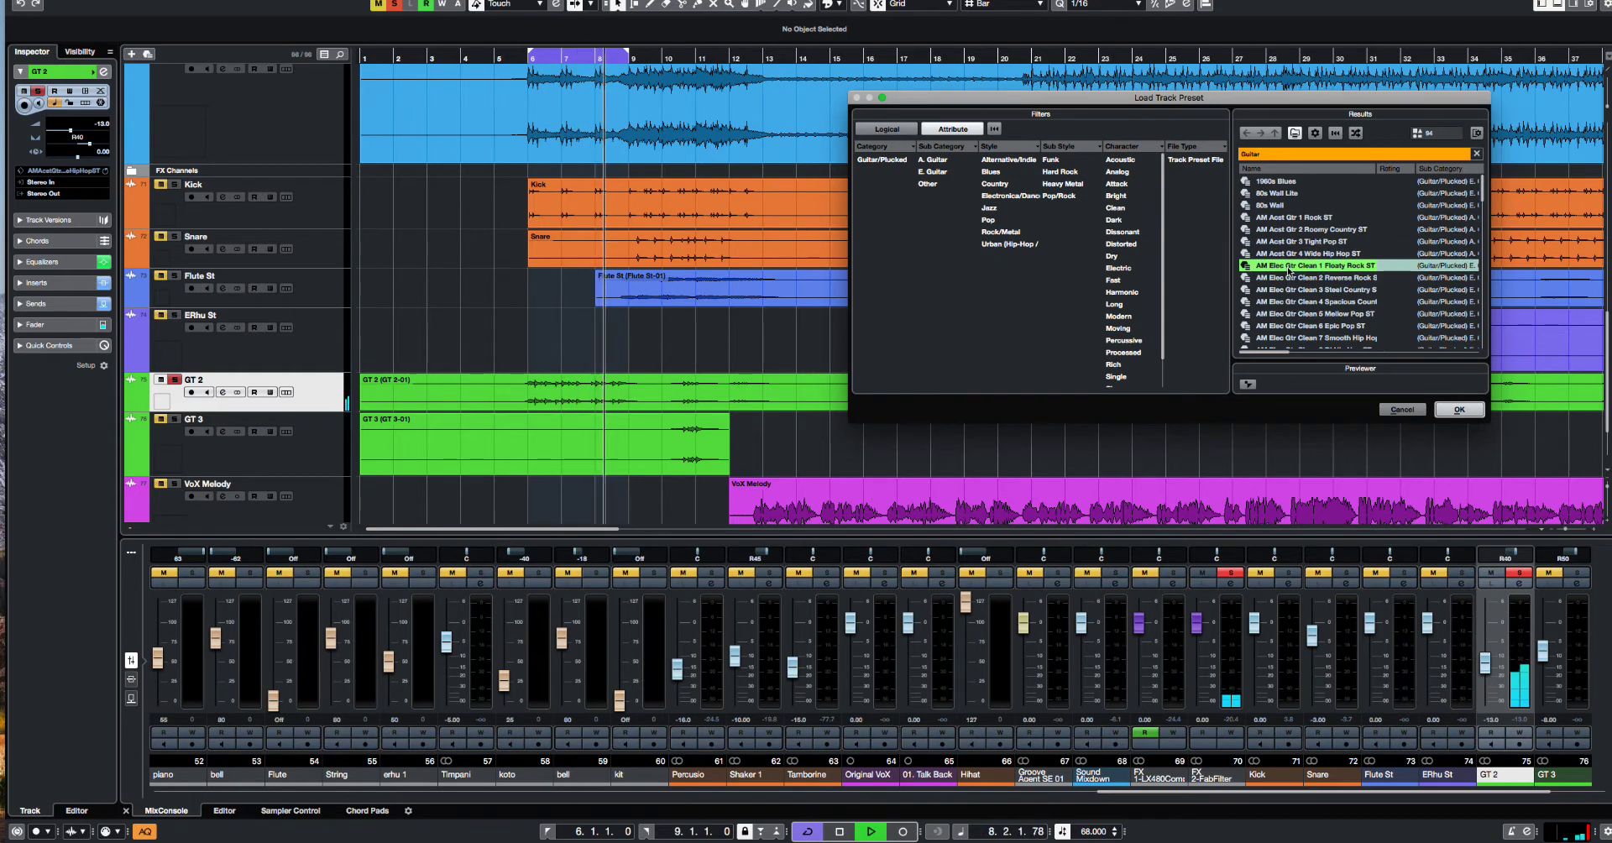
{"action": "left_click", "coordinate": [1326, 290]}
Step: Audition the guitar track presets AM Elec Gtr Dirty 2 Depth Rock ST, Clean And Bright, and Big Clean Guitar on GT 2
{"action": "scroll", "coordinate": [1327, 294], "scroll_direction": "down", "scroll_amount": 3}
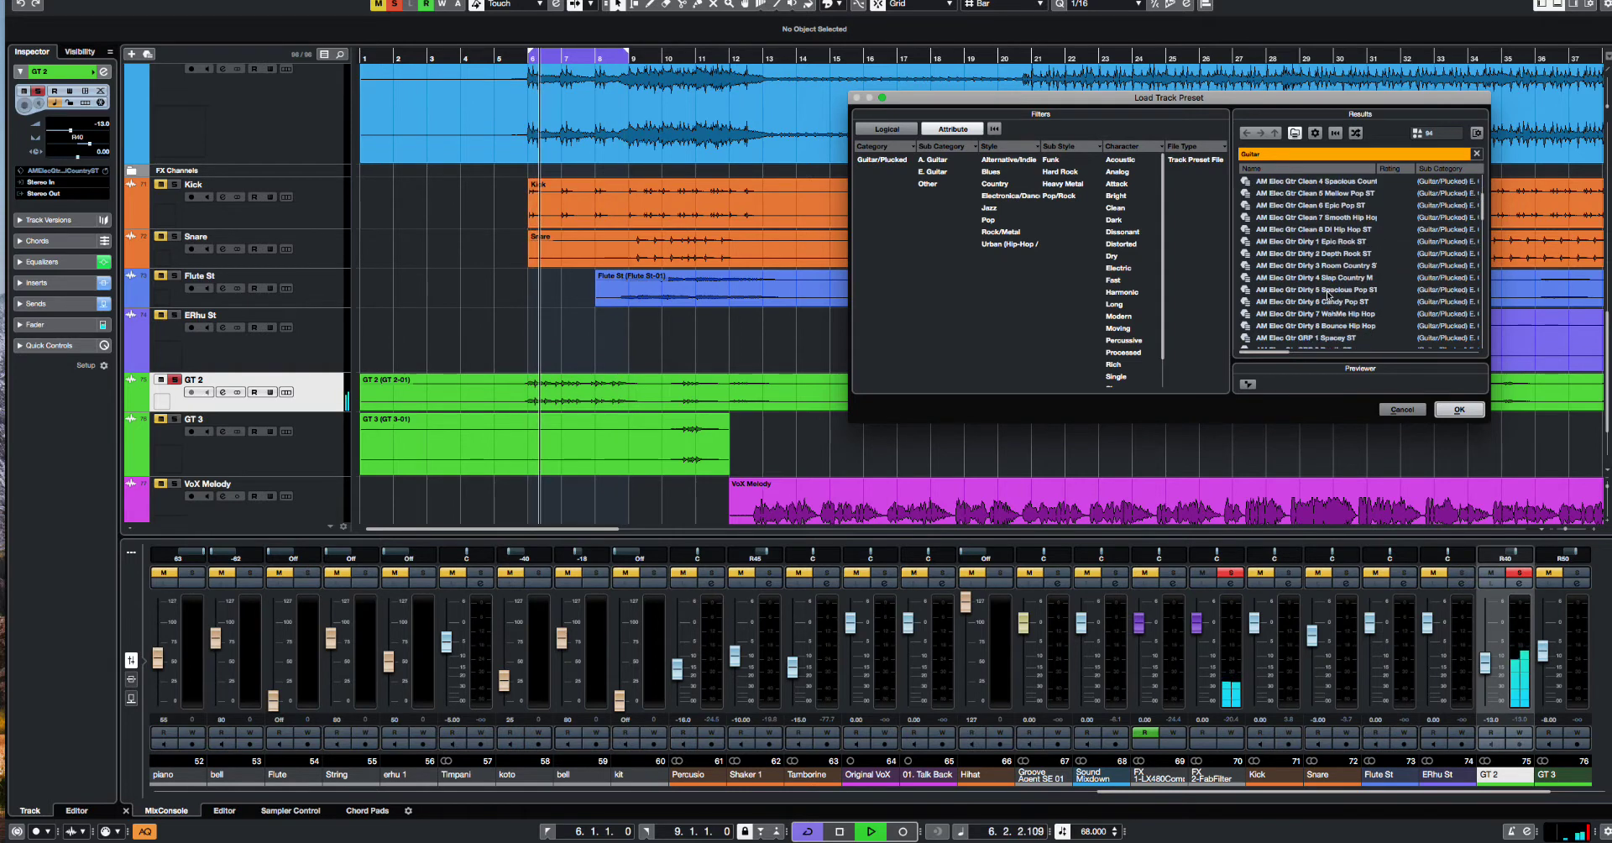
{"action": "left_click", "coordinate": [1312, 253]}
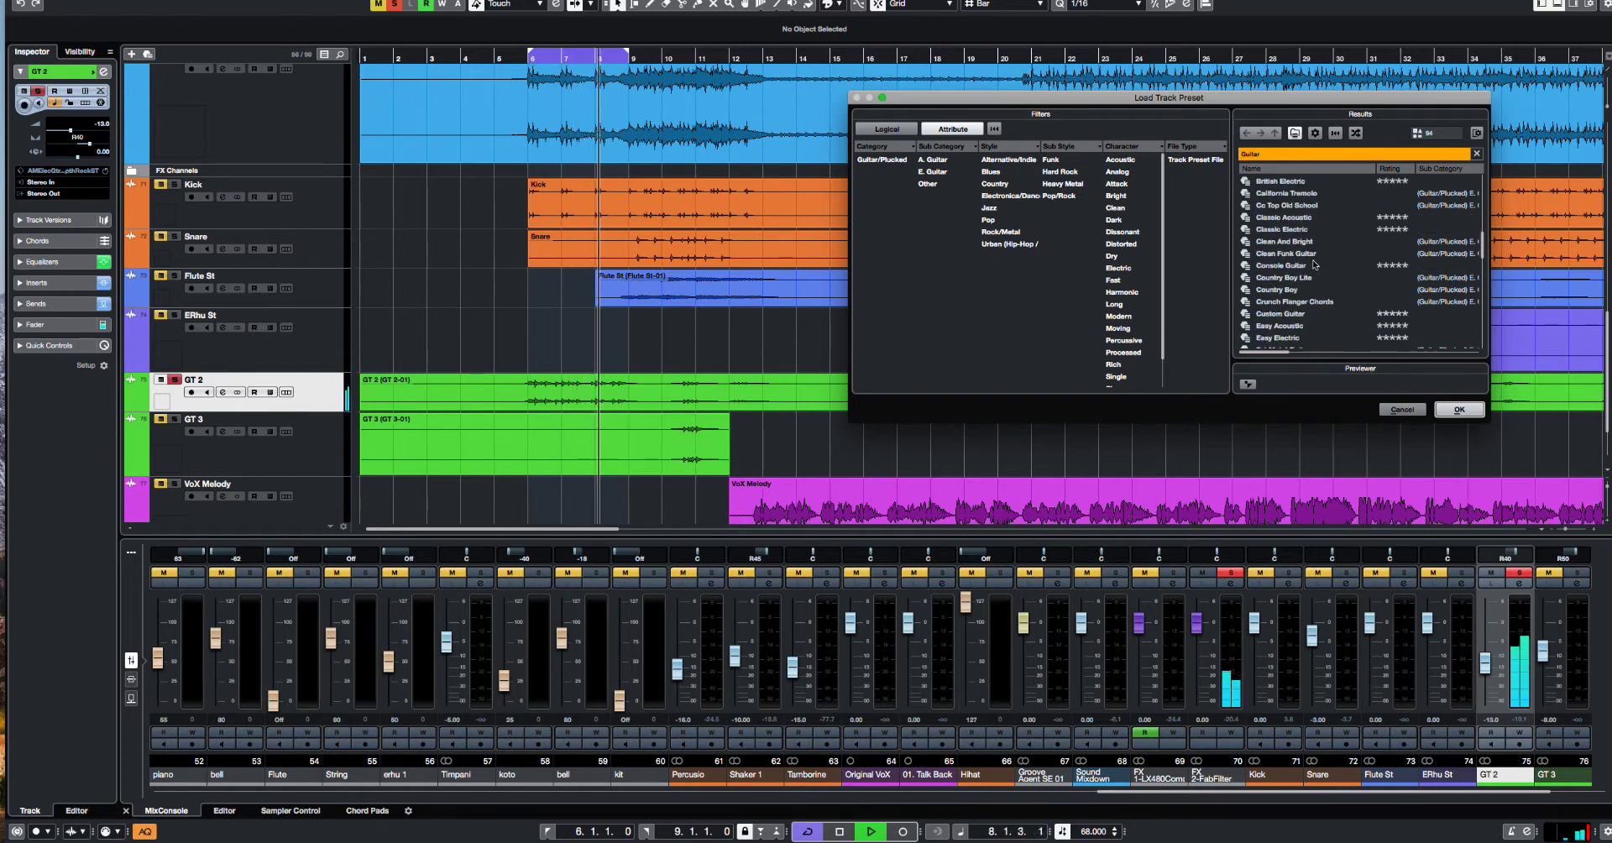
{"action": "scroll", "coordinate": [1310, 261], "scroll_direction": "down", "scroll_amount": 5}
{"action": "left_click", "coordinate": [1292, 243]}
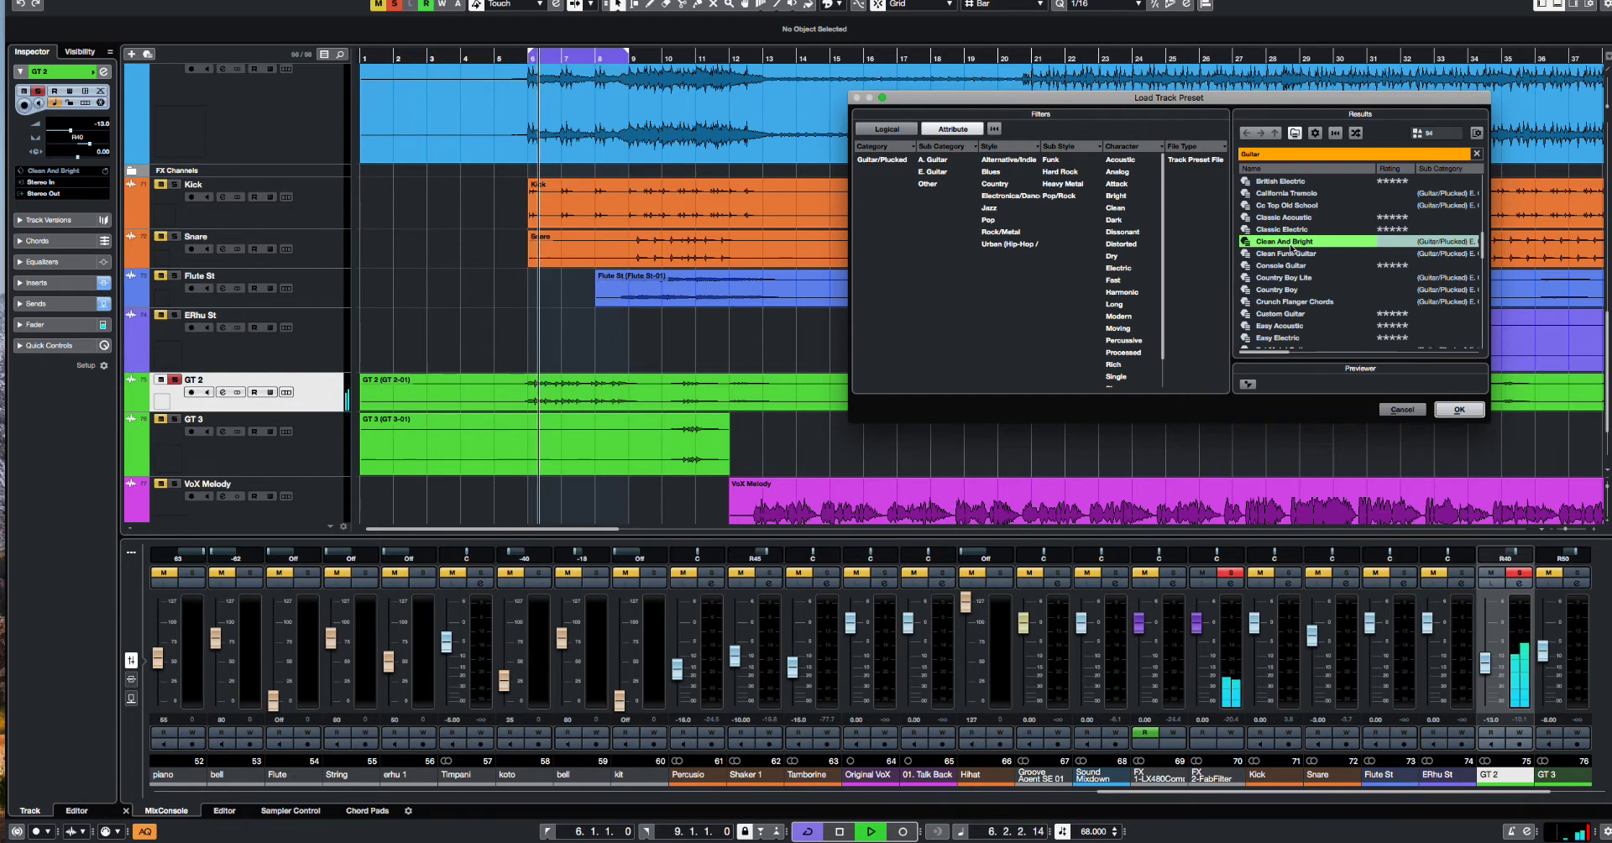
{"action": "scroll", "coordinate": [1293, 243], "scroll_direction": "up", "scroll_amount": 3}
{"action": "left_click", "coordinate": [1303, 217]}
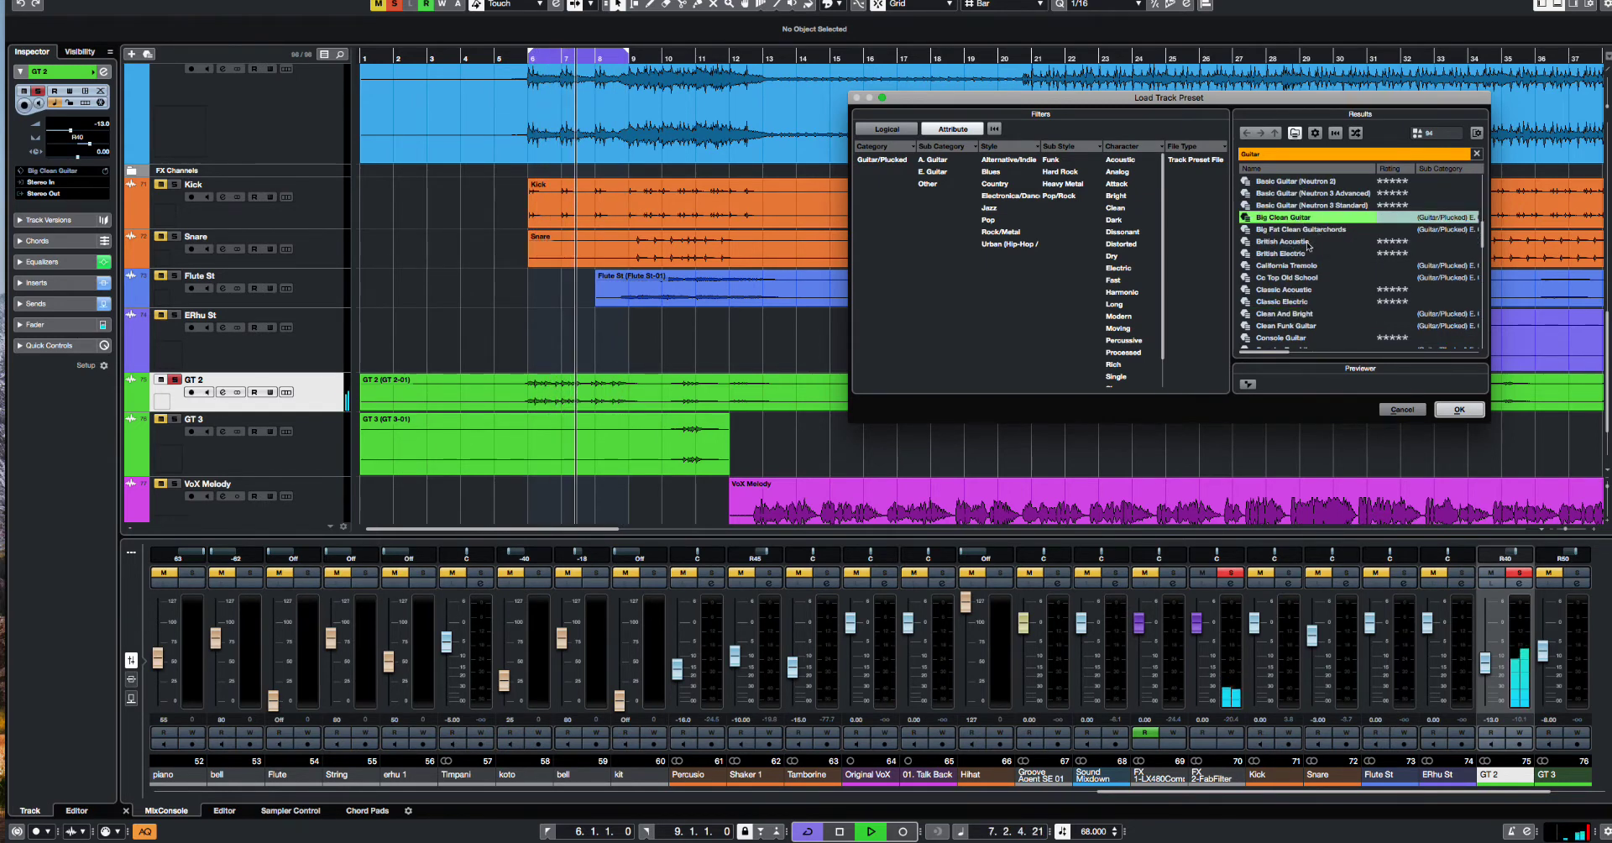
Step: Compare AM Acst Gtr 1 Rock ST with AM Acst Gtr 2 Roomy Country ST and load the latter onto GT 2
{"action": "scroll", "coordinate": [1315, 240], "scroll_direction": "up", "scroll_amount": 8}
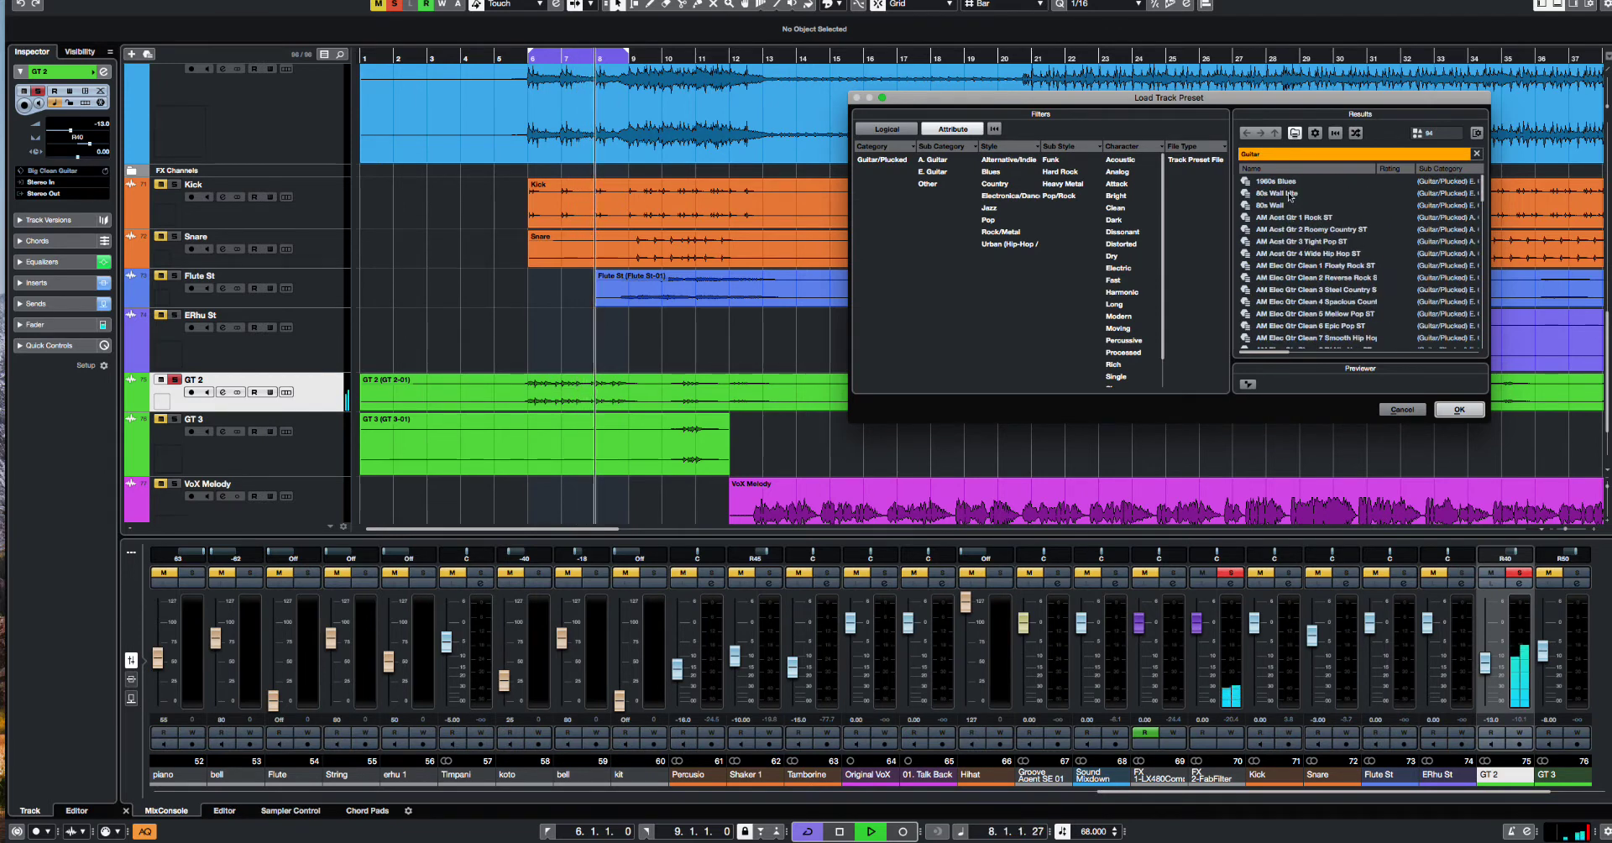
{"action": "left_click", "coordinate": [1287, 219]}
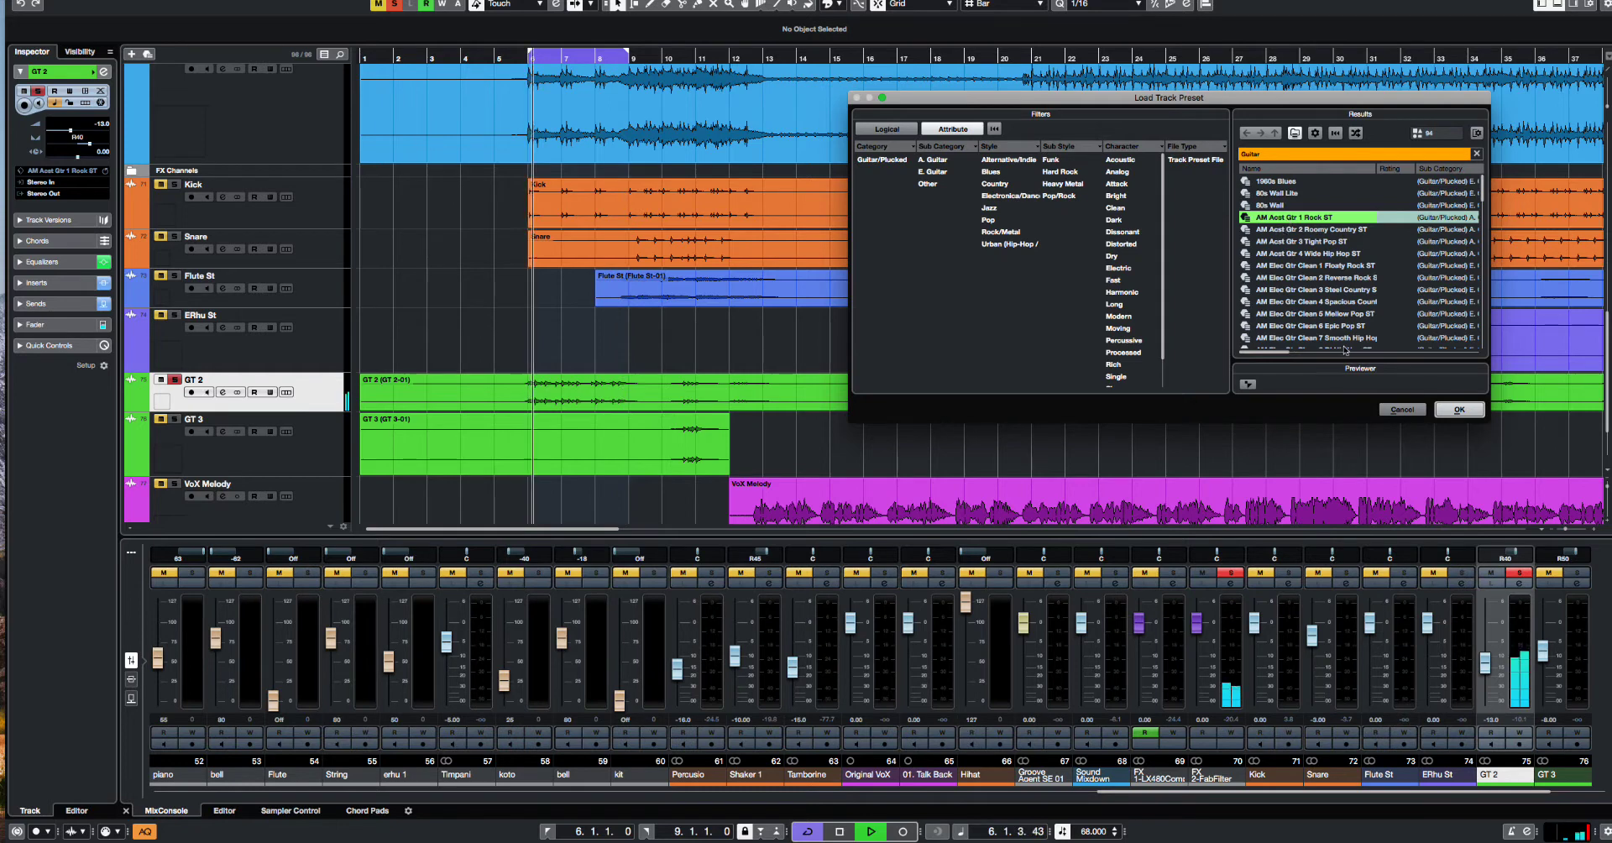
{"action": "left_click", "coordinate": [1323, 230]}
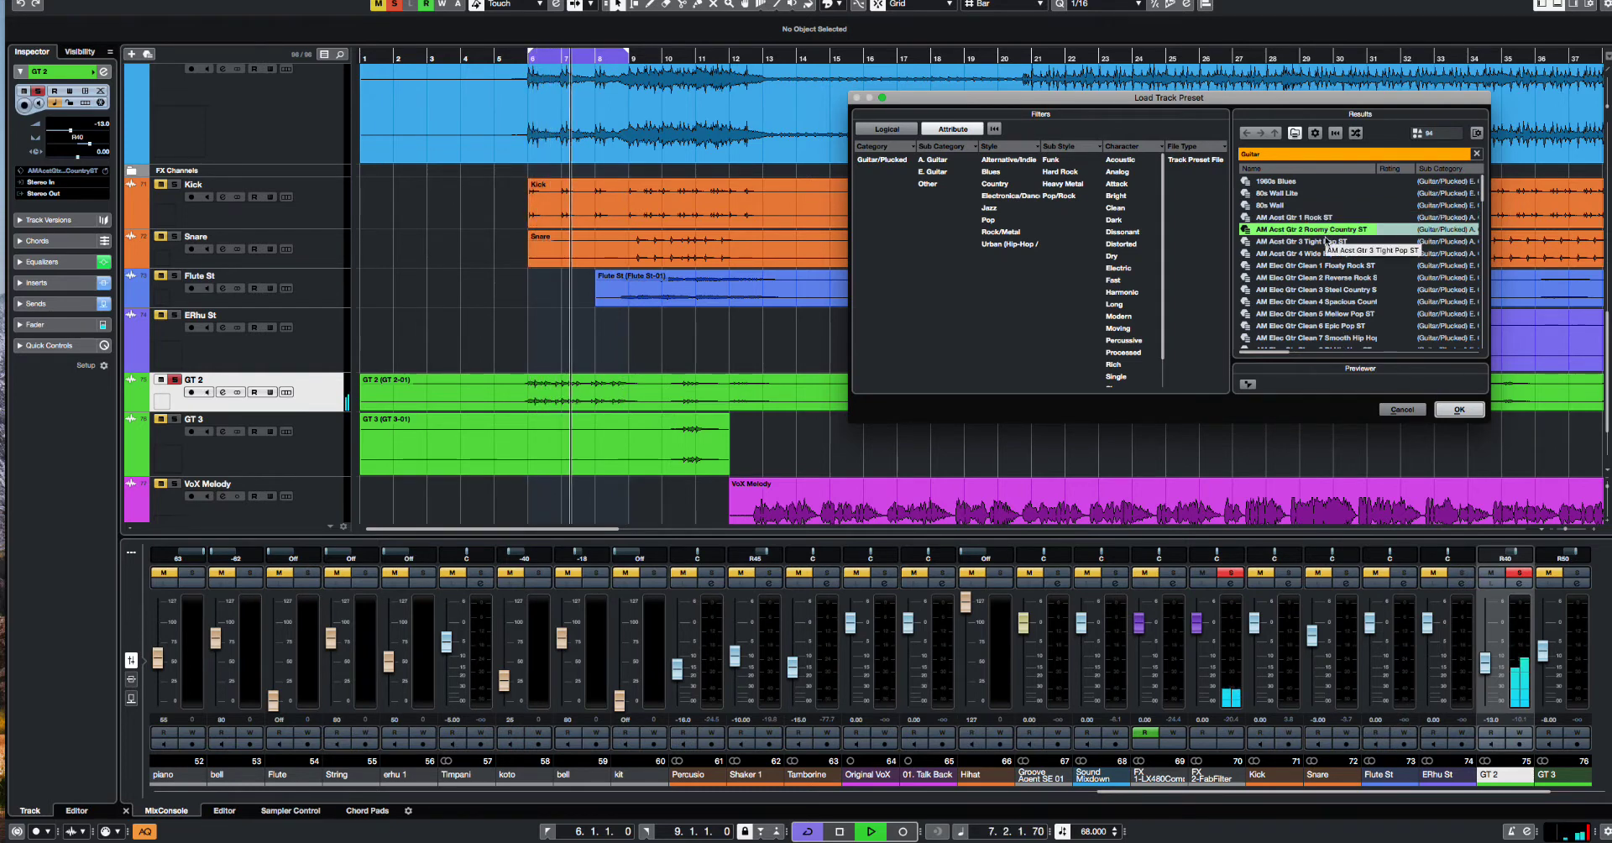
{"action": "left_click", "coordinate": [1459, 409]}
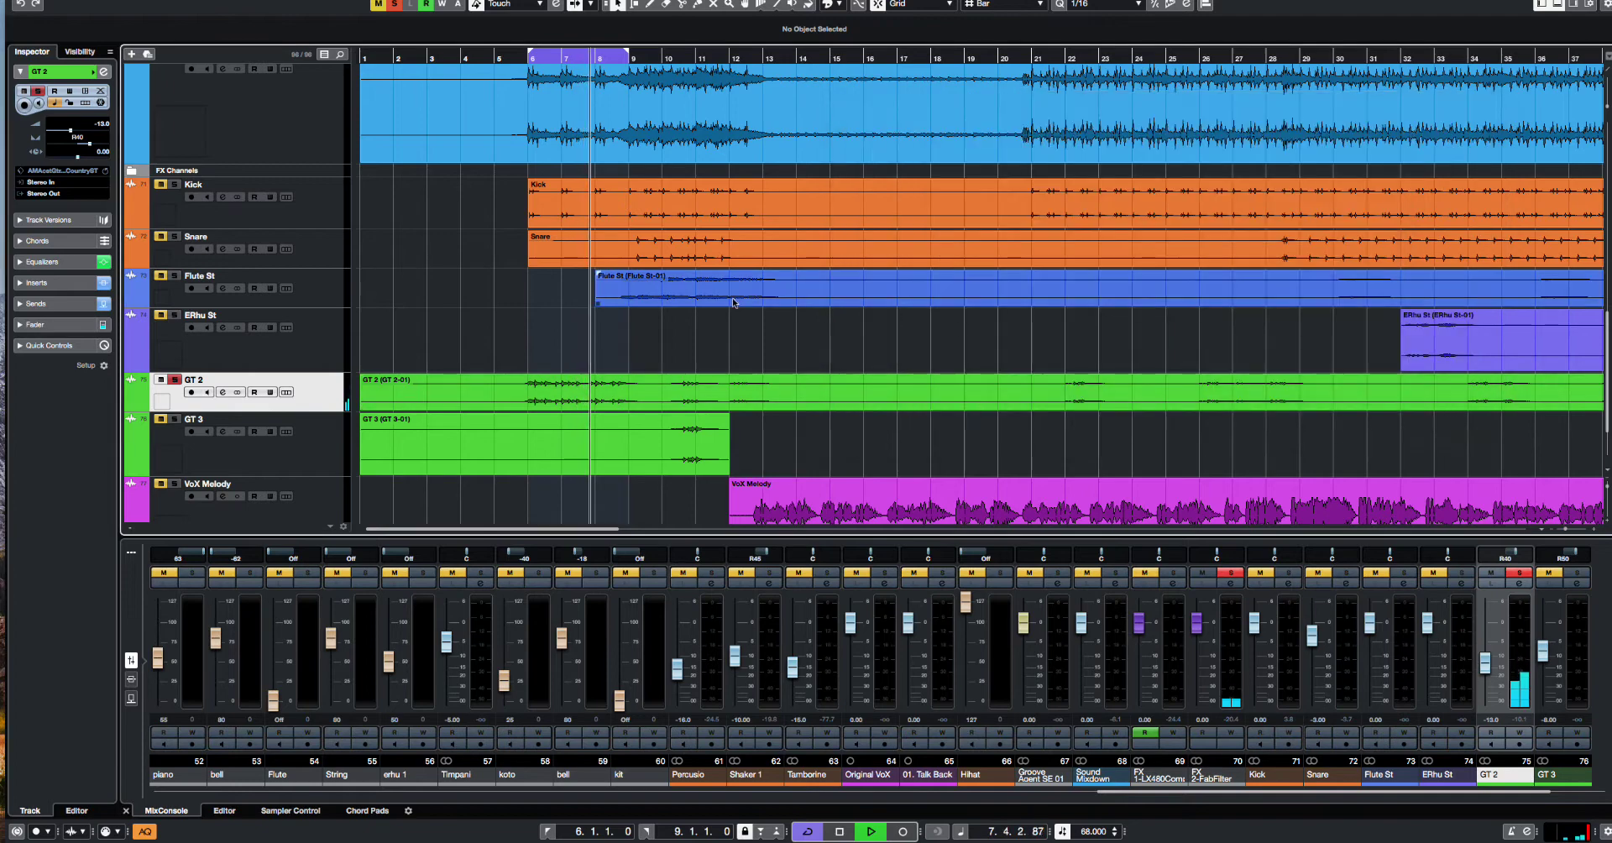
Step: Examine the inserts, channel strip and sends in GT 2's channel settings with playback stopped, and turn off the track's solo
{"action": "left_click", "coordinate": [222, 392]}
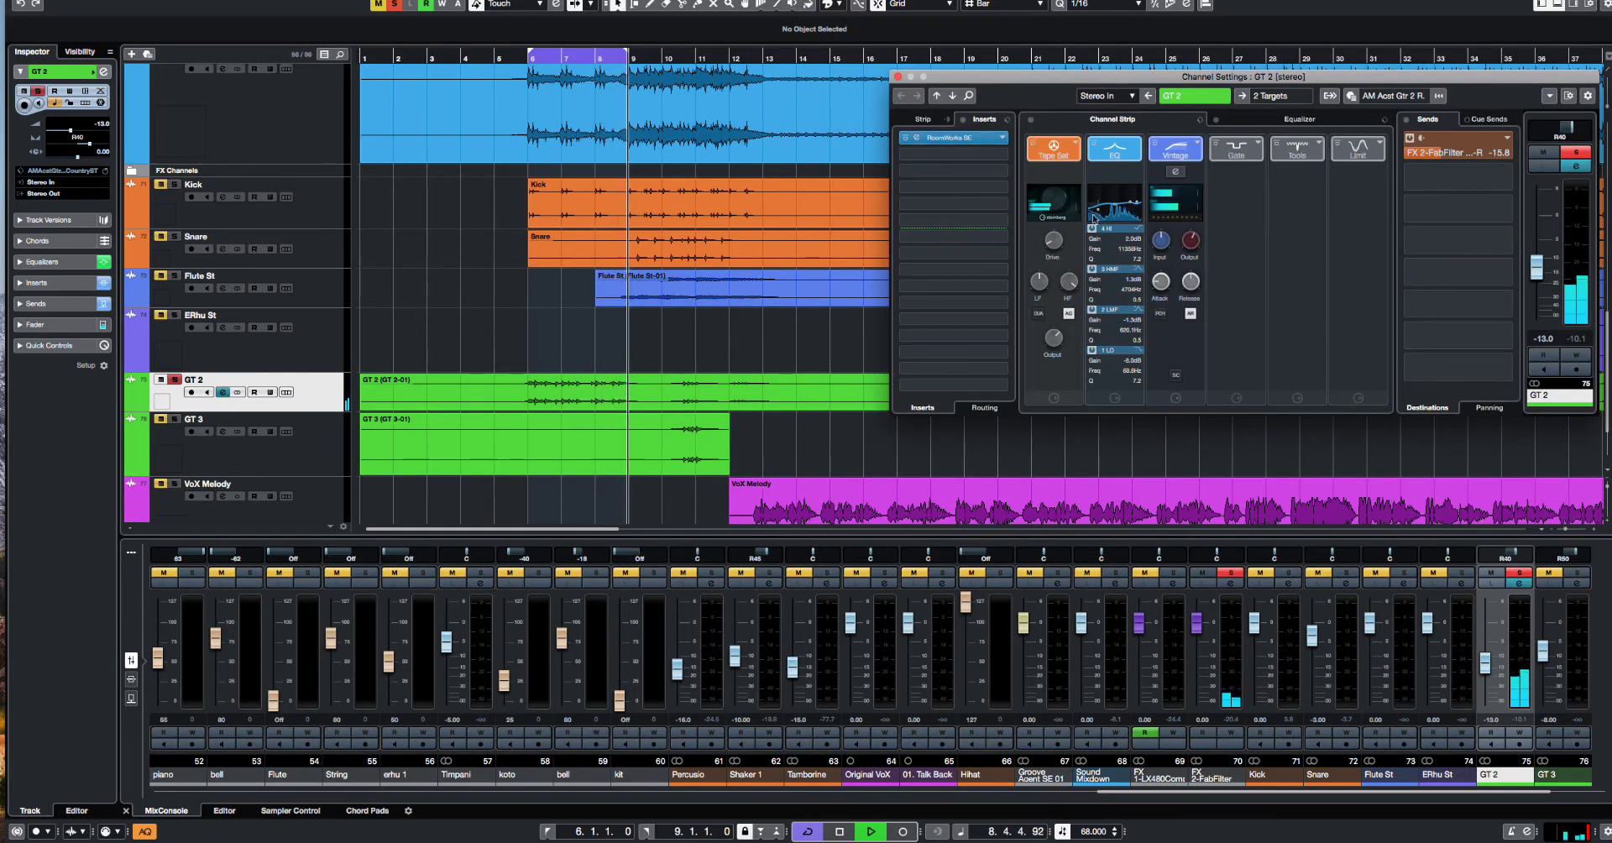
{"action": "key", "text": "space"}
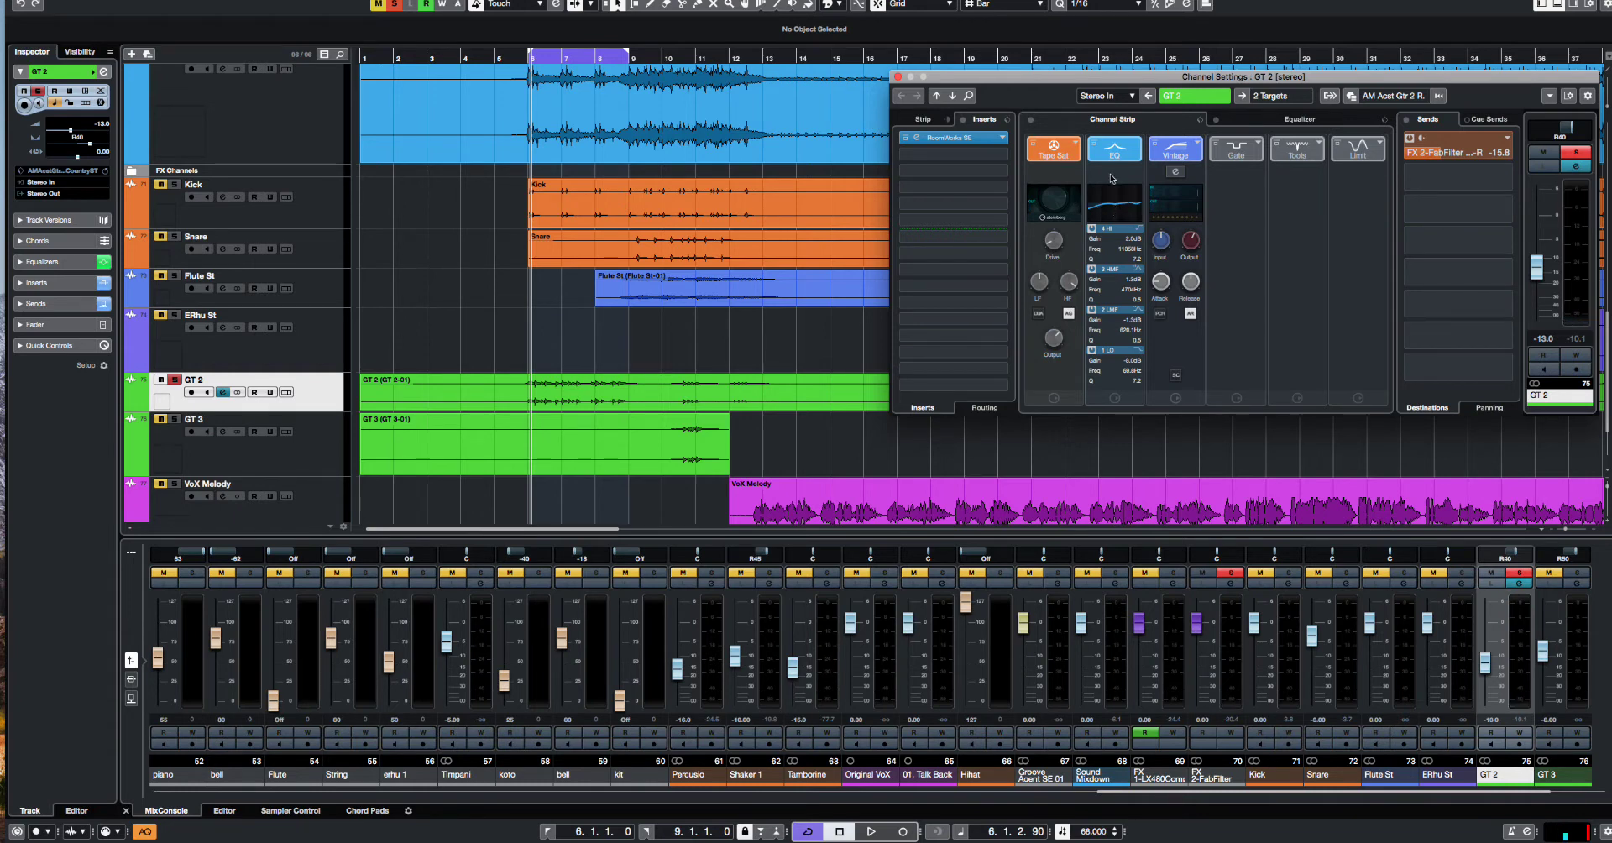
{"action": "left_click_drag", "start_coordinate": [1055, 87], "coordinate": [944, 100]}
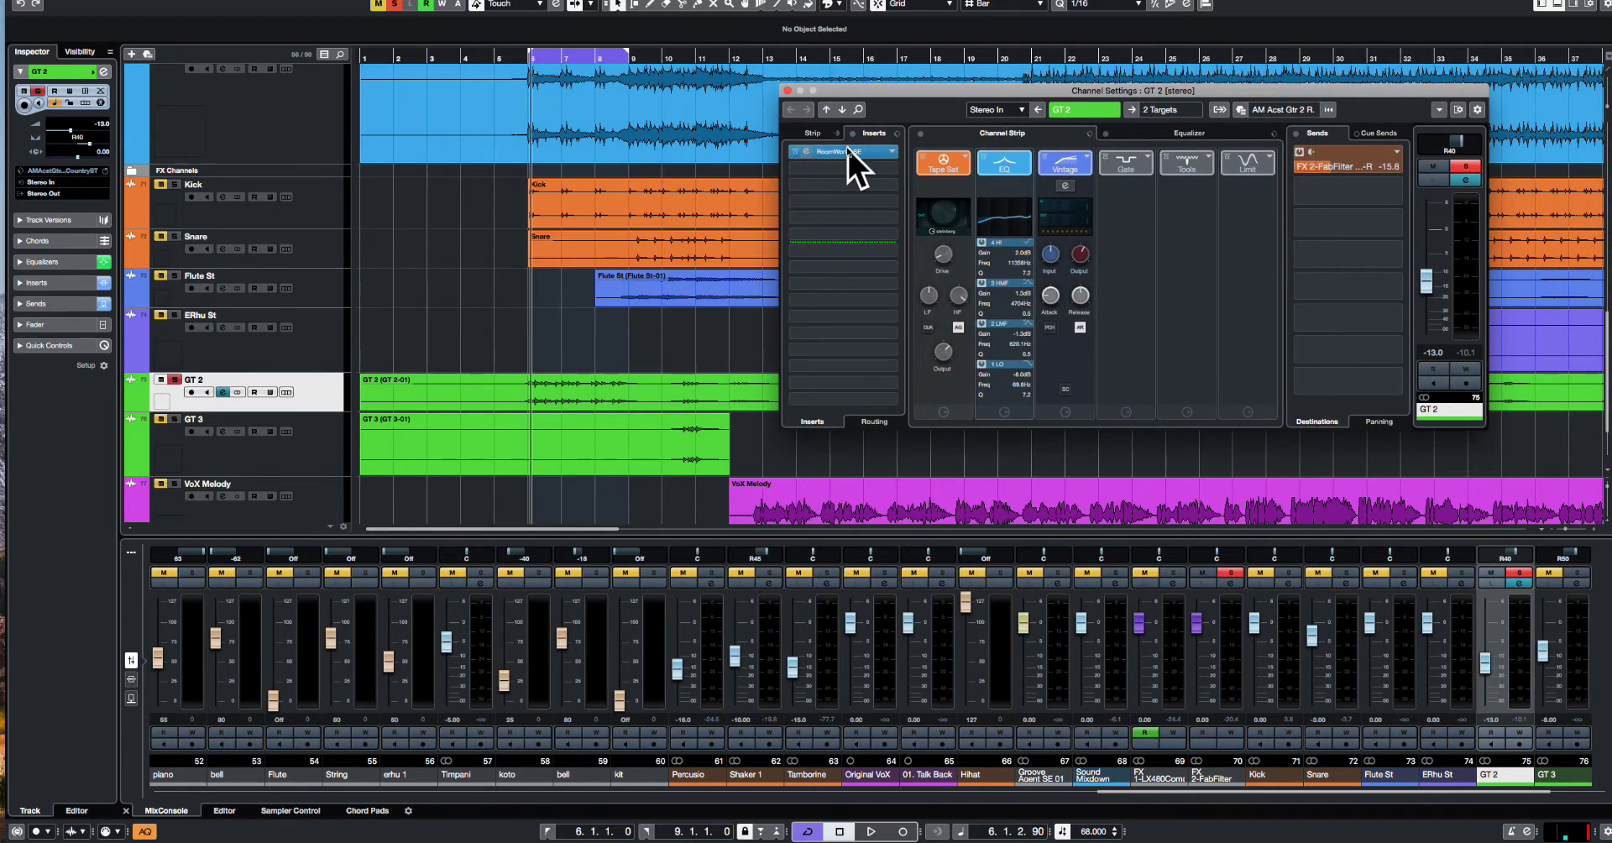
{"action": "left_click", "coordinate": [174, 380]}
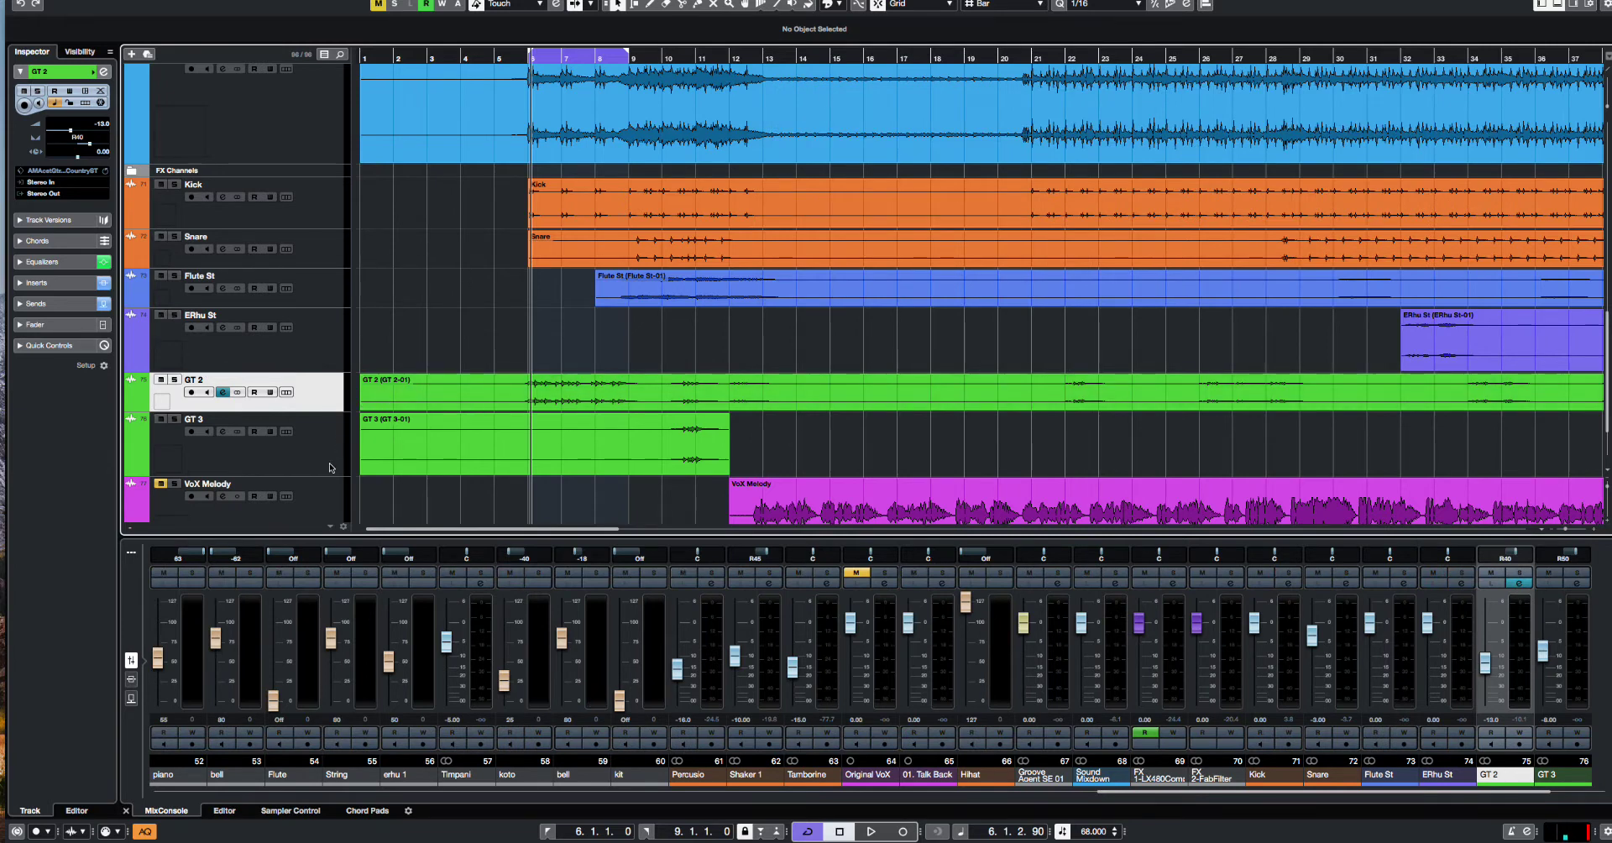
Step: Solo the VoX Melody track, set the loop range to bars 19 to 29 and play it from bar 20
{"action": "left_click", "coordinate": [175, 484]}
{"action": "left_click", "coordinate": [321, 509]}
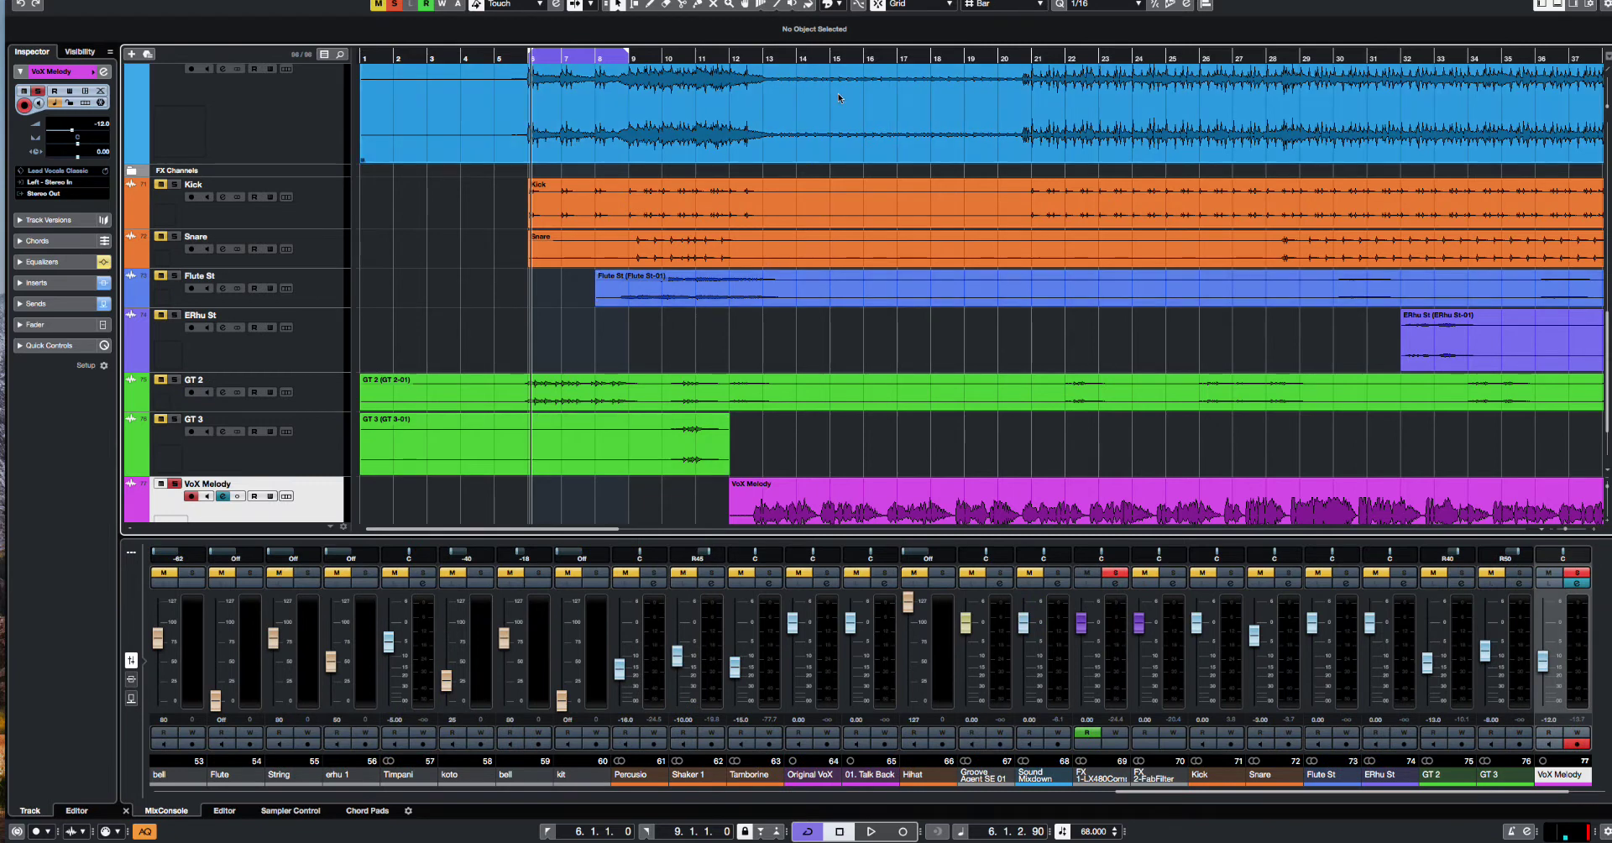
{"action": "left_click_drag", "start_coordinate": [968, 52], "coordinate": [1300, 53]}
{"action": "key", "text": "space"}
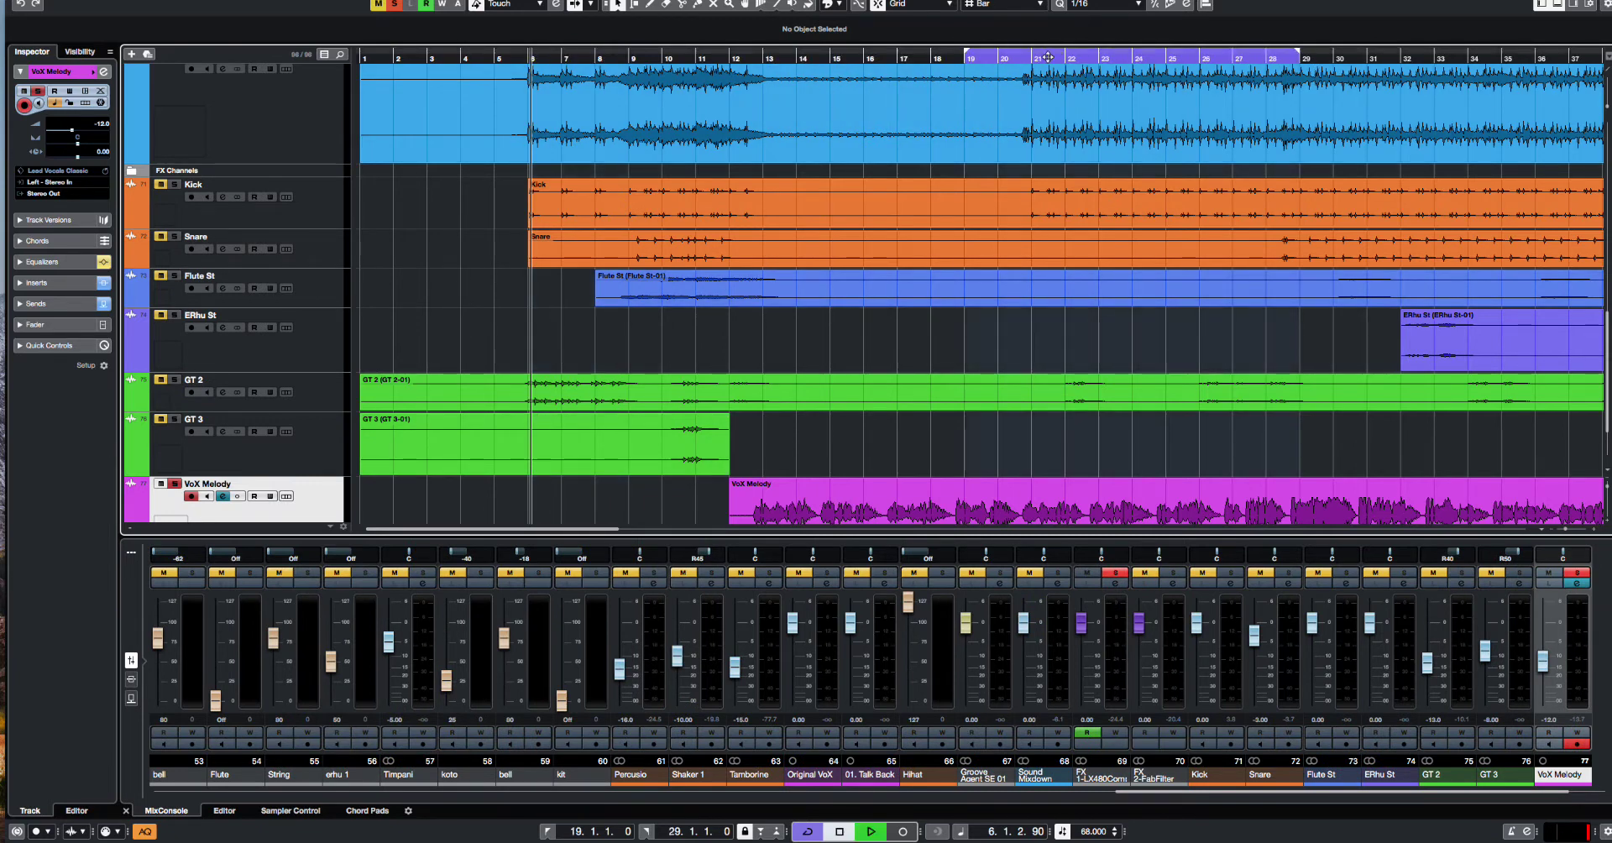
{"action": "left_click", "coordinate": [1001, 57]}
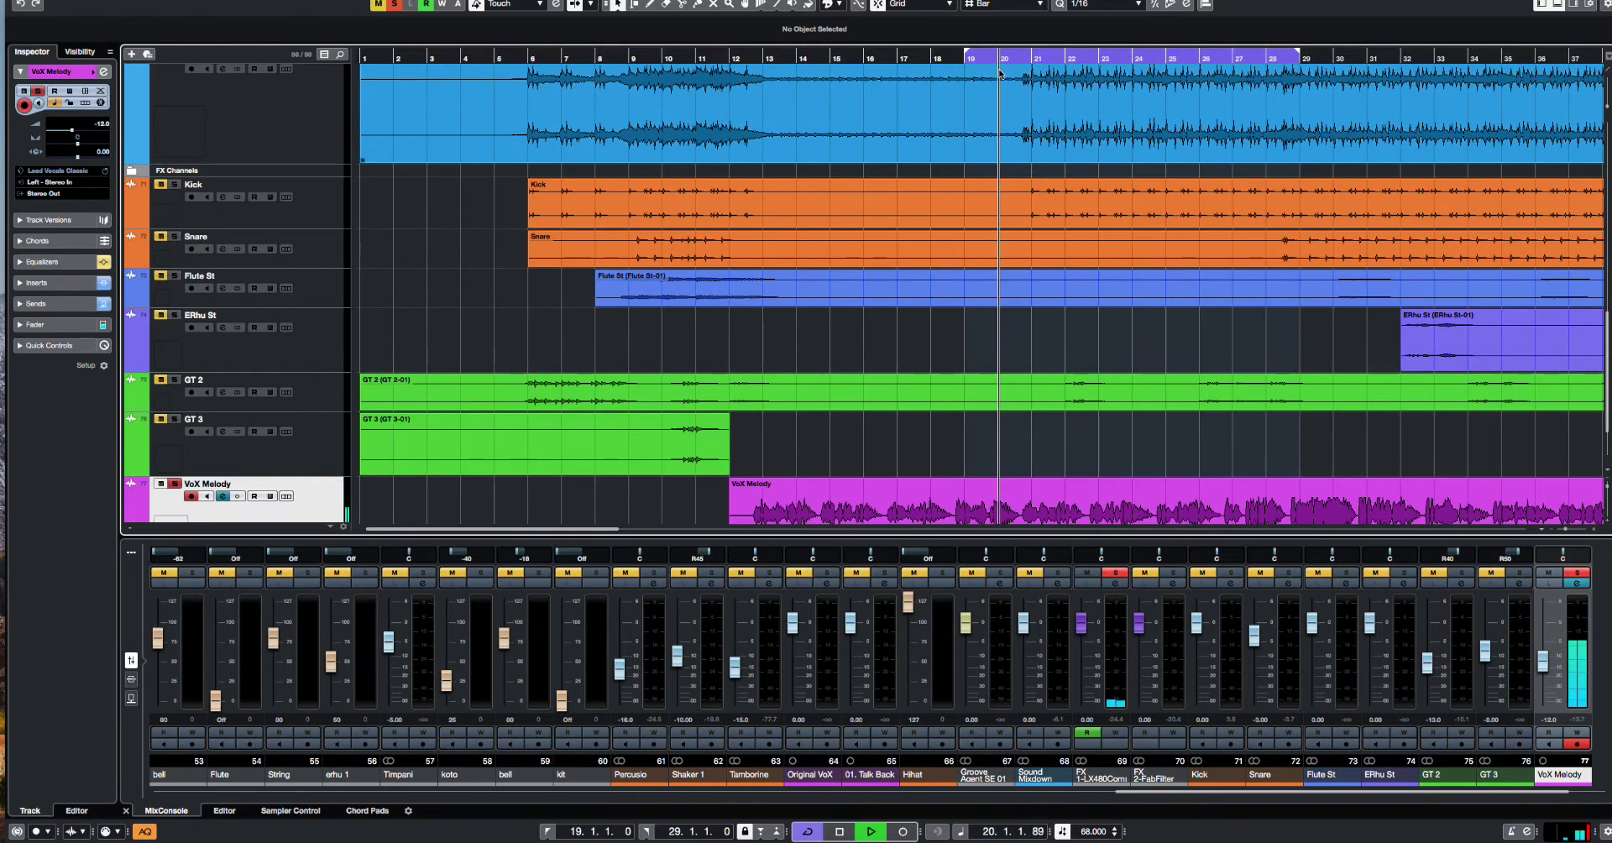
Step: Start loading a track preset for VoX Melody and search the presets for "Vocals"
{"action": "right_click", "coordinate": [320, 505]}
{"action": "left_click", "coordinate": [378, 768]}
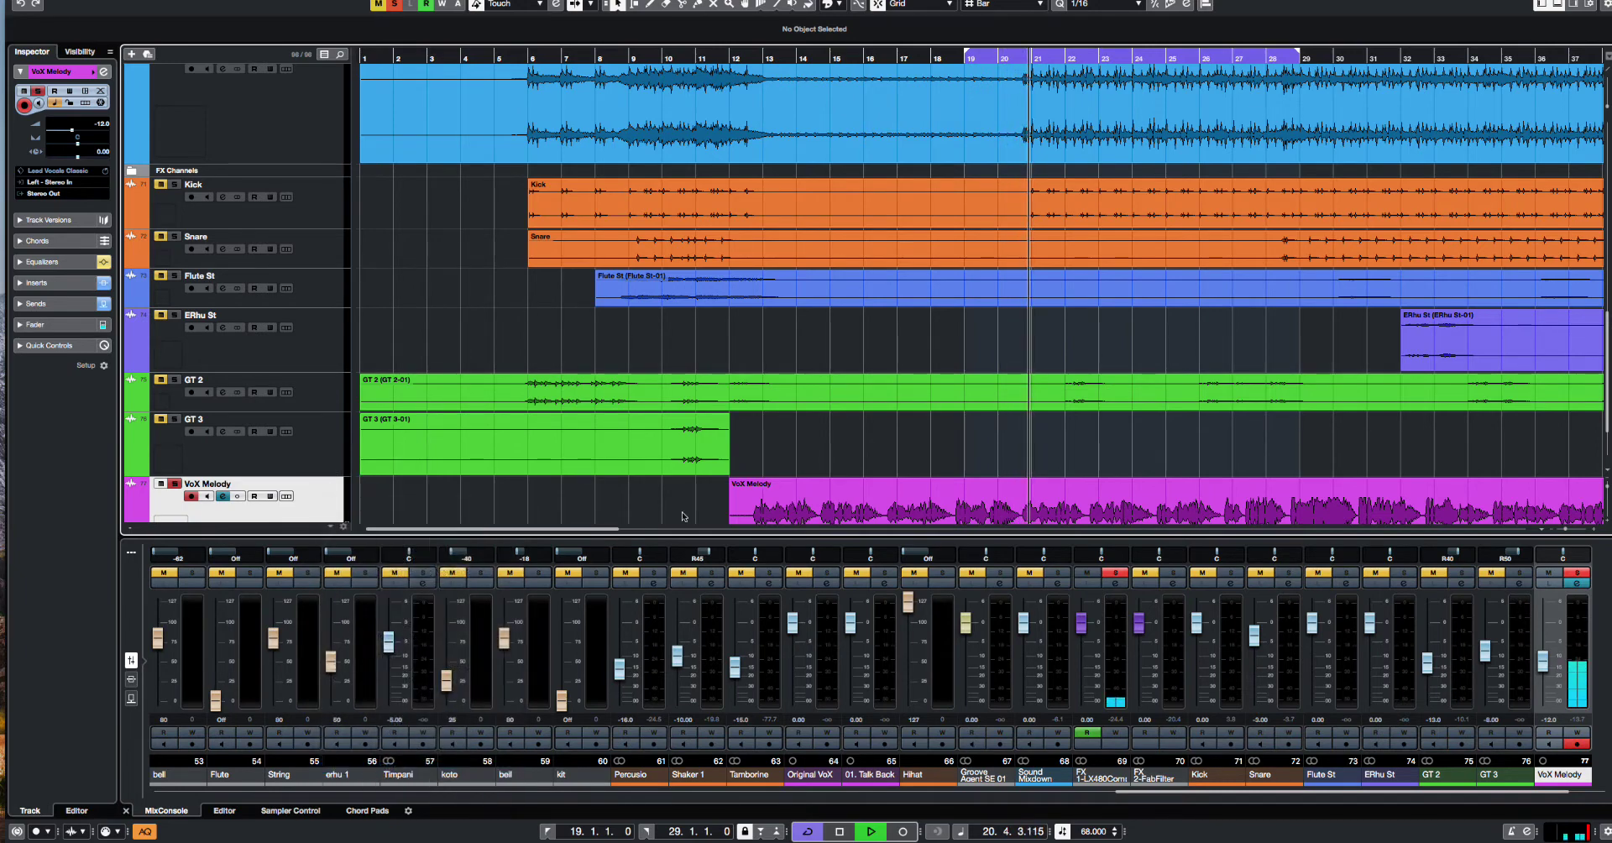
{"action": "left_click", "coordinate": [1269, 151]}
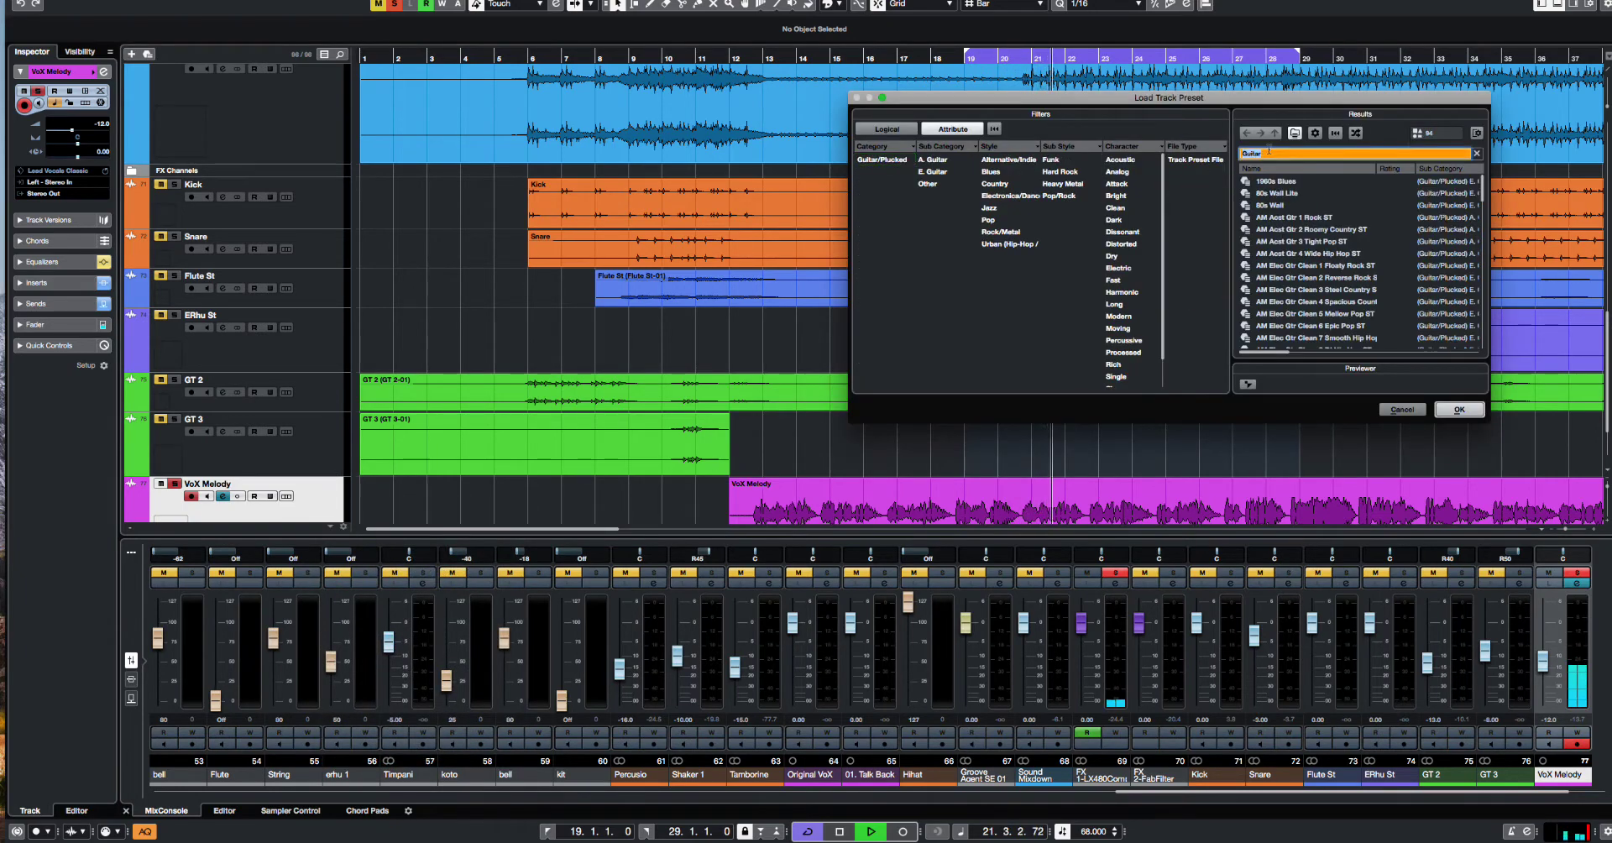
{"action": "type", "text": "V"}
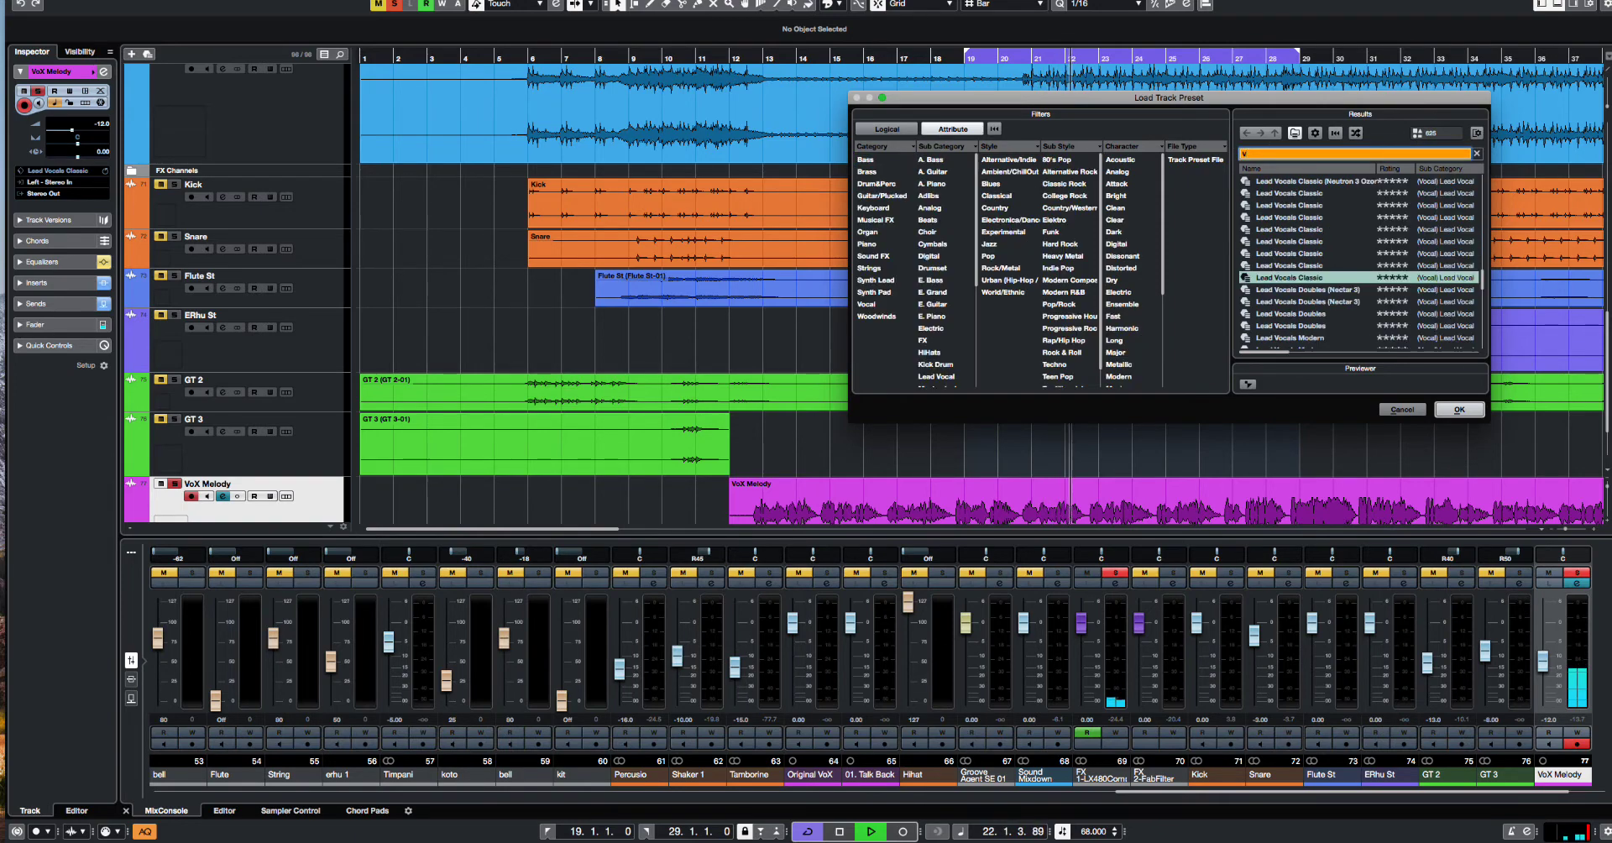
{"action": "type", "text": "ocals"}
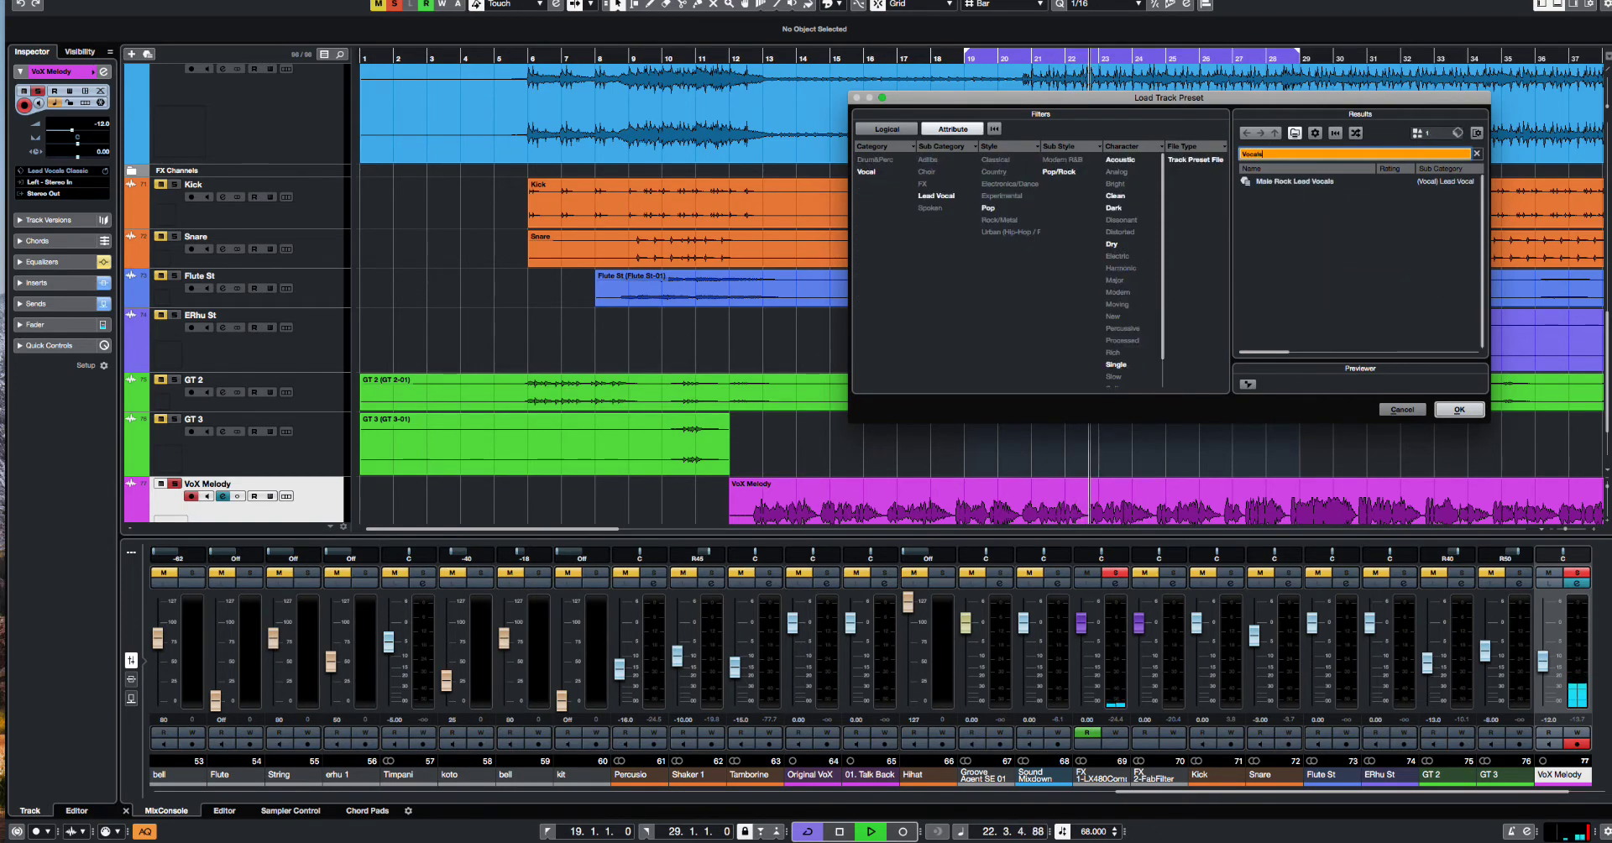
Step: Audition the Lead Vocals Classic and Lead Vocals Modern presets on VoX Melody and look through the other vocal presets
{"action": "left_click", "coordinate": [1299, 196]}
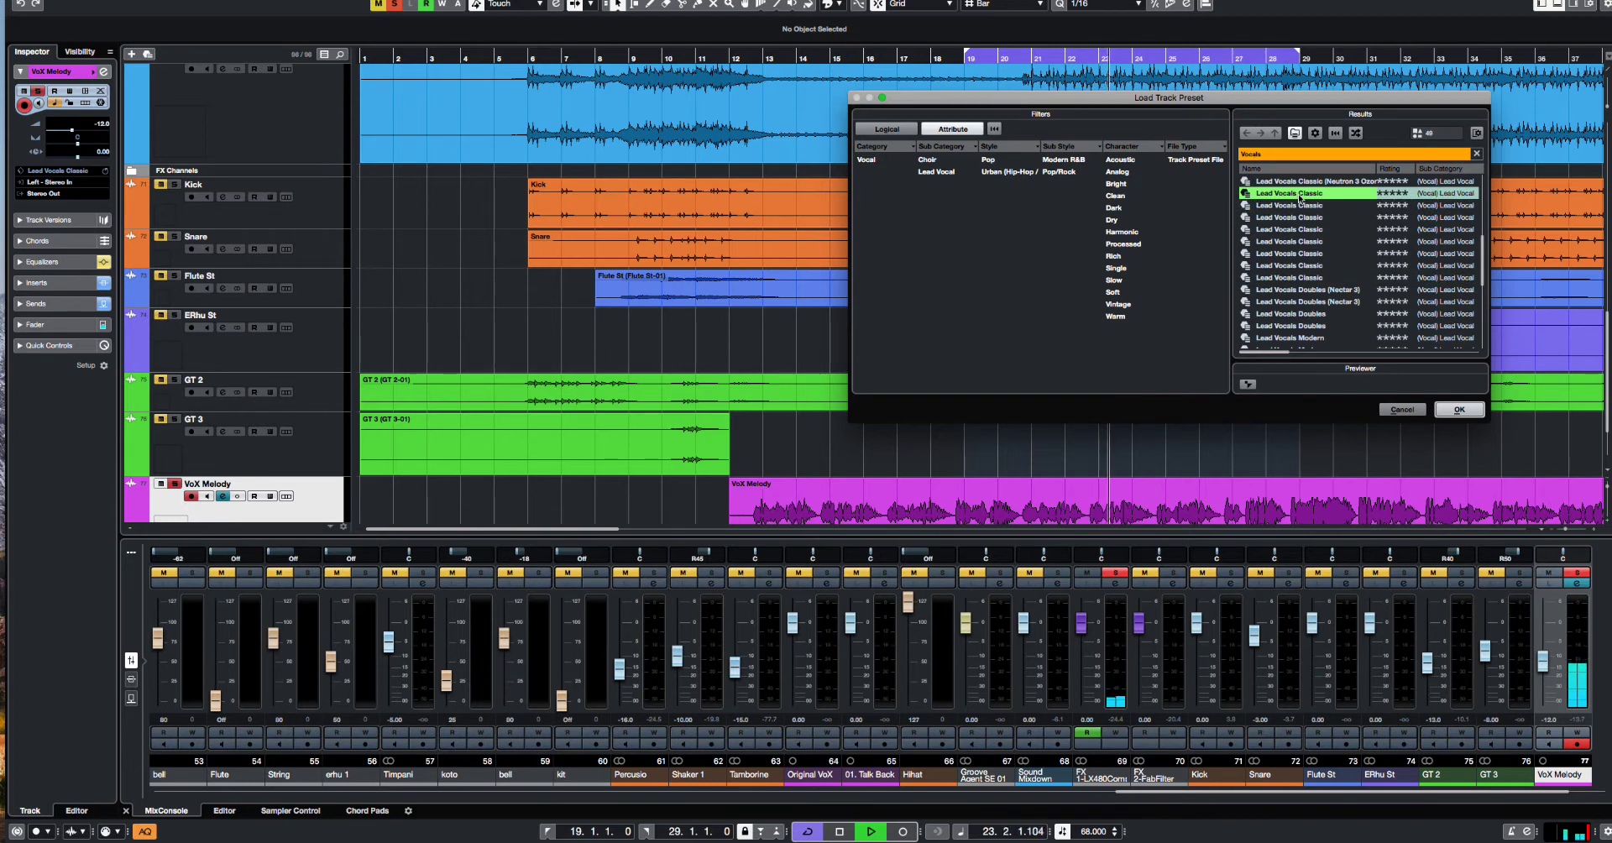
{"action": "scroll", "coordinate": [1289, 222], "scroll_direction": "up", "scroll_amount": 2}
{"action": "scroll", "coordinate": [1289, 222], "scroll_direction": "right", "scroll_amount": 1}
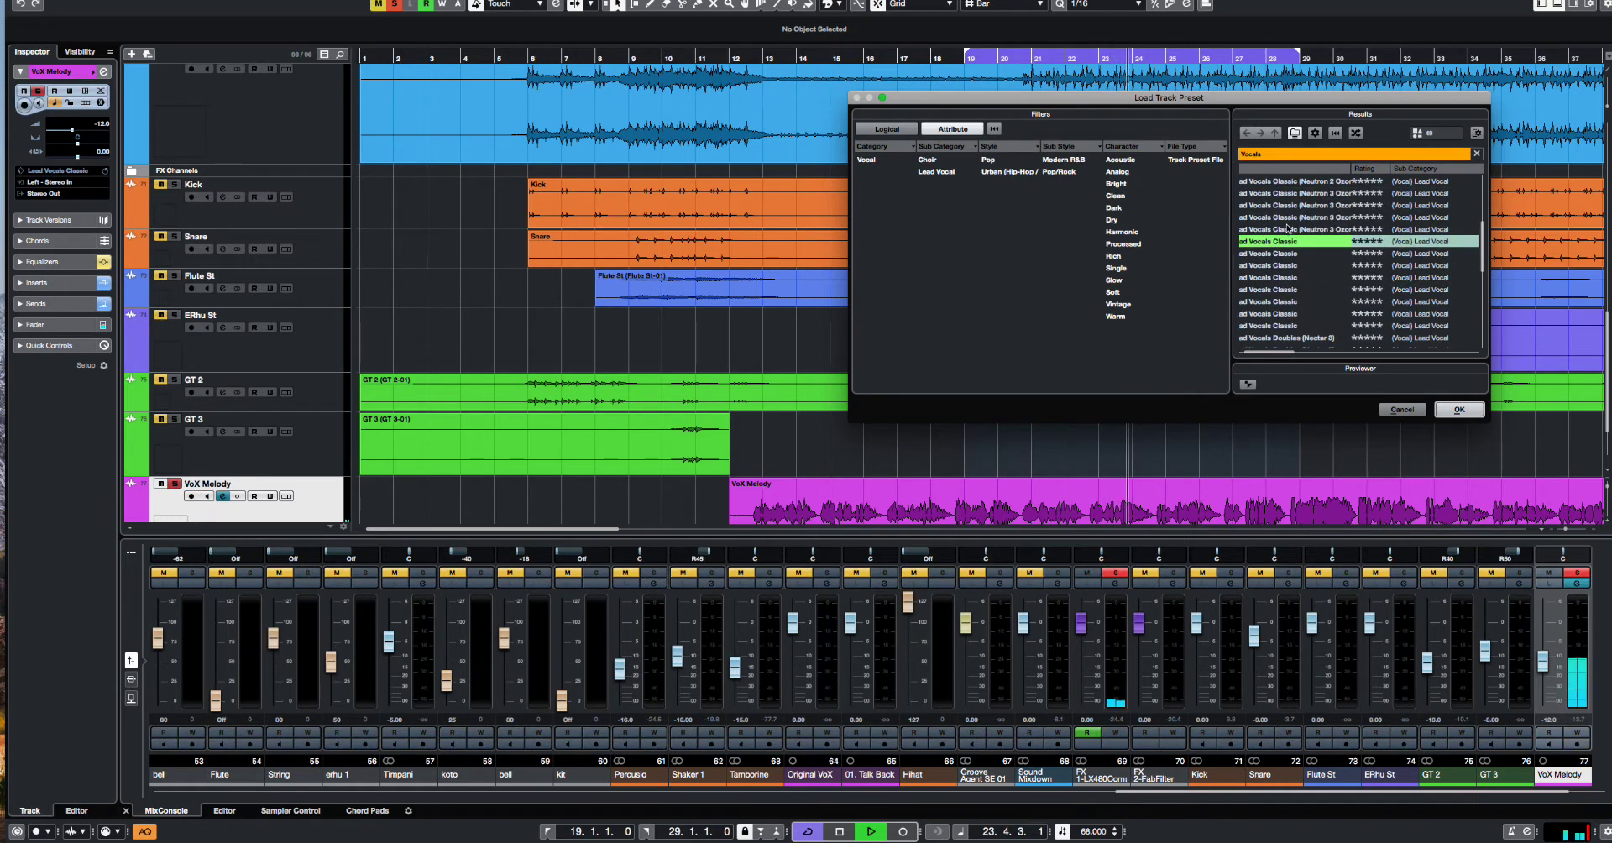
{"action": "left_click", "coordinate": [1285, 265]}
{"action": "scroll", "coordinate": [1287, 267], "scroll_direction": "left", "scroll_amount": 2}
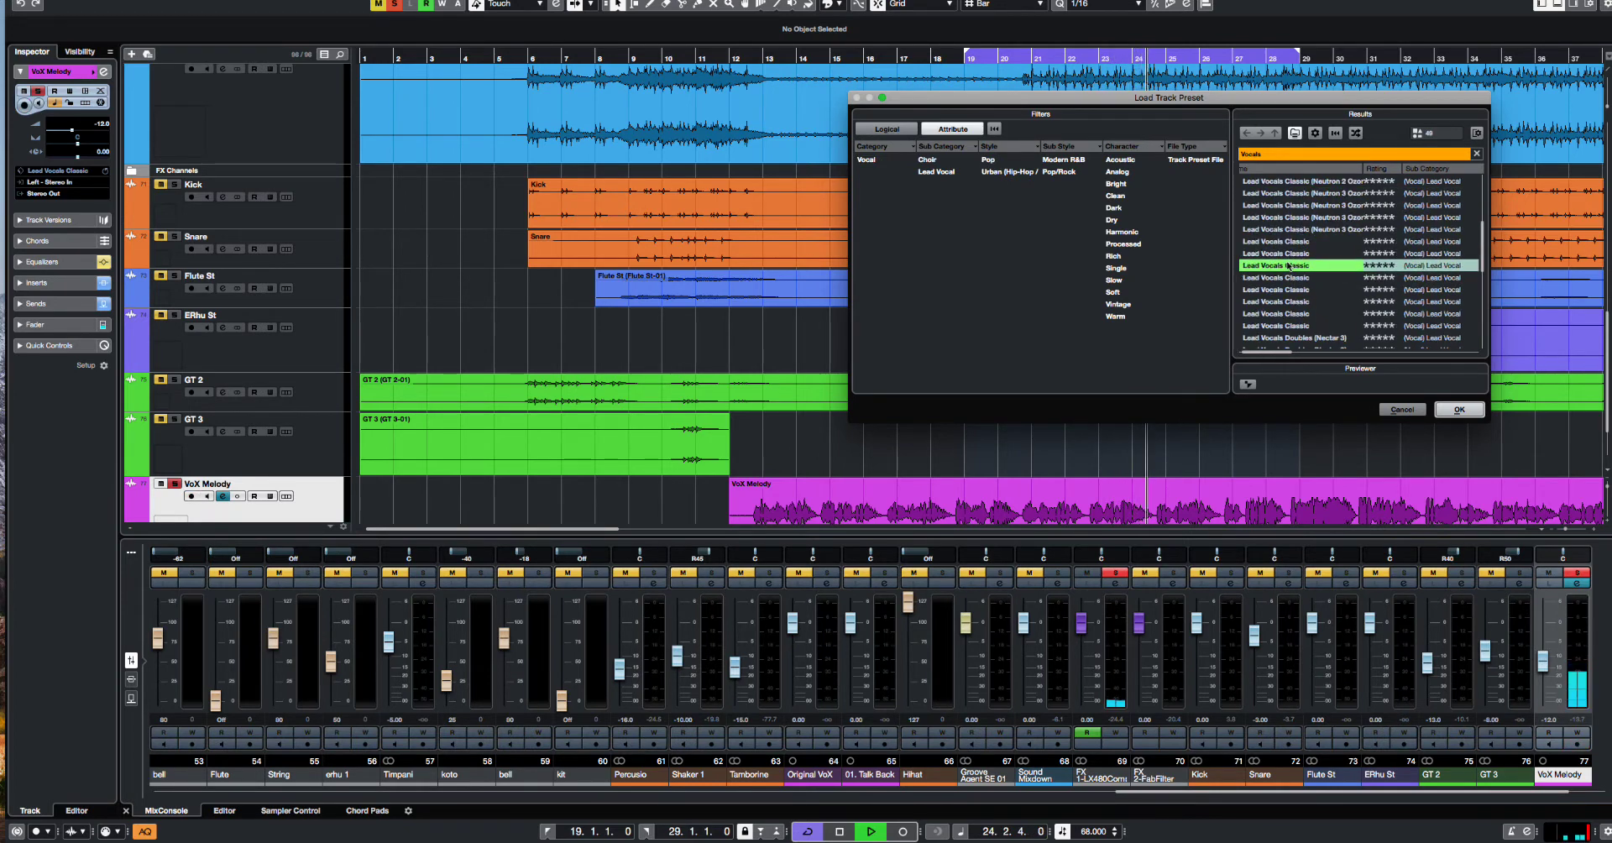
{"action": "scroll", "coordinate": [1291, 266], "scroll_direction": "down", "scroll_amount": 3}
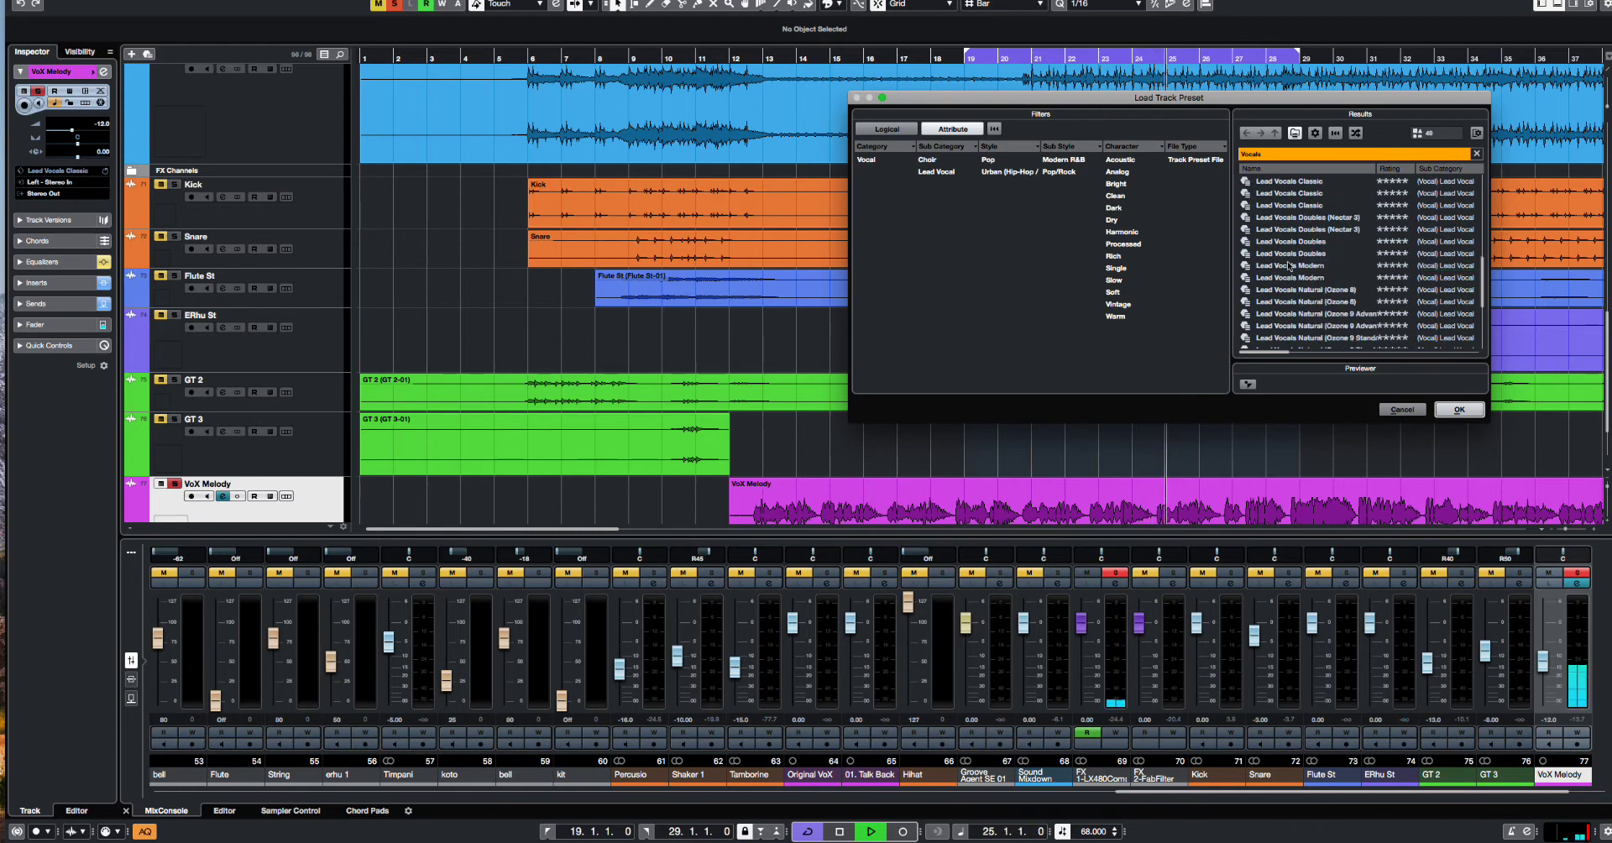
{"action": "left_click", "coordinate": [1291, 282]}
{"action": "scroll", "coordinate": [1291, 282], "scroll_direction": "down", "scroll_amount": 3}
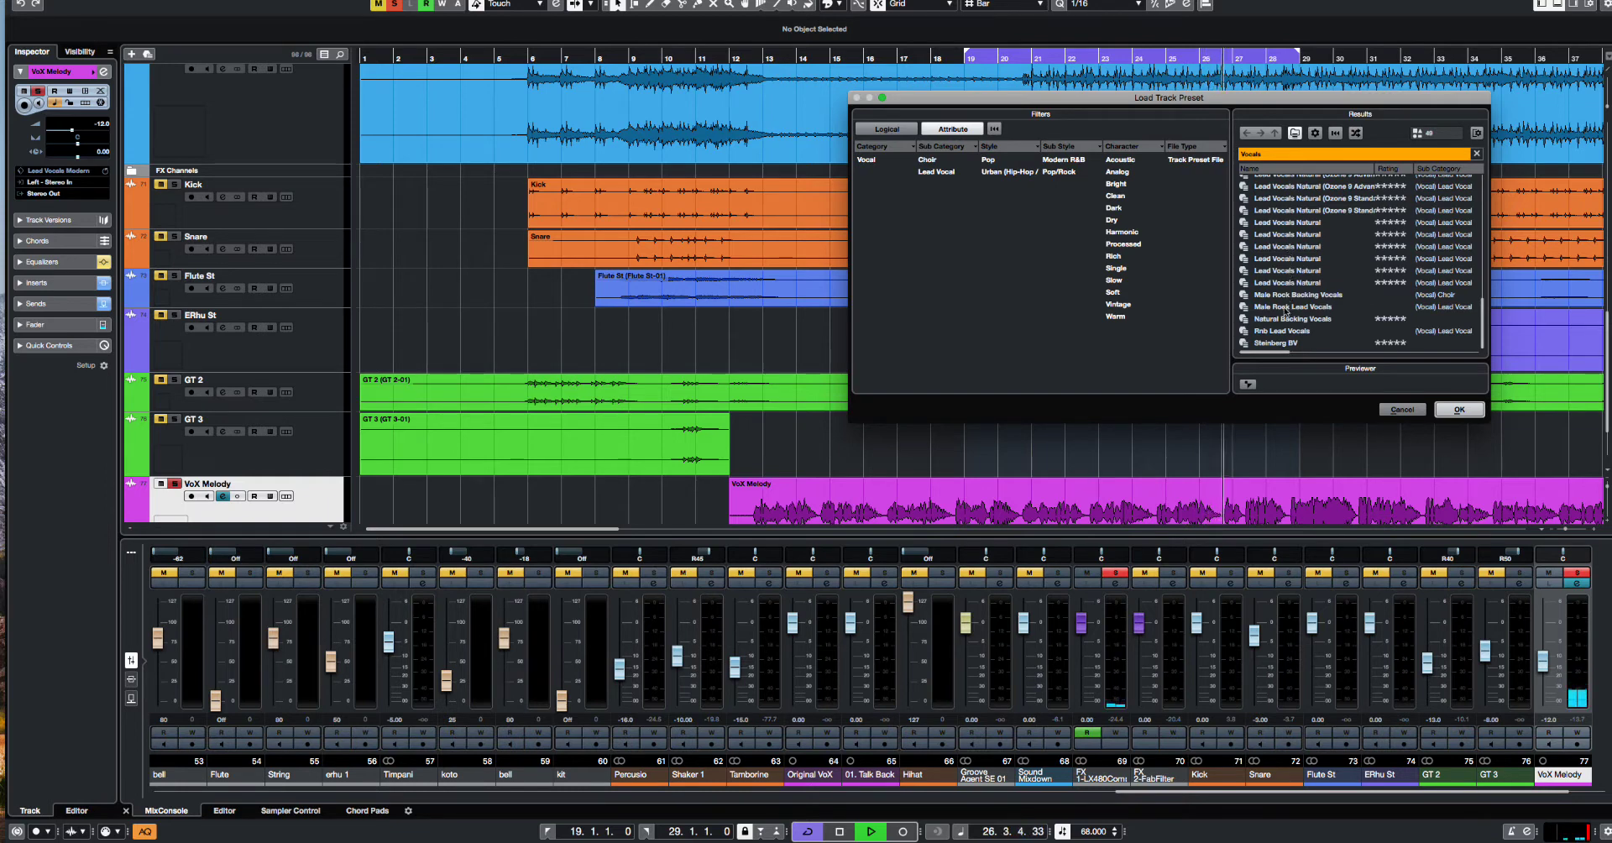
{"action": "scroll", "coordinate": [1286, 313], "scroll_direction": "up", "scroll_amount": 10}
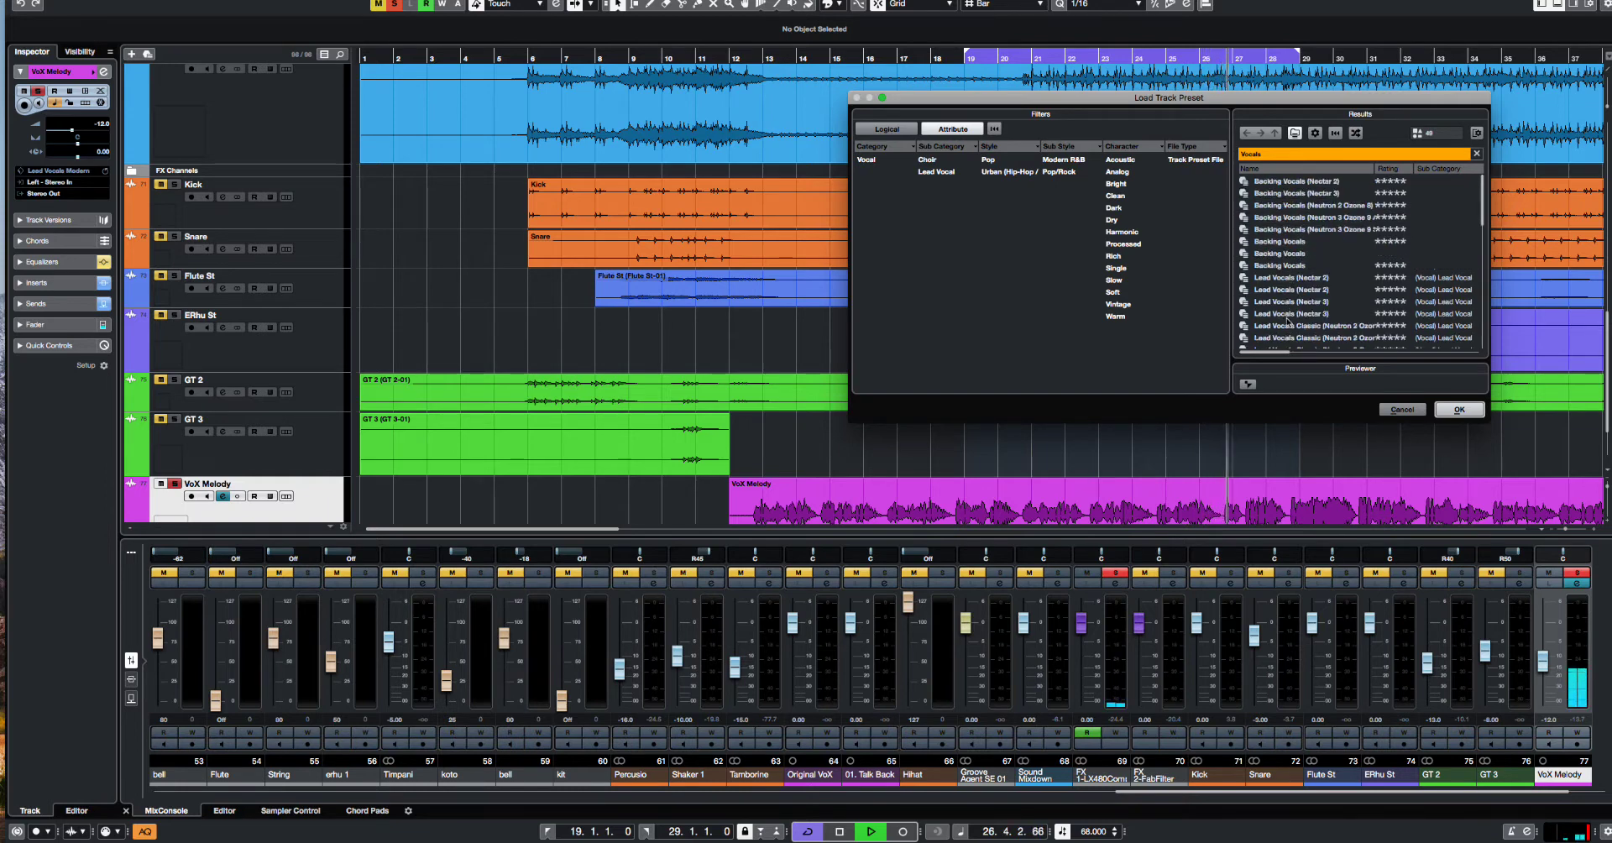
Step: Try to narrow the preset search to male vocals, and clear the search text
{"action": "double_click", "coordinate": [1294, 155]}
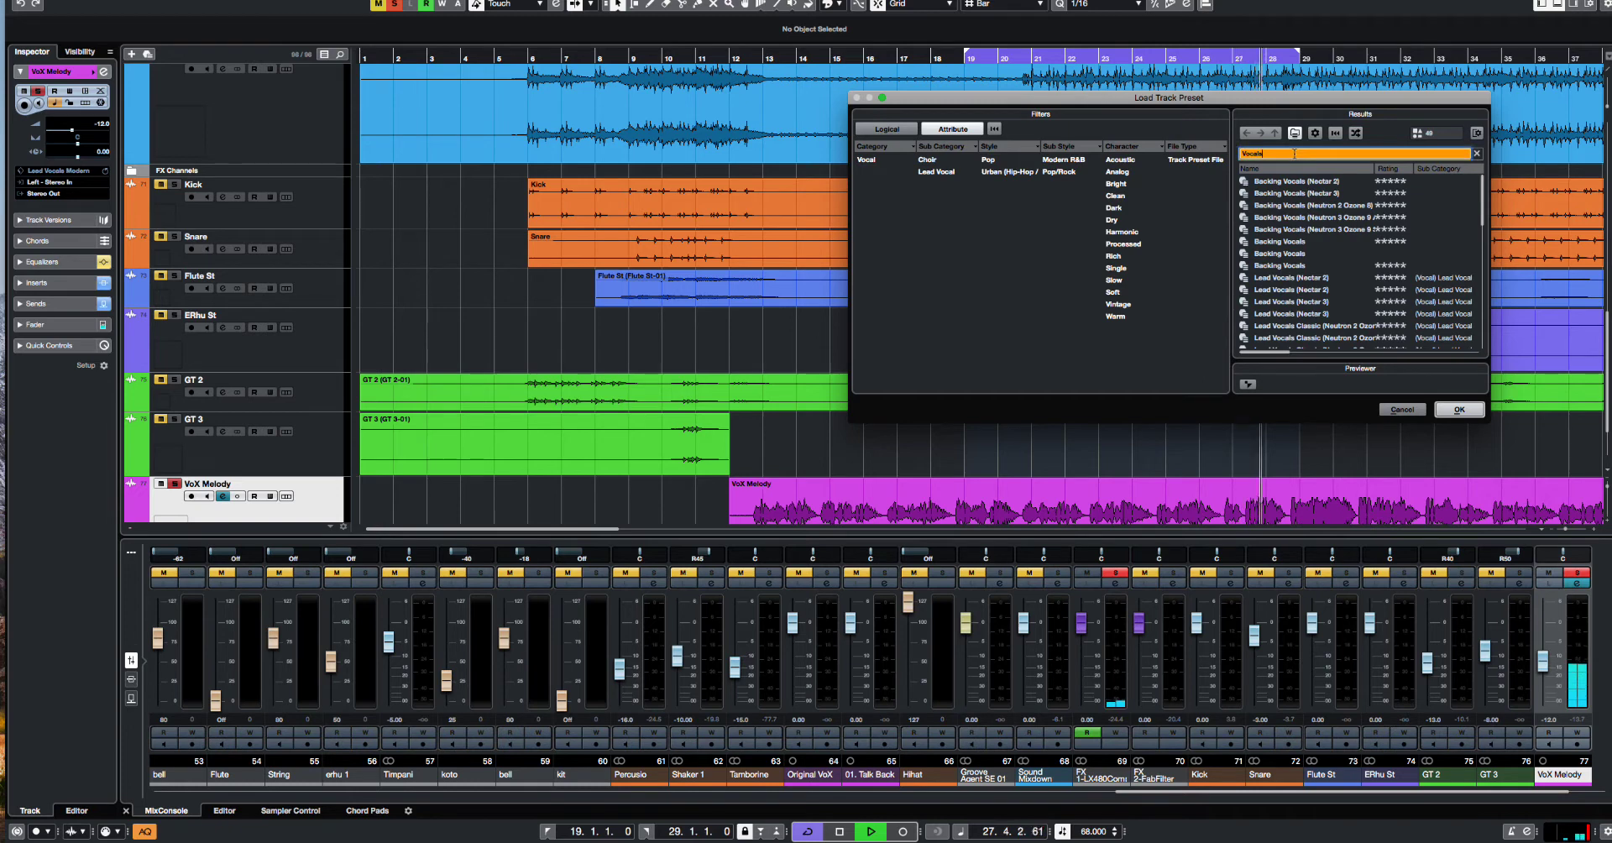
{"action": "type", "text": "ma"}
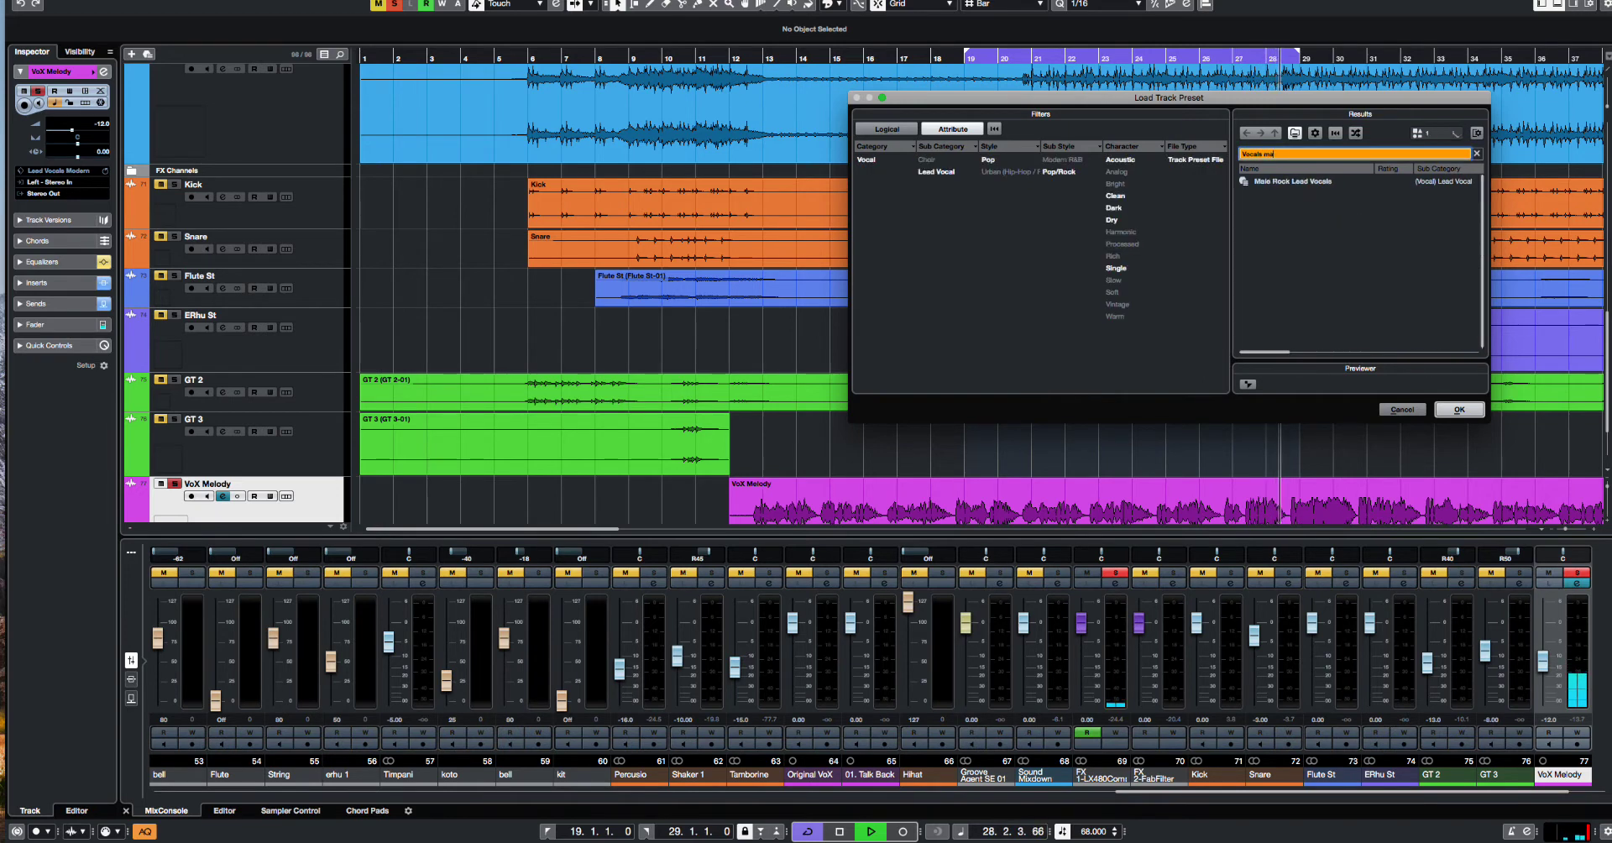
{"action": "type", "text": "ls"}
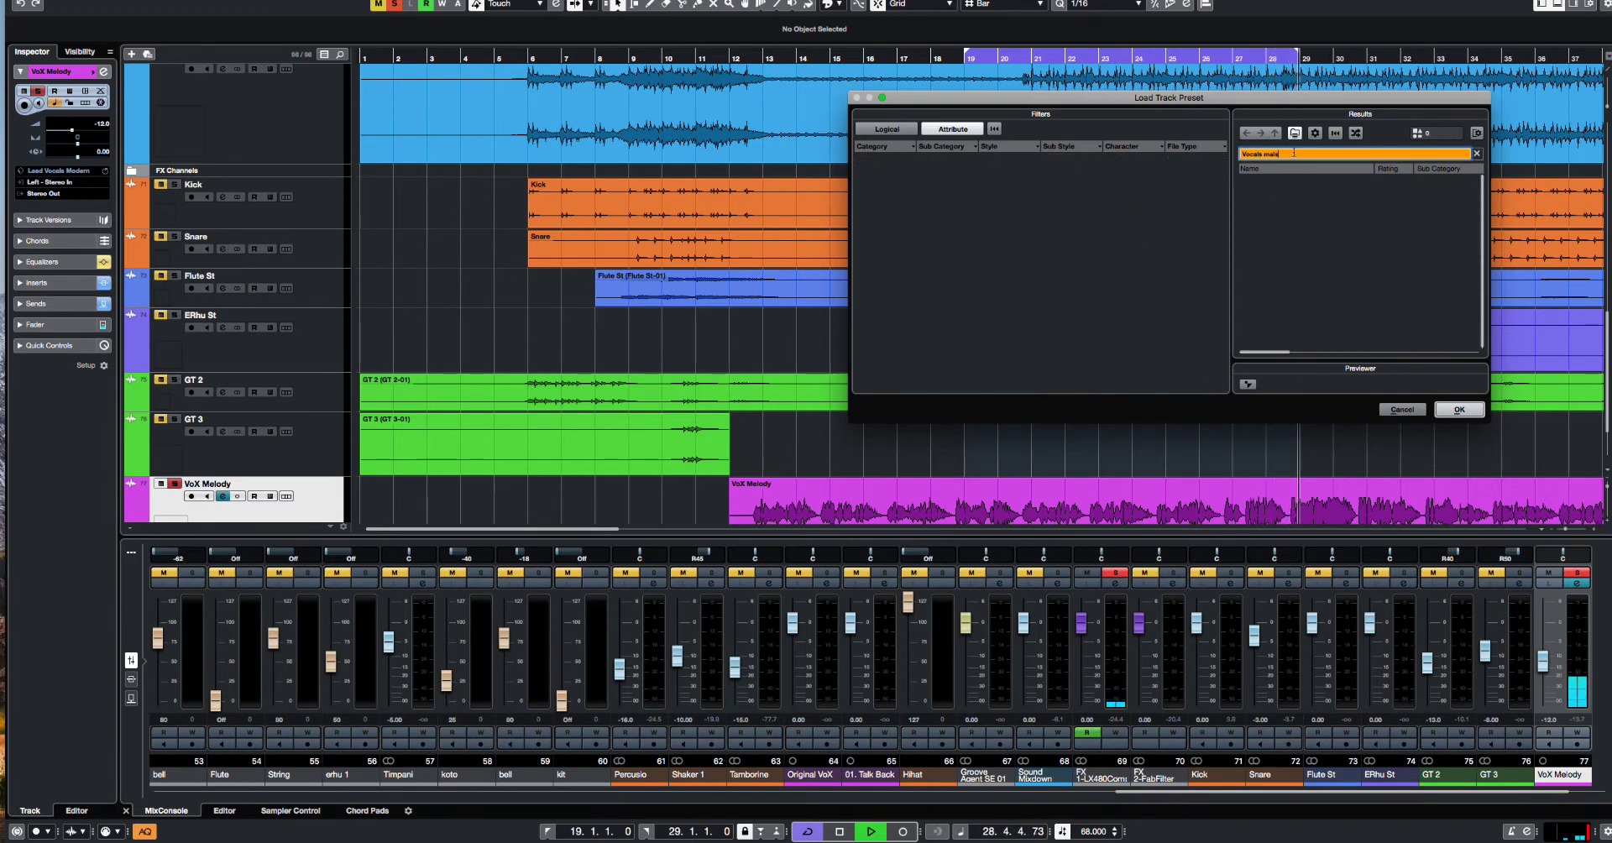
{"action": "key", "text": "BackSpace"}
{"action": "key", "text": "BackSpace"}
{"action": "key", "text": "BackSpace"}
{"action": "key", "text": "BackSpace"}
{"action": "key", "text": "BackSpace"}
{"action": "key", "text": "BackSpace"}
{"action": "key", "text": "BackSpace"}
{"action": "key", "text": "BackSpace"}
{"action": "key", "text": "BackSpace"}
{"action": "key", "text": "BackSpace"}
{"action": "key", "text": "BackSpace"}
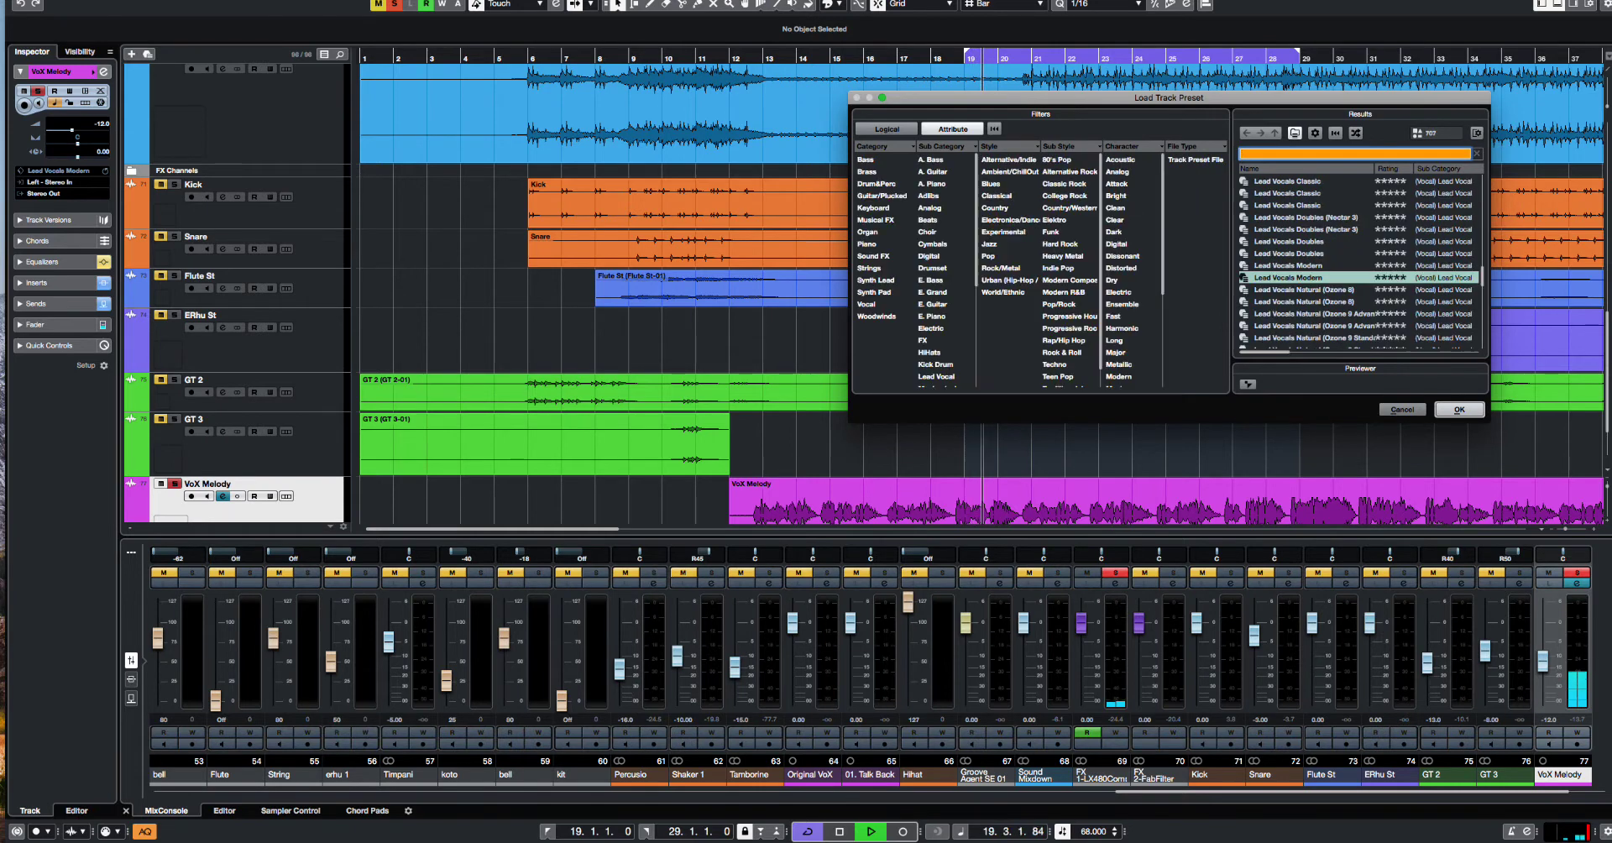
Step: Search the track presets for "Voca", audition Lead Vocals Classic and move the preset dialog aside
{"action": "type", "text": "Vo"}
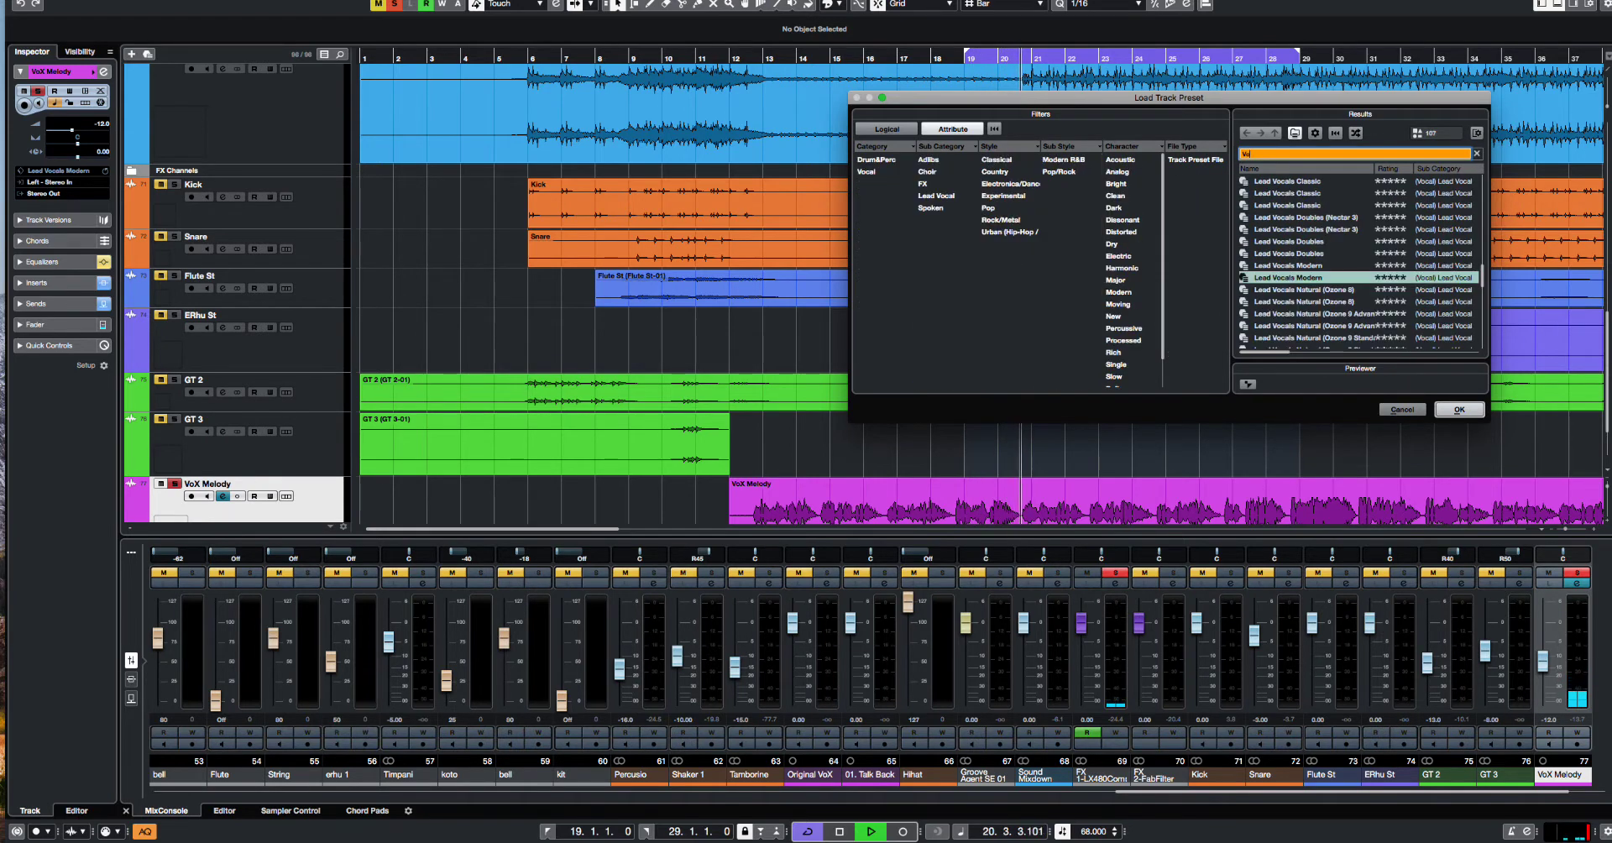
{"action": "type", "text": "ca"}
{"action": "left_click", "coordinate": [1300, 182]}
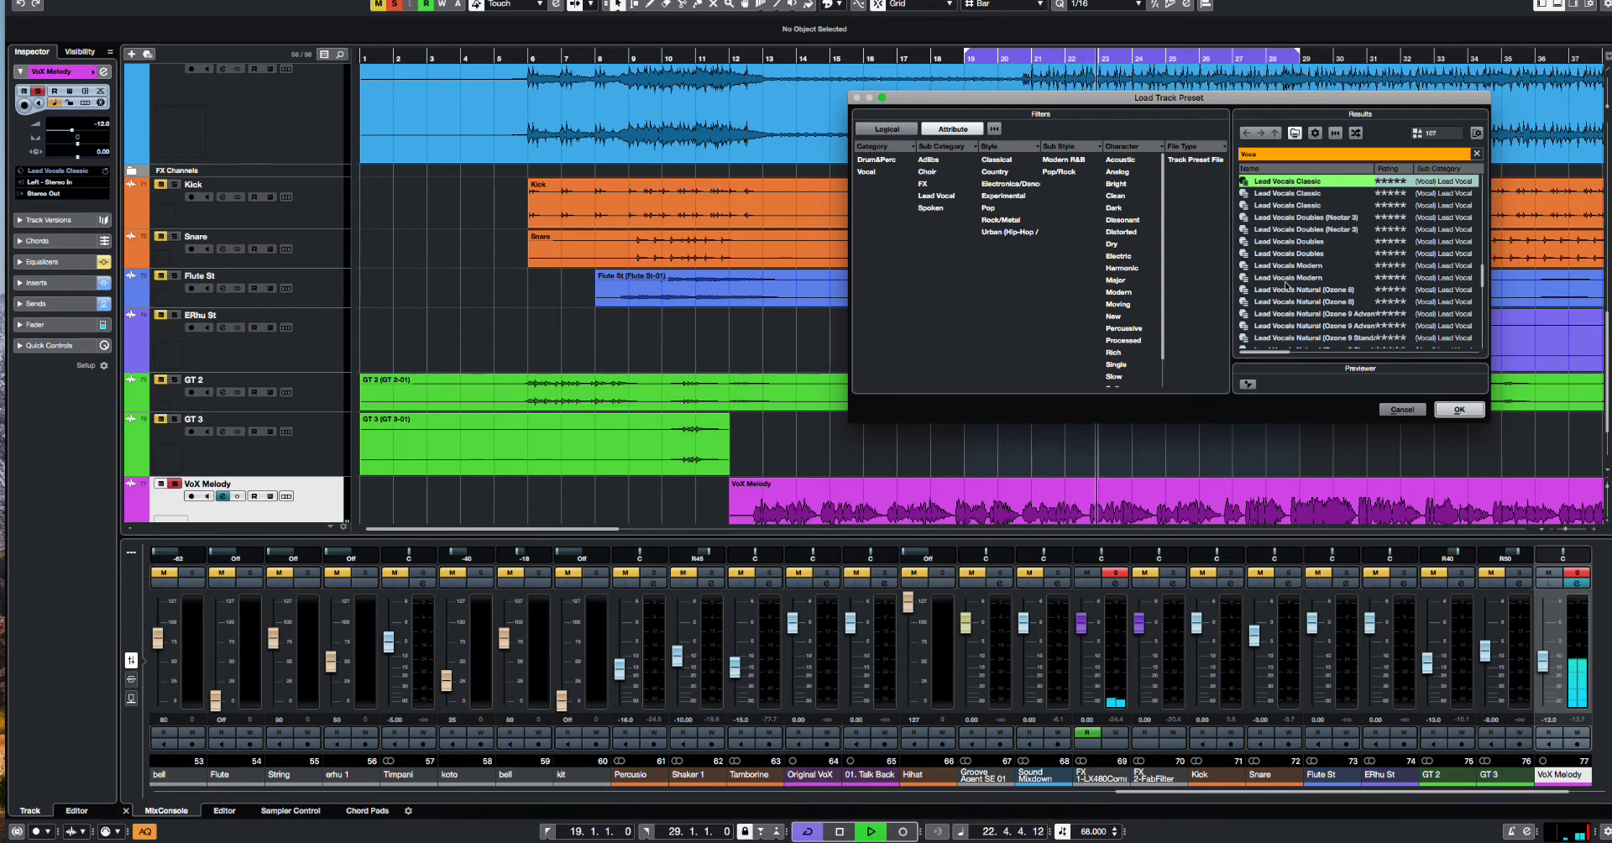
{"action": "left_click_drag", "start_coordinate": [1221, 104], "coordinate": [1006, 161]}
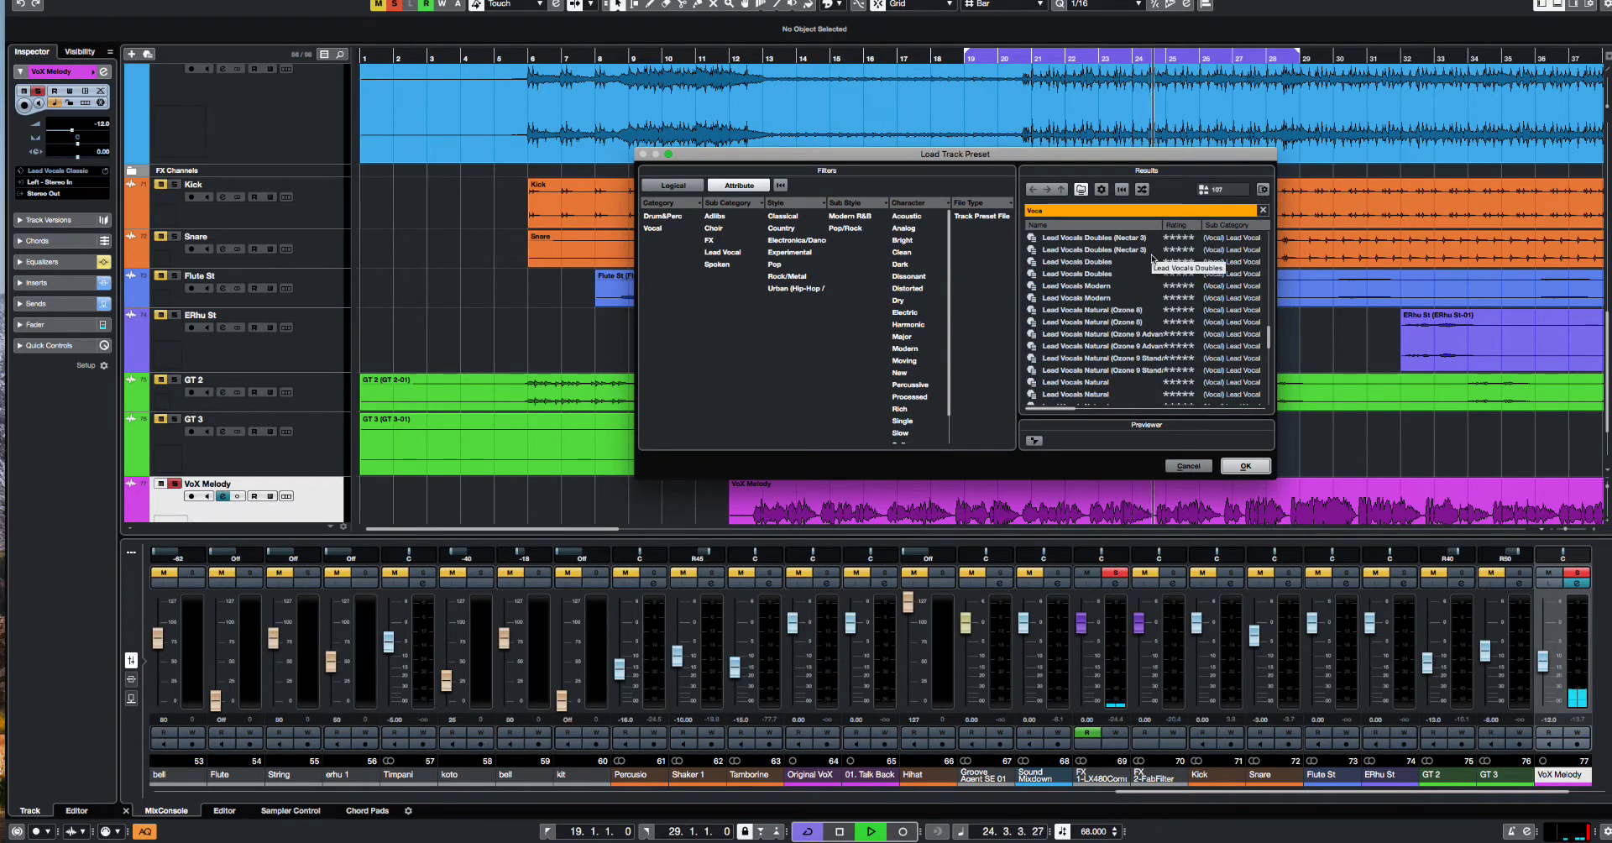
Step: Audition Male Vox R&B Lead and load the Male Vox Rock Lead 1 preset onto VoX Melody
{"action": "scroll", "coordinate": [1151, 269], "scroll_direction": "down", "scroll_amount": 4}
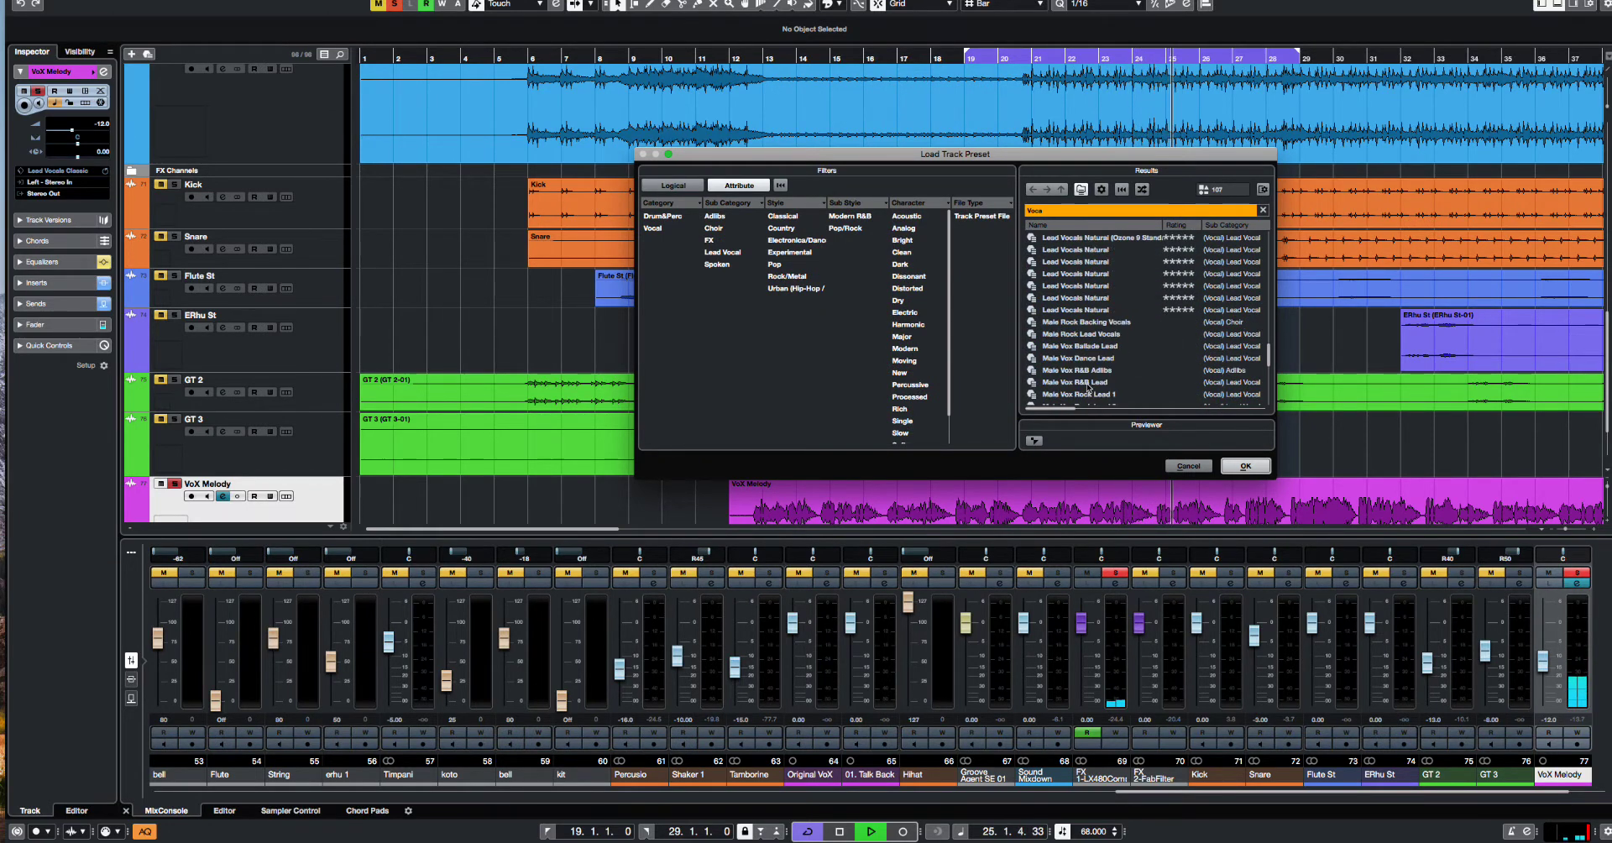
{"action": "left_click", "coordinate": [1087, 383]}
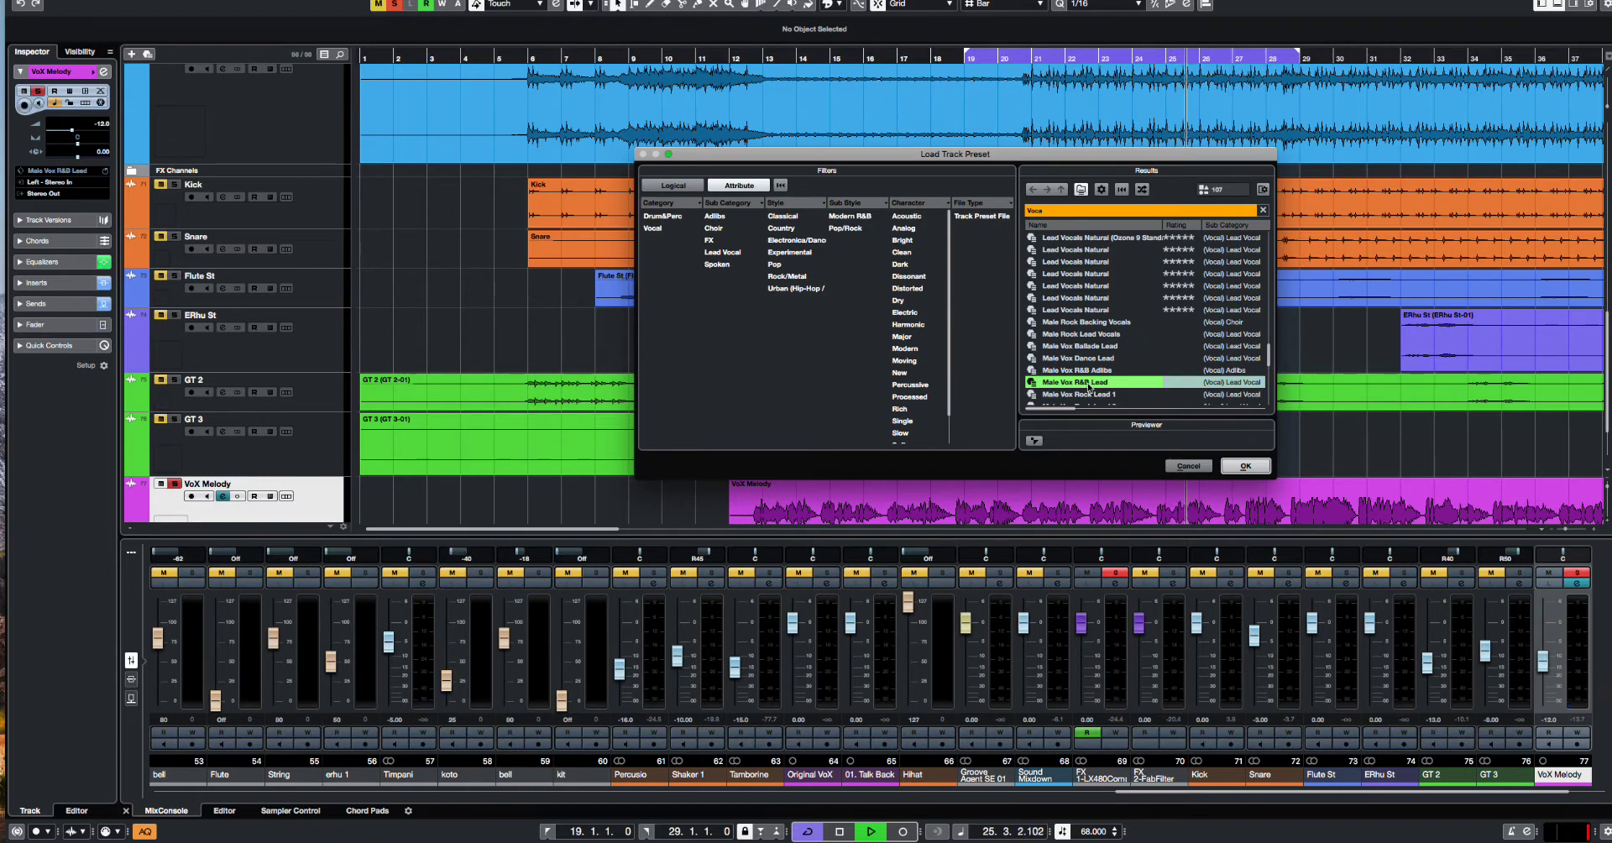
{"action": "scroll", "coordinate": [1091, 386], "scroll_direction": "down", "scroll_amount": 2}
{"action": "left_click", "coordinate": [1100, 322]}
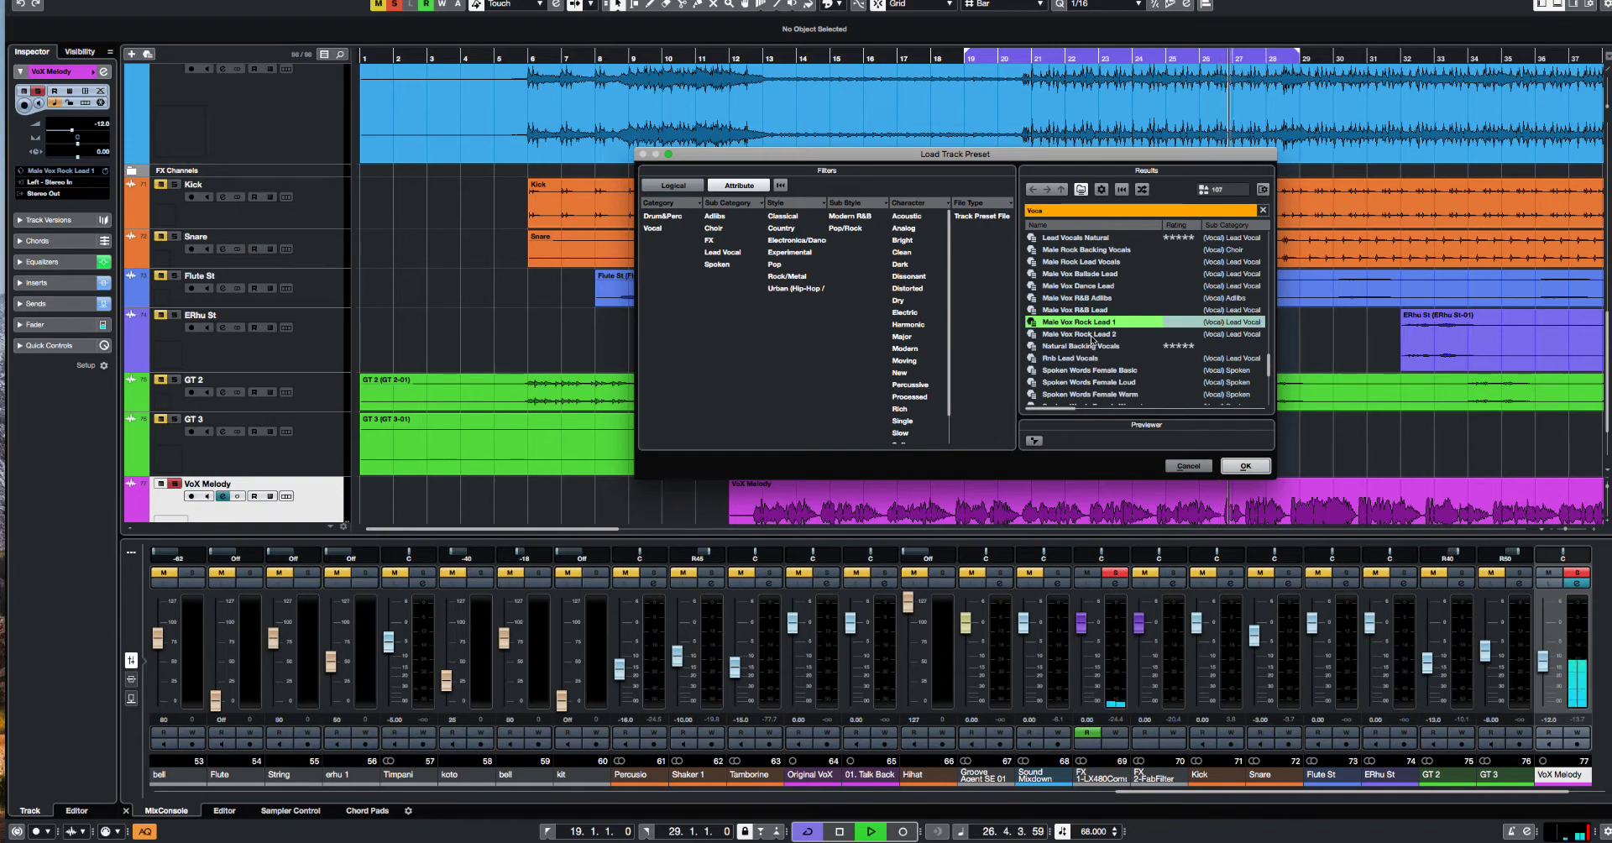
{"action": "left_click", "coordinate": [1240, 467]}
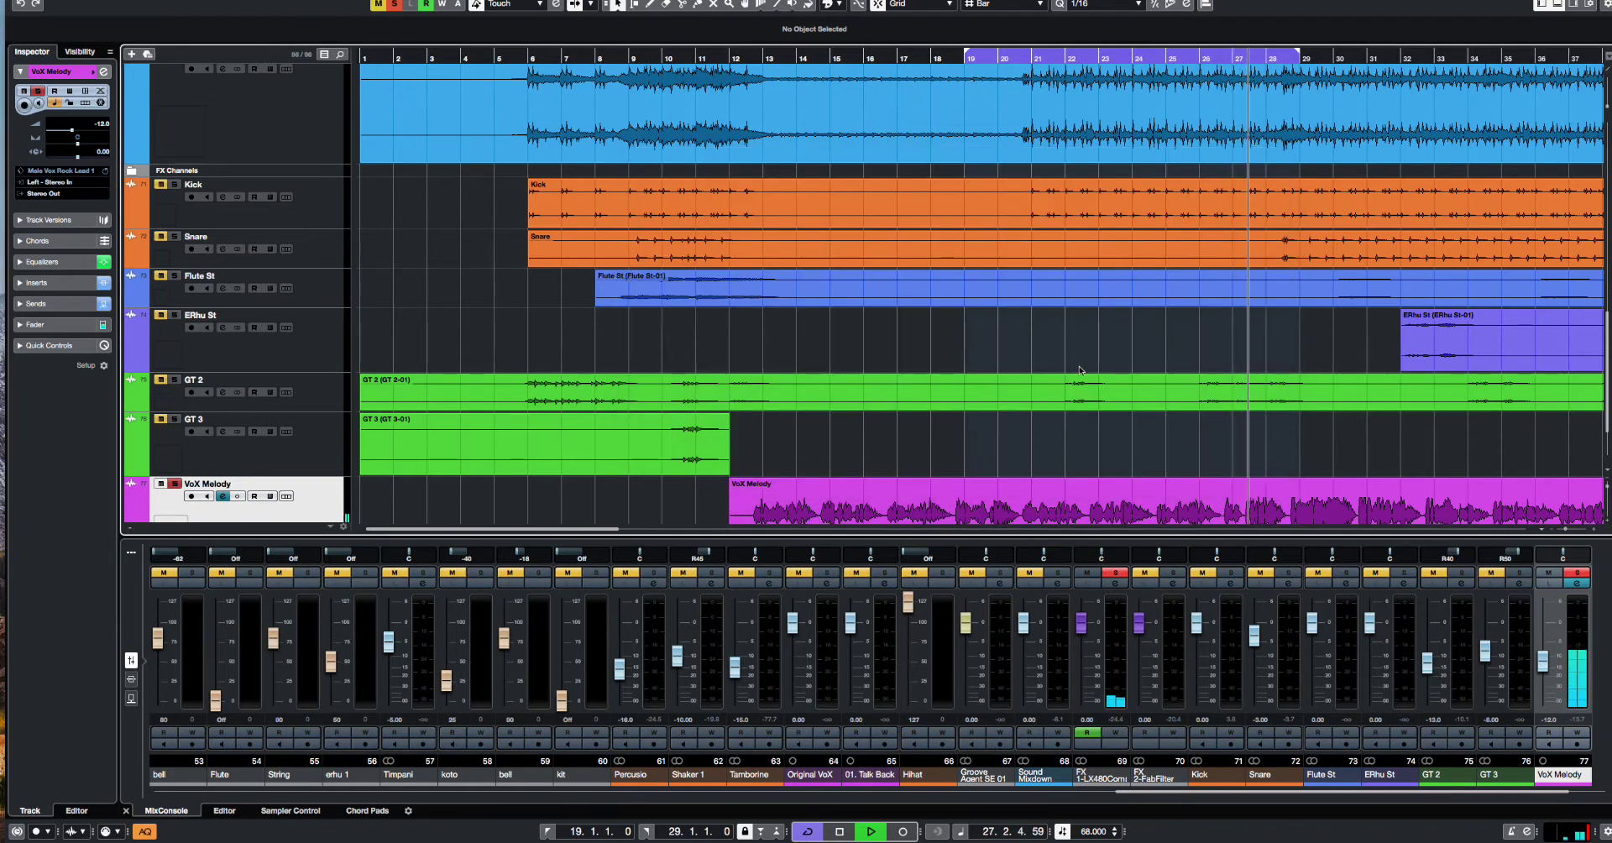
{"action": "left_click", "coordinate": [223, 496]}
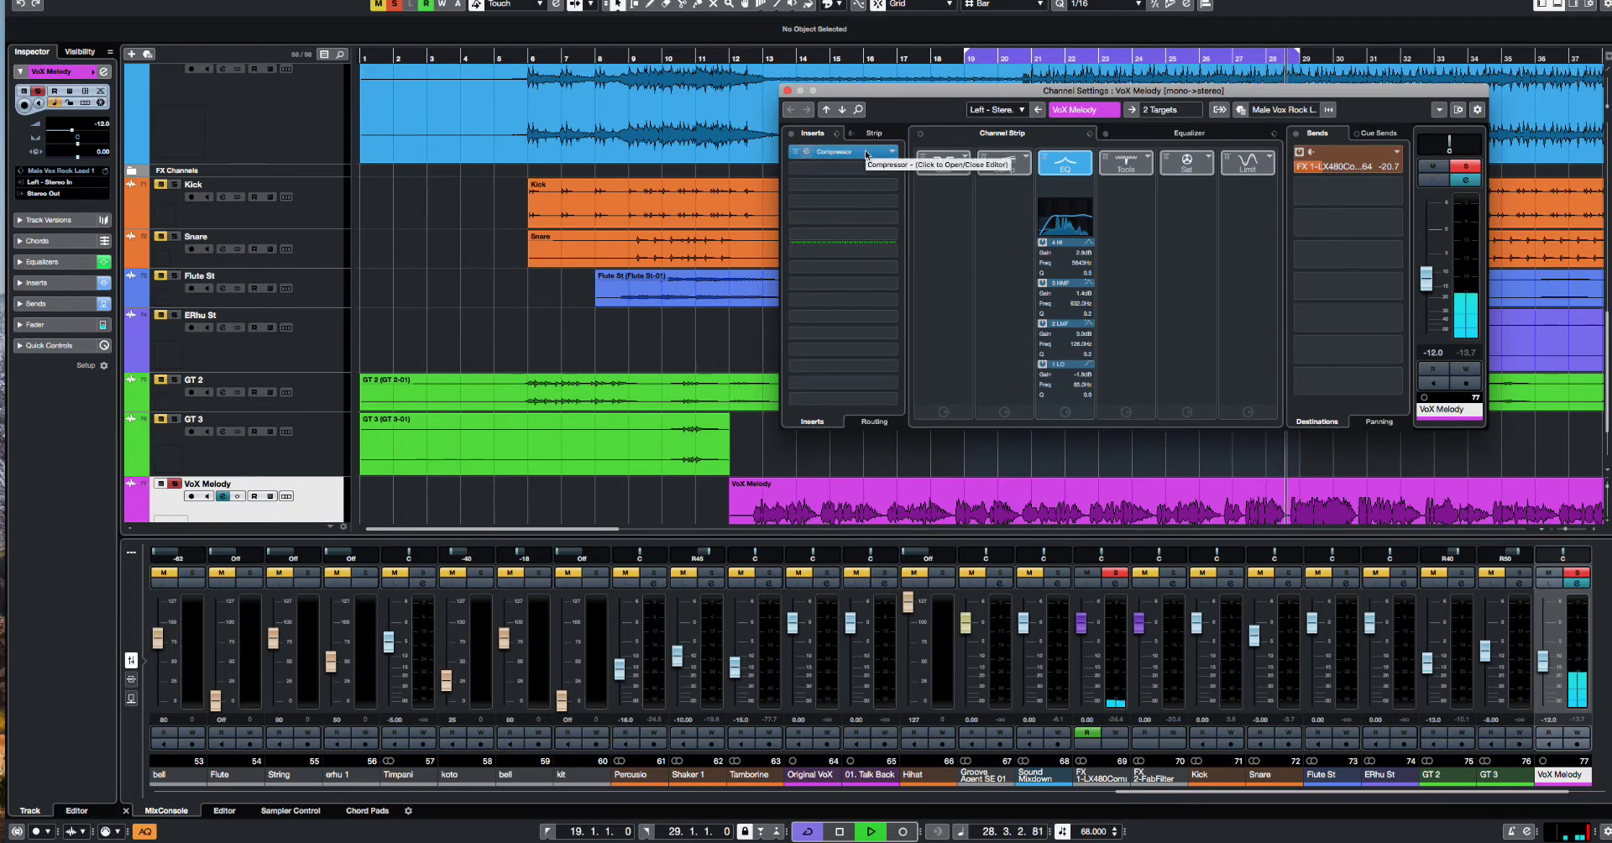
{"action": "key", "text": "space"}
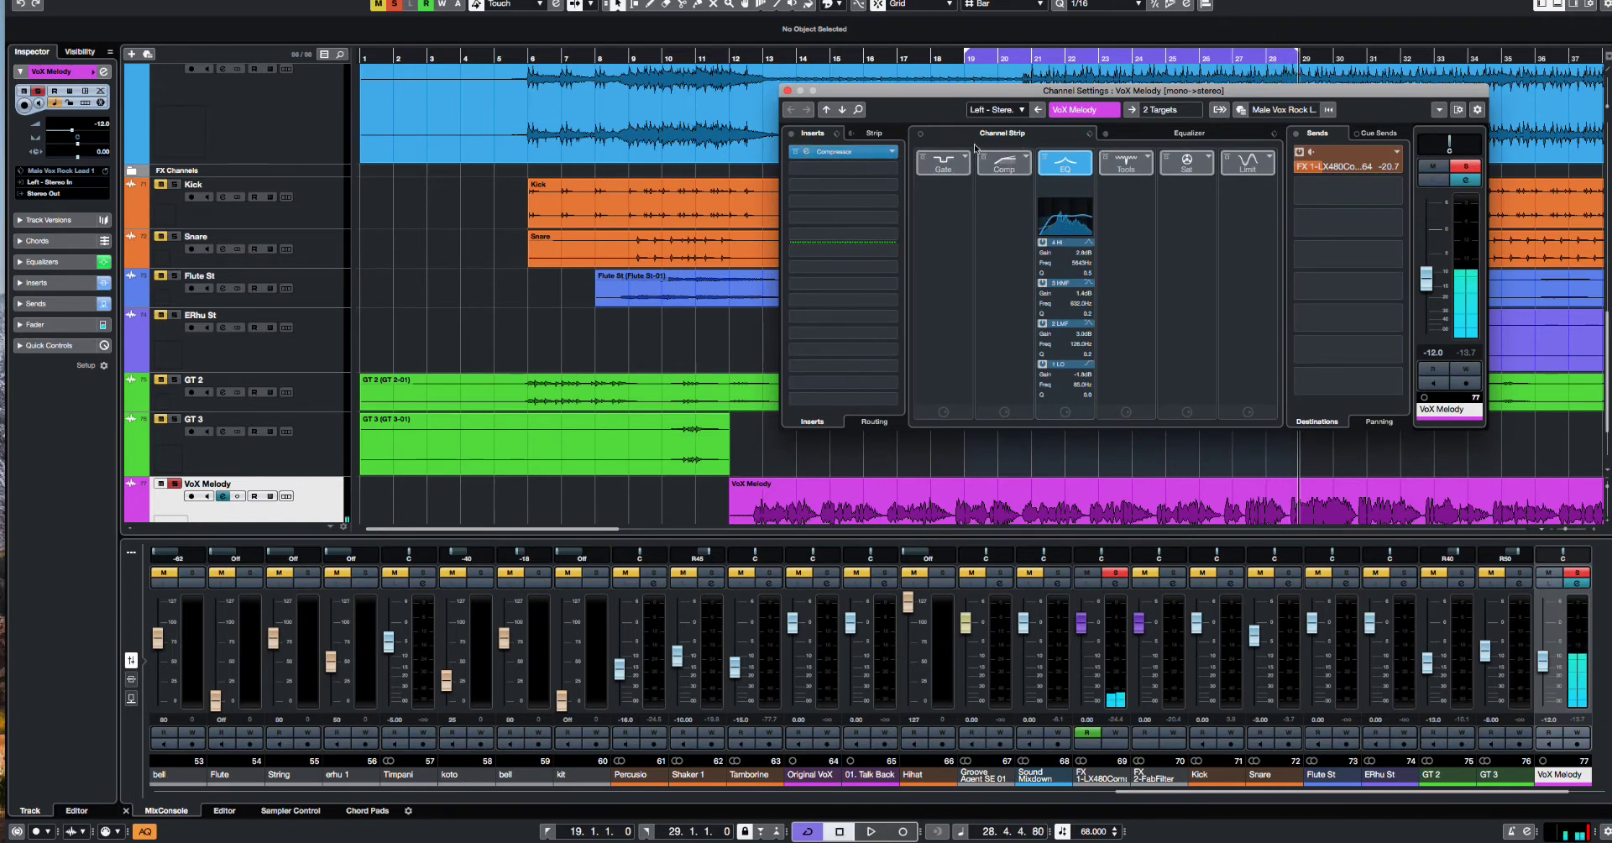
{"action": "left_click", "coordinate": [787, 91]}
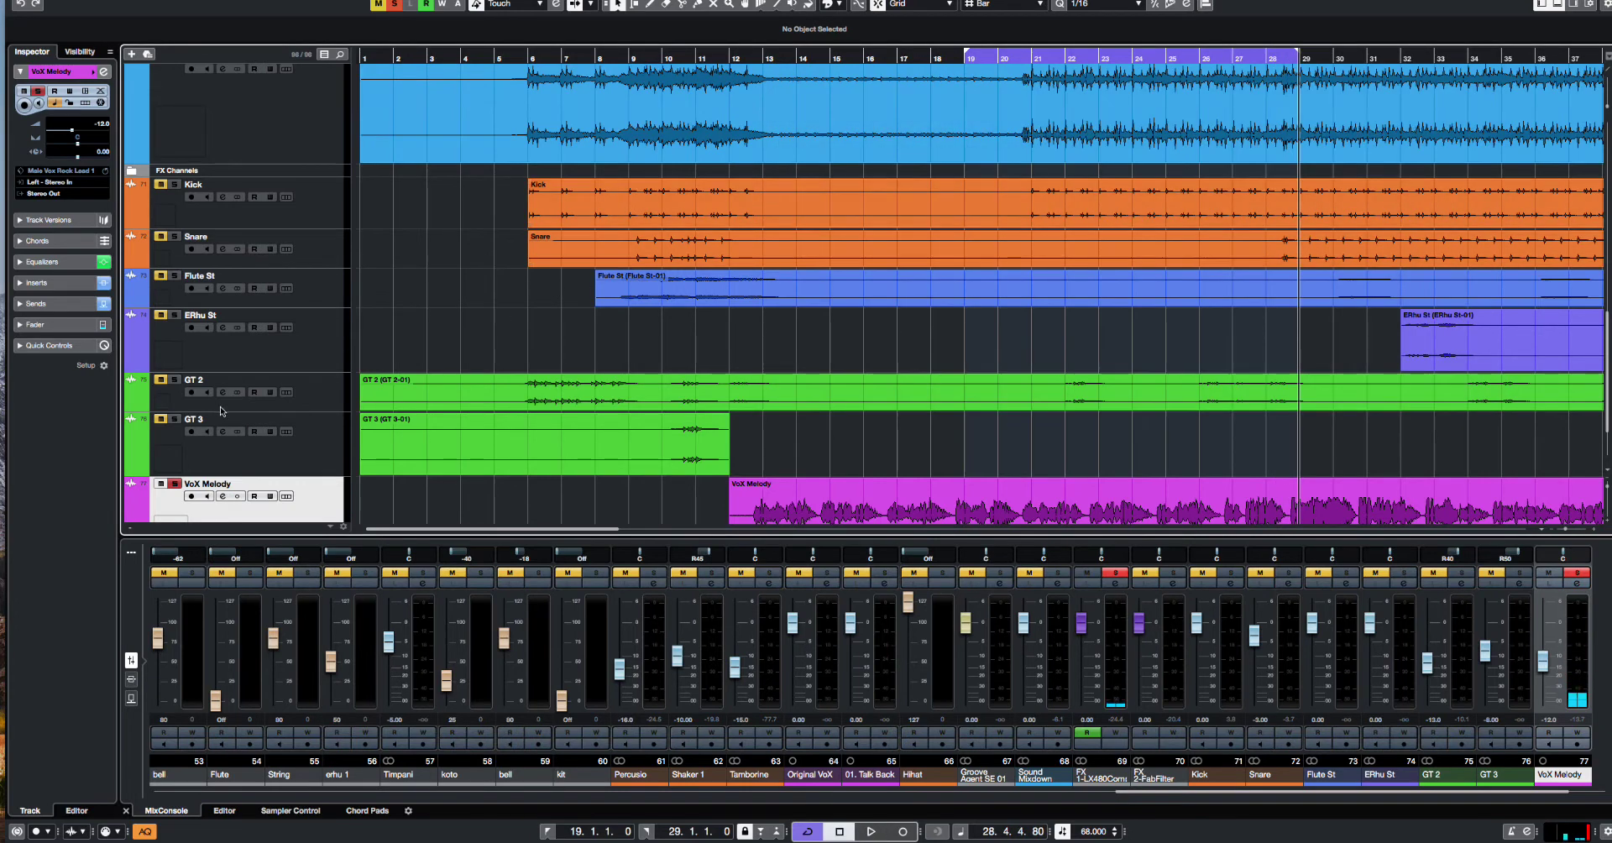
{"action": "left_click", "coordinate": [175, 485]}
{"action": "left_click", "coordinate": [161, 483]}
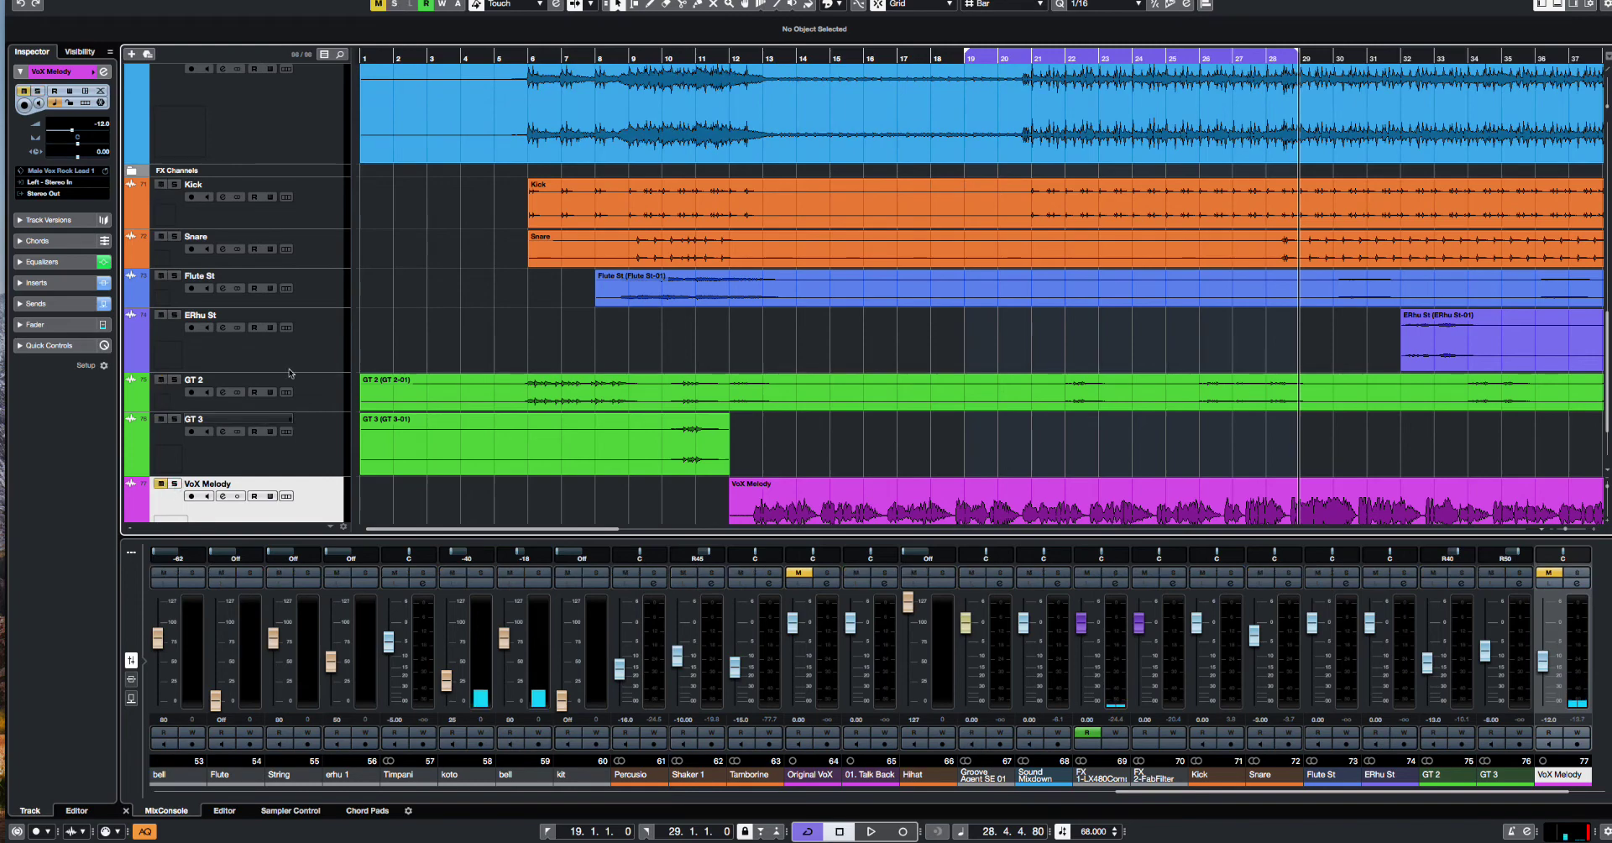
Step: Play the Snare track soloed with bars 30 to 34 looped, and open its channel settings
{"action": "left_click", "coordinate": [186, 239]}
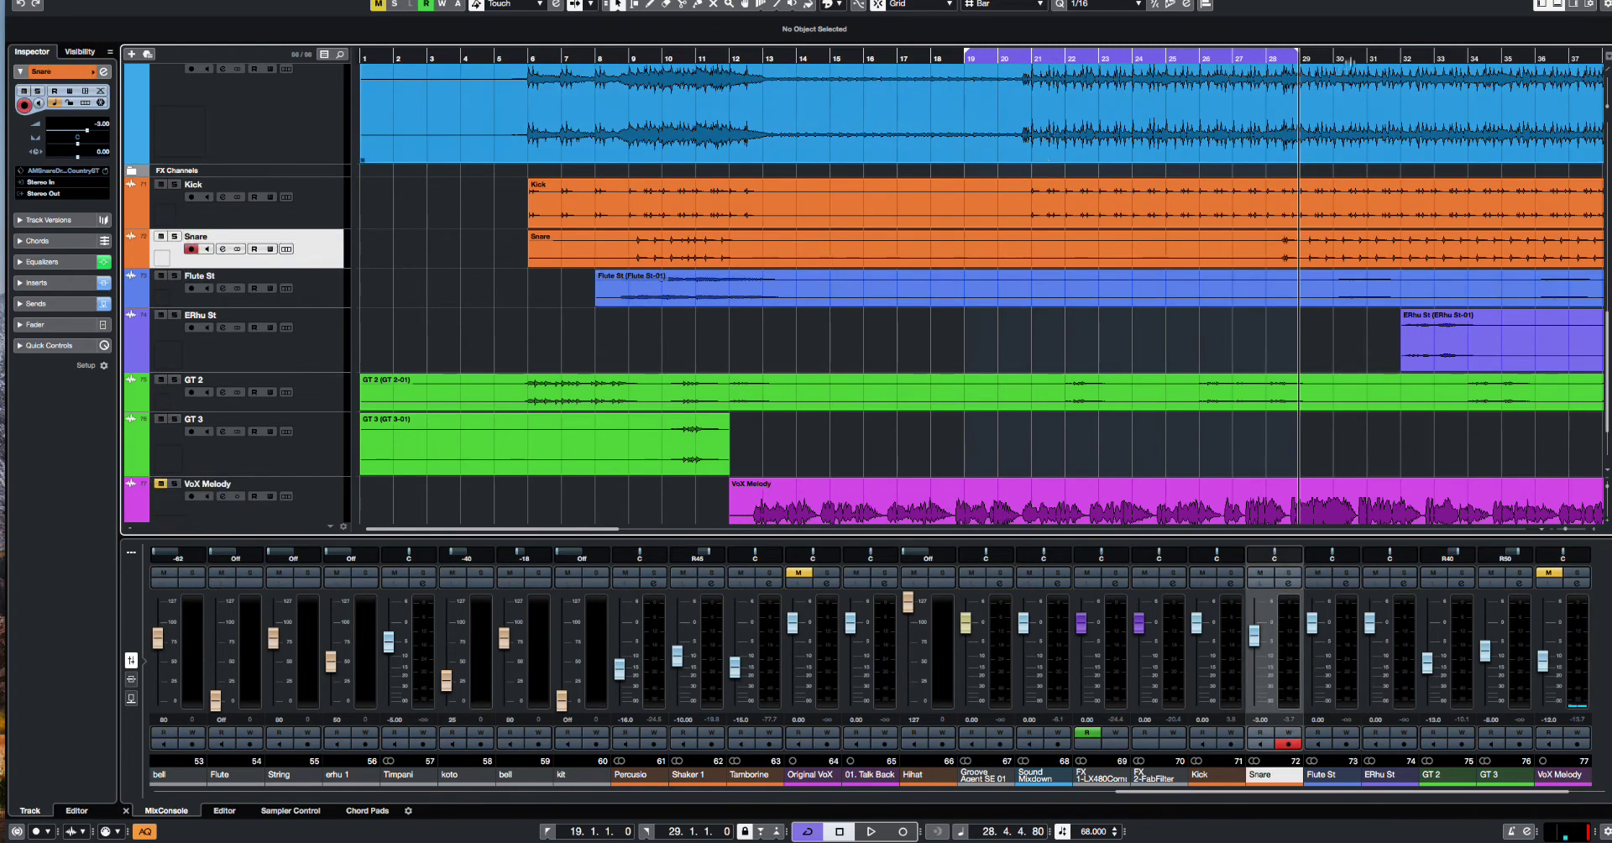
{"action": "left_click_drag", "start_coordinate": [1337, 53], "coordinate": [1464, 53]}
{"action": "key", "text": "space"}
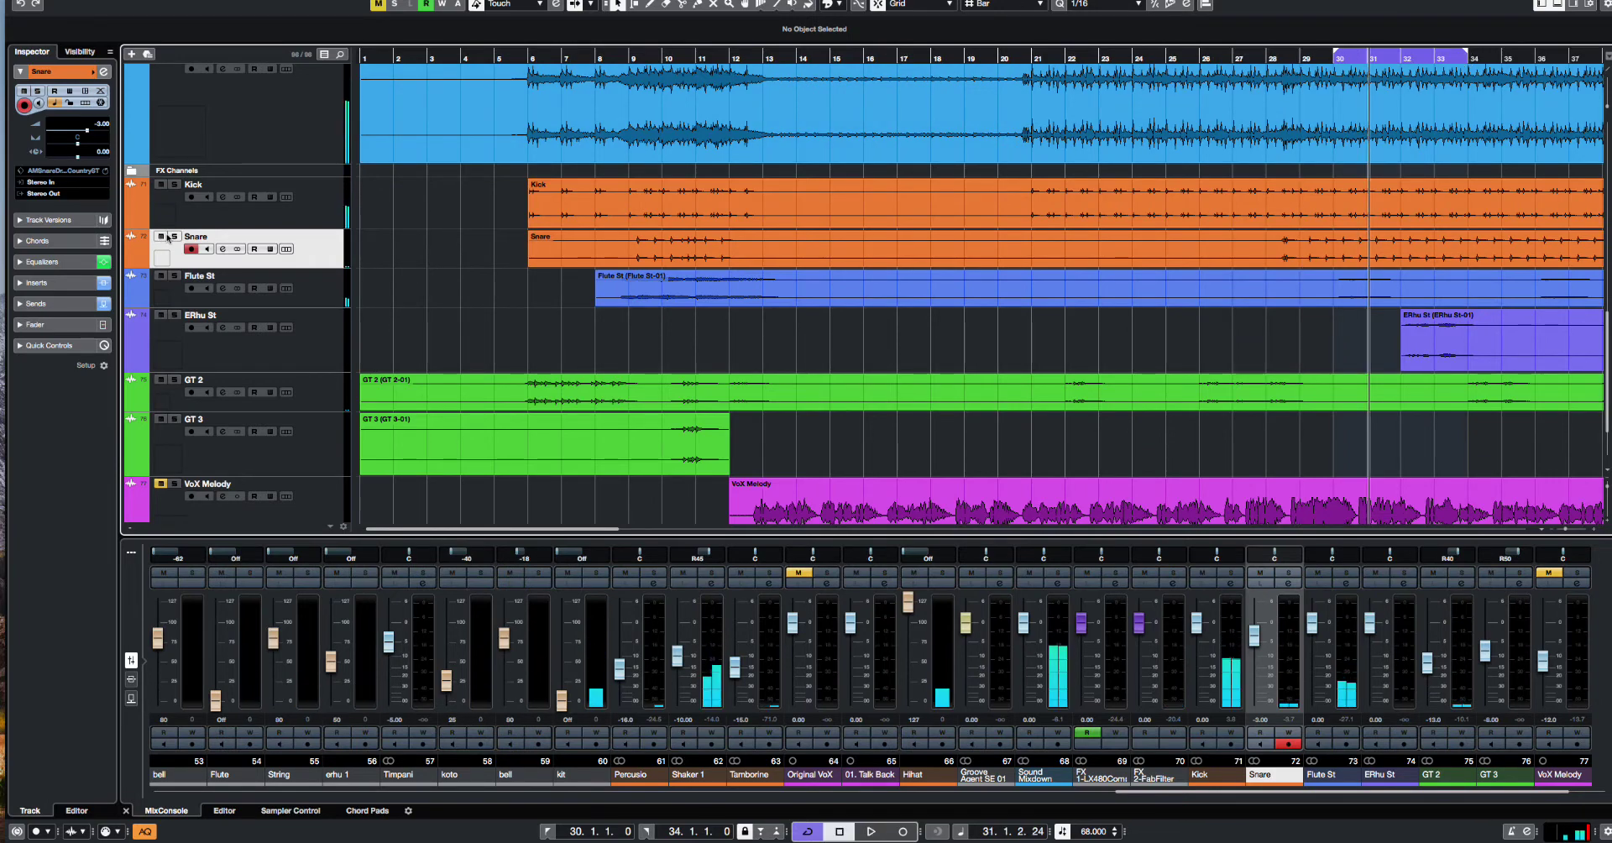
{"action": "key", "text": "s"}
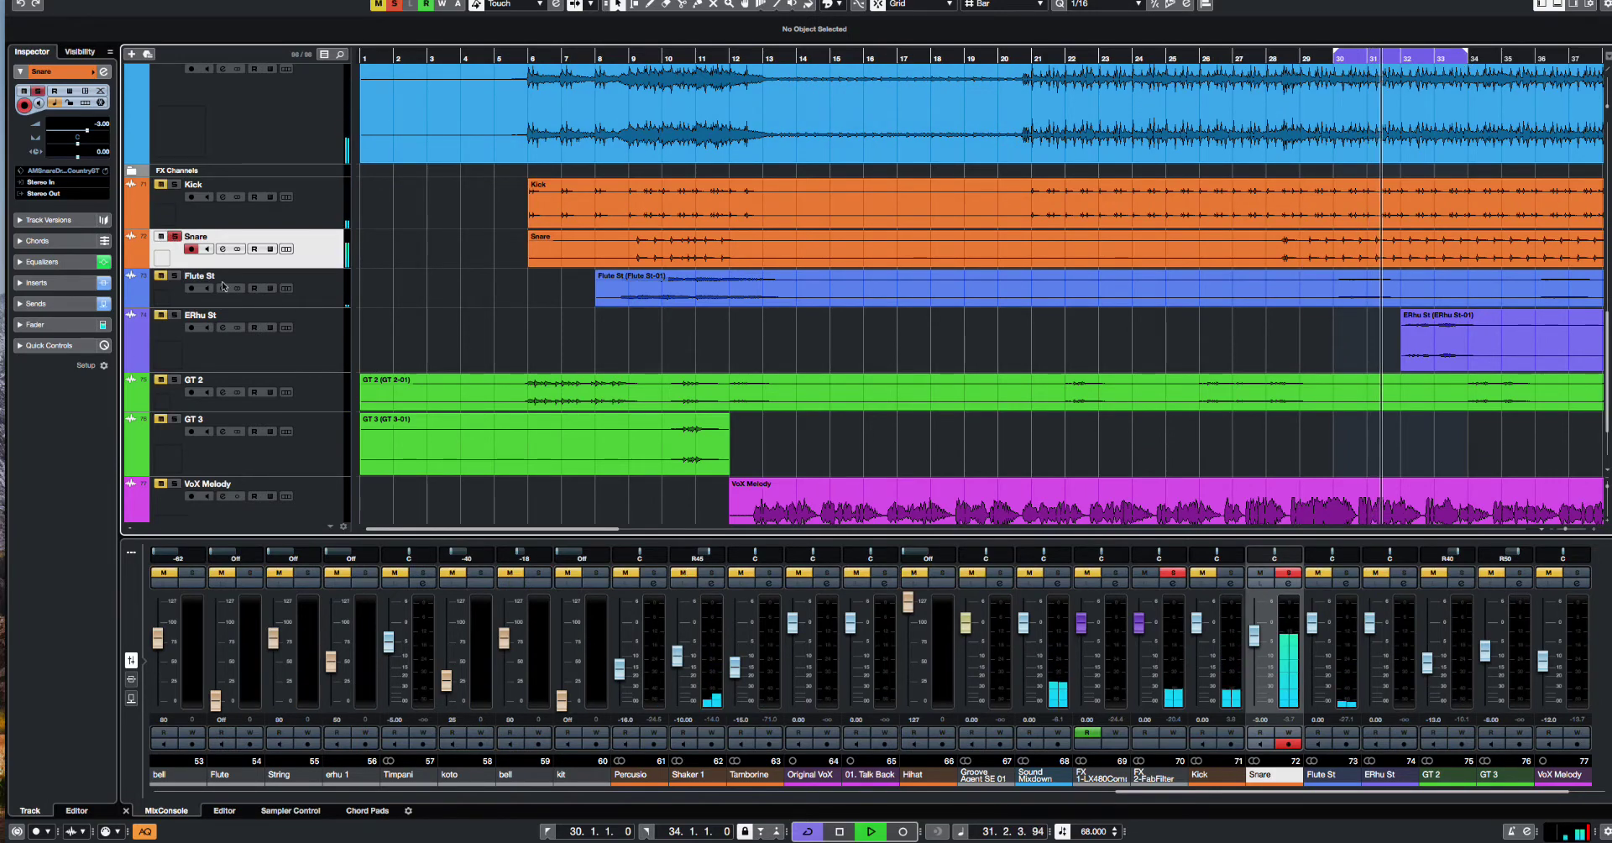
{"action": "left_click", "coordinate": [223, 248]}
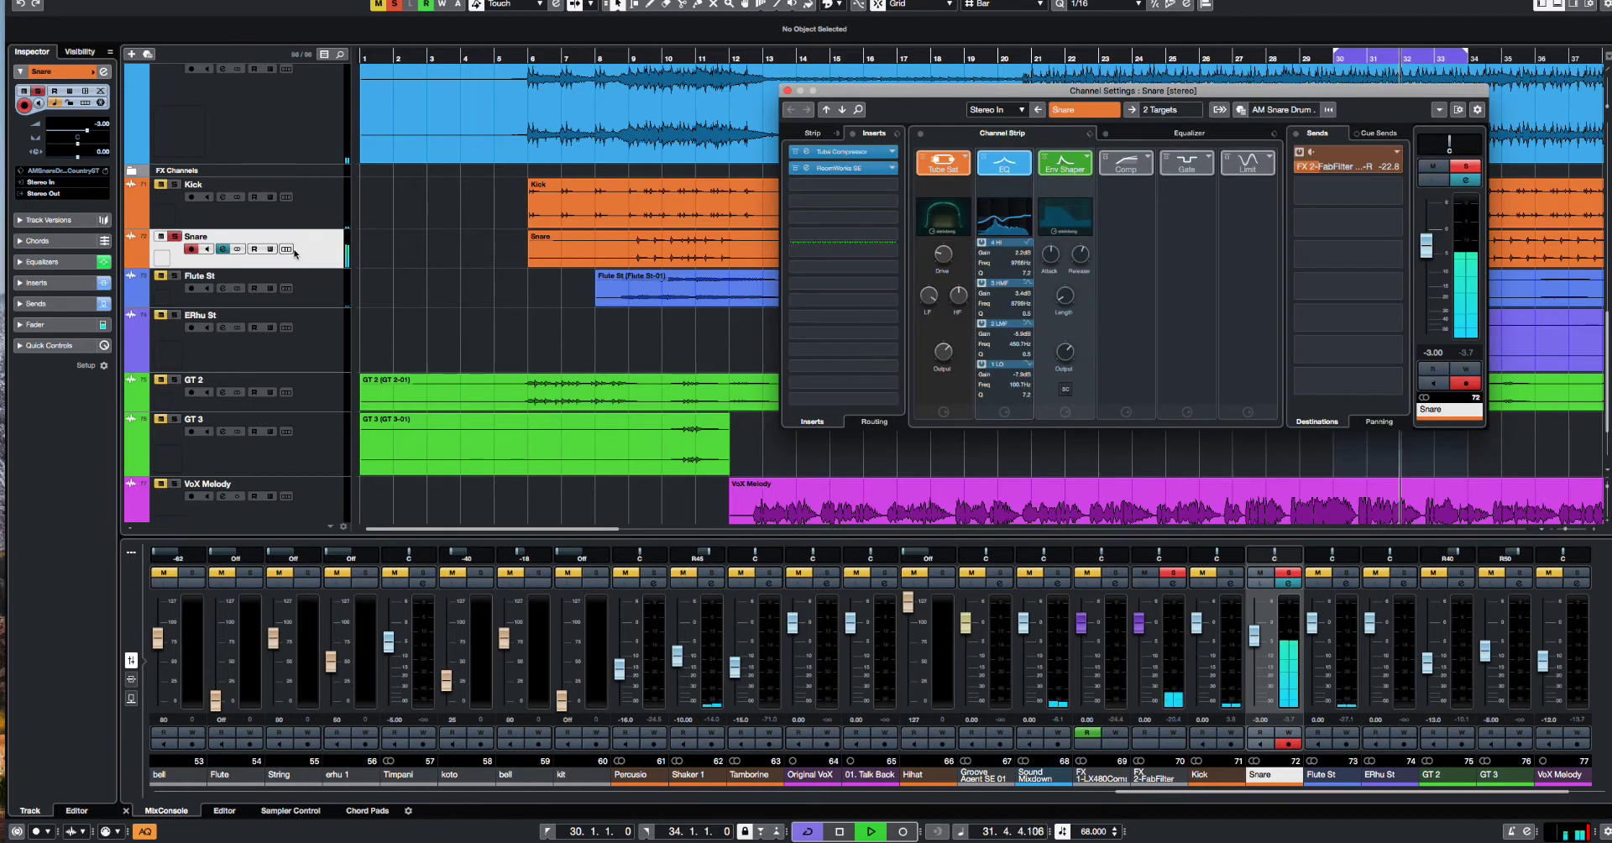
Step: Start loading a track preset for the Snare track and search the presets for "Snare"
{"action": "right_click", "coordinate": [306, 244]}
{"action": "left_click", "coordinate": [375, 514]}
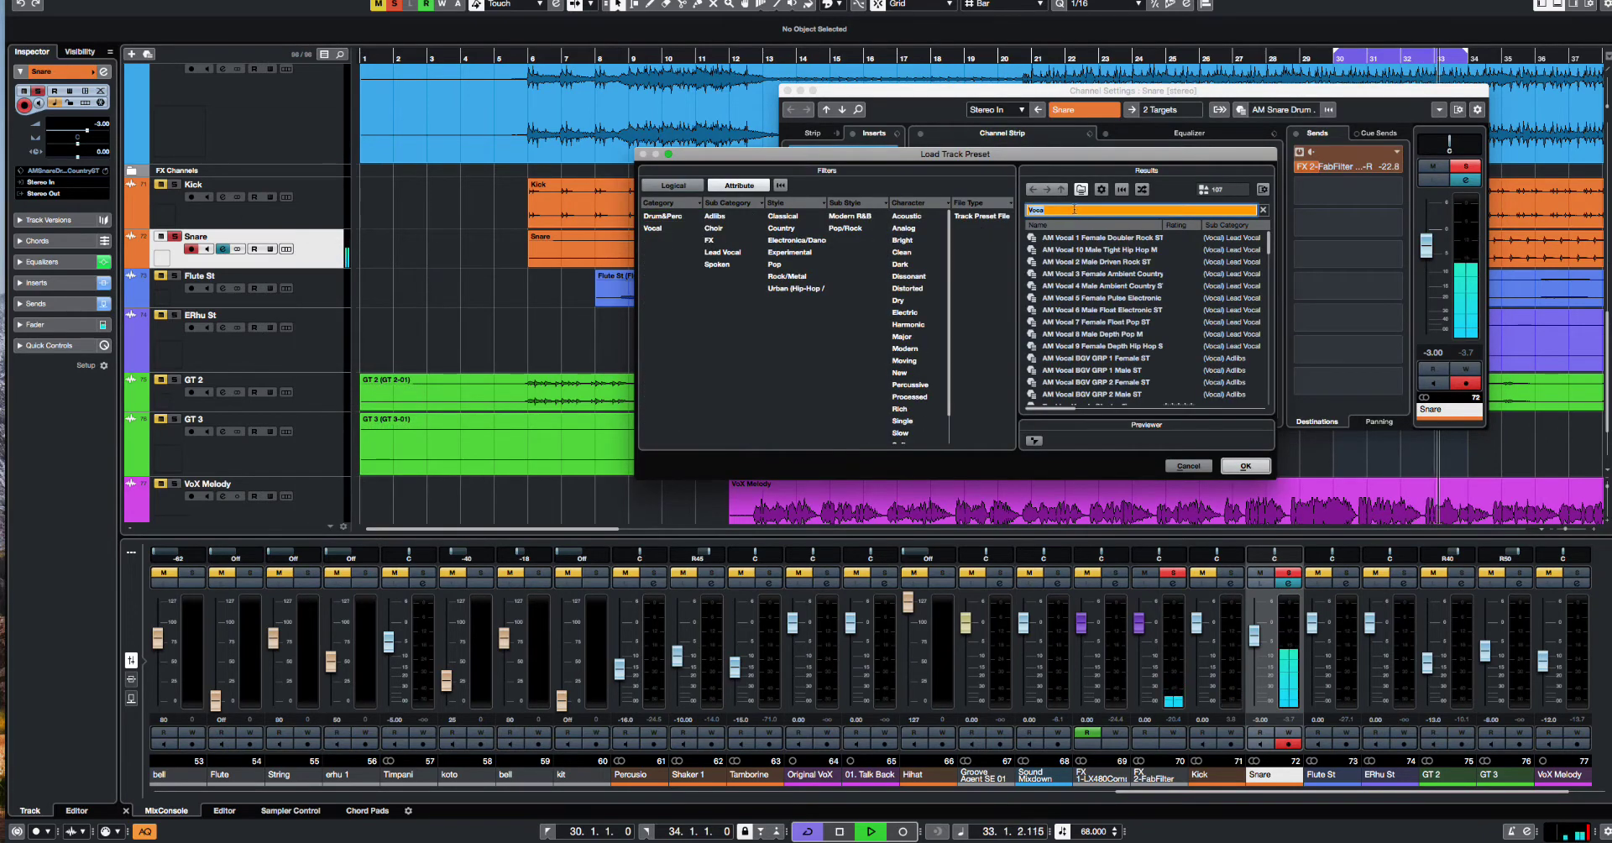
{"action": "type", "text": "Sn"}
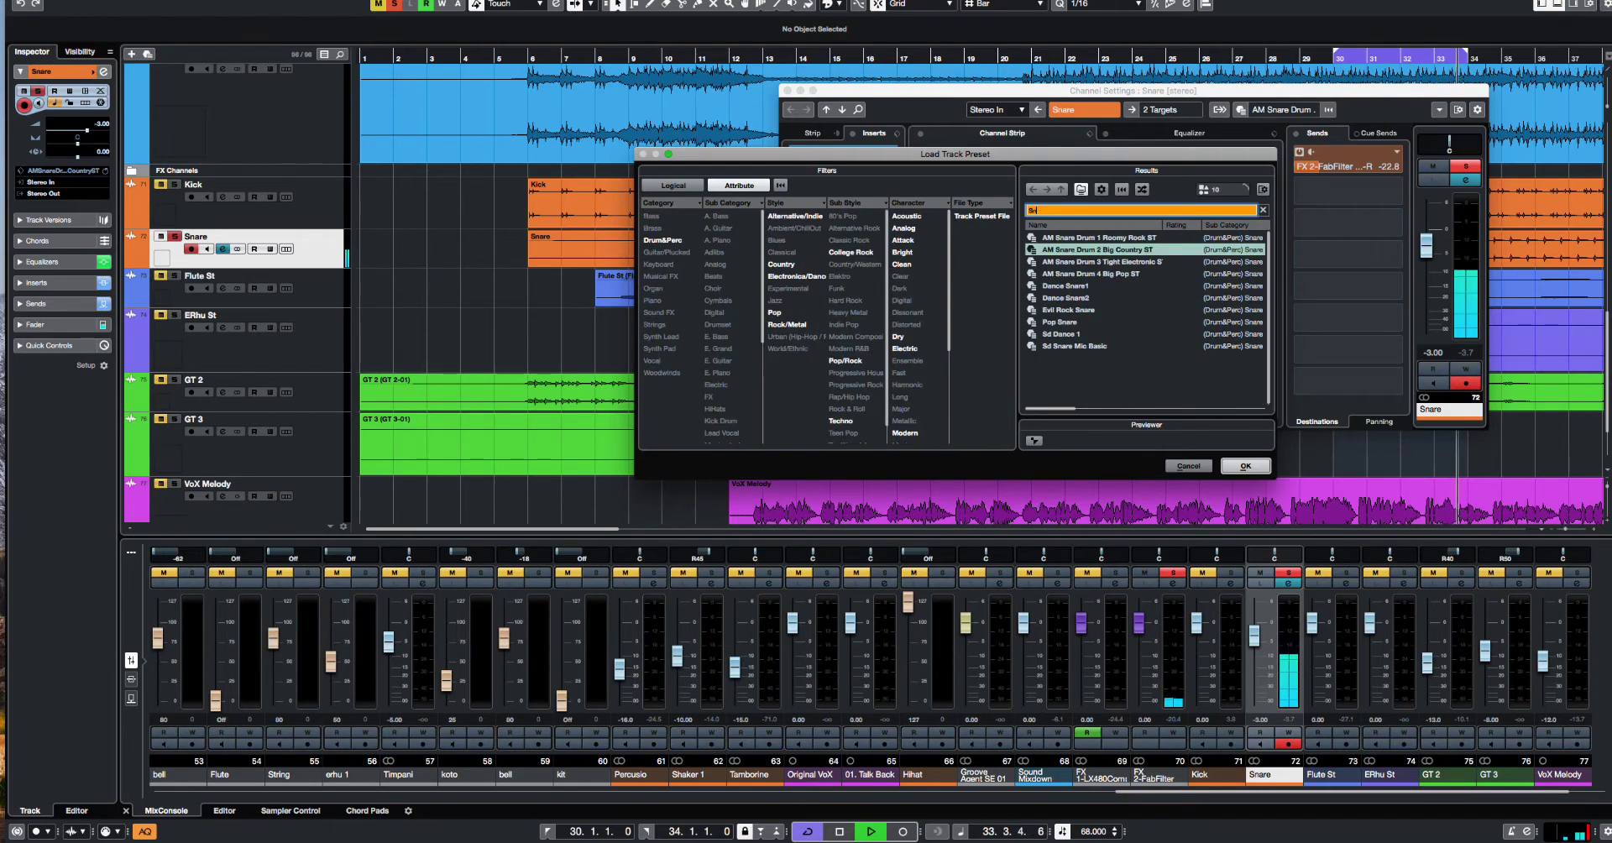
{"action": "type", "text": "are"}
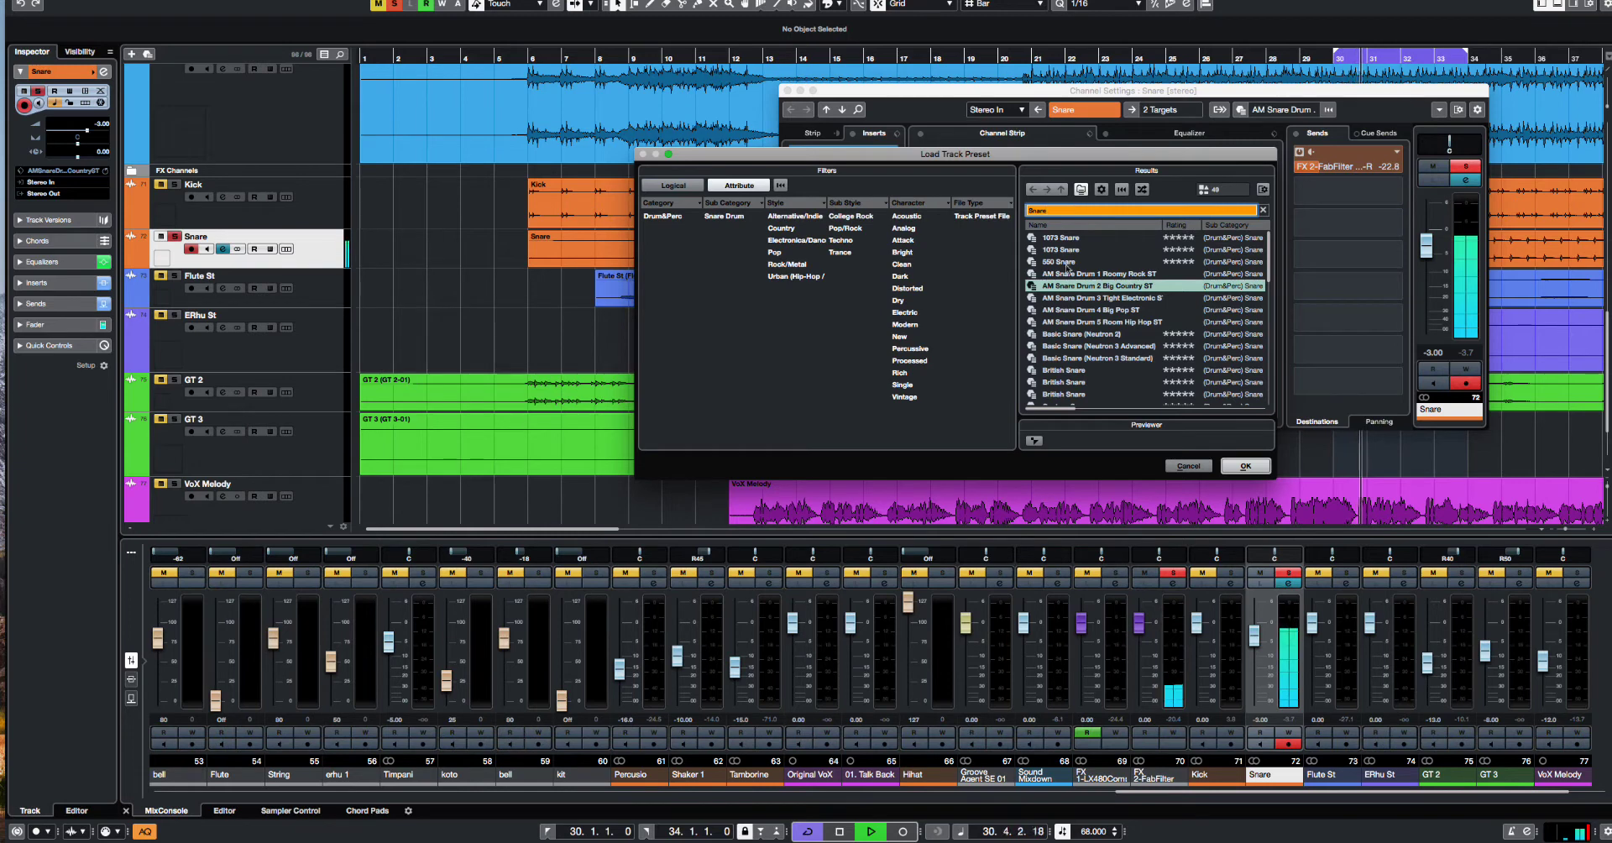
Step: Audition the AM Snare Drum 3 Tight Electronic, AM Snare Drum 4 Big Pop ST and Basic Snare (Neutron 2) presets on the Snare track
{"action": "left_click", "coordinate": [1081, 298]}
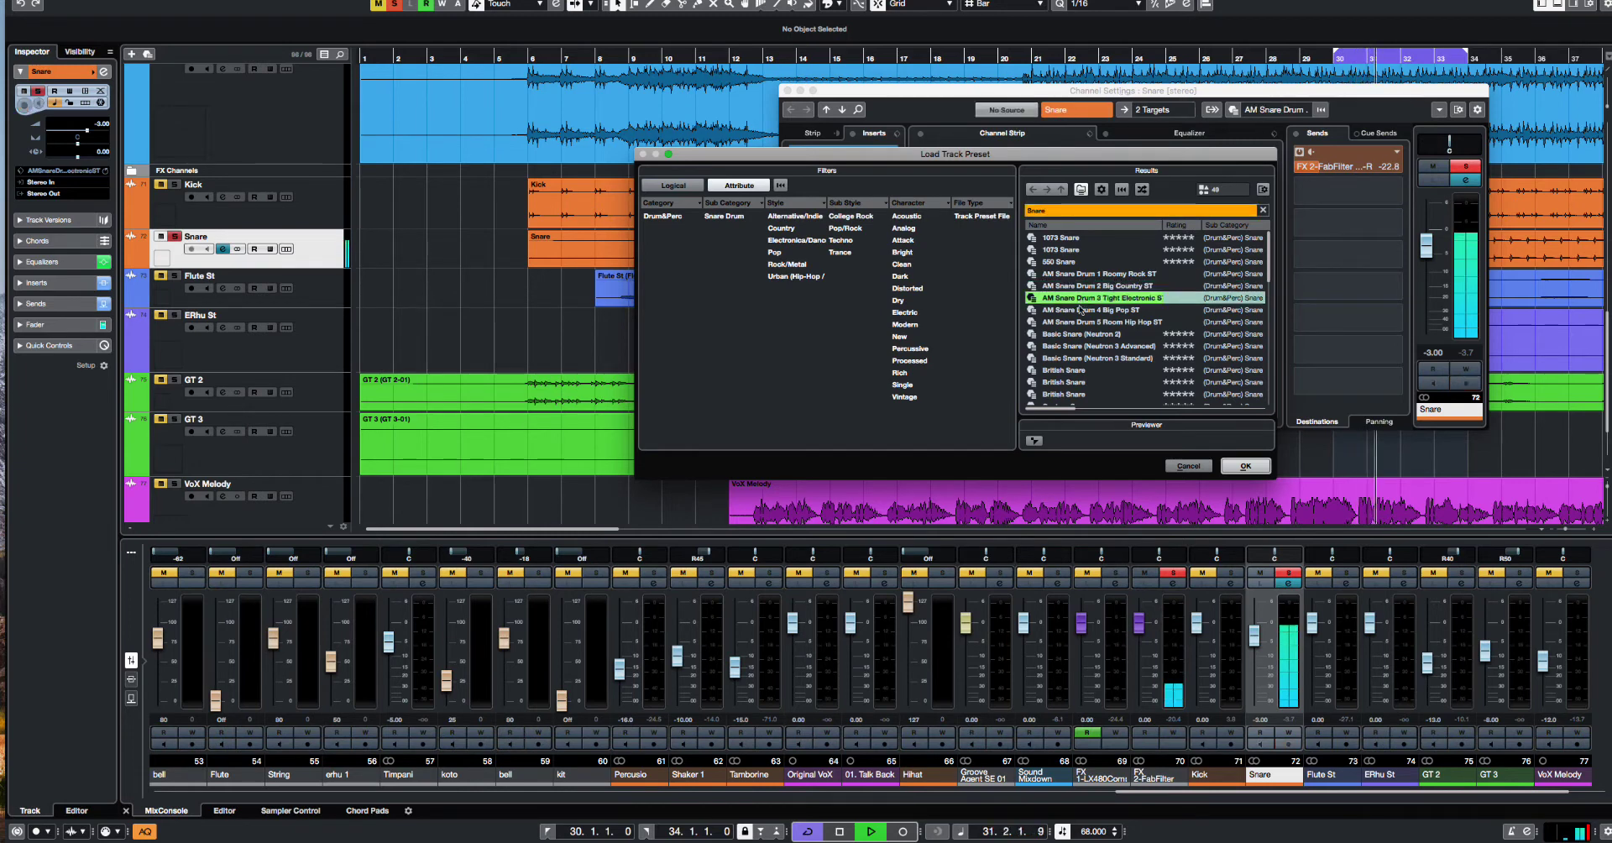
{"action": "left_click", "coordinate": [1078, 312]}
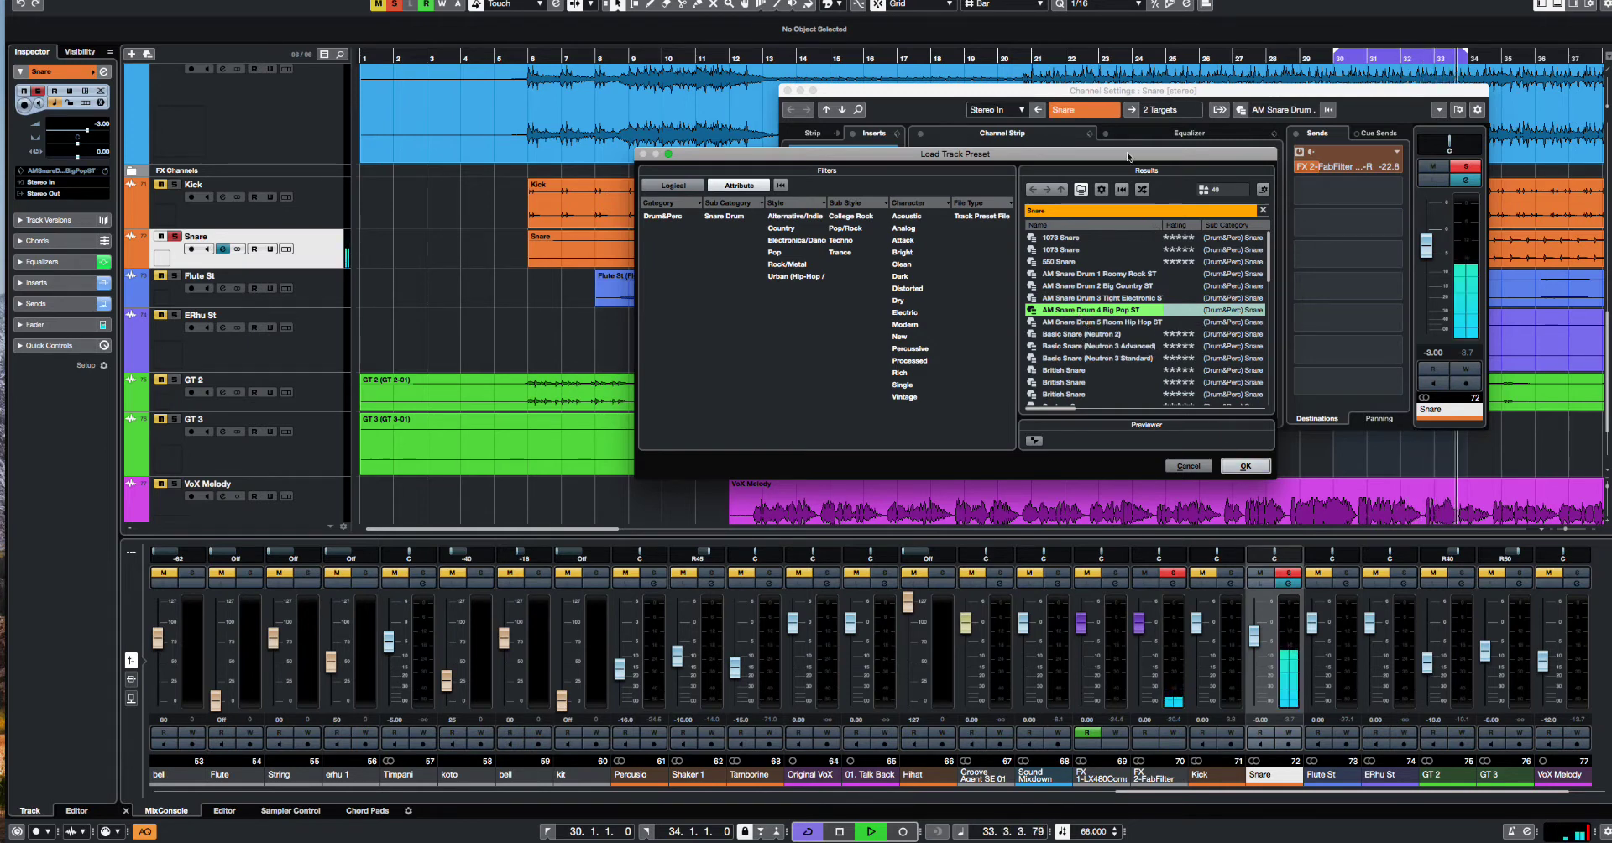
{"action": "left_click_drag", "start_coordinate": [1134, 153], "coordinate": [1008, 210]}
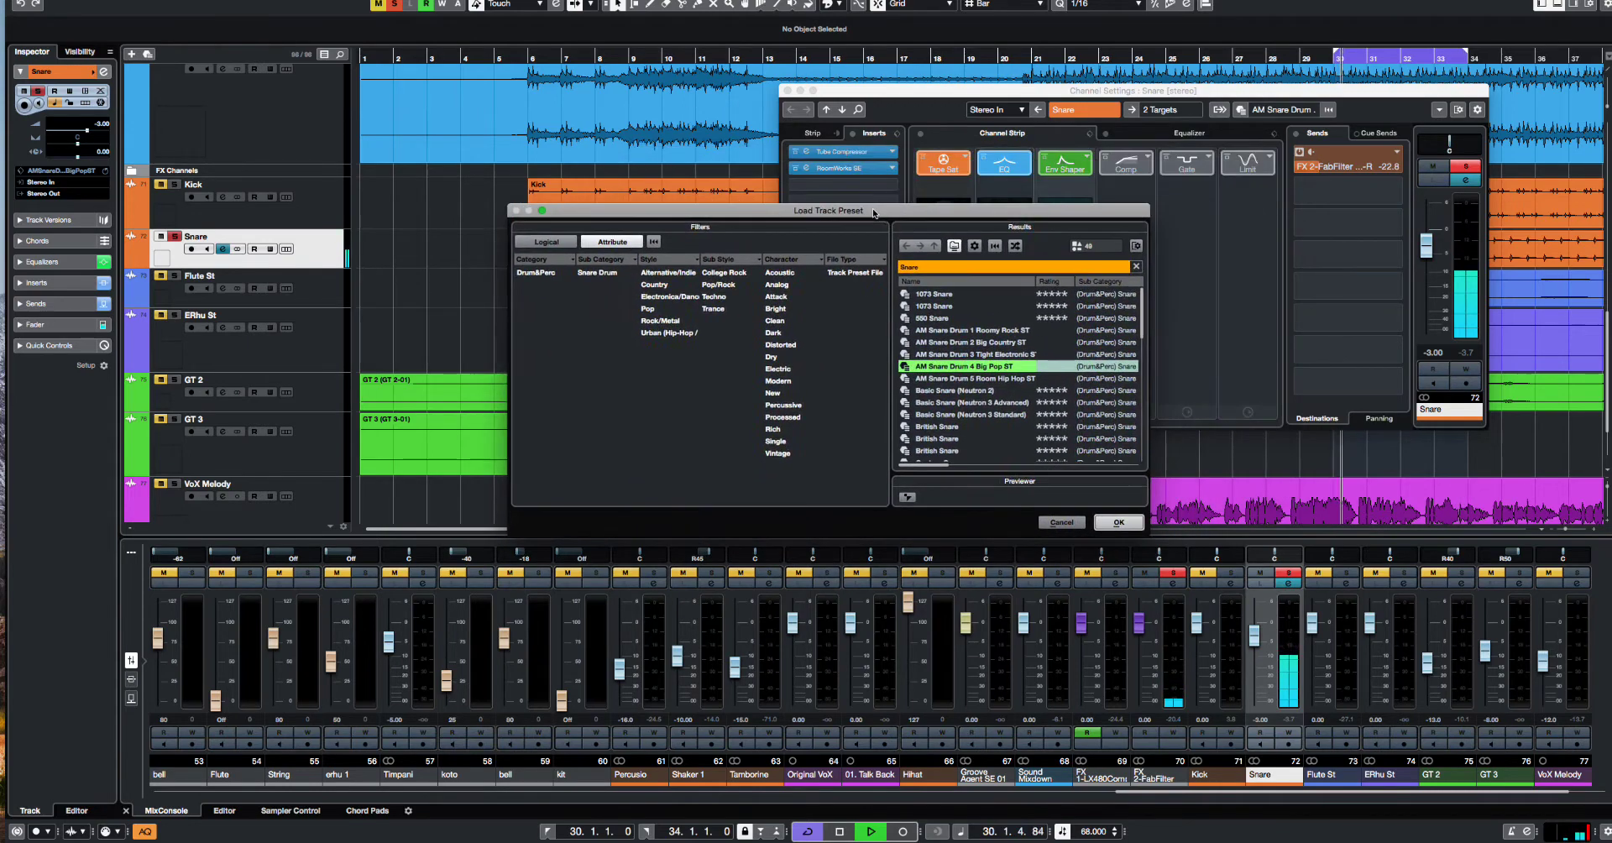
{"action": "left_click", "coordinate": [957, 392]}
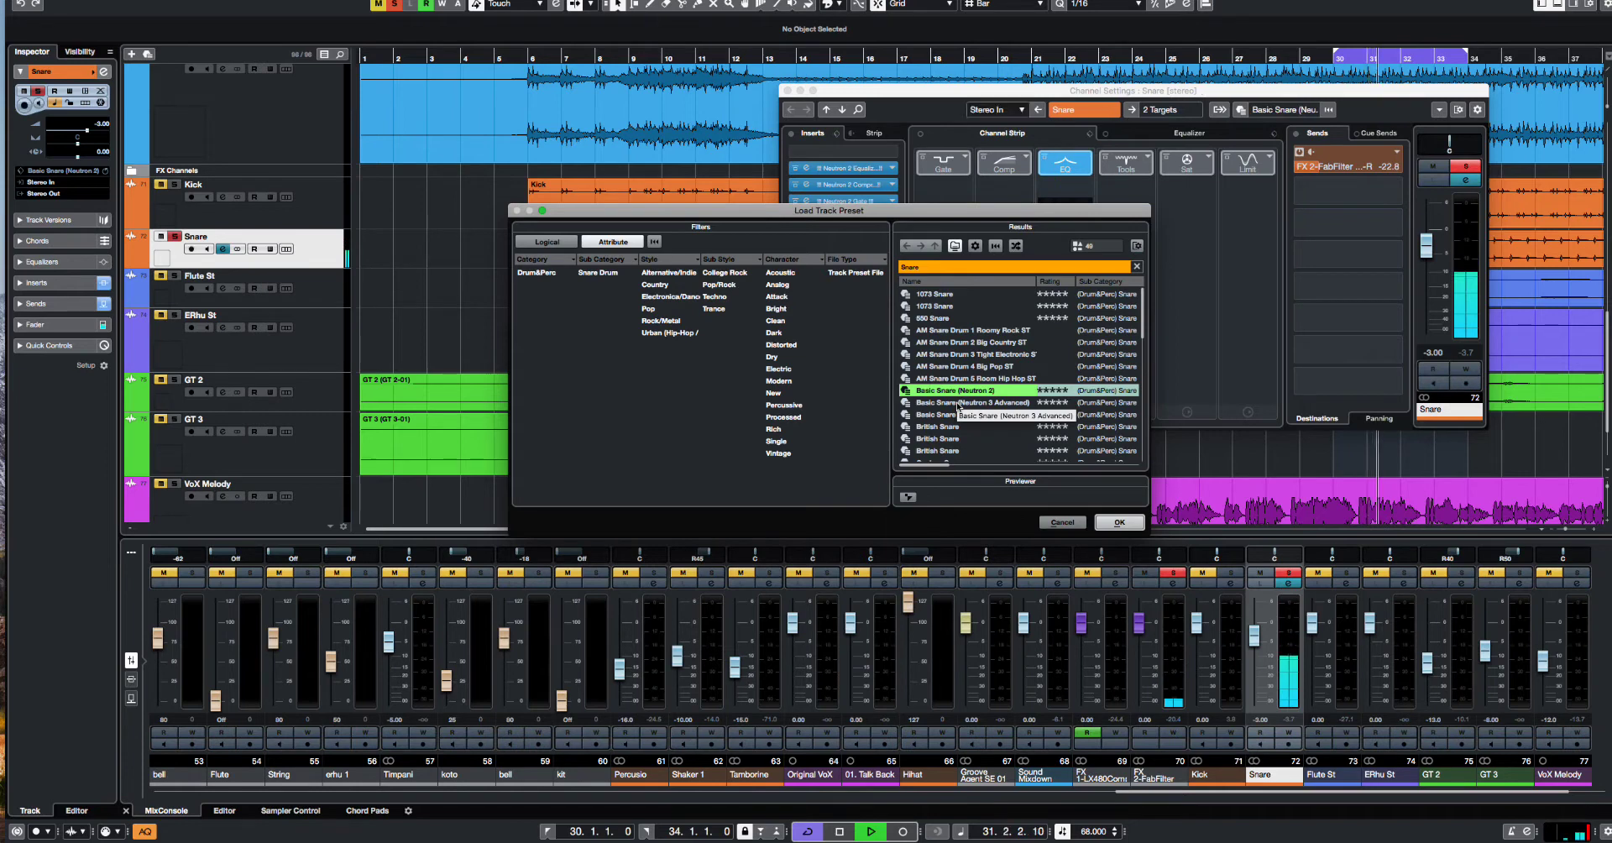
Step: Audition the three British Snare presets in turn and load the third one onto the Snare track
{"action": "left_click", "coordinate": [945, 428]}
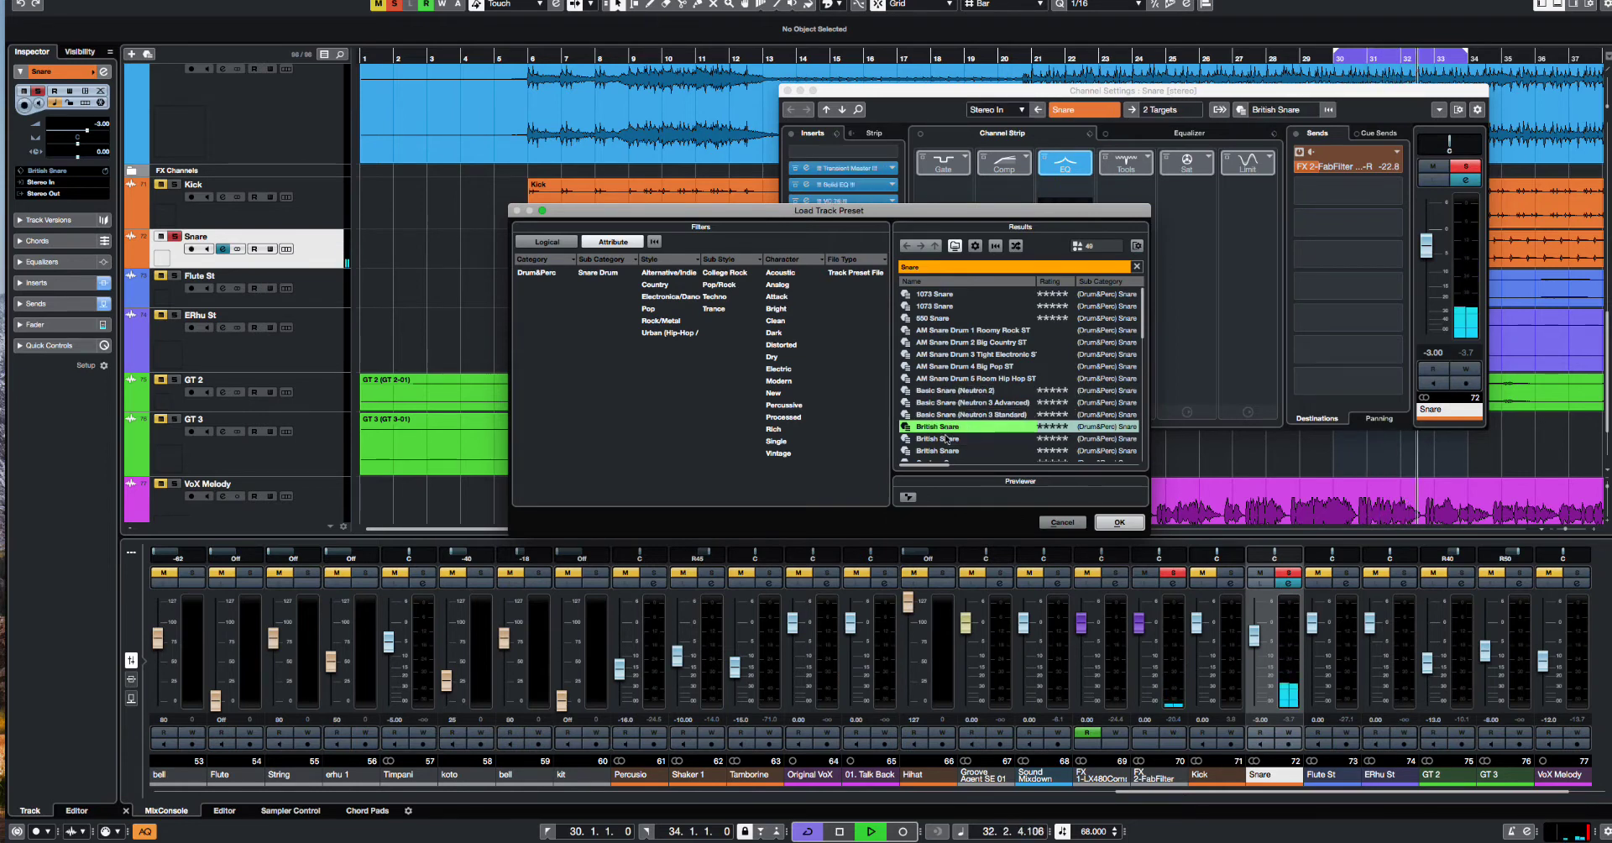
{"action": "left_click", "coordinate": [946, 440]}
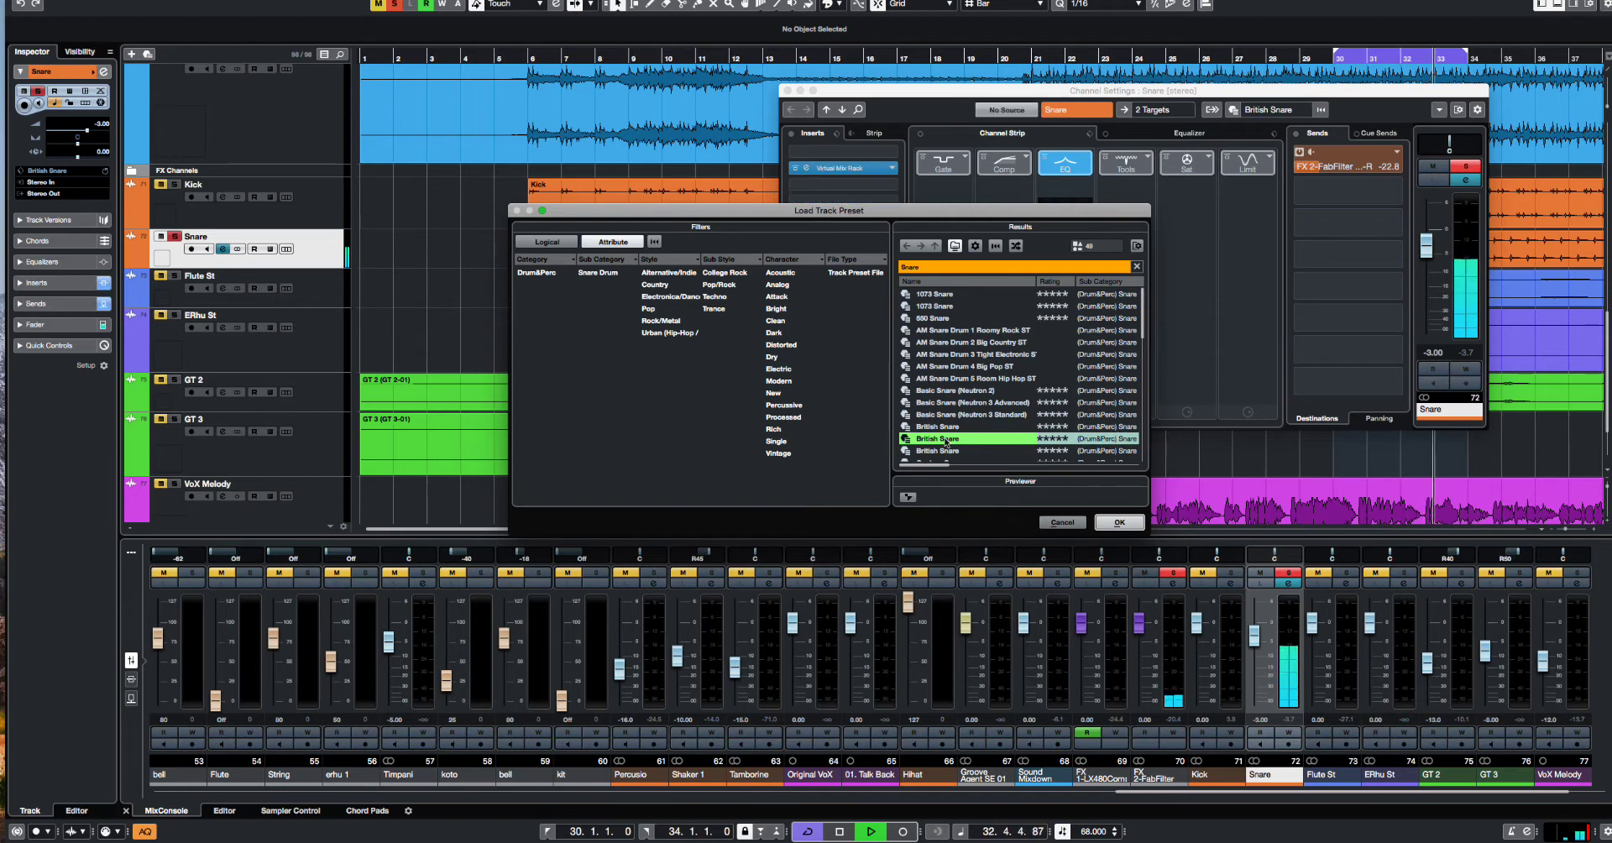
{"action": "scroll", "coordinate": [946, 440], "scroll_direction": "down", "scroll_amount": 1}
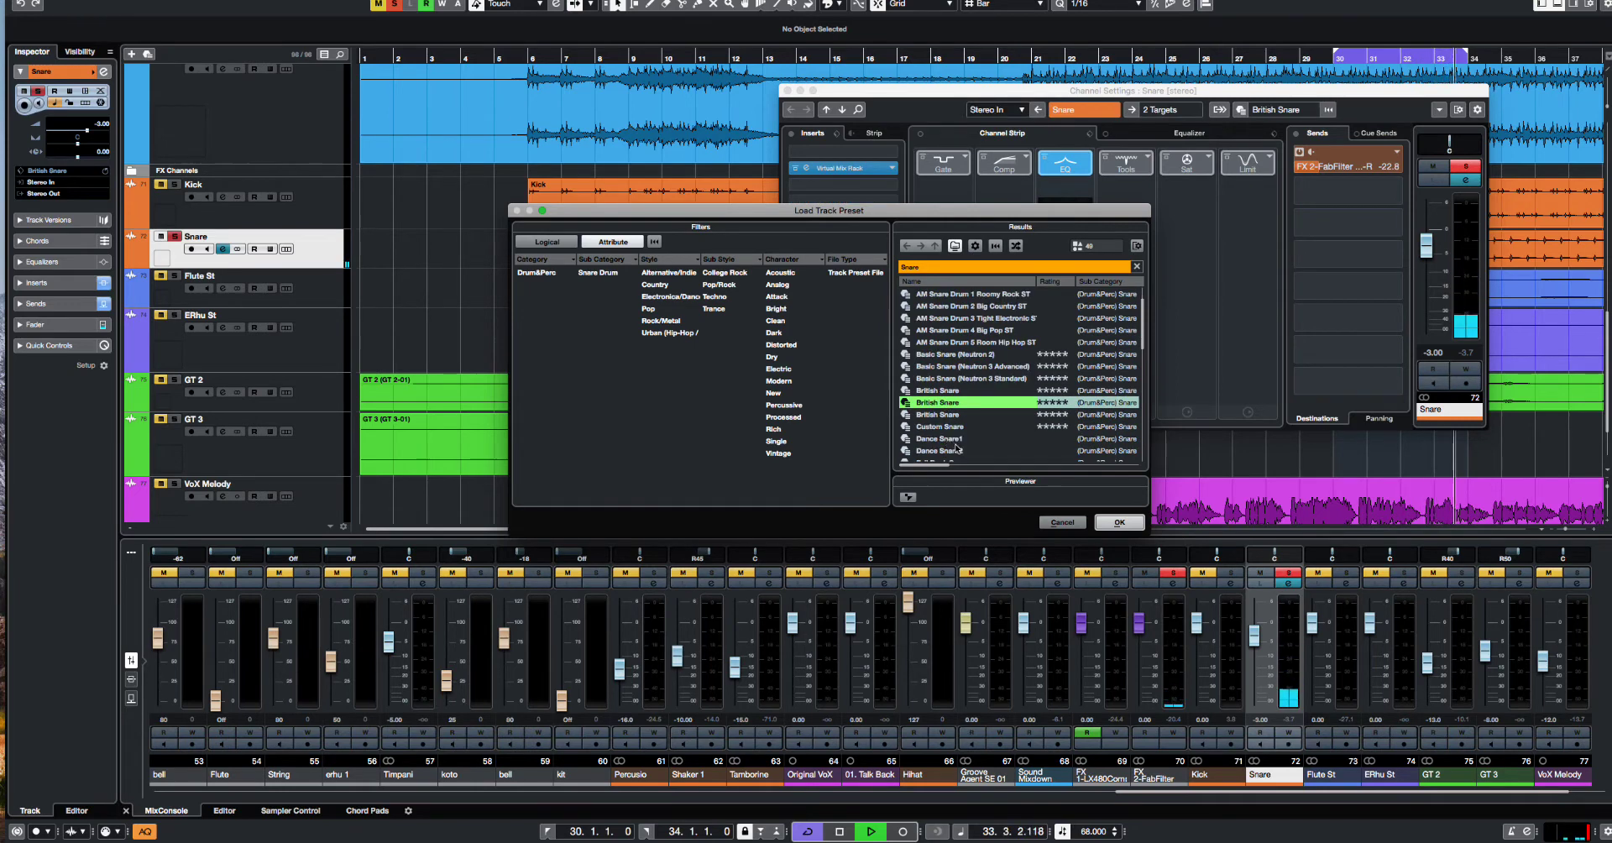
{"action": "left_click", "coordinate": [943, 415]}
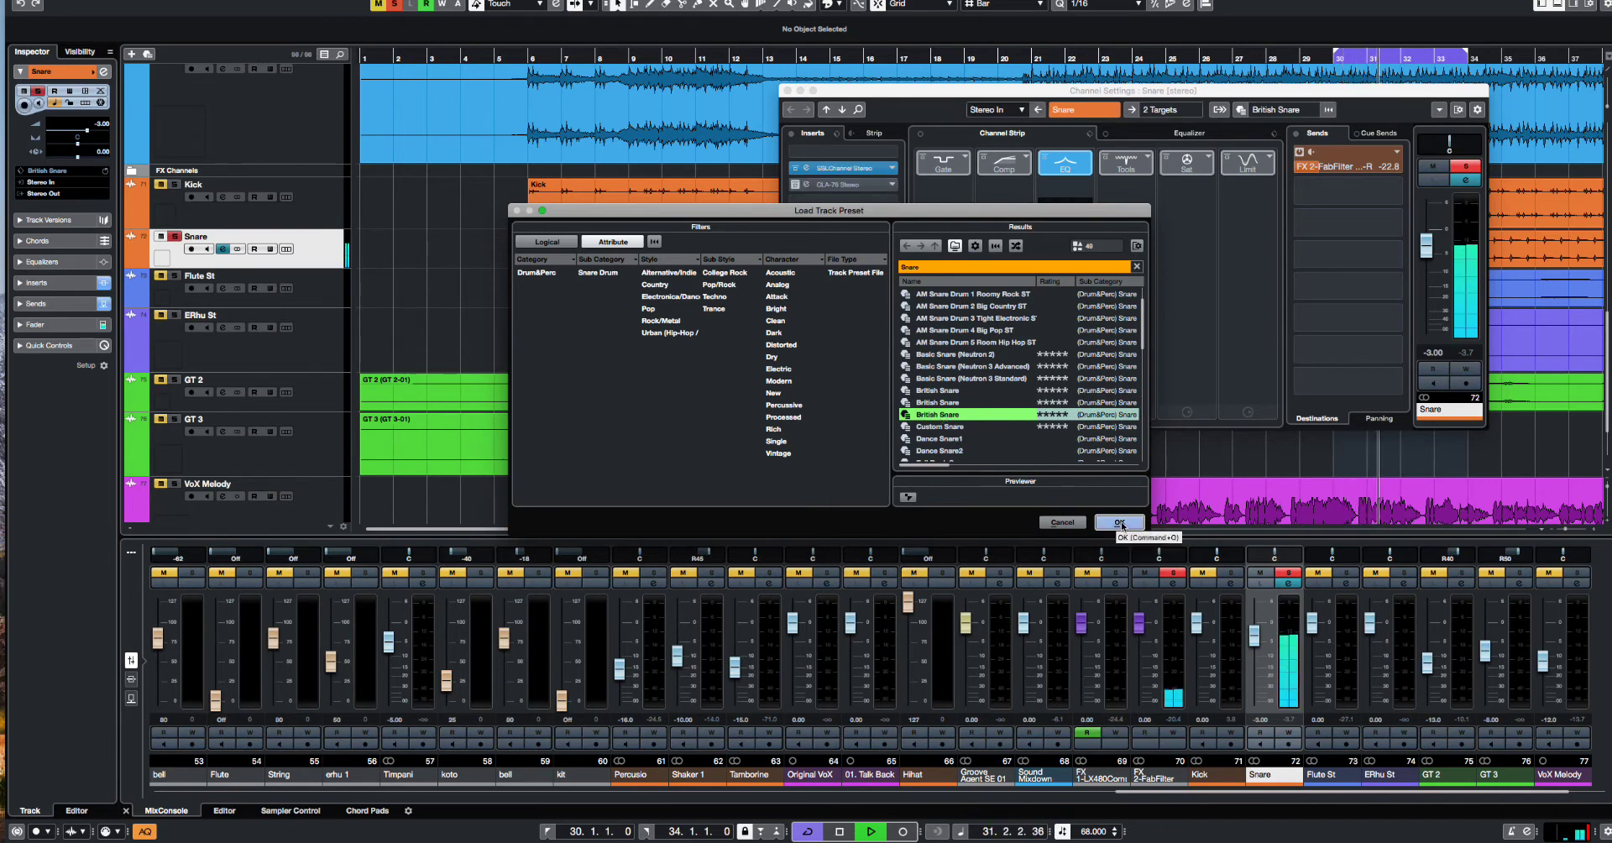
{"action": "left_click", "coordinate": [1118, 523]}
Step: Activate the Snare's CLA-76 Stereo insert, examine it and the SSLChannel Stereo insert, and stop playback with all plug-in and channel windows closed
{"action": "left_click", "coordinate": [796, 187]}
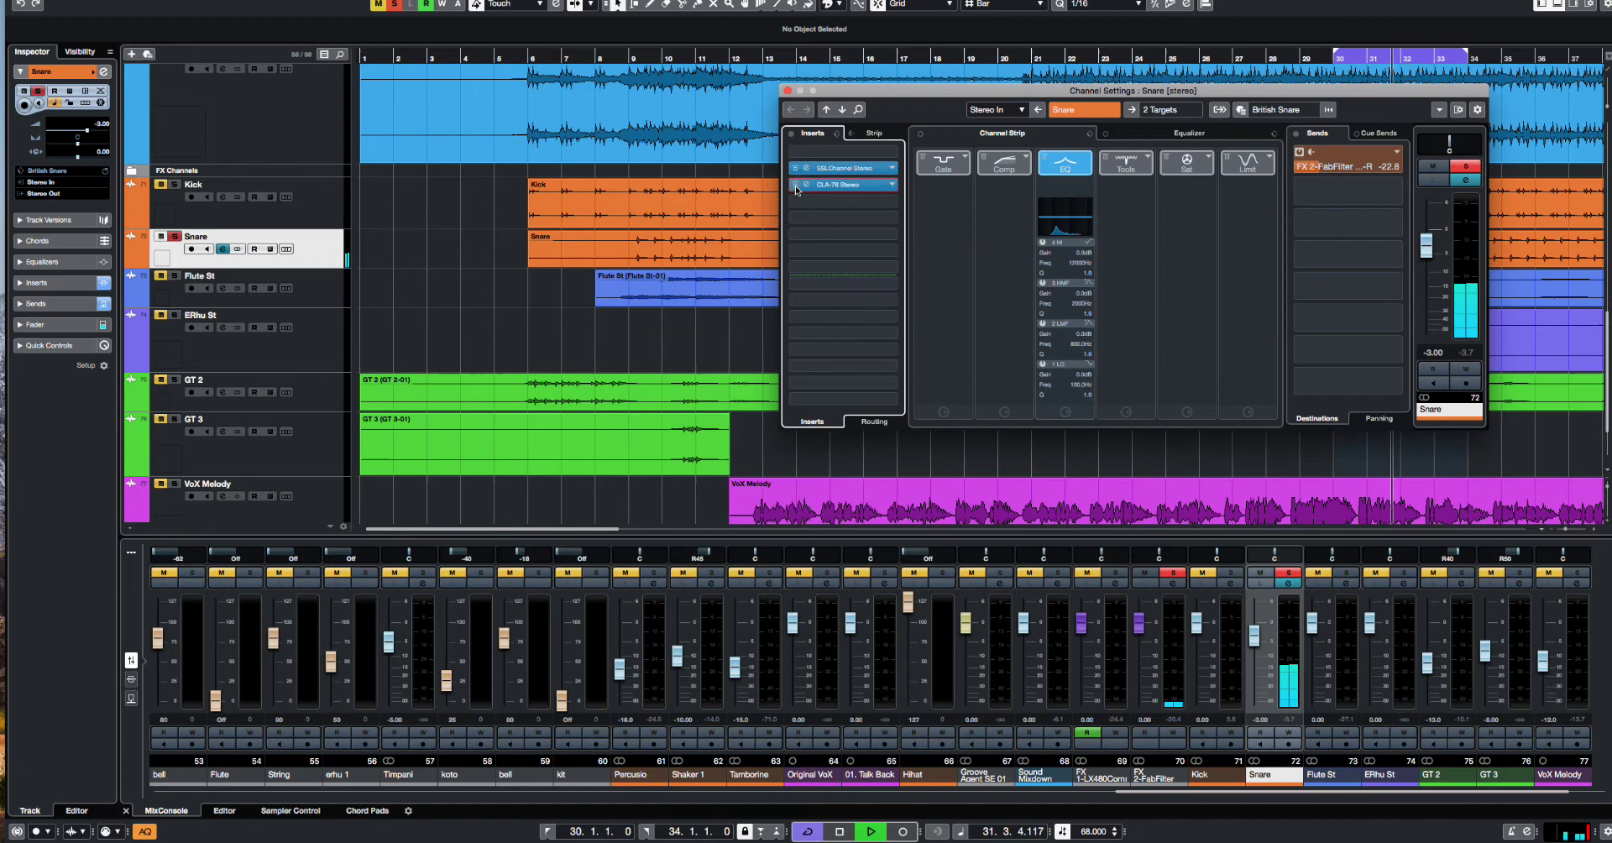
{"action": "left_click", "coordinate": [870, 170]}
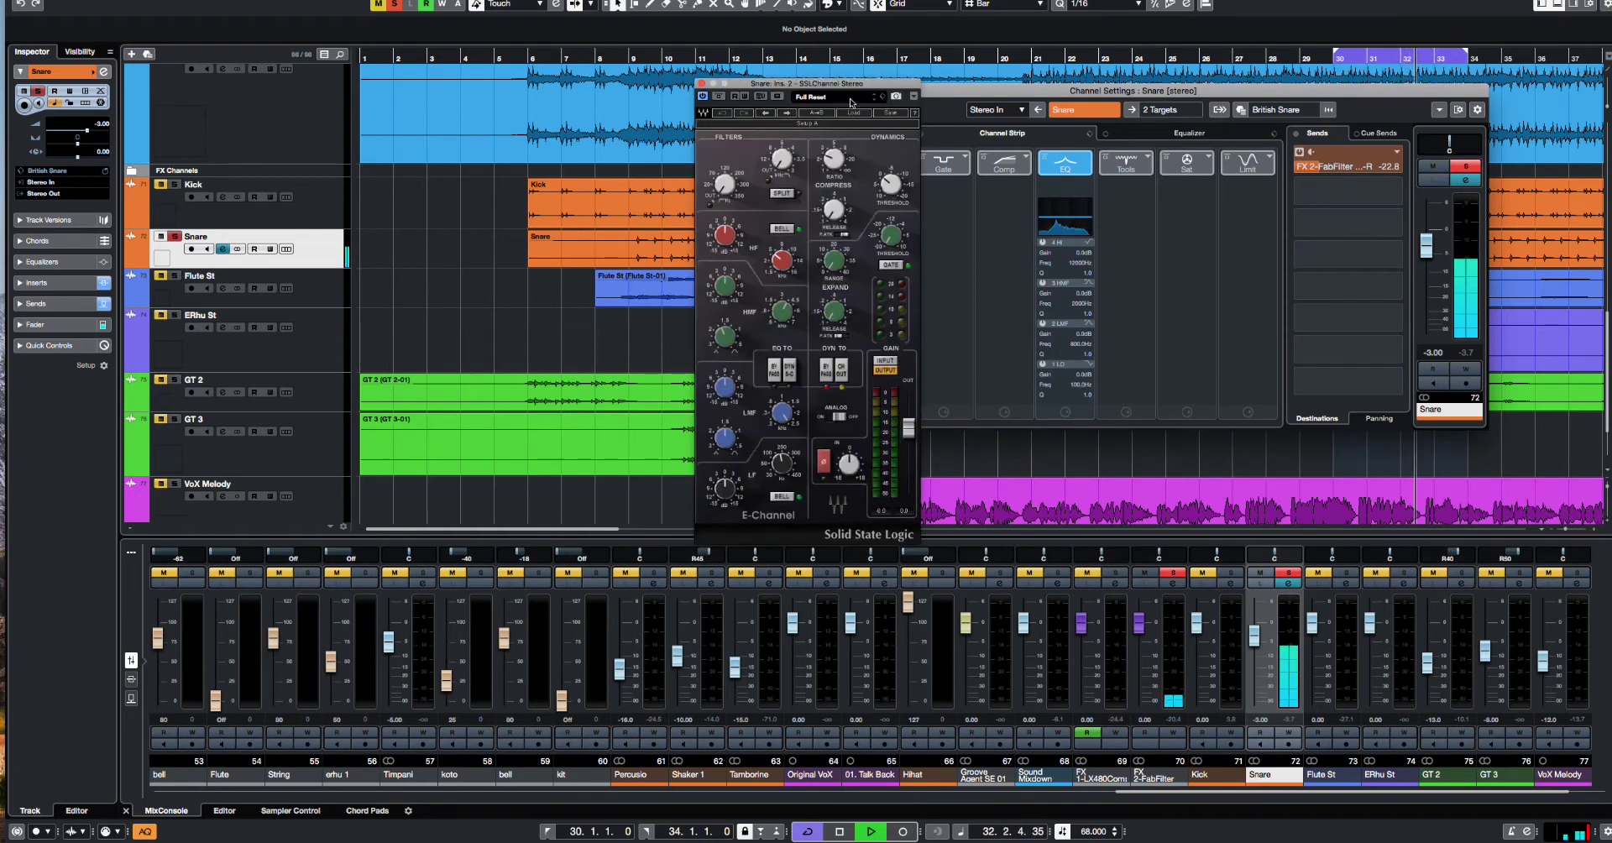
{"action": "left_click_drag", "start_coordinate": [840, 83], "coordinate": [705, 86]}
{"action": "left_click", "coordinate": [848, 188]}
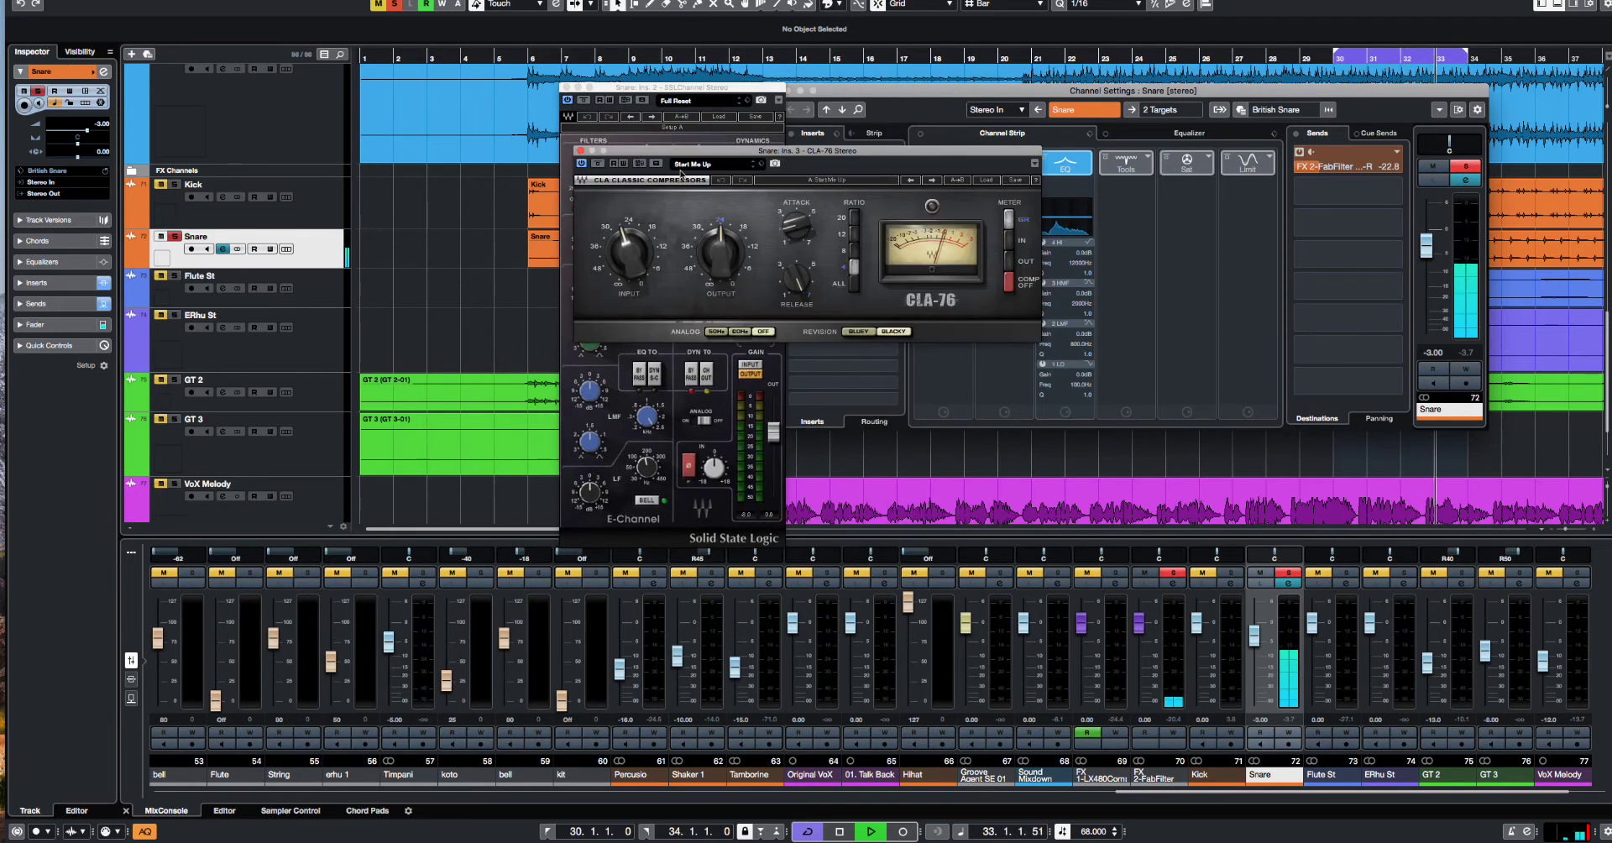
{"action": "left_click", "coordinate": [580, 151]}
{"action": "left_click", "coordinate": [565, 87]}
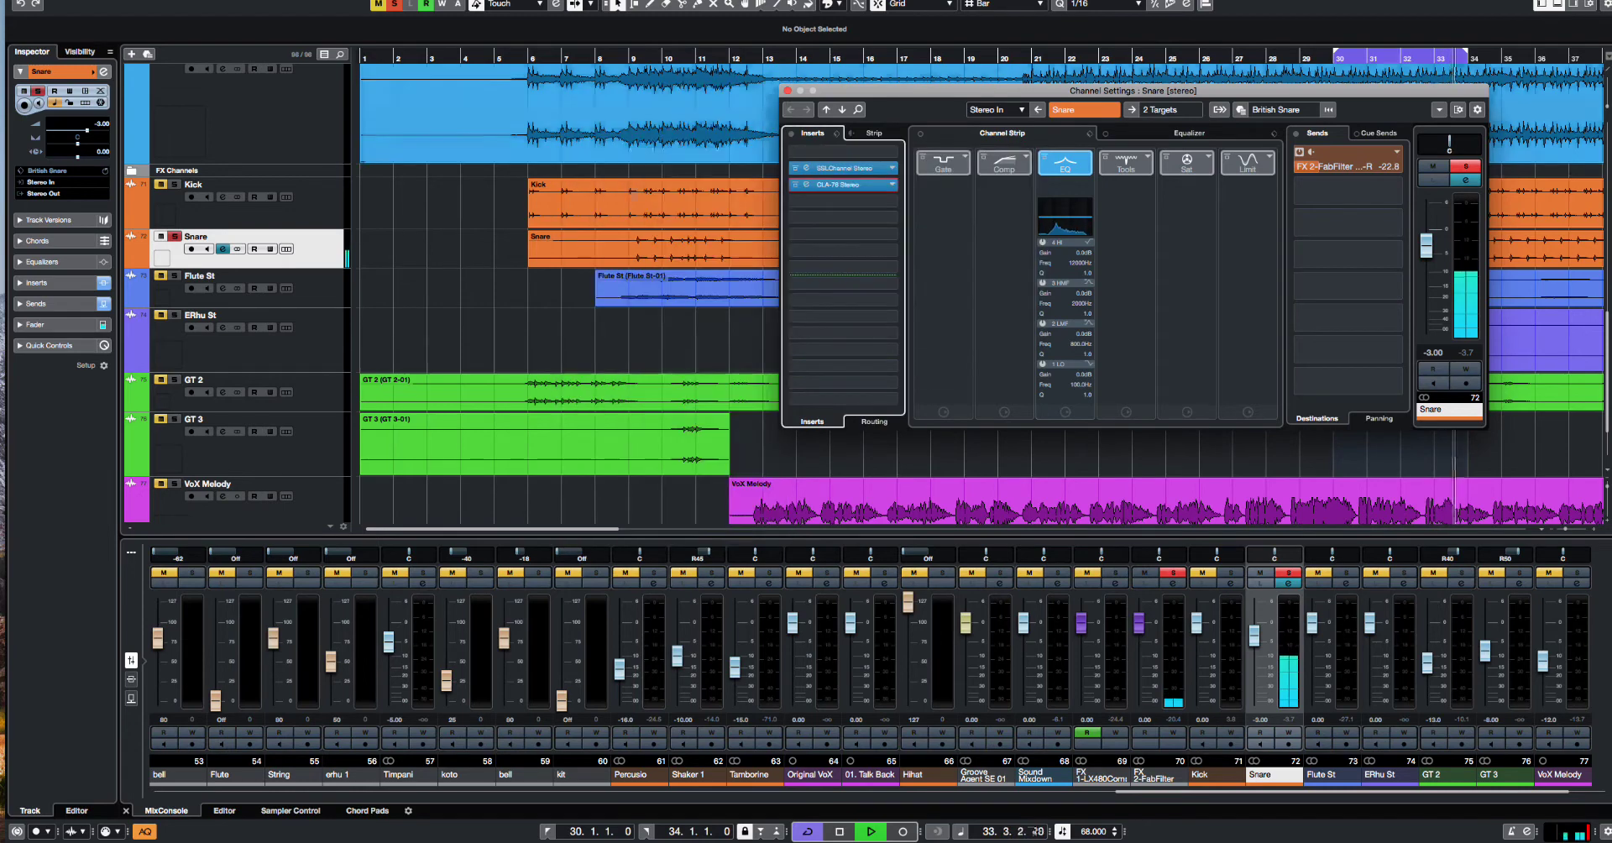
{"action": "key", "text": "space"}
{"action": "left_click", "coordinate": [788, 91]}
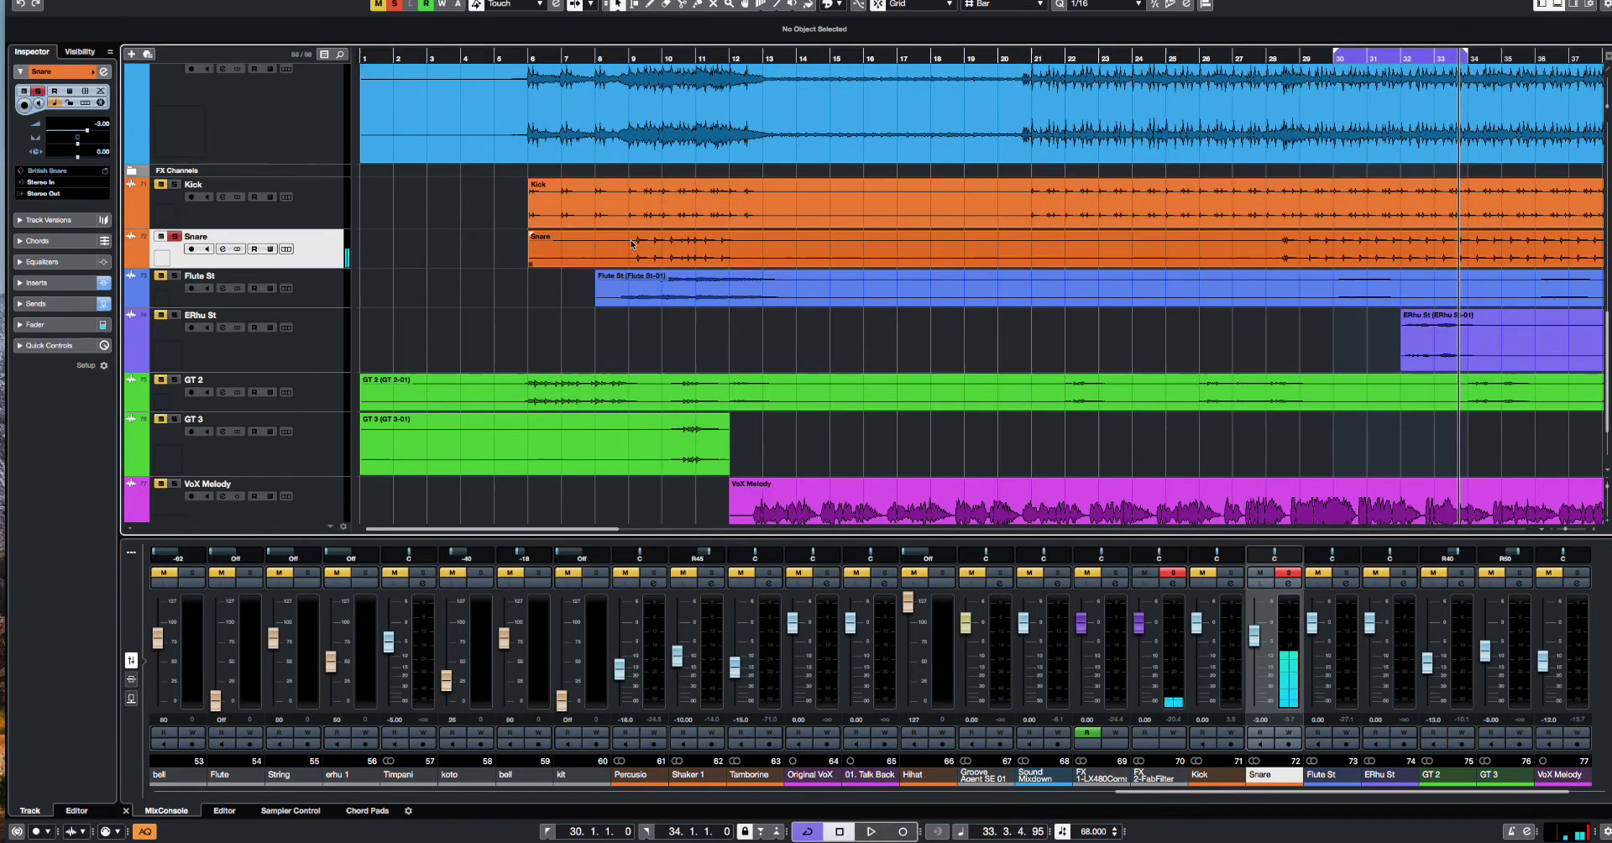
{"action": "left_click", "coordinate": [174, 184]}
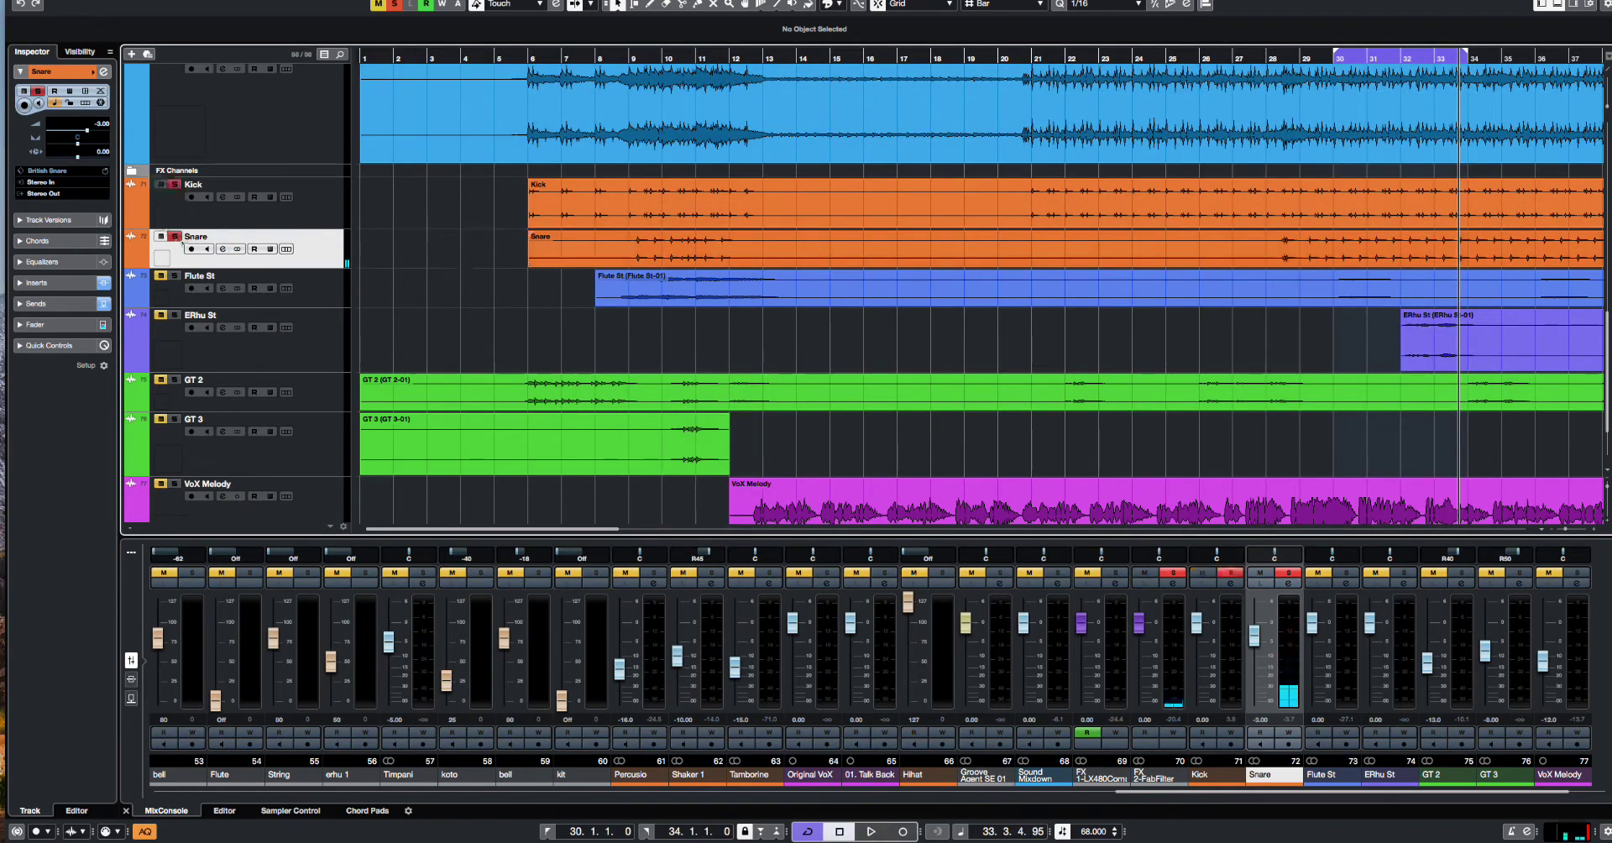
{"action": "left_click", "coordinate": [175, 236]}
{"action": "left_click", "coordinate": [303, 214]}
{"action": "key", "text": "space"}
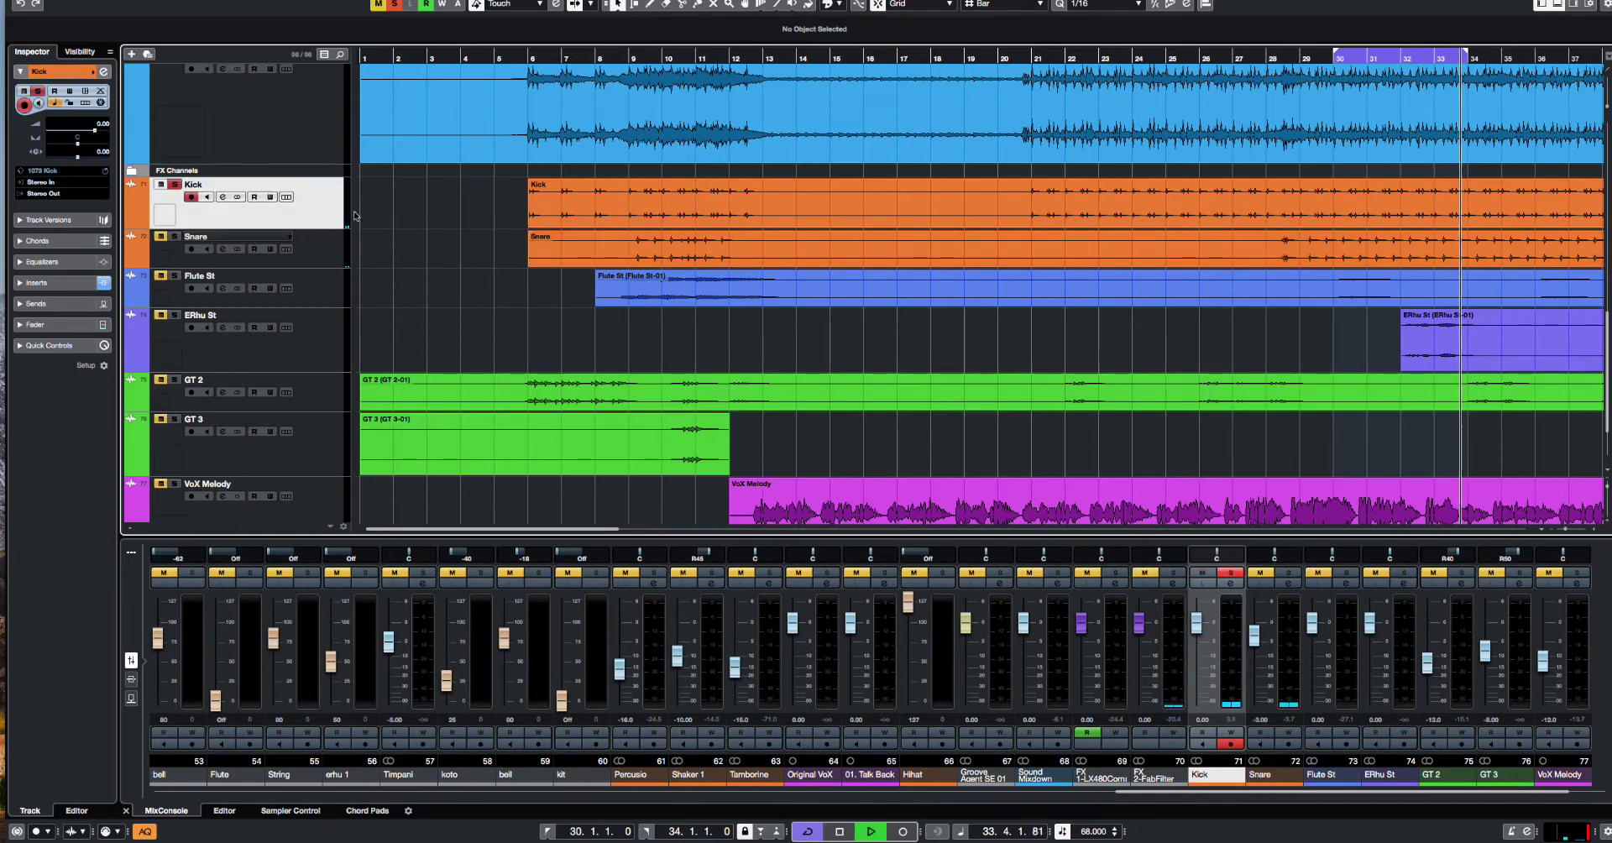
{"action": "left_click", "coordinate": [223, 198]}
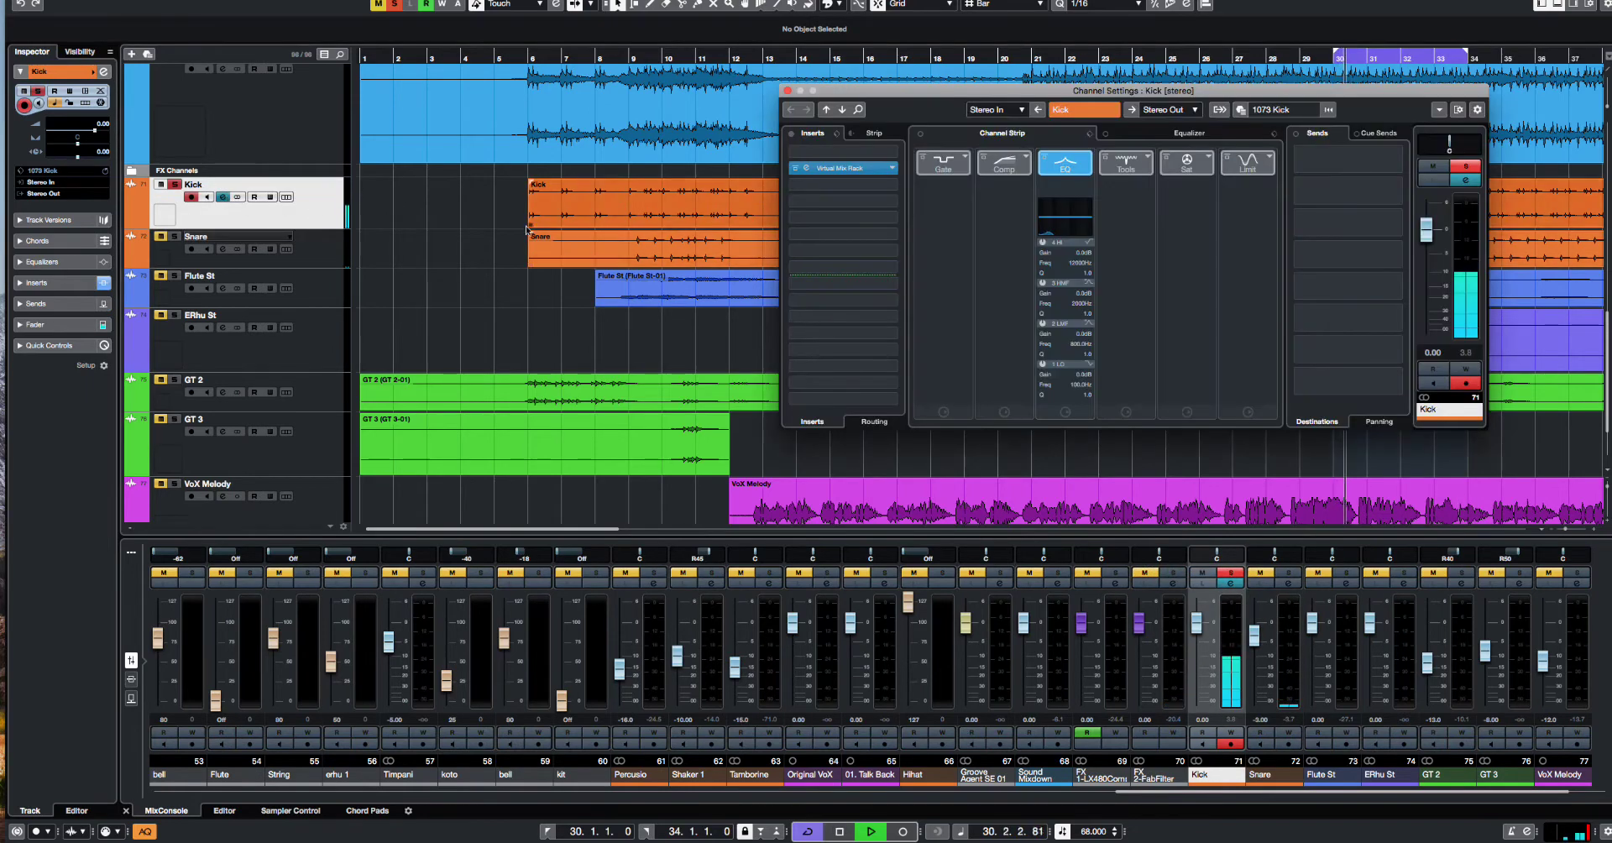
Step: Search the track presets for "Kick", audition 550 Kick, and load AM Kick Drum 1 Tight Rock M onto the Kick track
{"action": "right_click", "coordinate": [310, 202]}
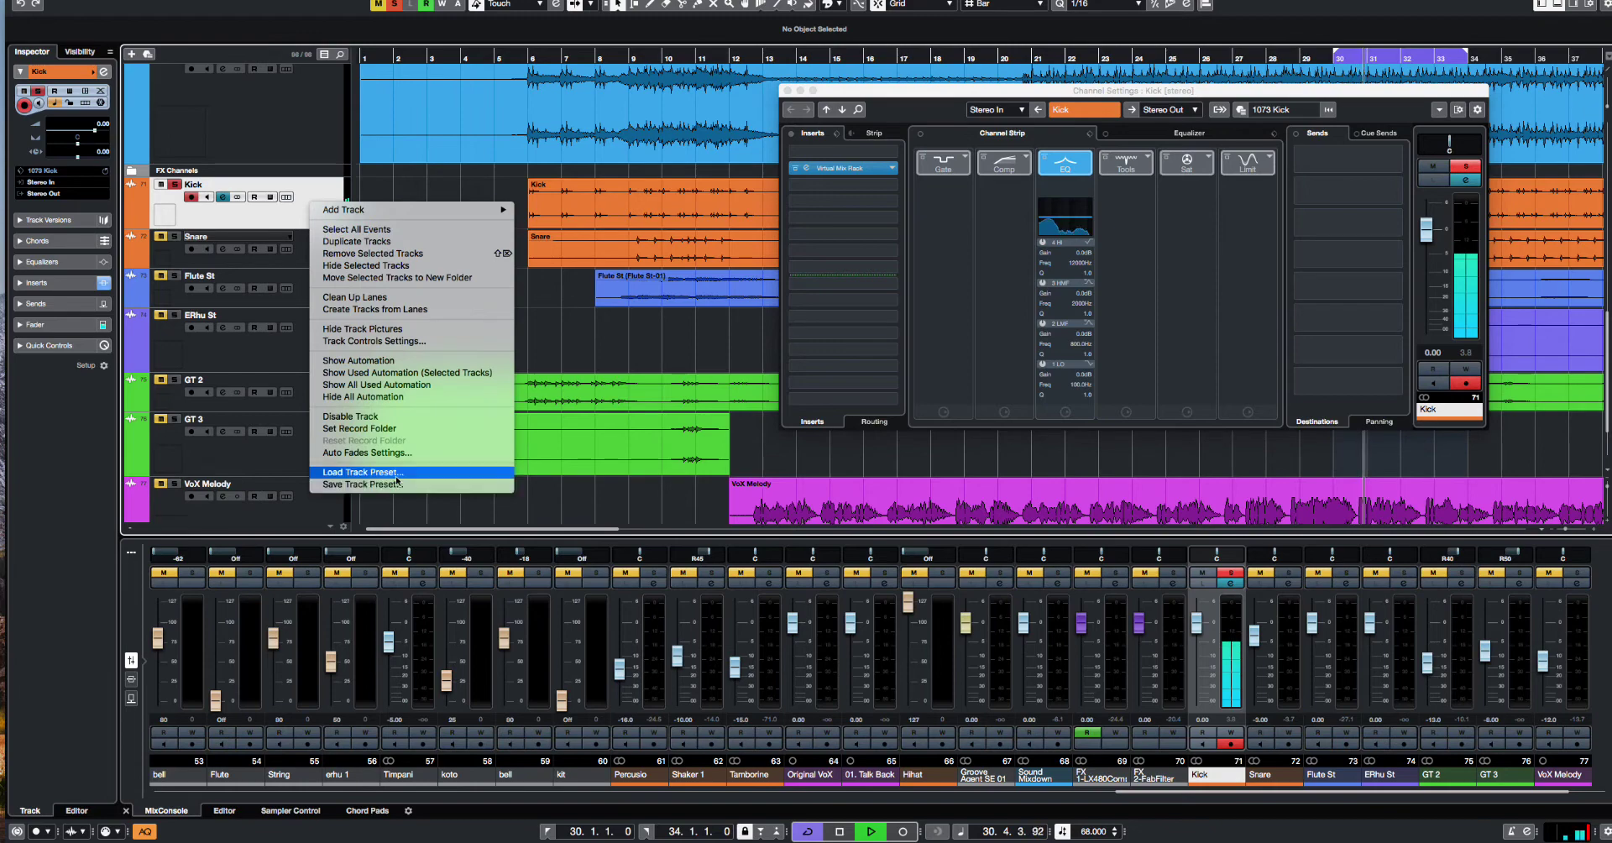
{"action": "left_click", "coordinate": [362, 472]}
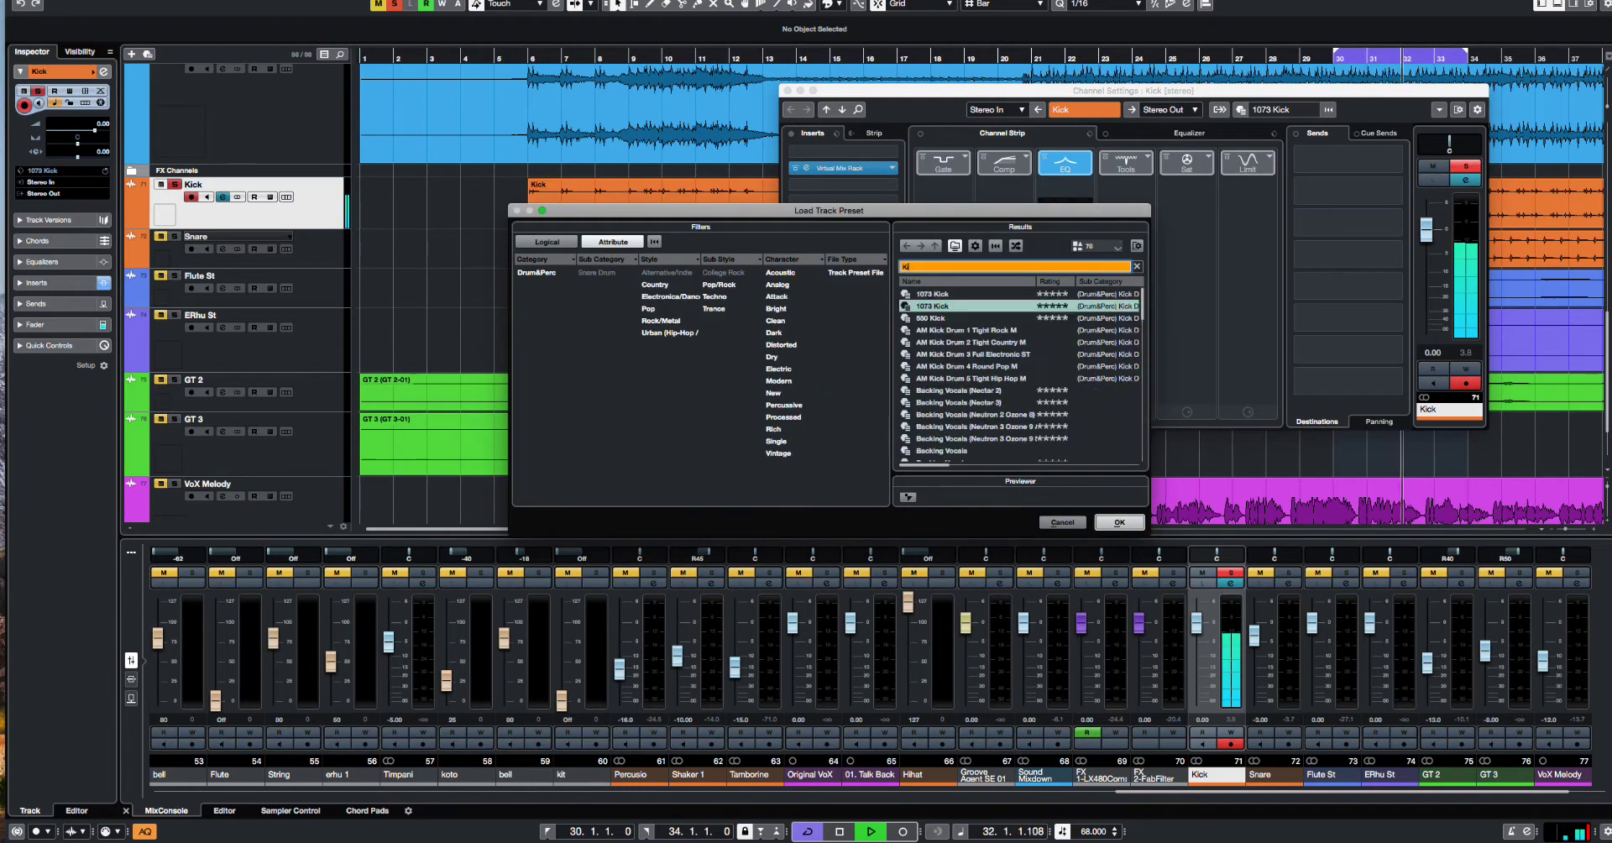
{"action": "left_click", "coordinate": [941, 320]}
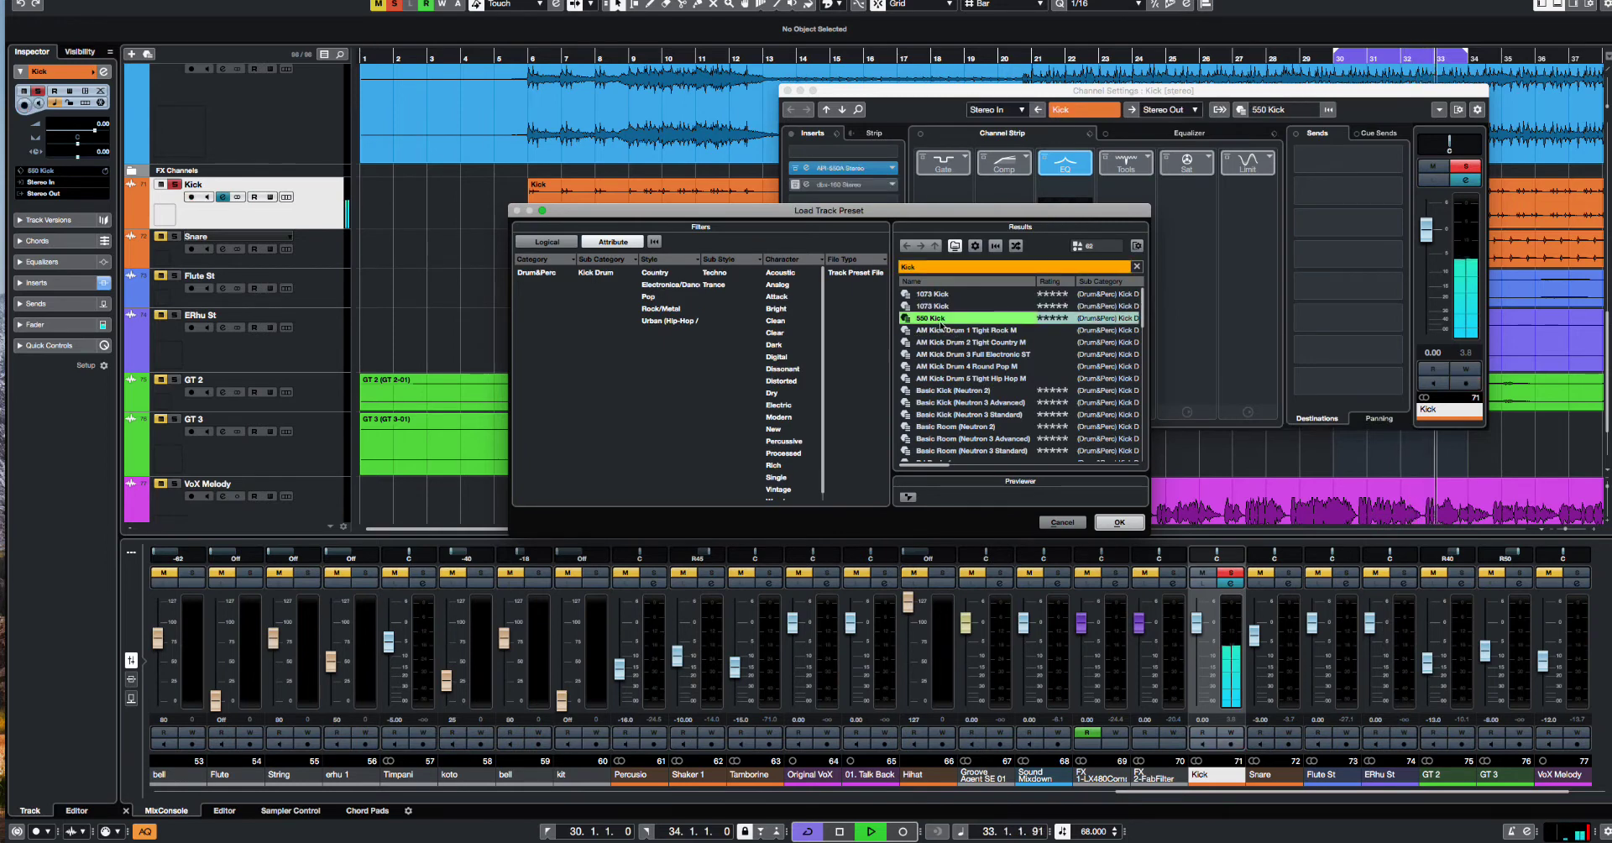
{"action": "left_click", "coordinate": [954, 331]}
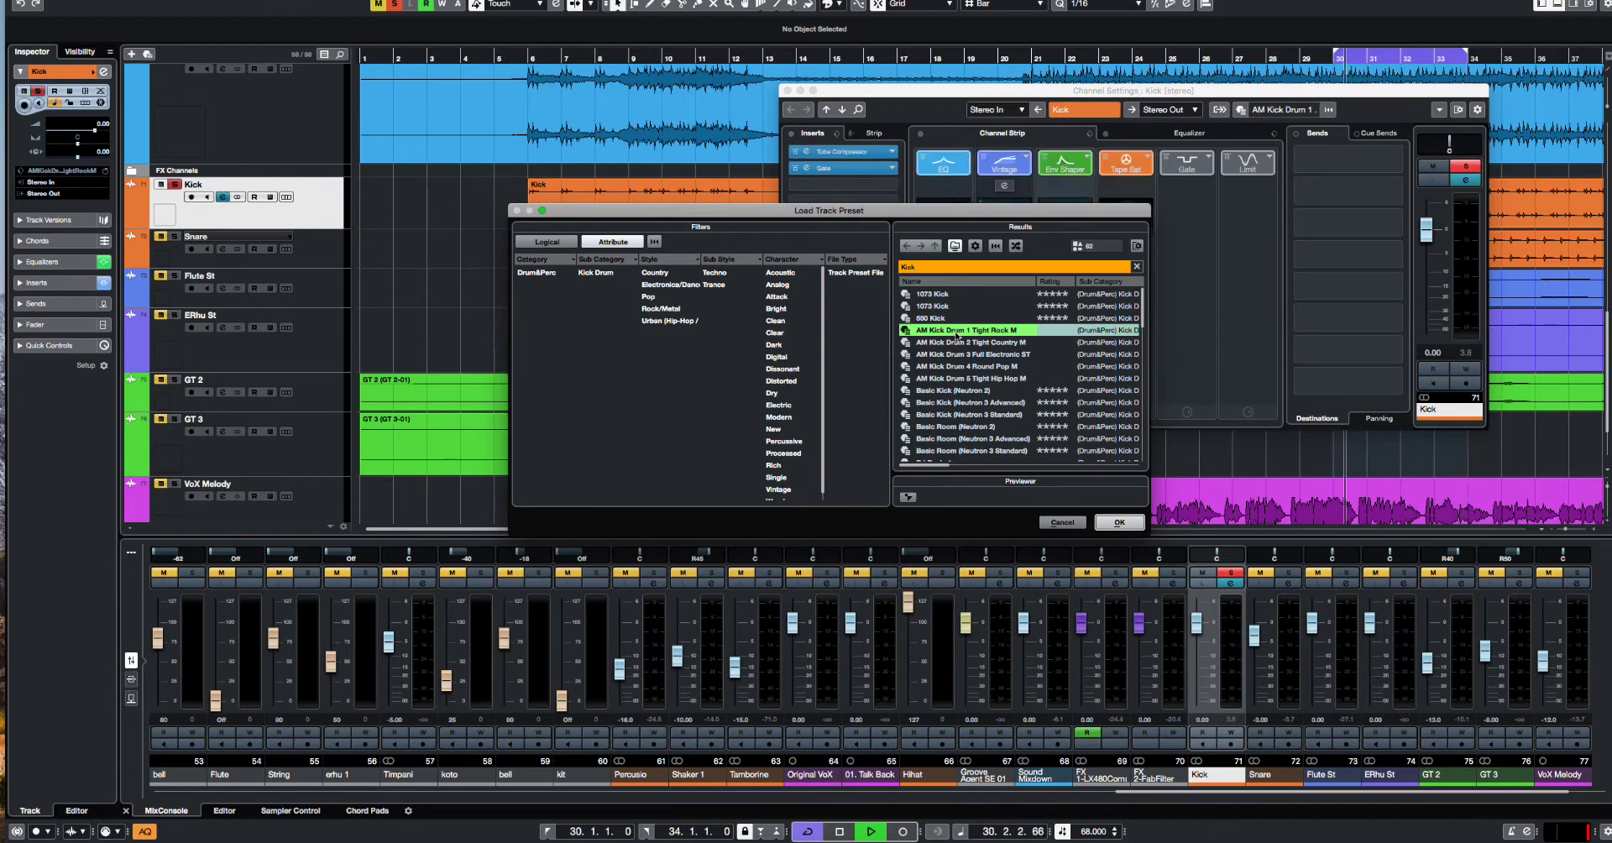
{"action": "left_click", "coordinate": [1120, 522]}
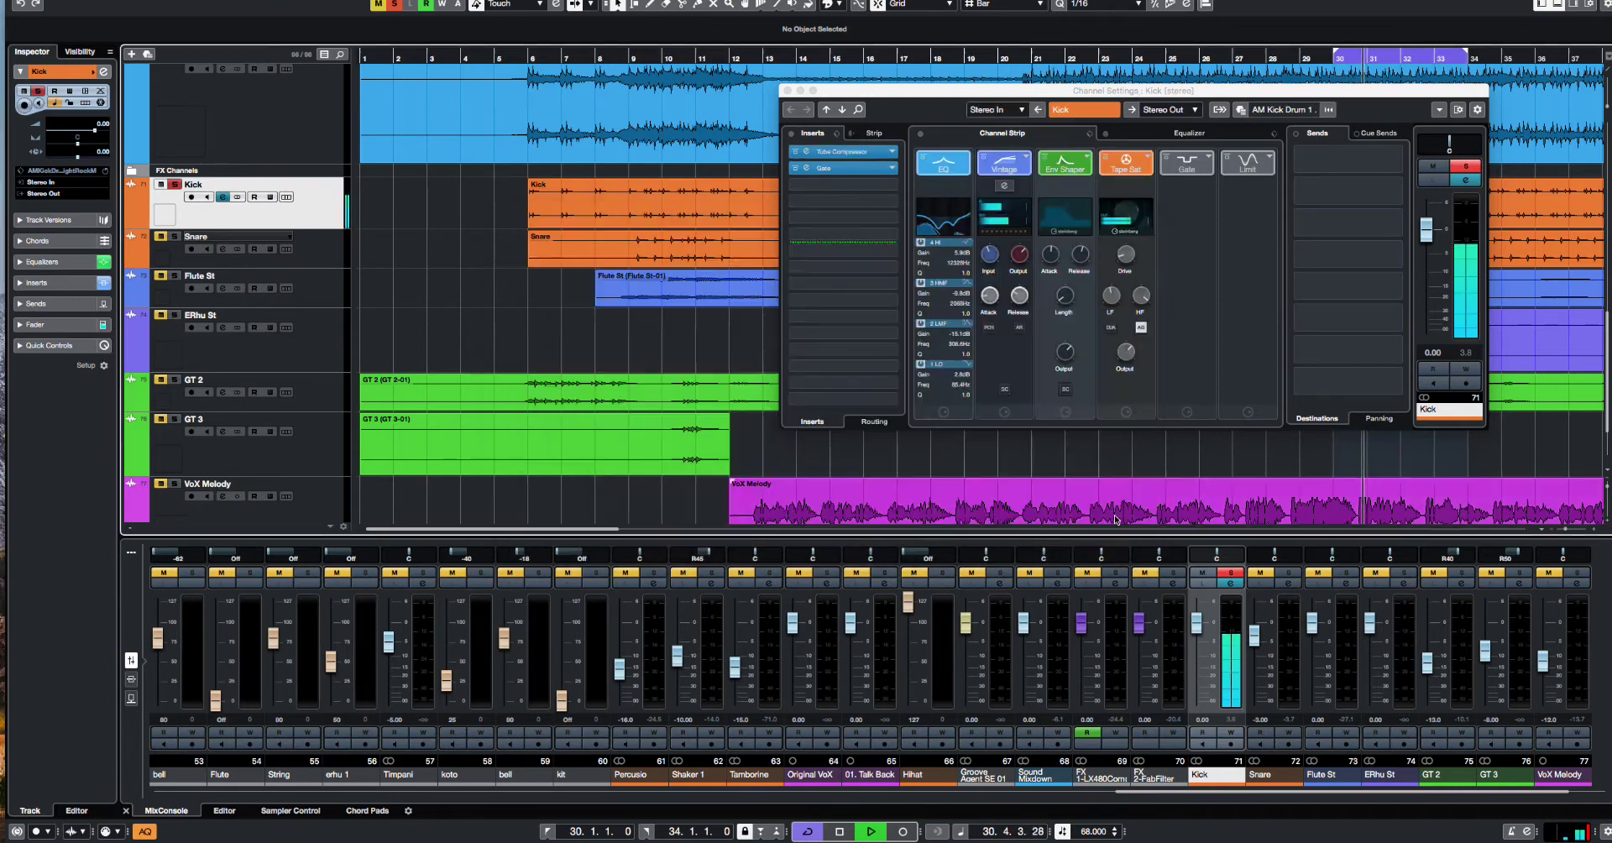
Step: Examine the Tube Compressor and Gate inserts on the Kick channel, close its channel settings and stop playback
{"action": "left_click", "coordinate": [856, 159]}
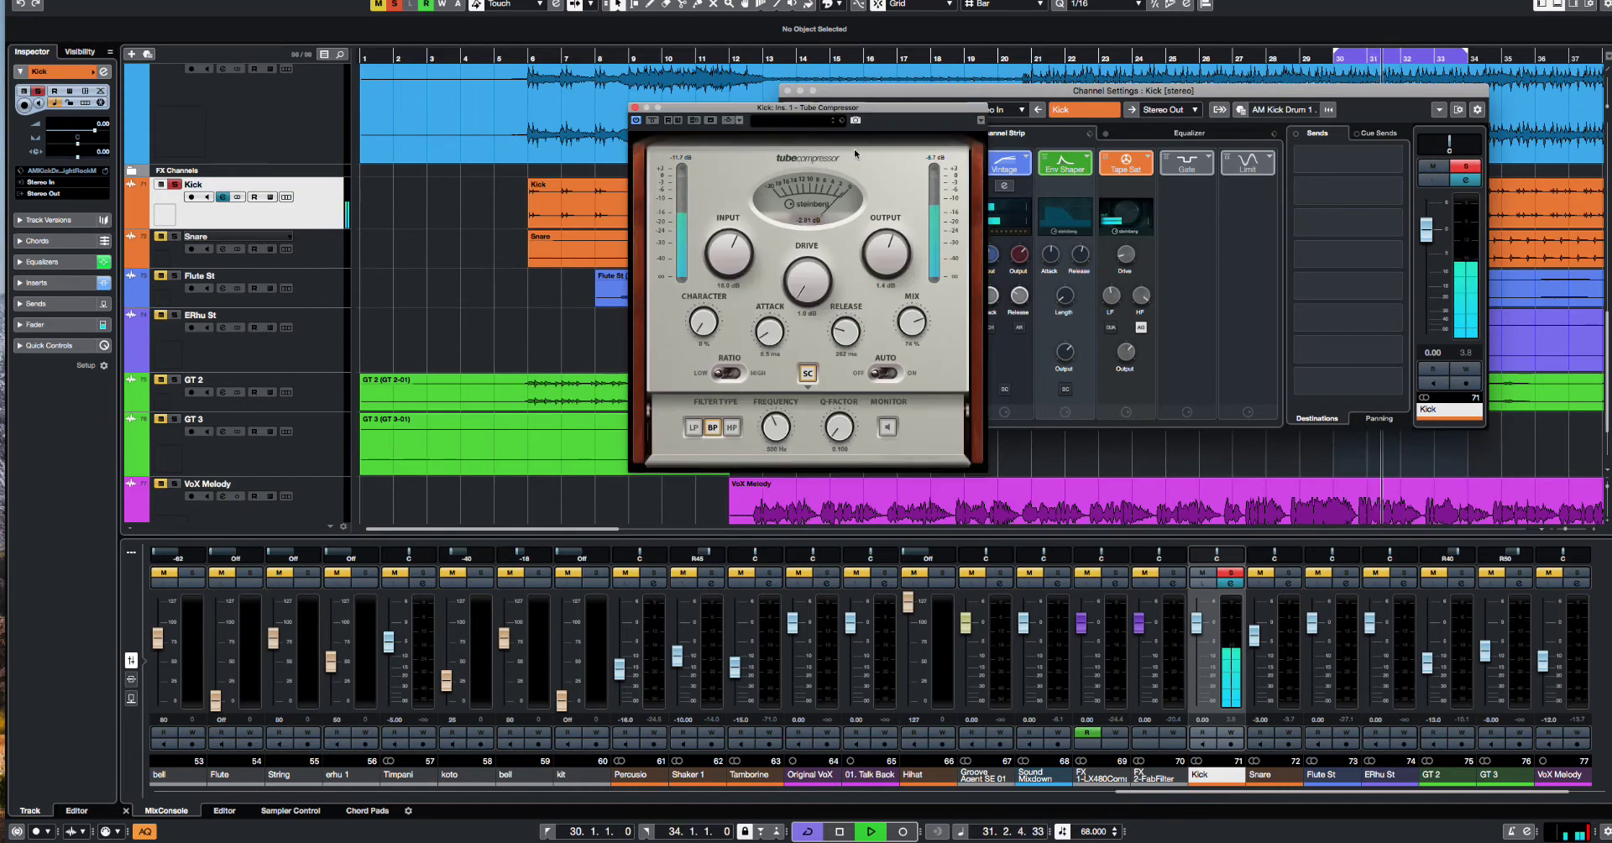
{"action": "left_click", "coordinate": [635, 108]}
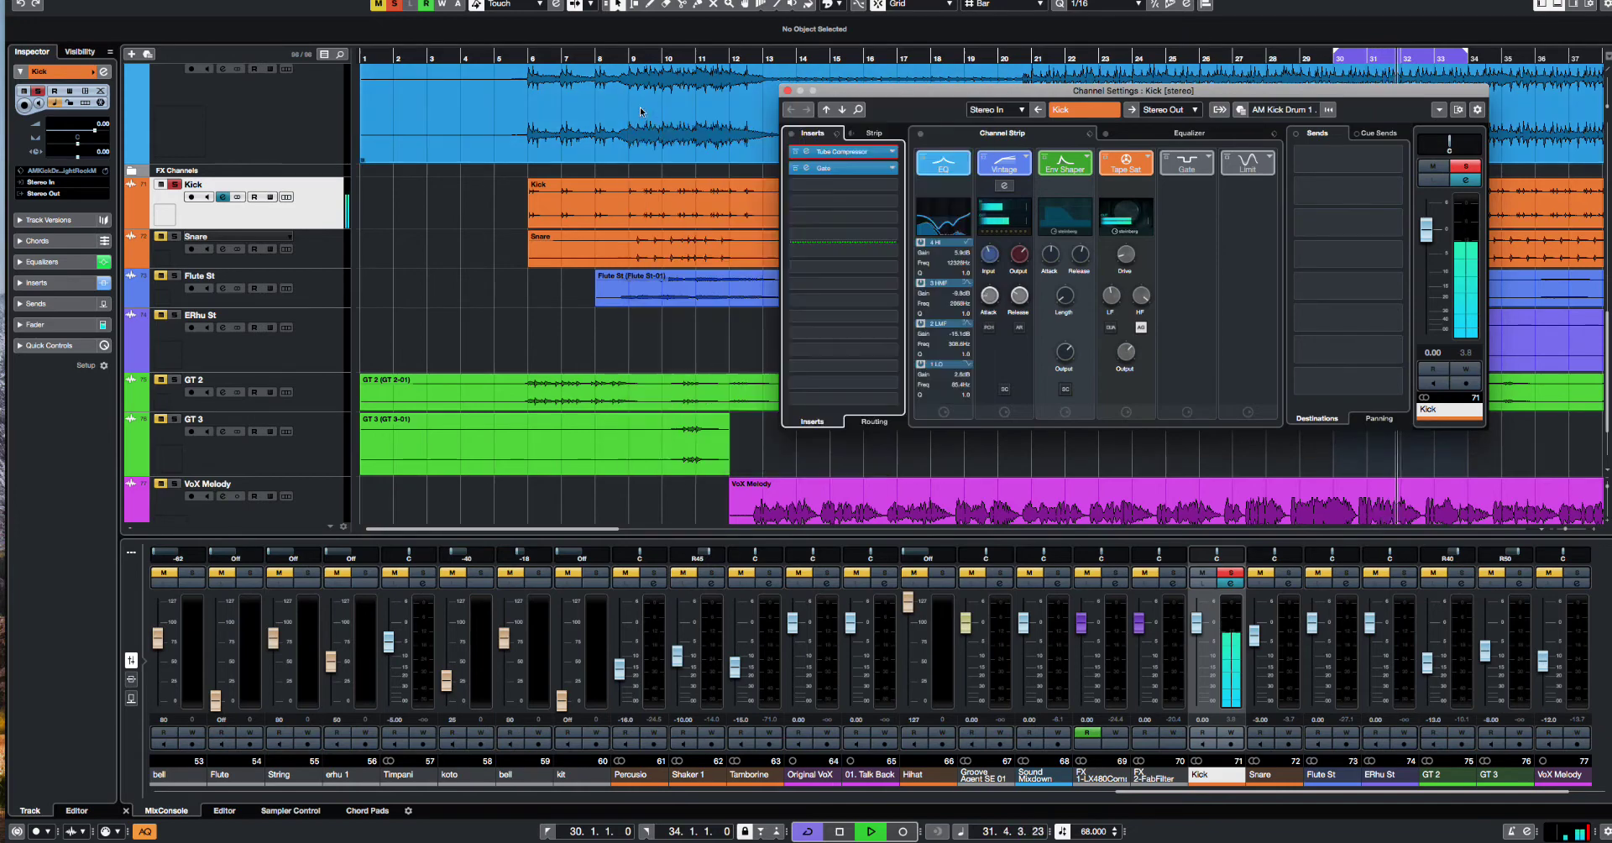
{"action": "left_click", "coordinate": [863, 170]}
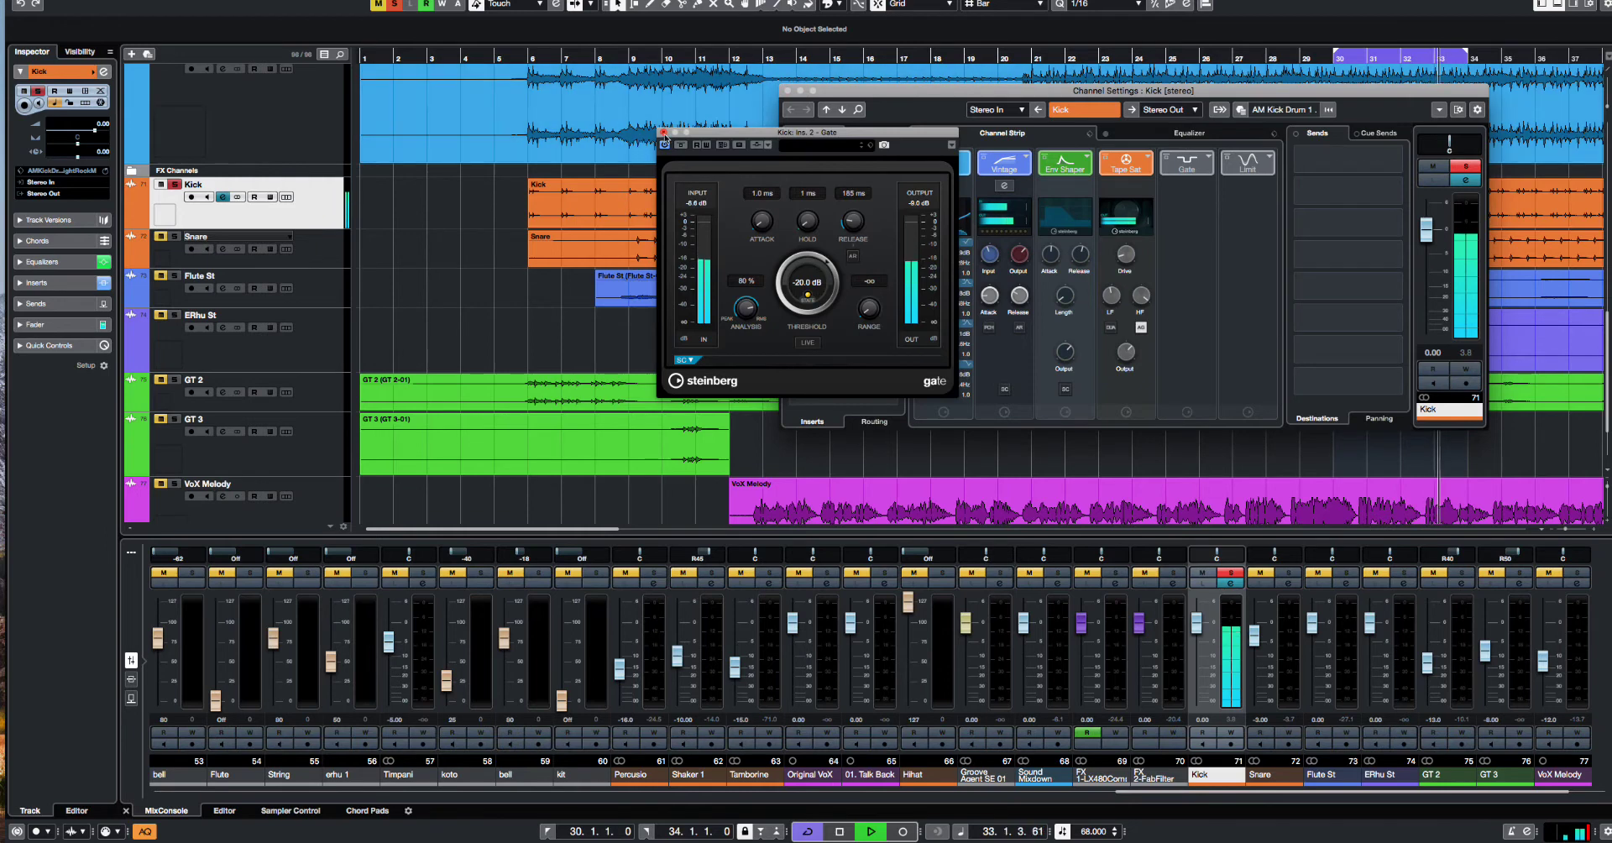
{"action": "left_click", "coordinate": [663, 132]}
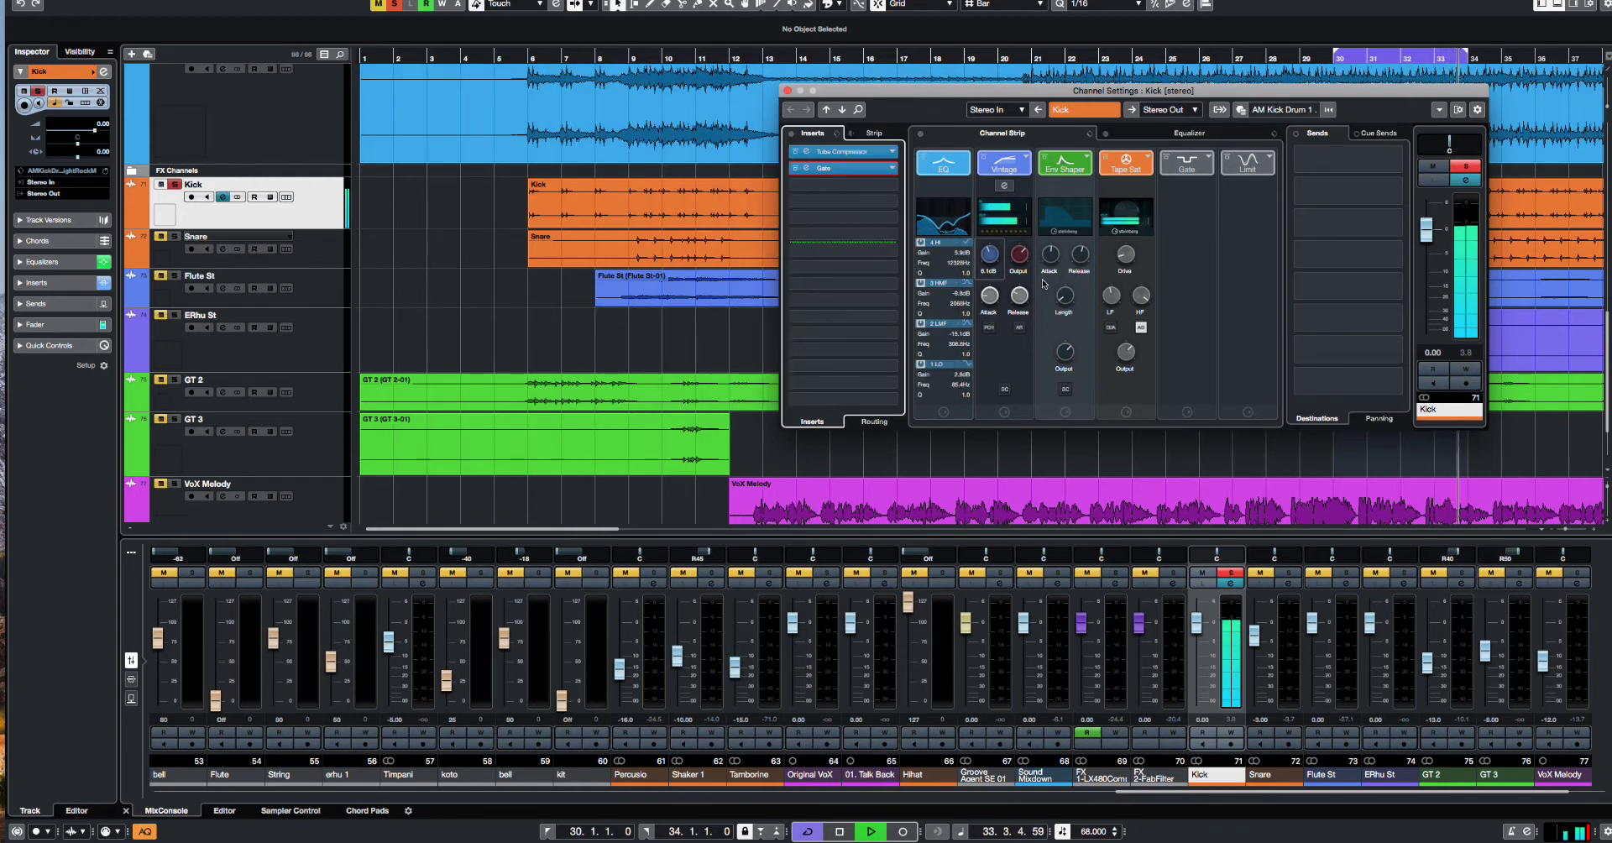
{"action": "left_click", "coordinate": [787, 90]}
{"action": "key", "text": "space"}
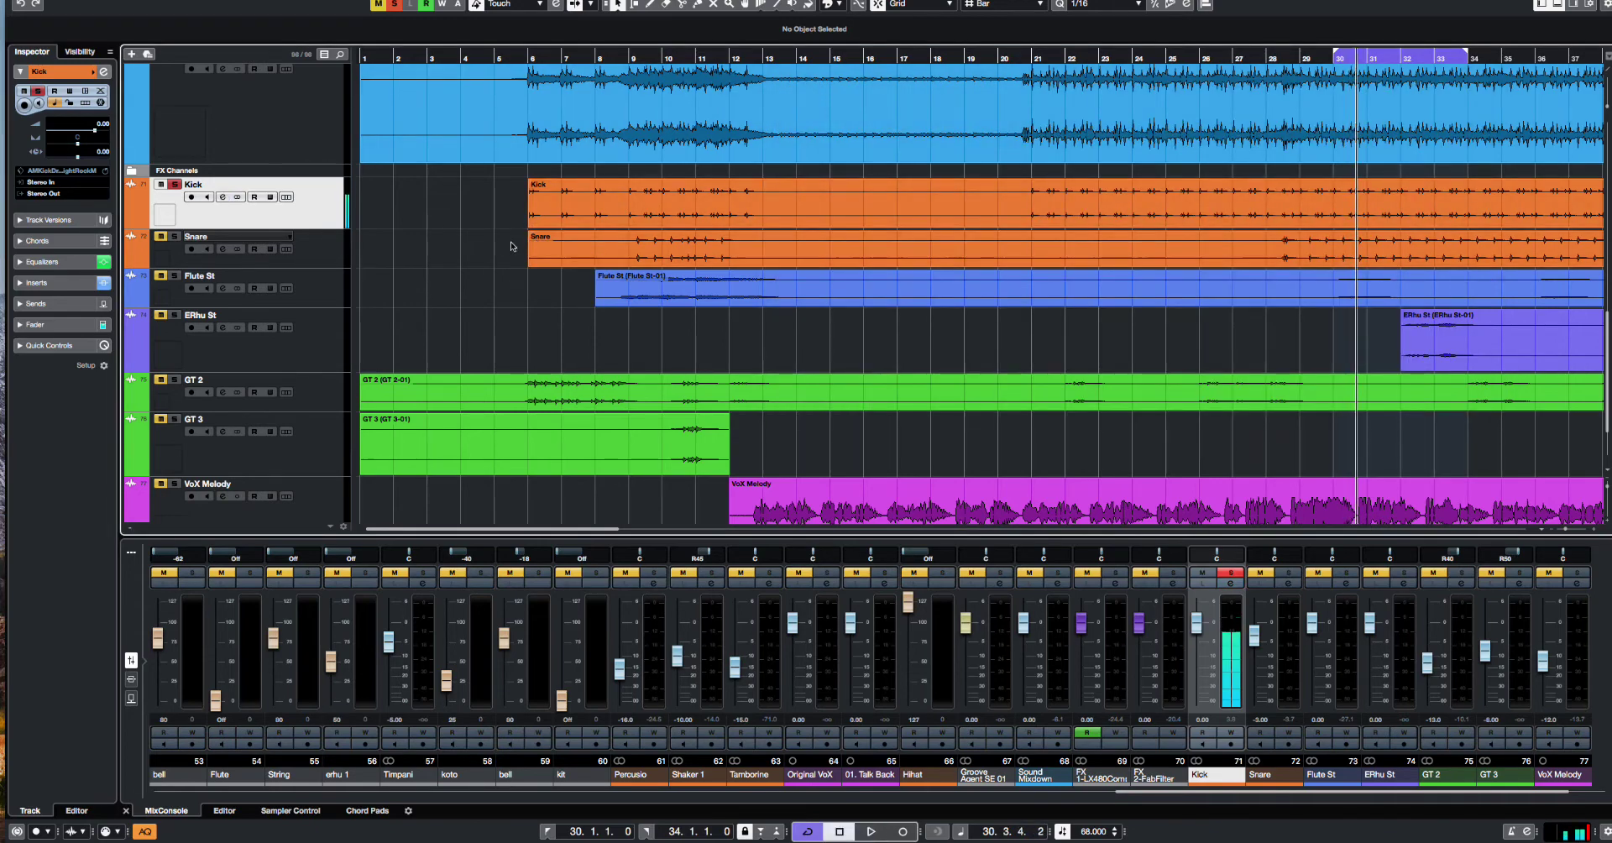
{"action": "scroll", "coordinate": [524, 256], "scroll_direction": "down", "scroll_amount": 2}
{"action": "scroll", "coordinate": [605, 261], "scroll_direction": "up", "scroll_amount": 10}
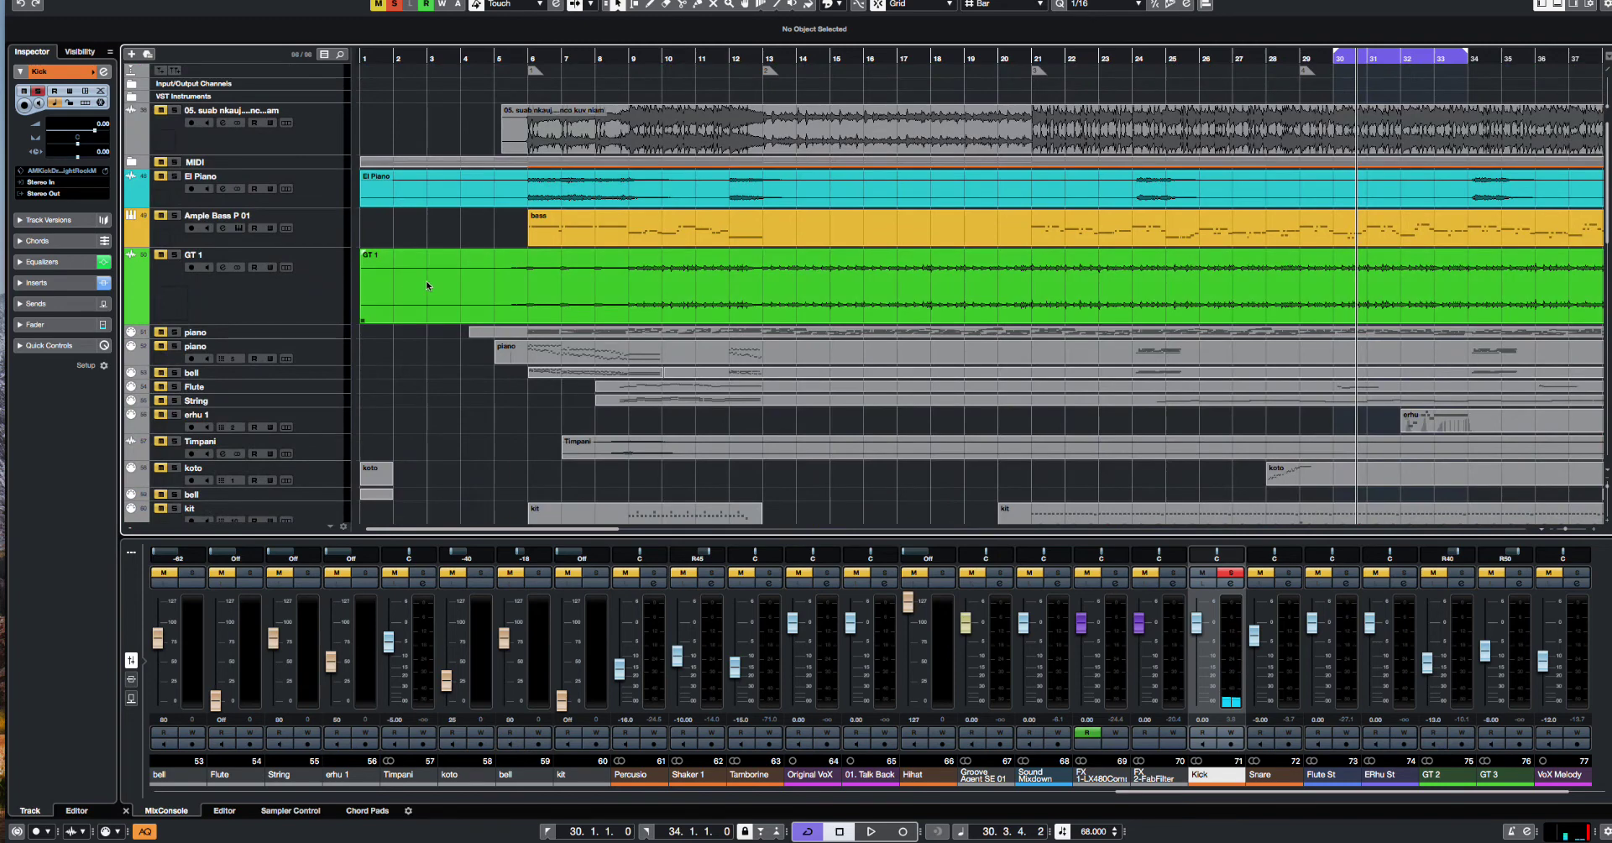
{"action": "scroll", "coordinate": [669, 238], "scroll_direction": "down", "scroll_amount": 10}
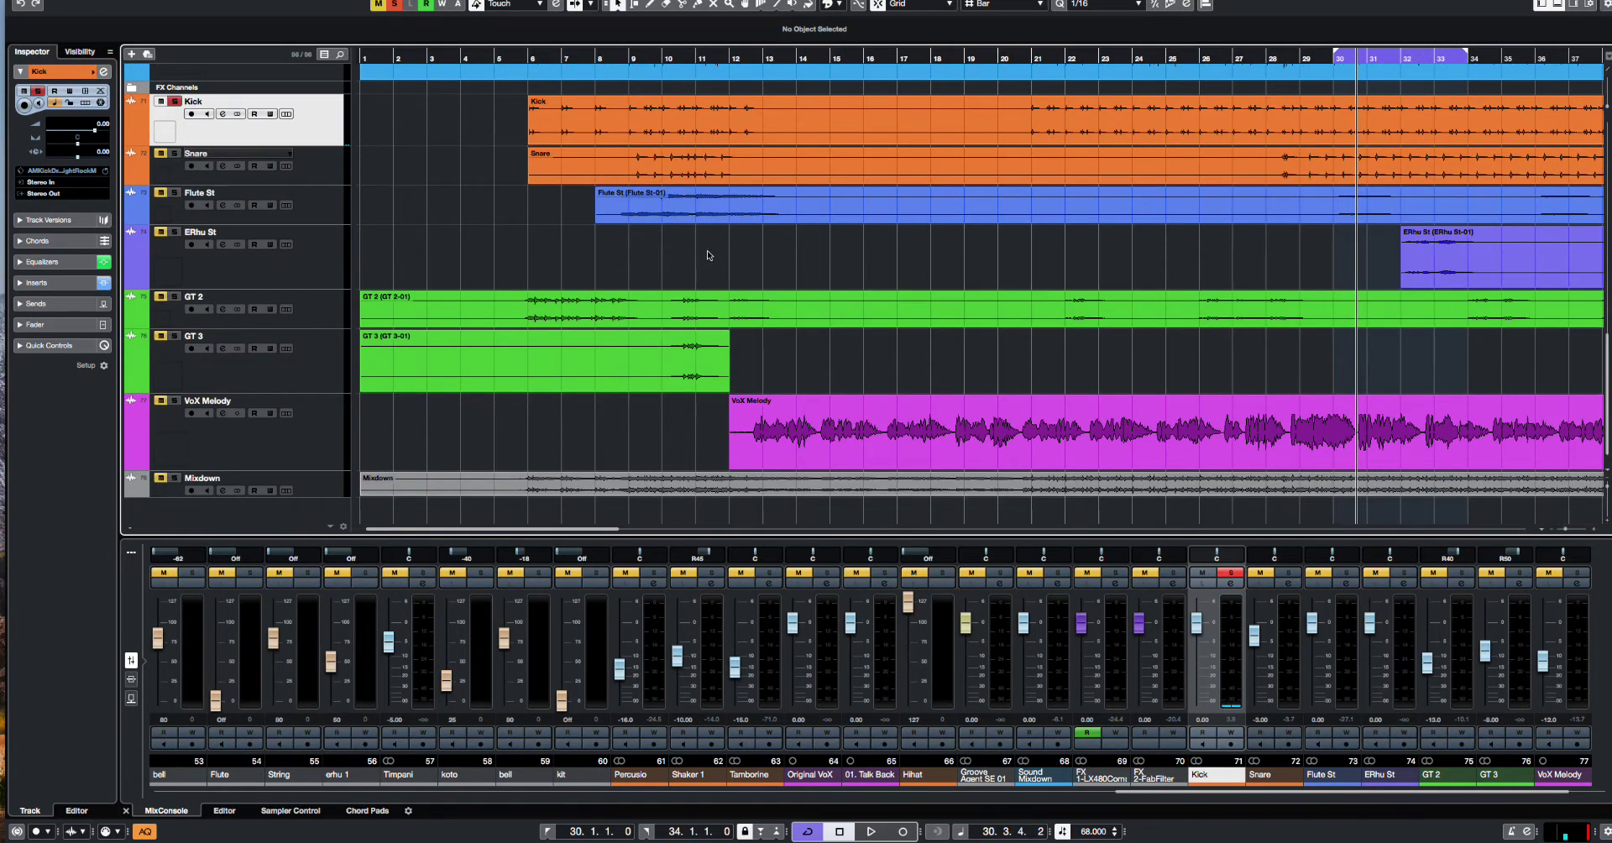
{"action": "scroll", "coordinate": [739, 277], "scroll_direction": "up", "scroll_amount": 2}
{"action": "scroll", "coordinate": [709, 276], "scroll_direction": "right", "scroll_amount": 15}
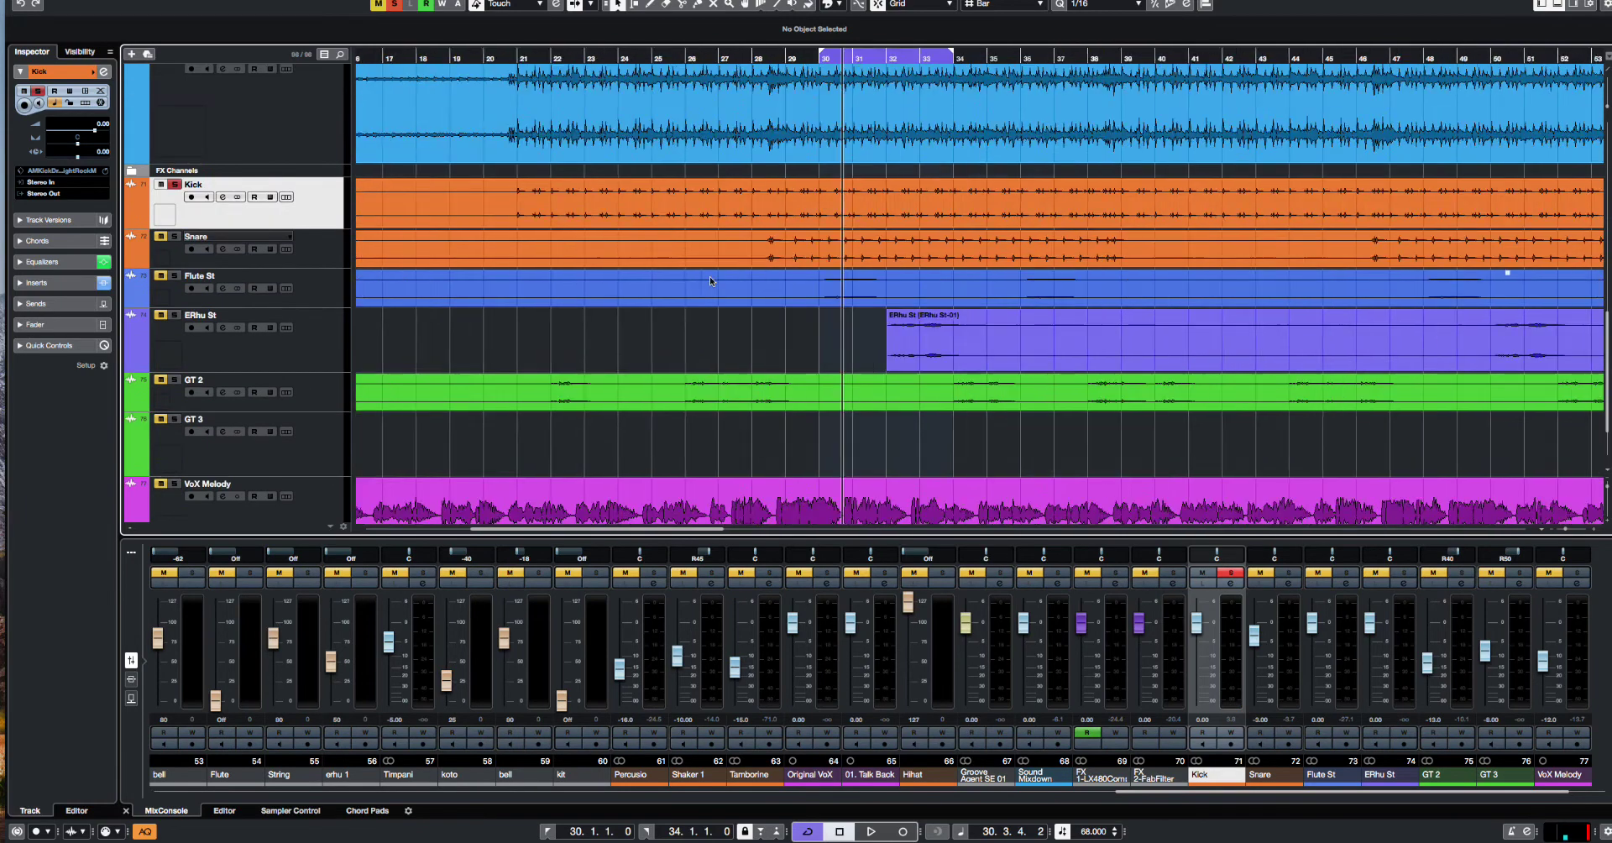
{"action": "scroll", "coordinate": [782, 269], "scroll_direction": "right", "scroll_amount": 5}
{"action": "scroll", "coordinate": [782, 268], "scroll_direction": "up", "scroll_amount": 8}
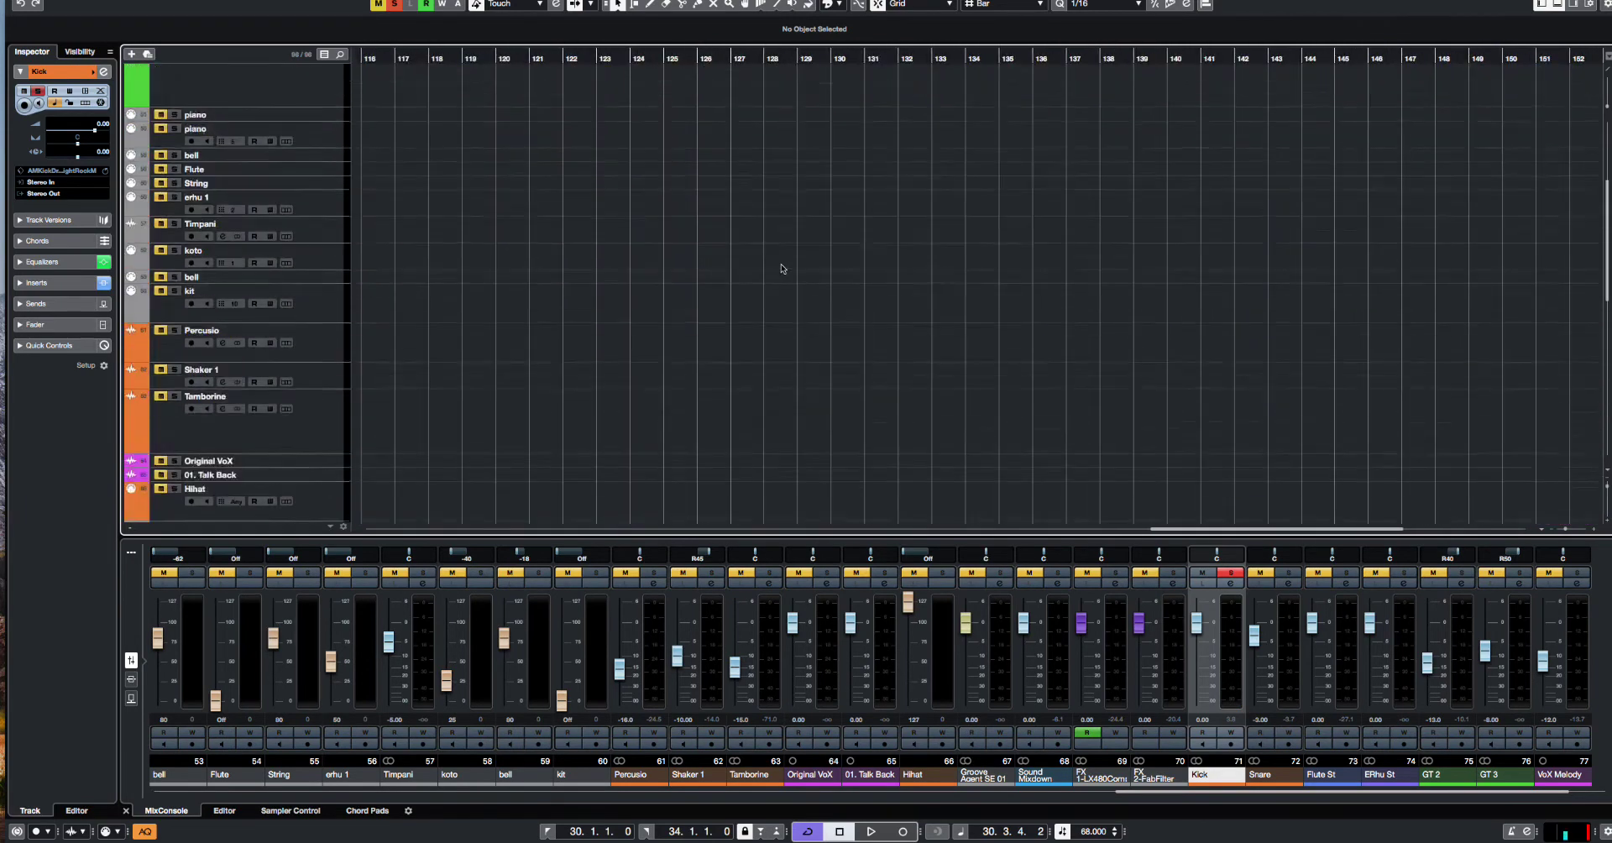
{"action": "scroll", "coordinate": [783, 269], "scroll_direction": "left", "scroll_amount": 12}
{"action": "scroll", "coordinate": [782, 268], "scroll_direction": "up", "scroll_amount": 2}
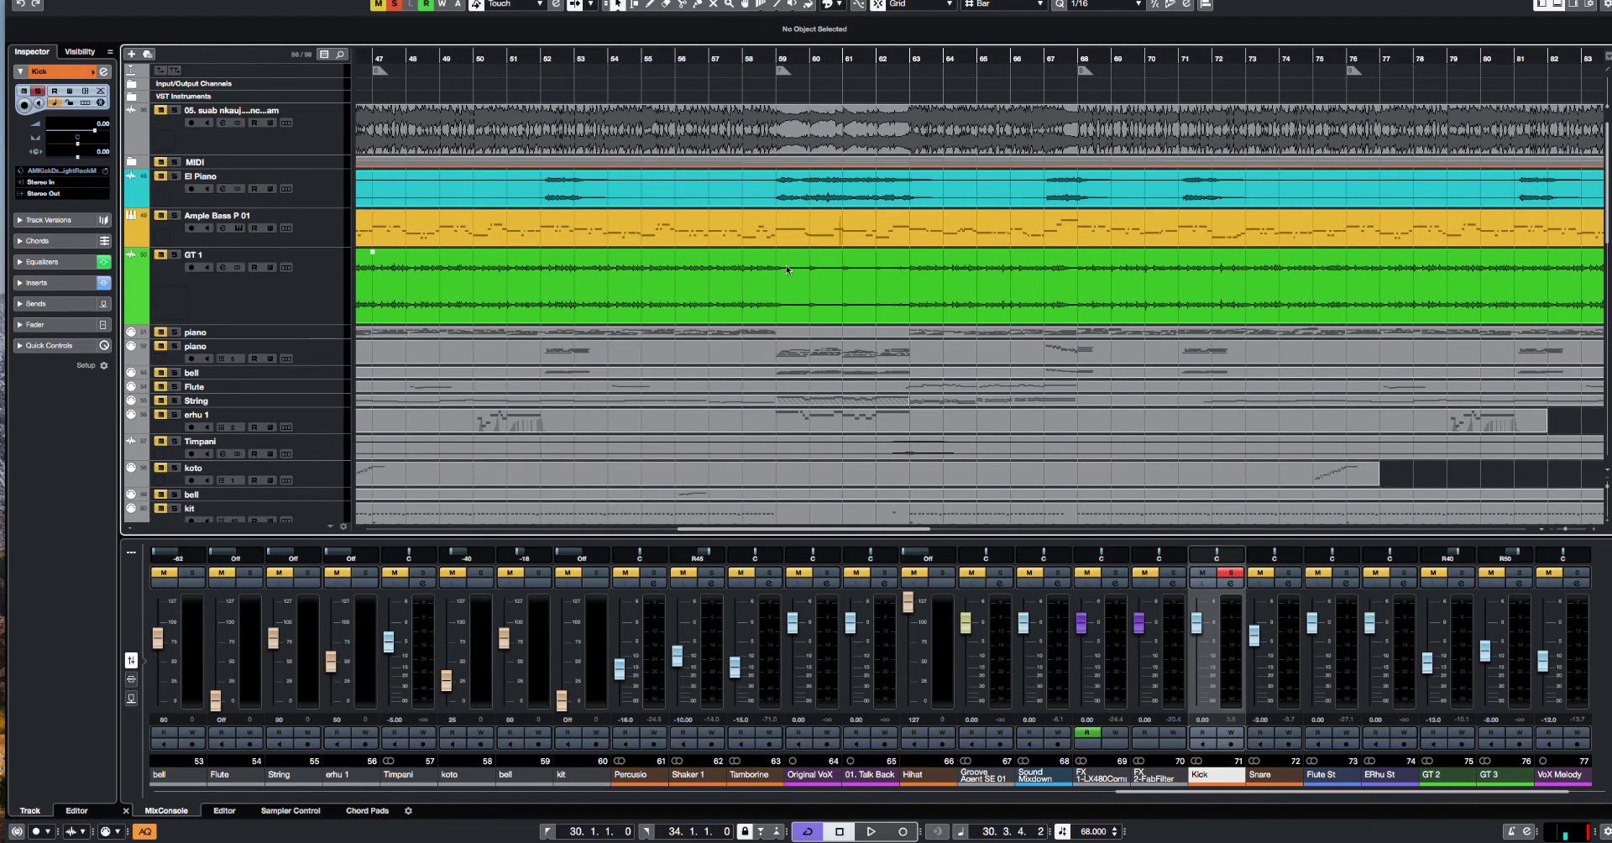
{"action": "scroll", "coordinate": [787, 270], "scroll_direction": "right", "scroll_amount": 3}
{"action": "scroll", "coordinate": [807, 267], "scroll_direction": "down", "scroll_amount": 6}
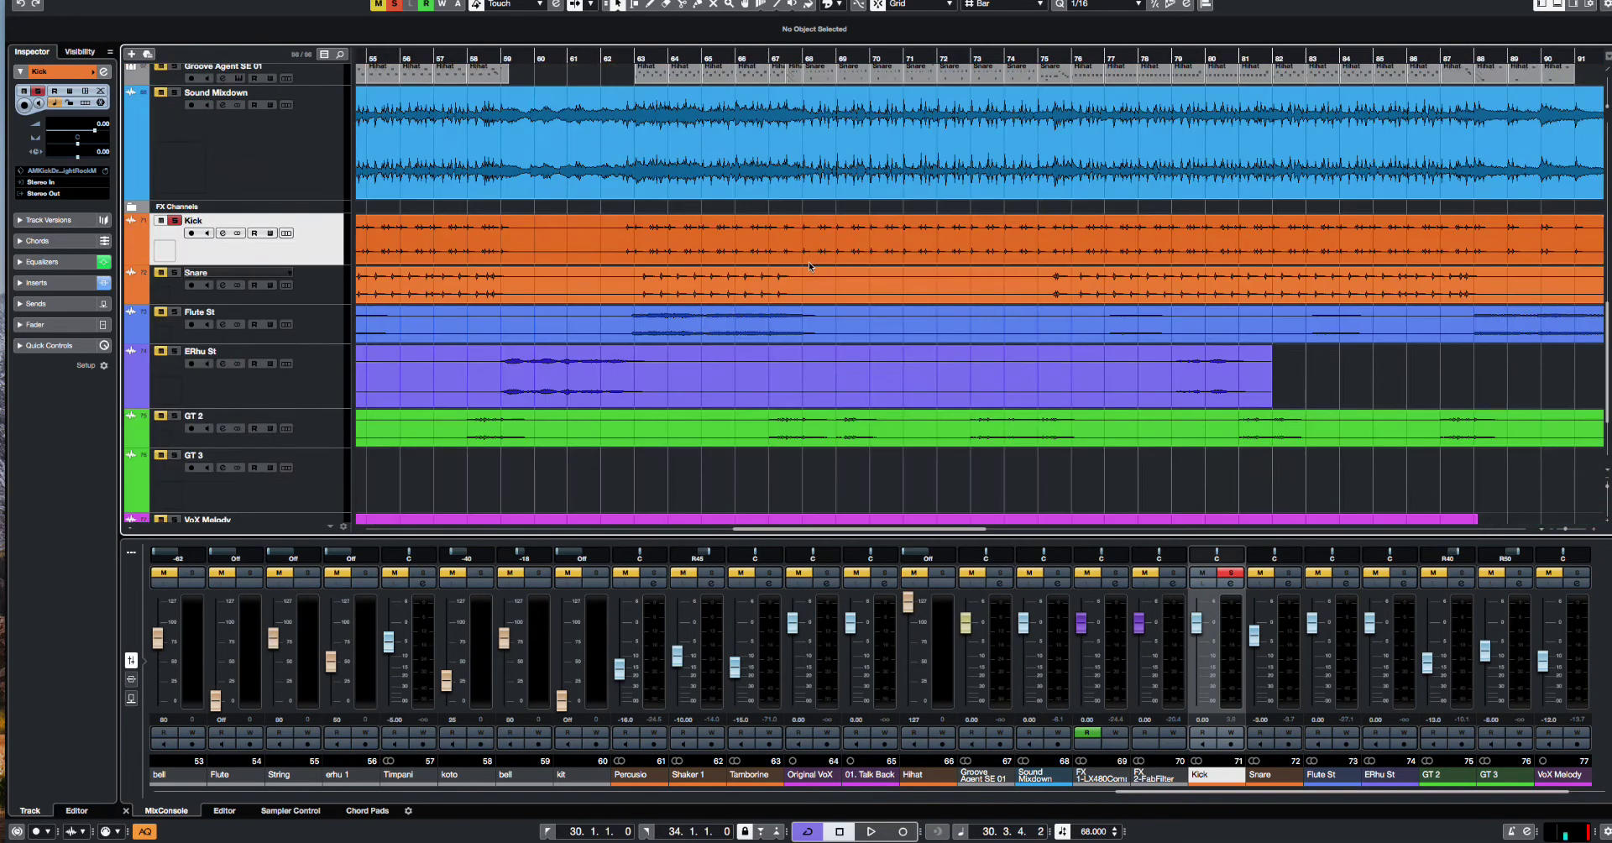
{"action": "scroll", "coordinate": [808, 266], "scroll_direction": "down", "scroll_amount": 3}
{"action": "scroll", "coordinate": [808, 266], "scroll_direction": "left", "scroll_amount": 2}
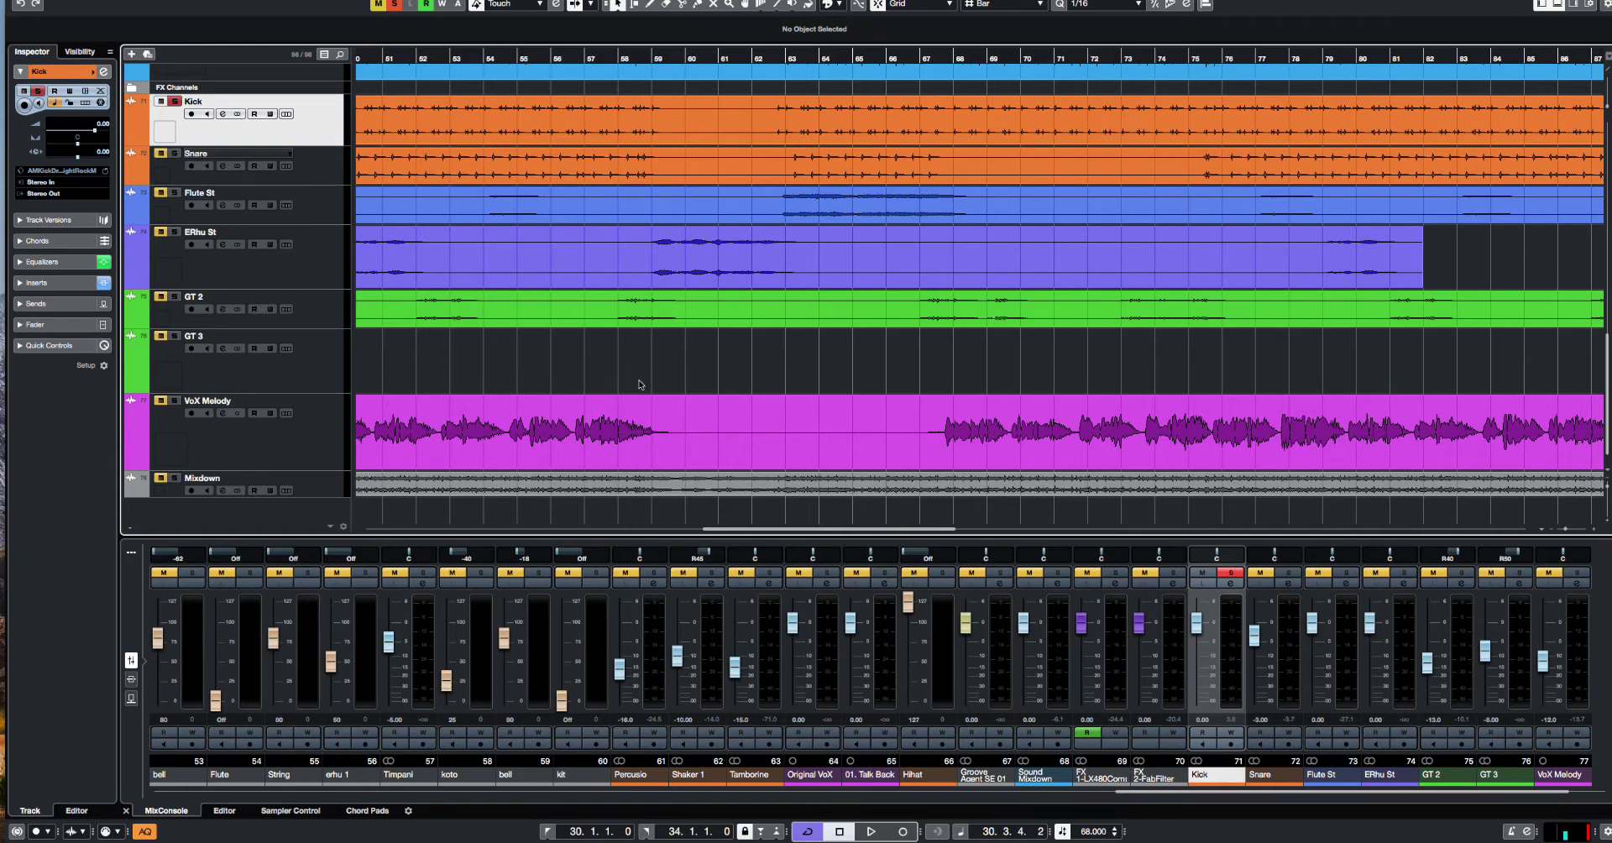
Step: Close the current mix project without saving its changes
{"action": "left_click", "coordinate": [294, 319]}
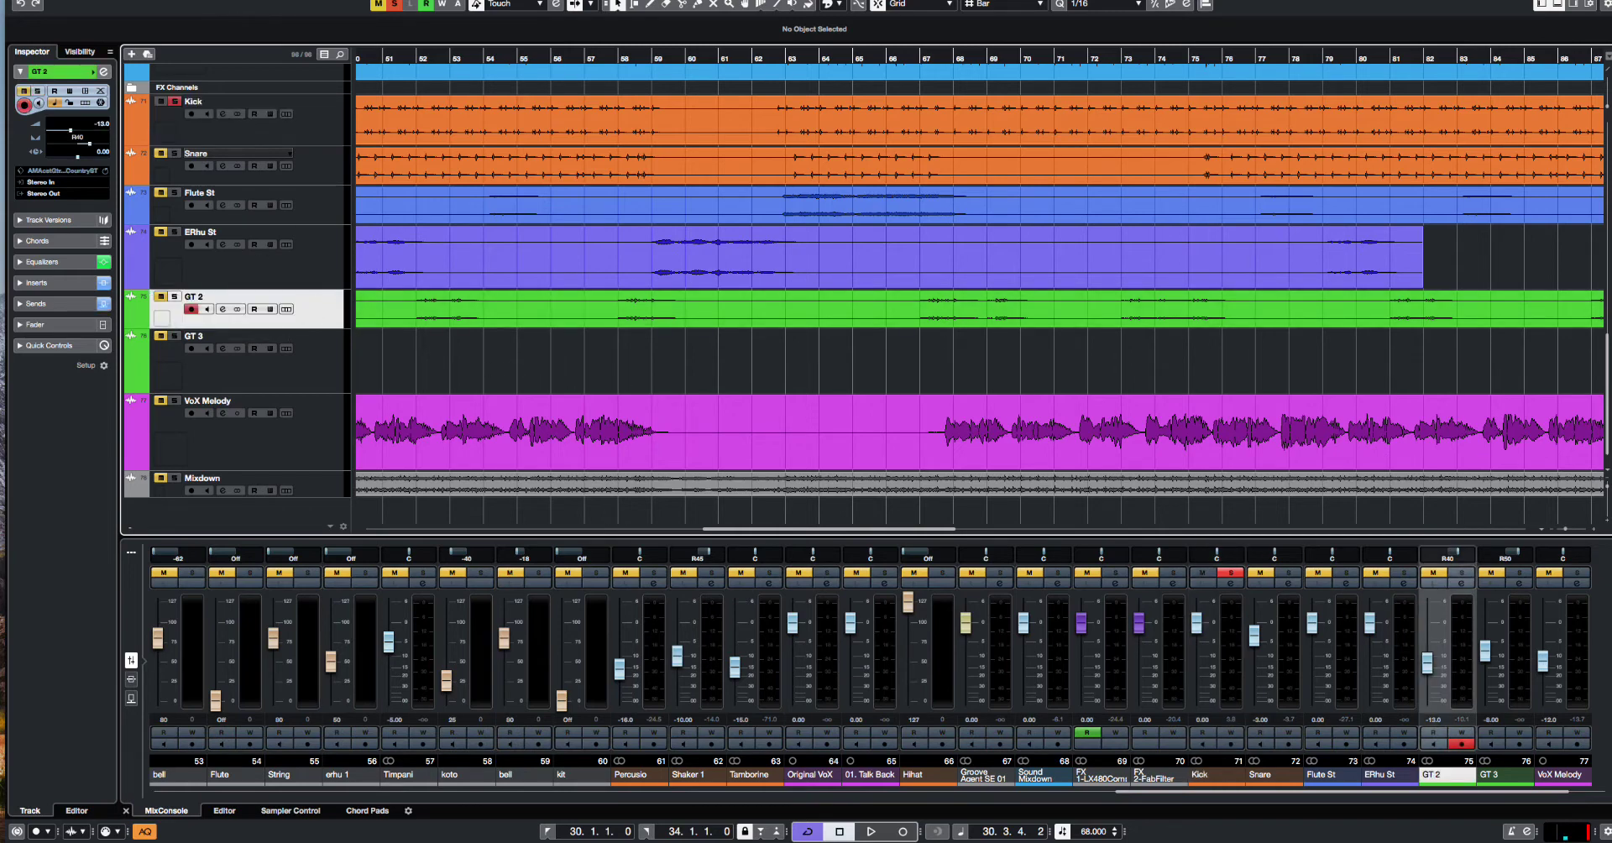
{"action": "key", "text": "super+w"}
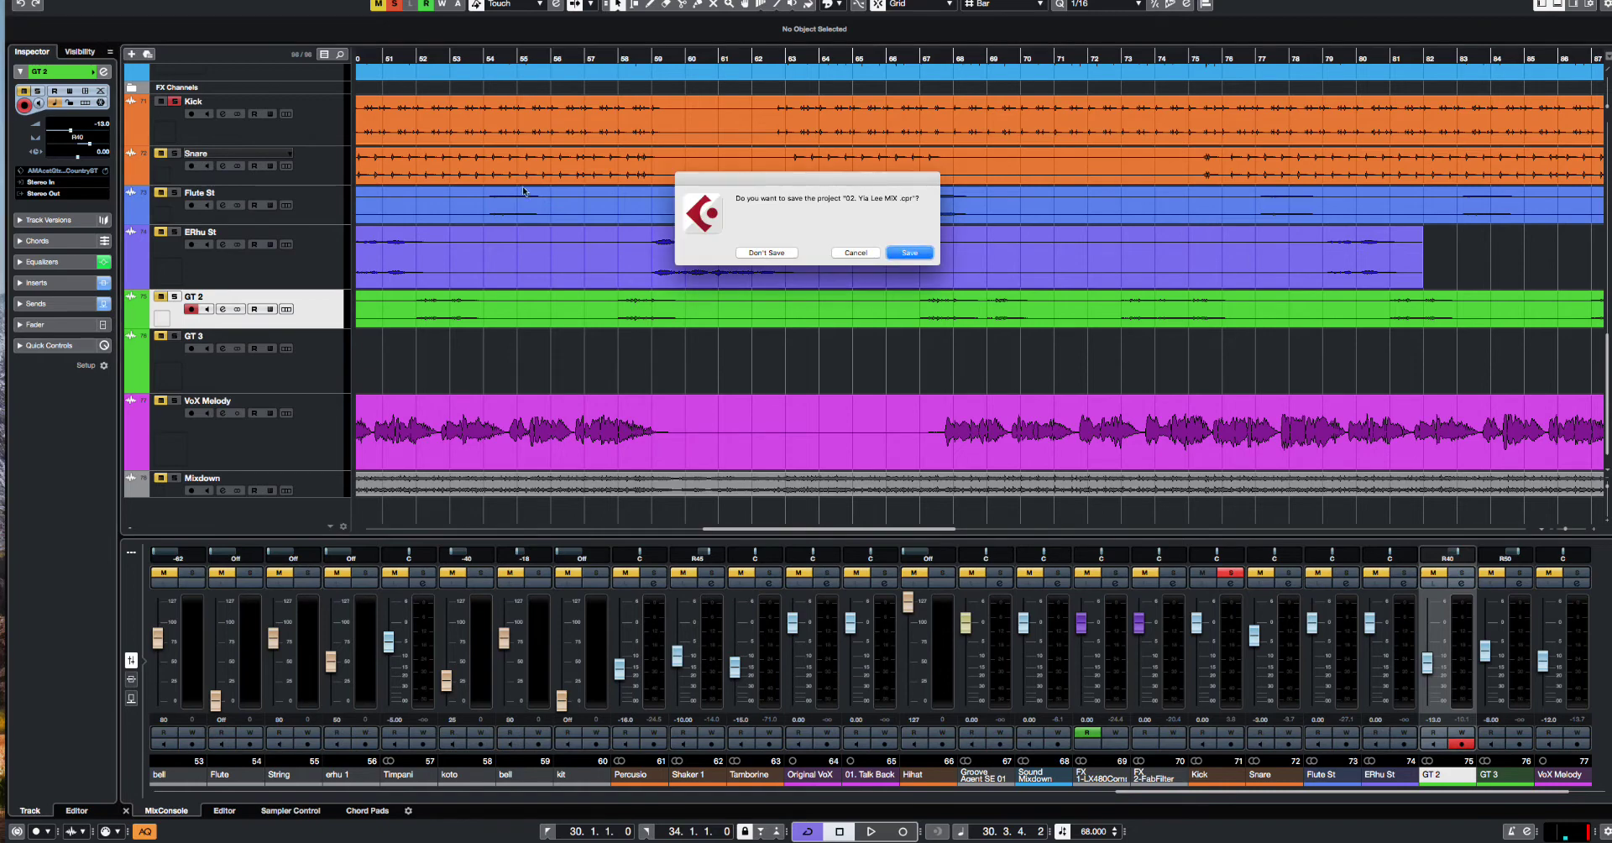
{"action": "left_click", "coordinate": [752, 253]}
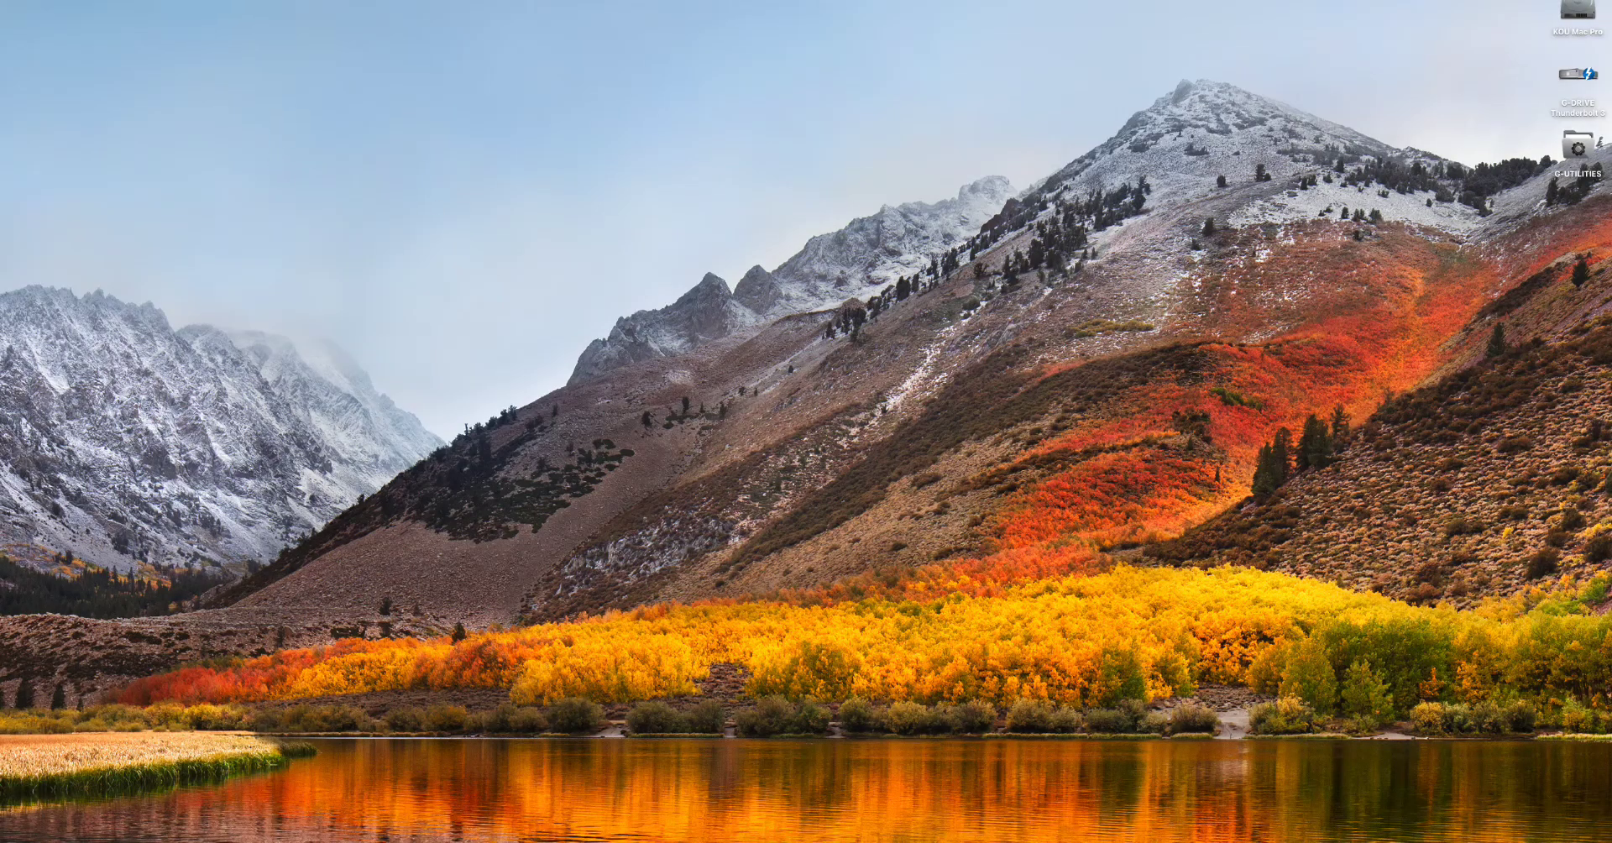
Step: Create a new empty project in the default location
{"action": "left_click", "coordinate": [82, 0]}
{"action": "left_click", "coordinate": [109, 0]}
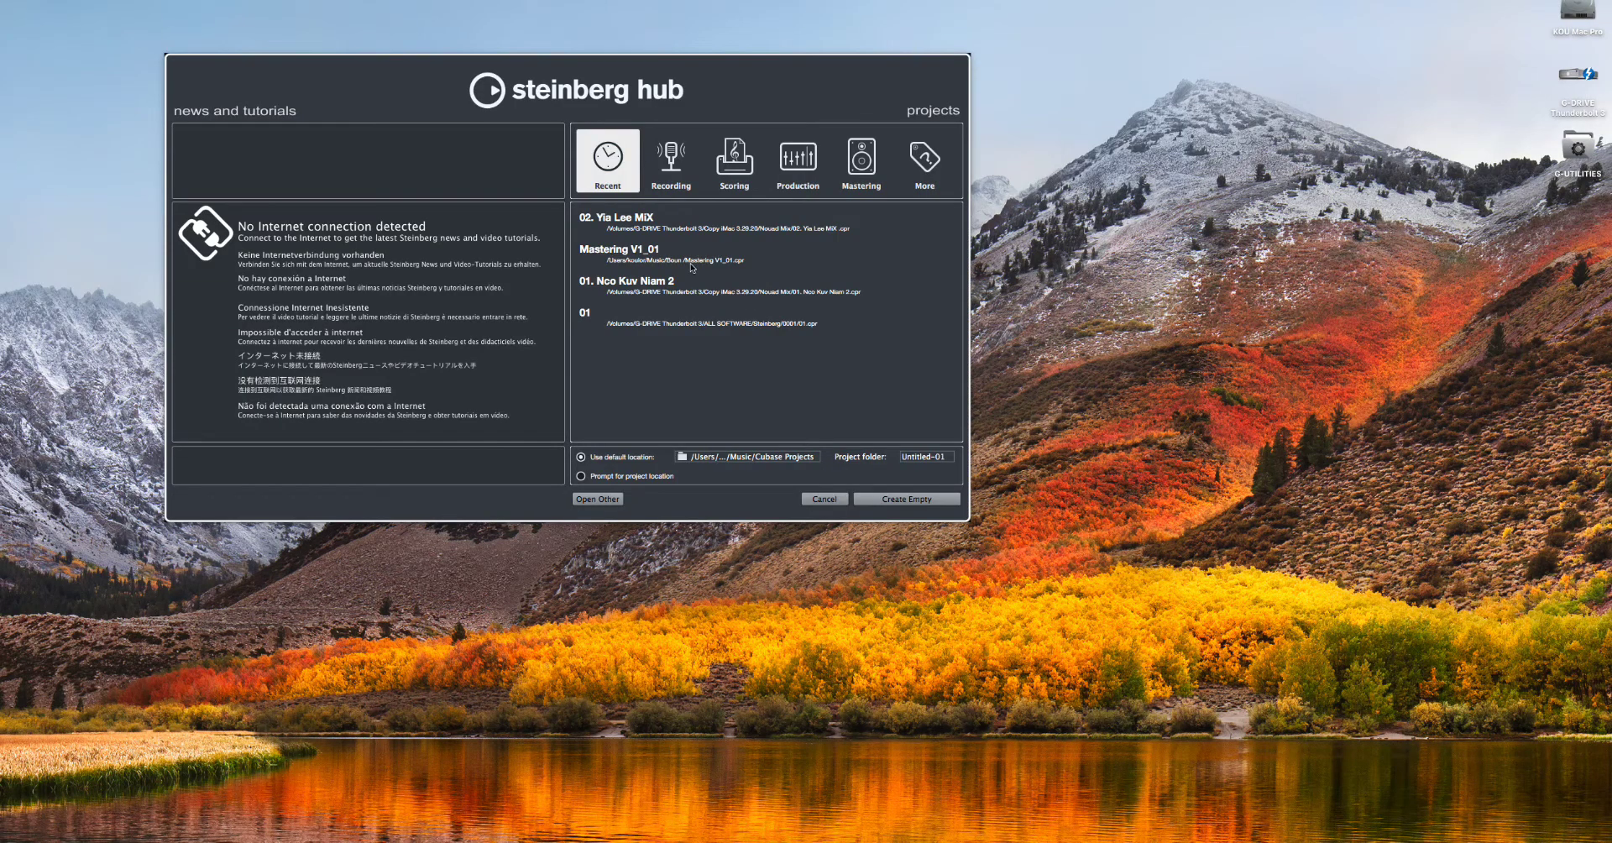
{"action": "left_click", "coordinate": [908, 499]}
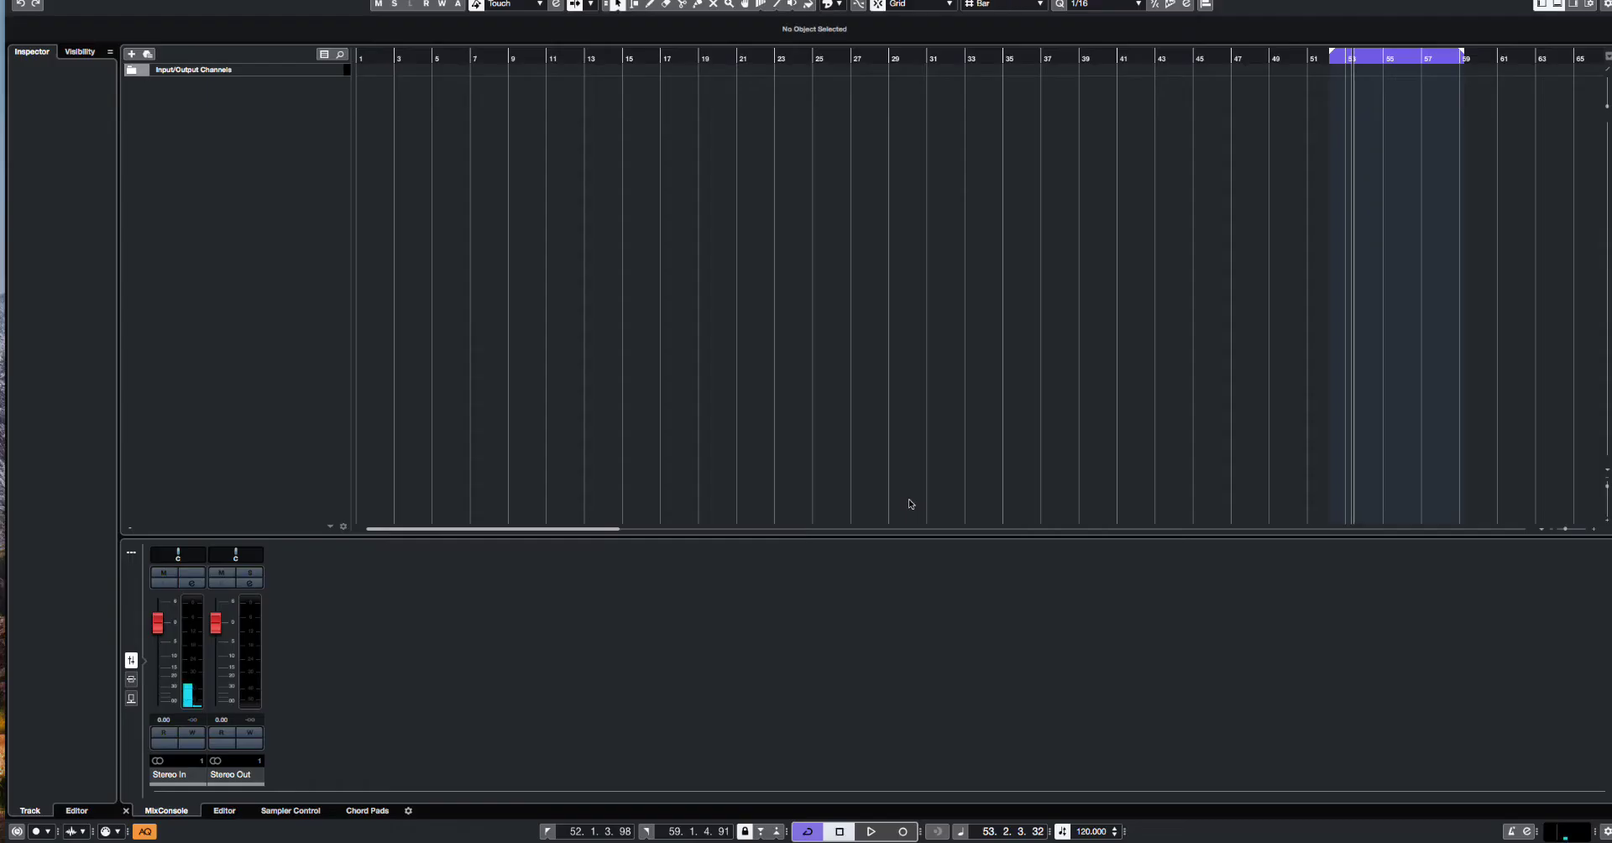
Step: Add one stereo audio track with Input 1 (Mono) as its input and Stereo Out as its output
{"action": "right_click", "coordinate": [281, 145]}
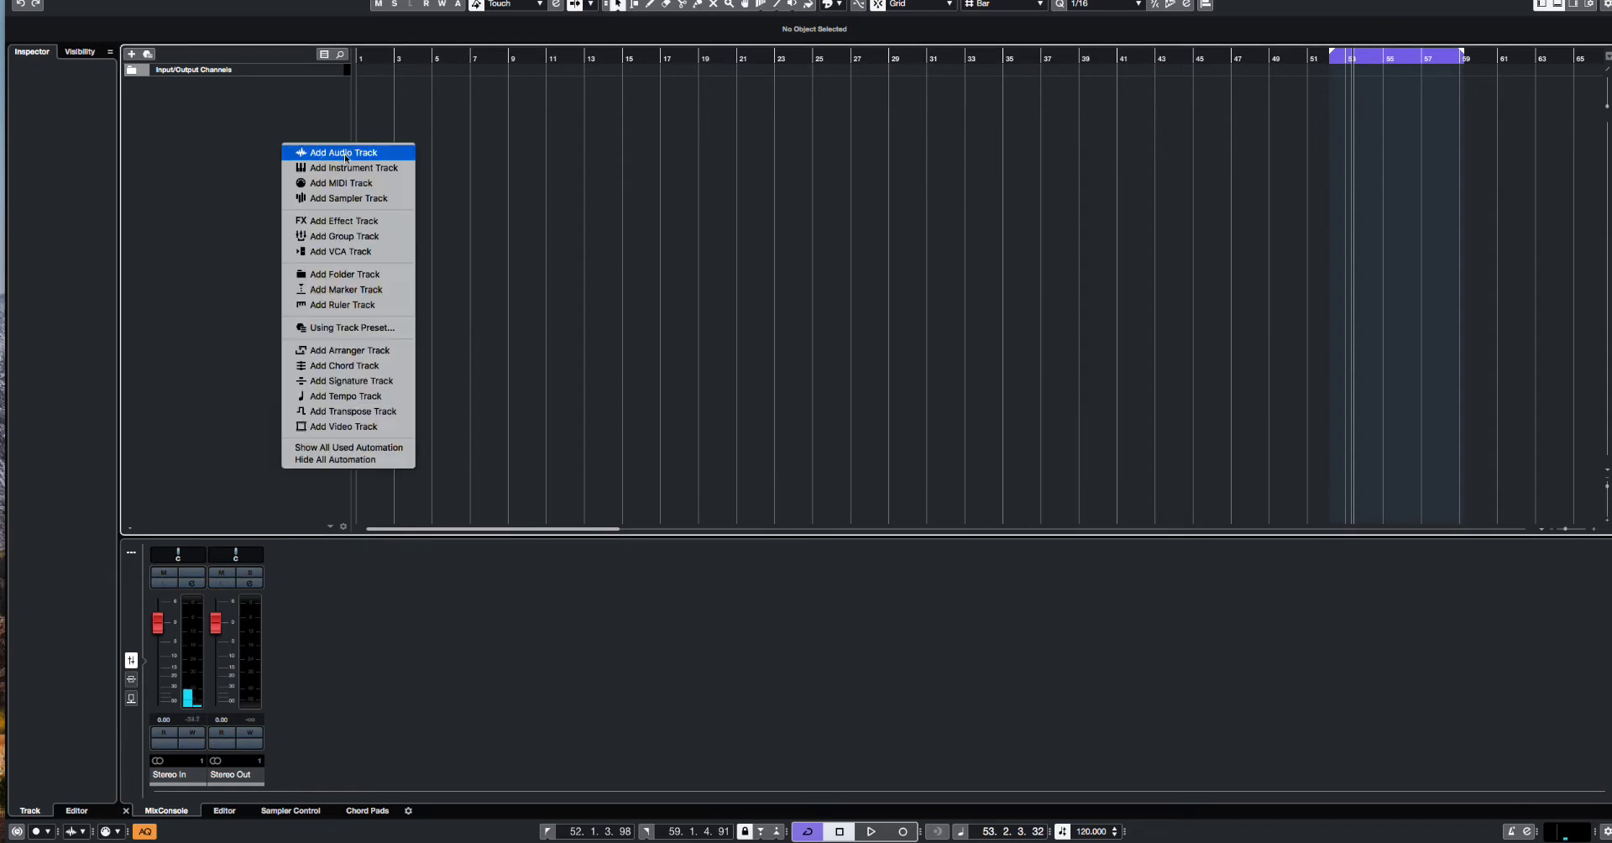
{"action": "left_click", "coordinate": [357, 153]}
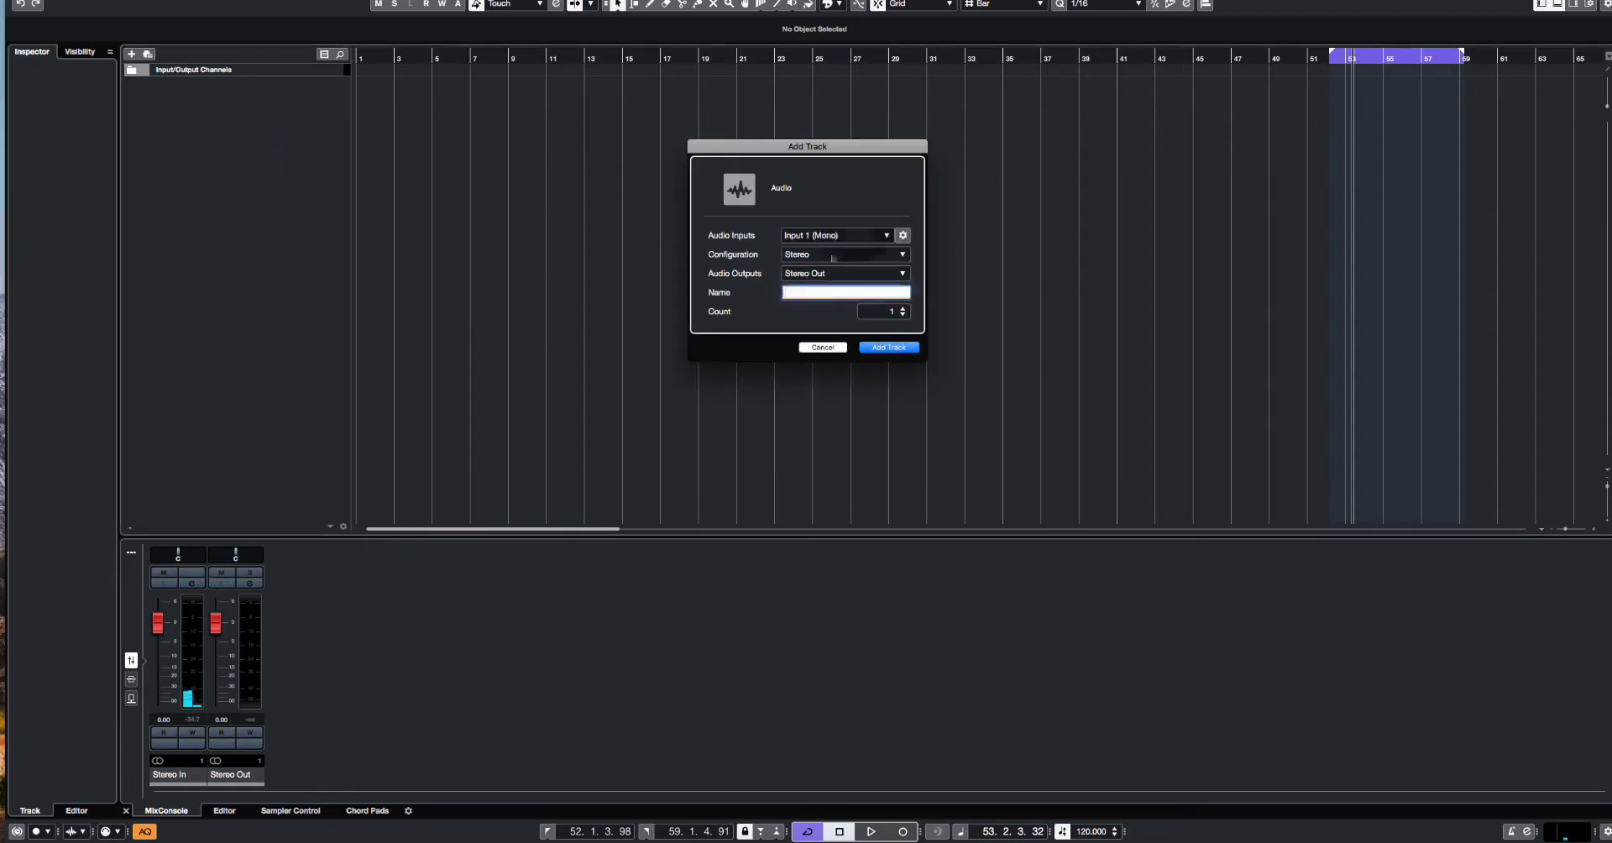
{"action": "left_click", "coordinate": [889, 347]}
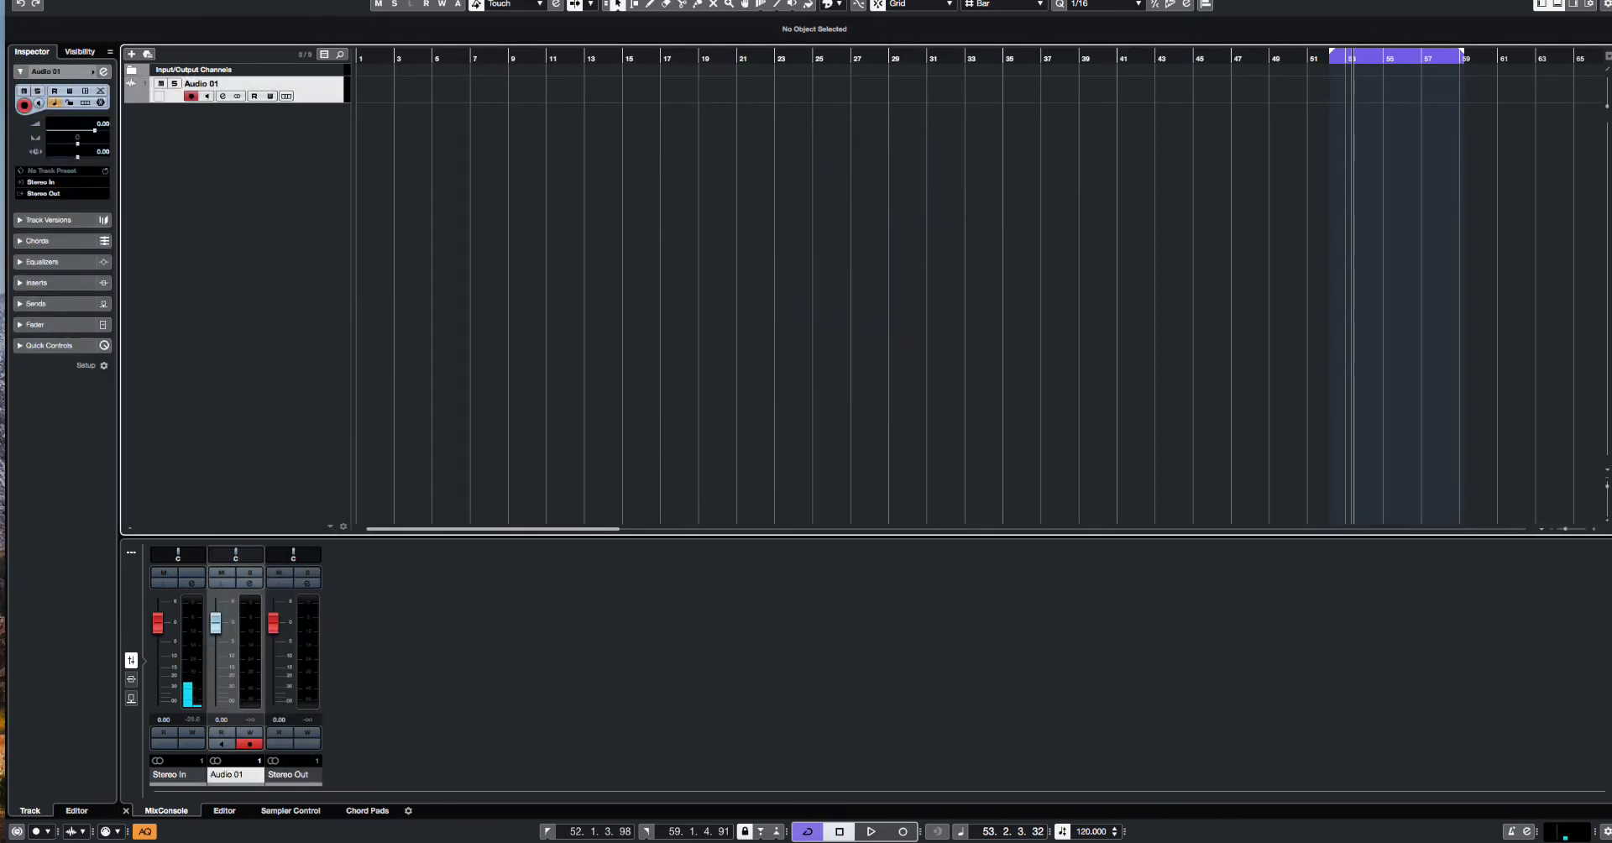
Step: Switch to Finder, open the Boun folder in the user's Music folder, and move the window clear of the track area
{"action": "double_click", "coordinate": [1579, 11]}
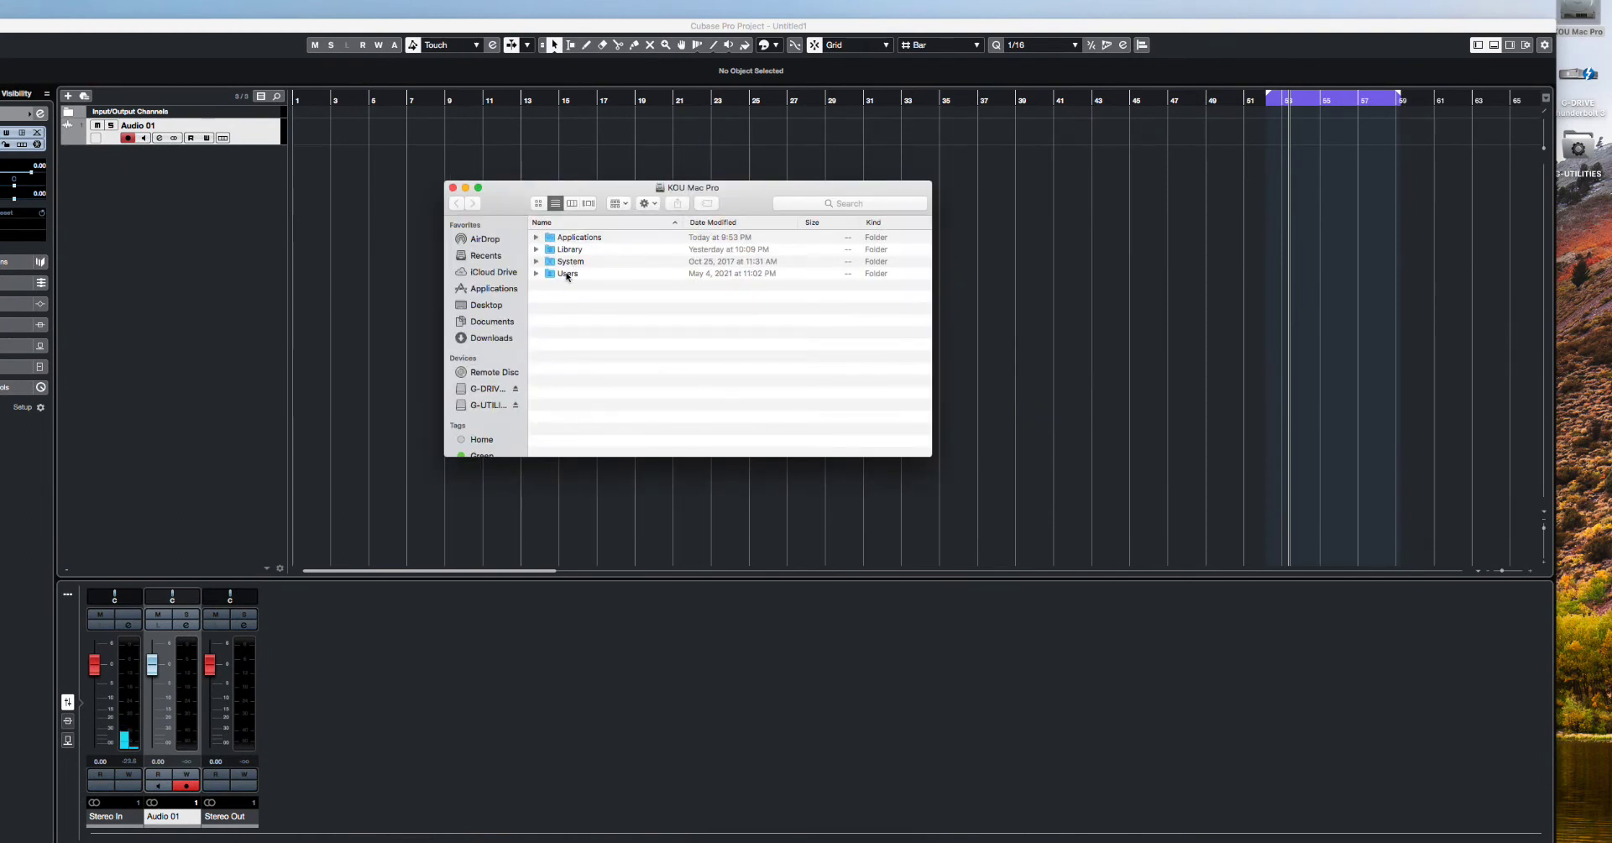
{"action": "double_click", "coordinate": [567, 274]}
{"action": "double_click", "coordinate": [569, 251]}
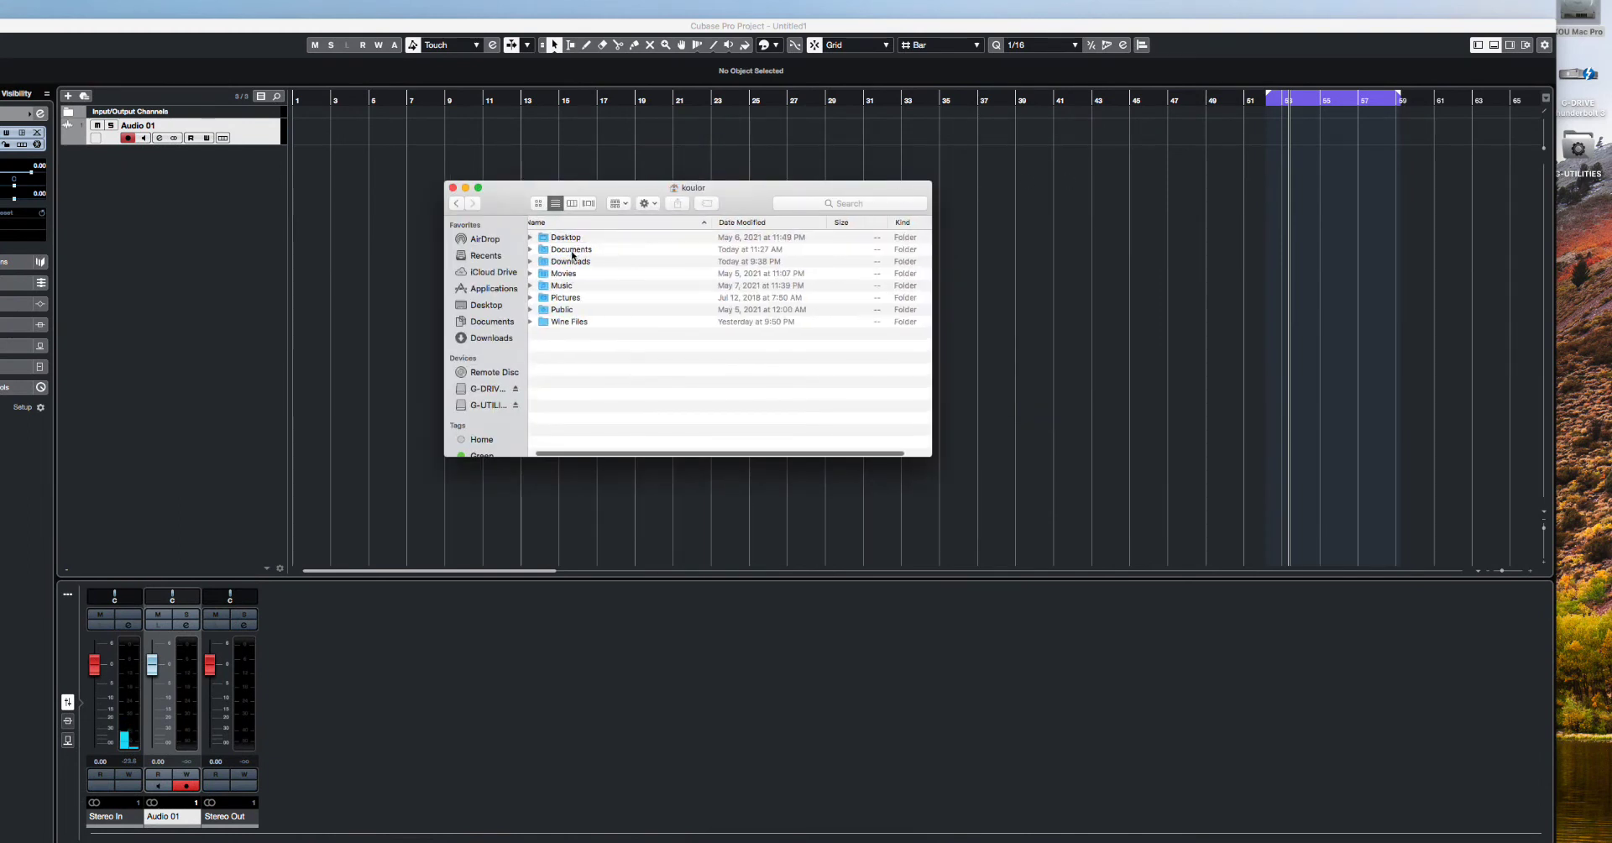
{"action": "double_click", "coordinate": [564, 286]}
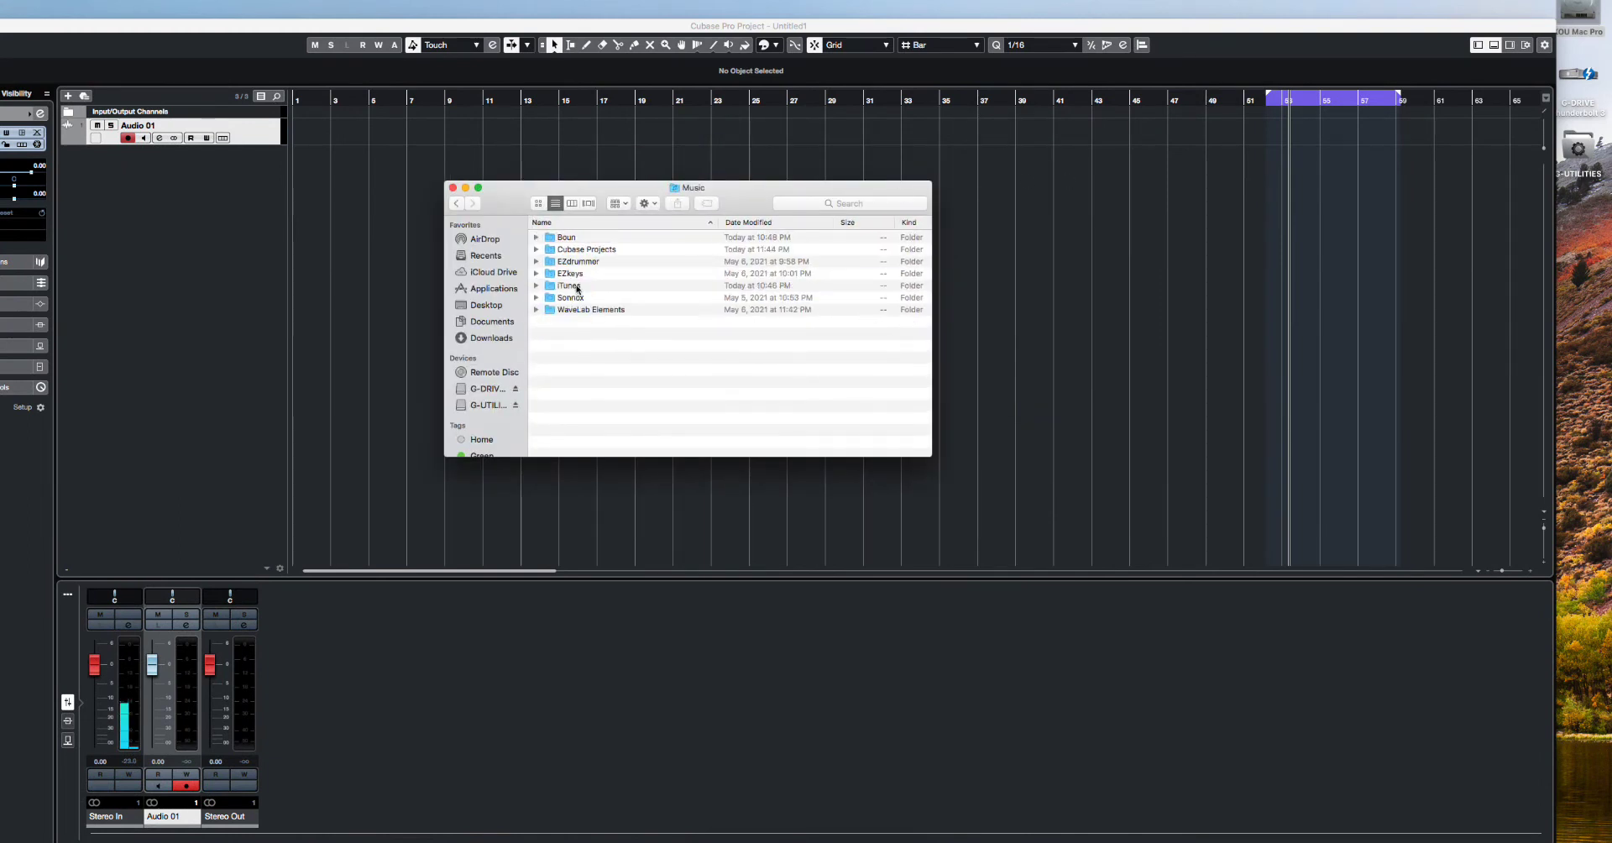
{"action": "double_click", "coordinate": [573, 238]}
{"action": "left_click_drag", "start_coordinate": [515, 202], "coordinate": [1050, 177]}
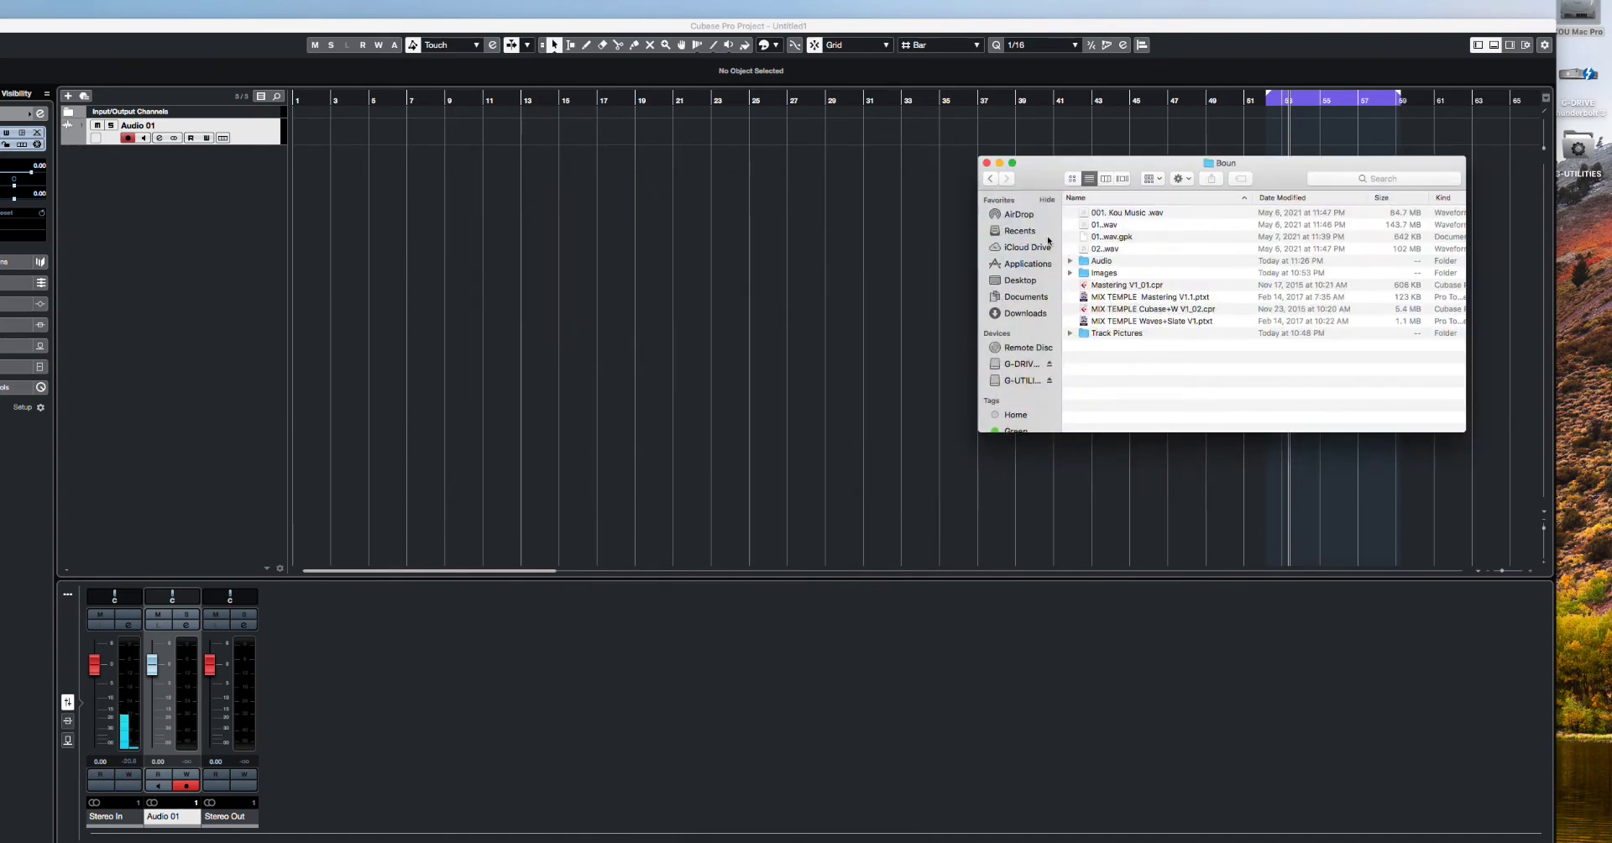
Step: Import the 02..wav file onto its own track without copying or converting it, and enlarge that track's height
{"action": "left_click_drag", "start_coordinate": [1114, 254], "coordinate": [406, 229]}
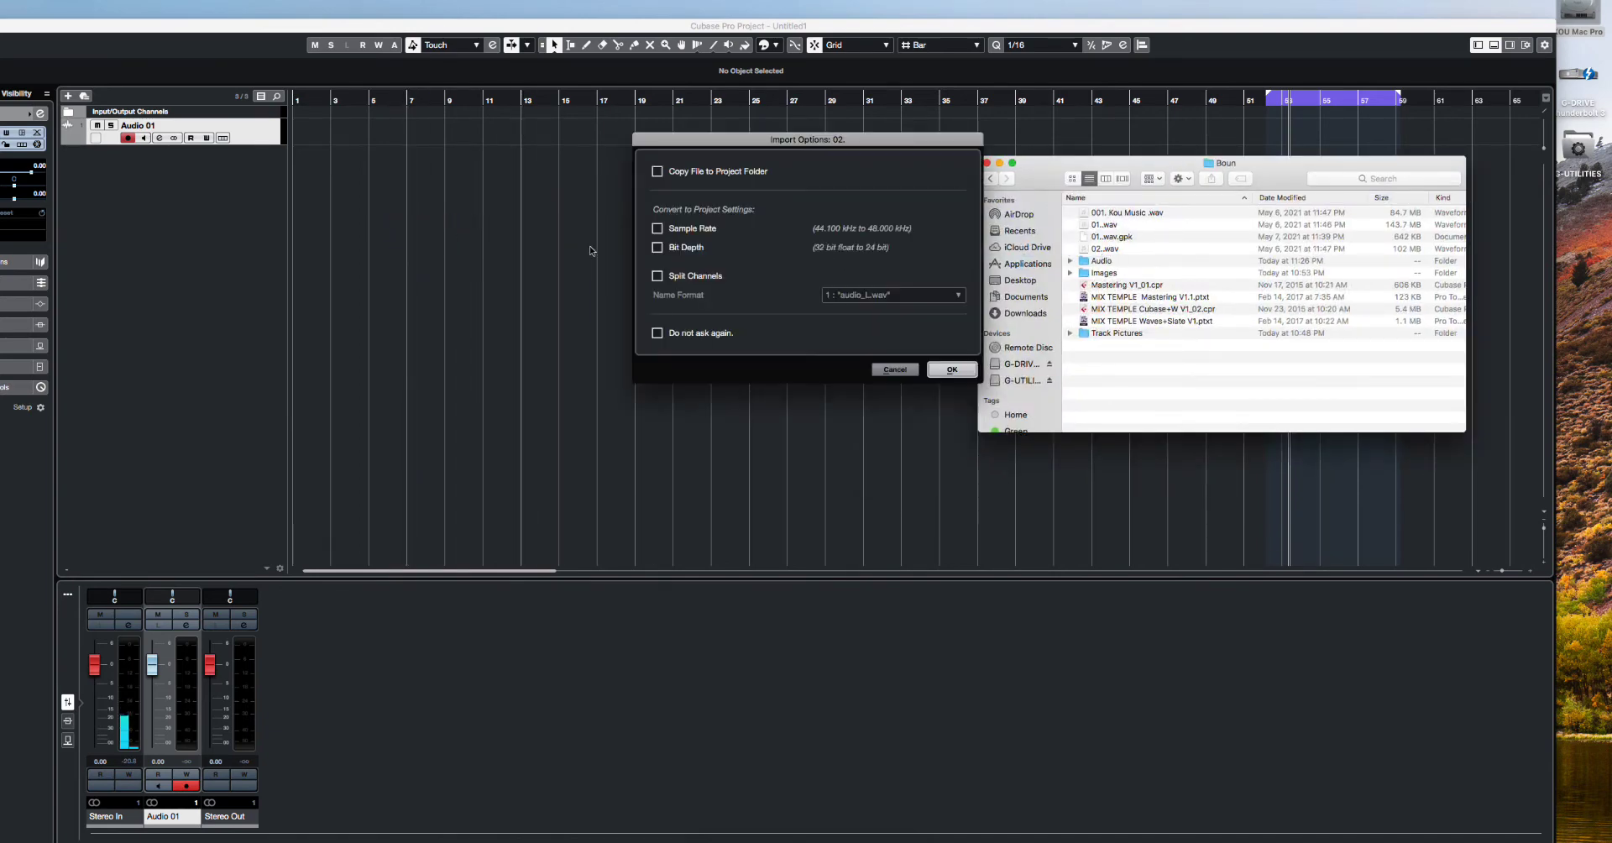
{"action": "left_click", "coordinate": [966, 373]}
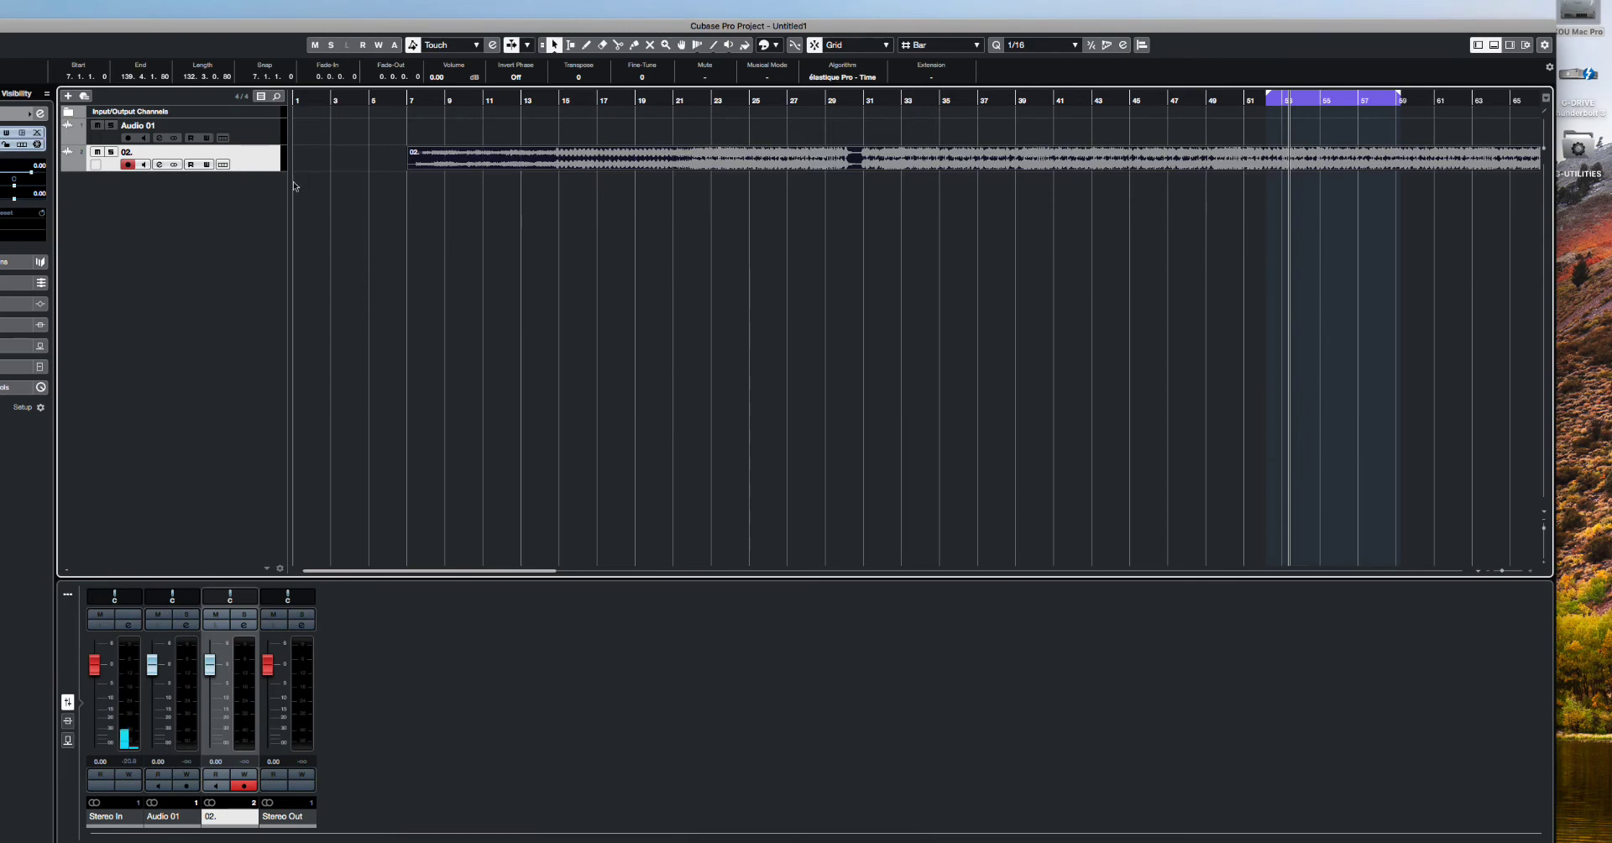
{"action": "left_click_drag", "start_coordinate": [268, 170], "coordinate": [267, 271]}
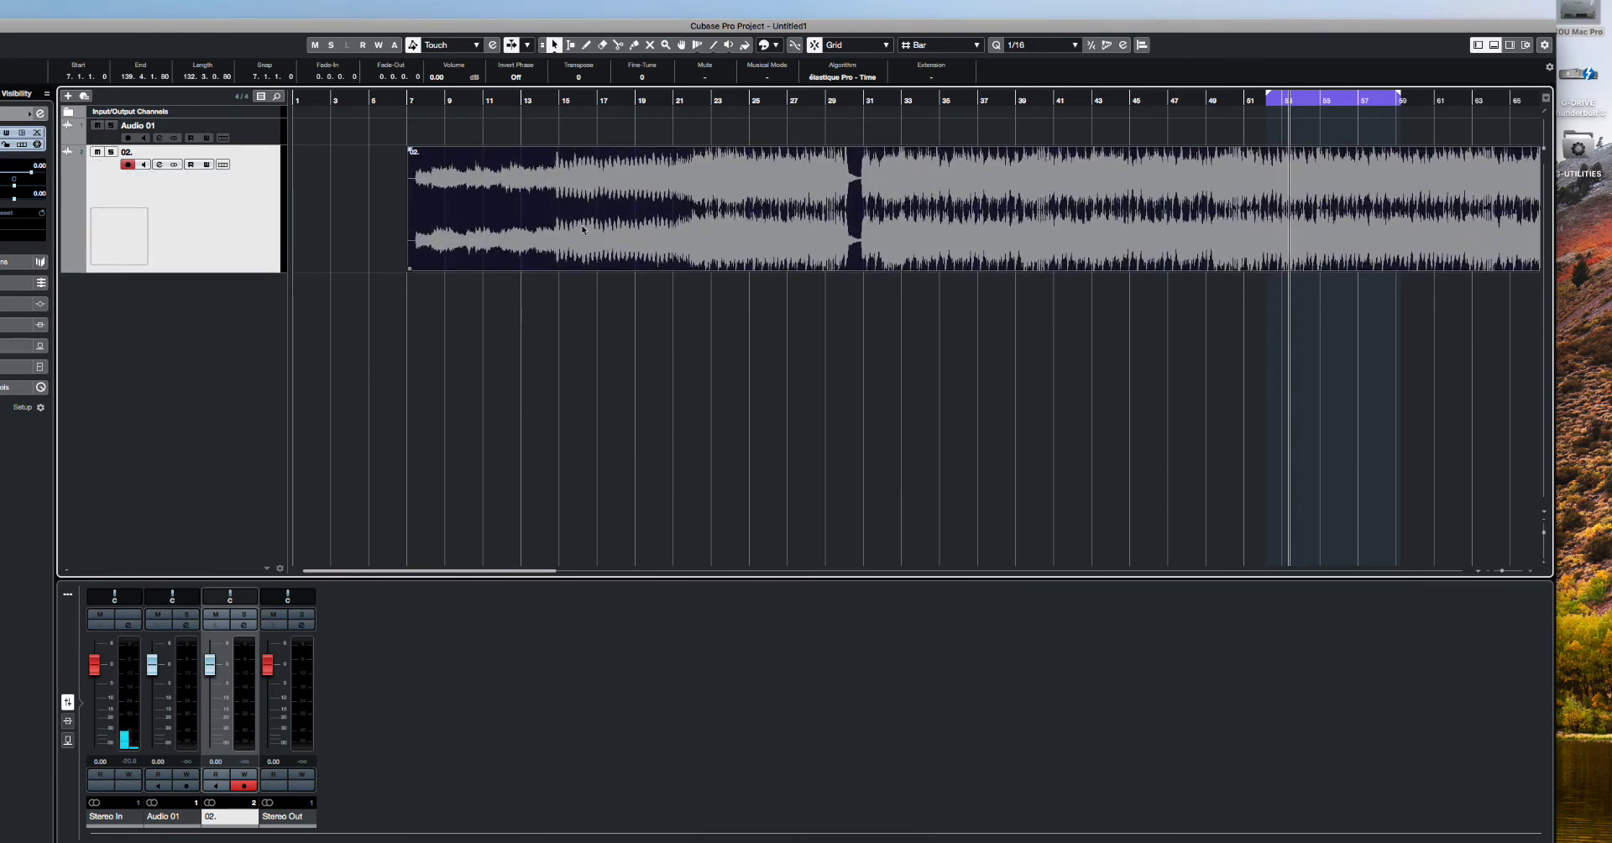
Step: Move the 02. clip to start at bar 1 and lower its event volume to -2.54 dB
{"action": "left_click_drag", "start_coordinate": [716, 221], "coordinate": [576, 233]}
{"action": "scroll", "coordinate": [1178, 189], "scroll_direction": "right", "scroll_amount": 10}
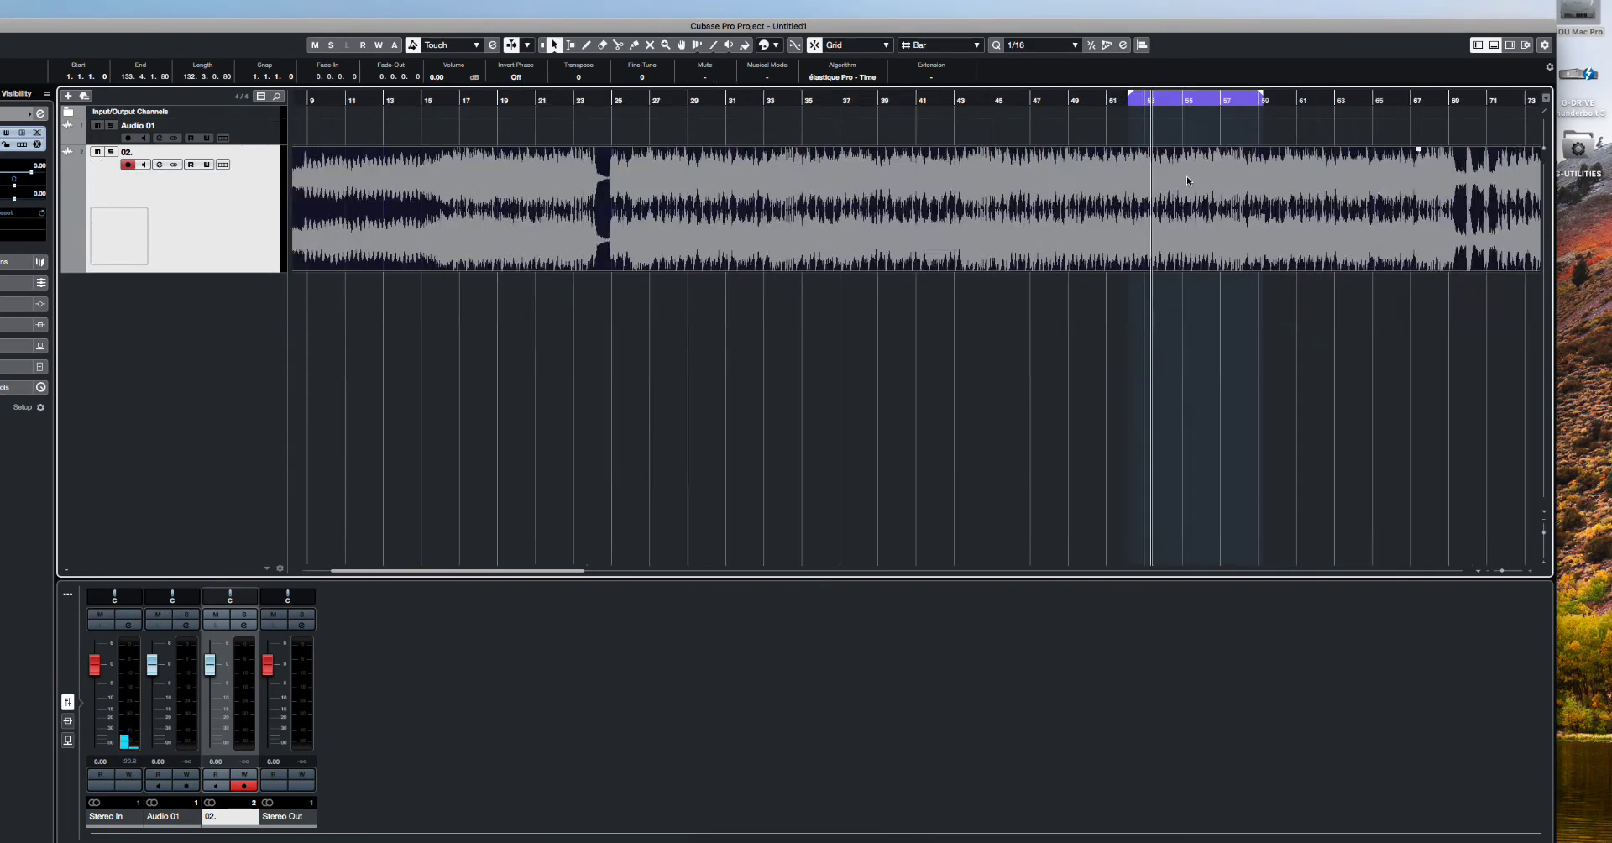
{"action": "left_click_drag", "start_coordinate": [655, 149], "coordinate": [665, 179]}
{"action": "scroll", "coordinate": [666, 179], "scroll_direction": "left", "scroll_amount": 10}
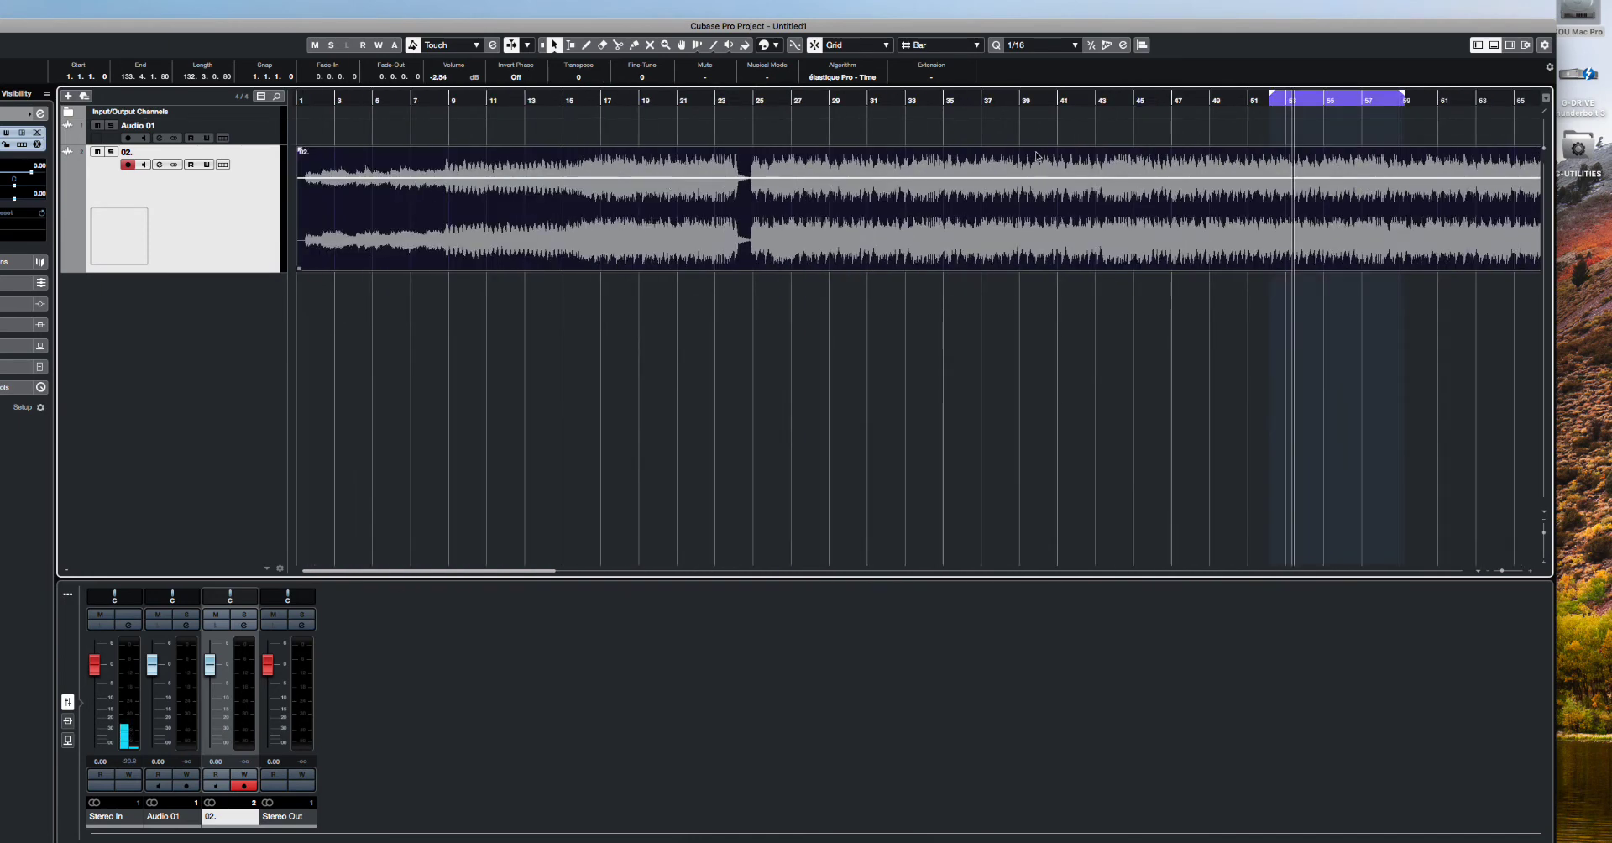
Step: Set the loop range to about bars 35 to 48 and play the 02. track from inside it with auto-scroll on
{"action": "left_click_drag", "start_coordinate": [944, 97], "coordinate": [1182, 120]}
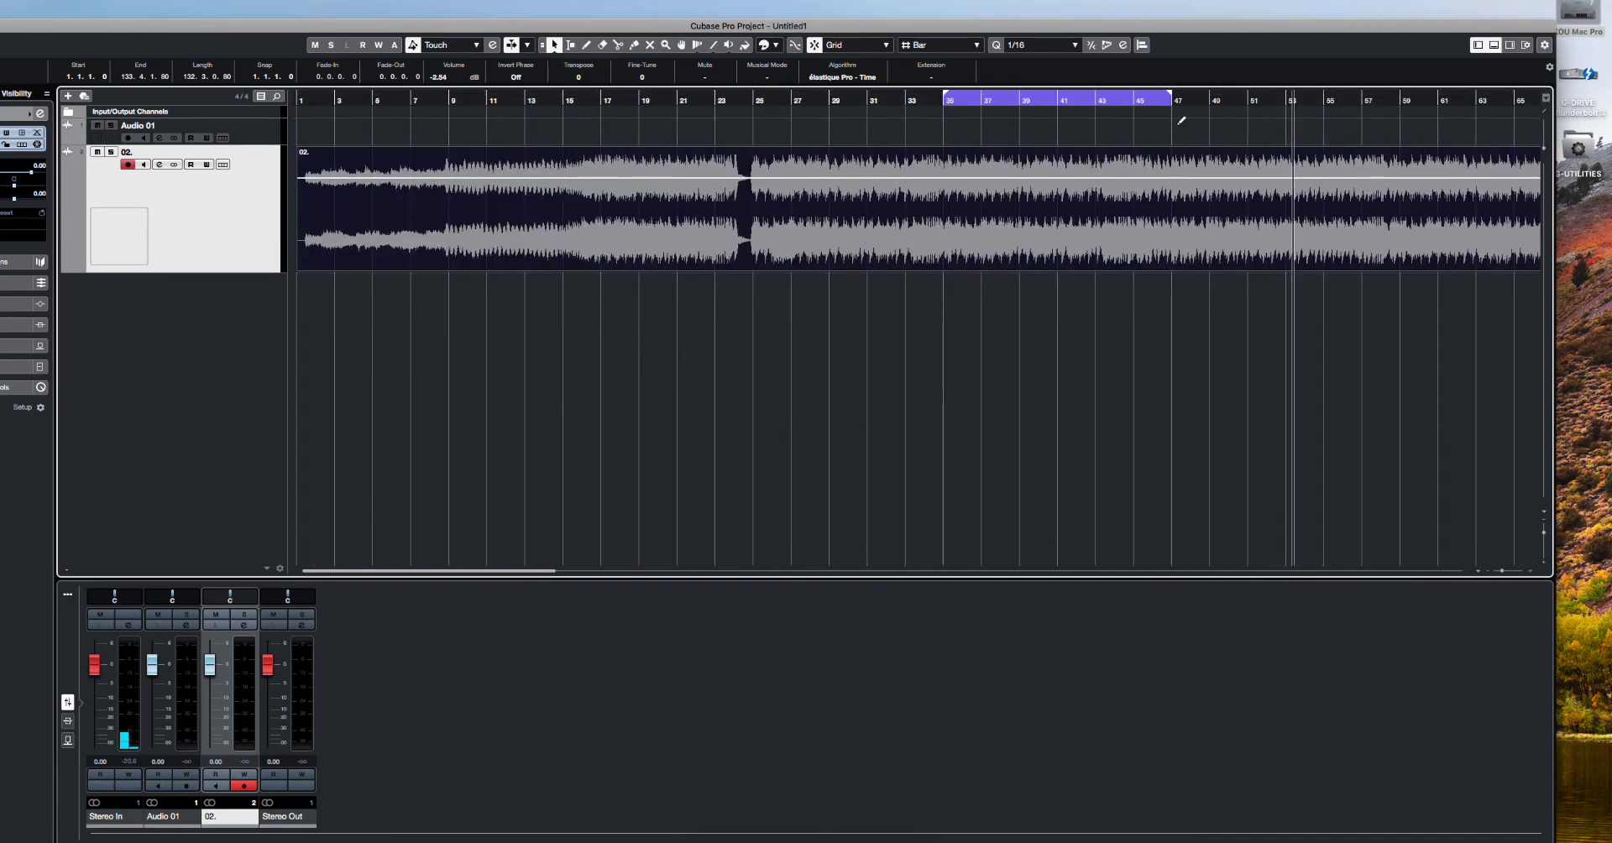
{"action": "left_click", "coordinate": [999, 99]}
{"action": "key", "text": "space"}
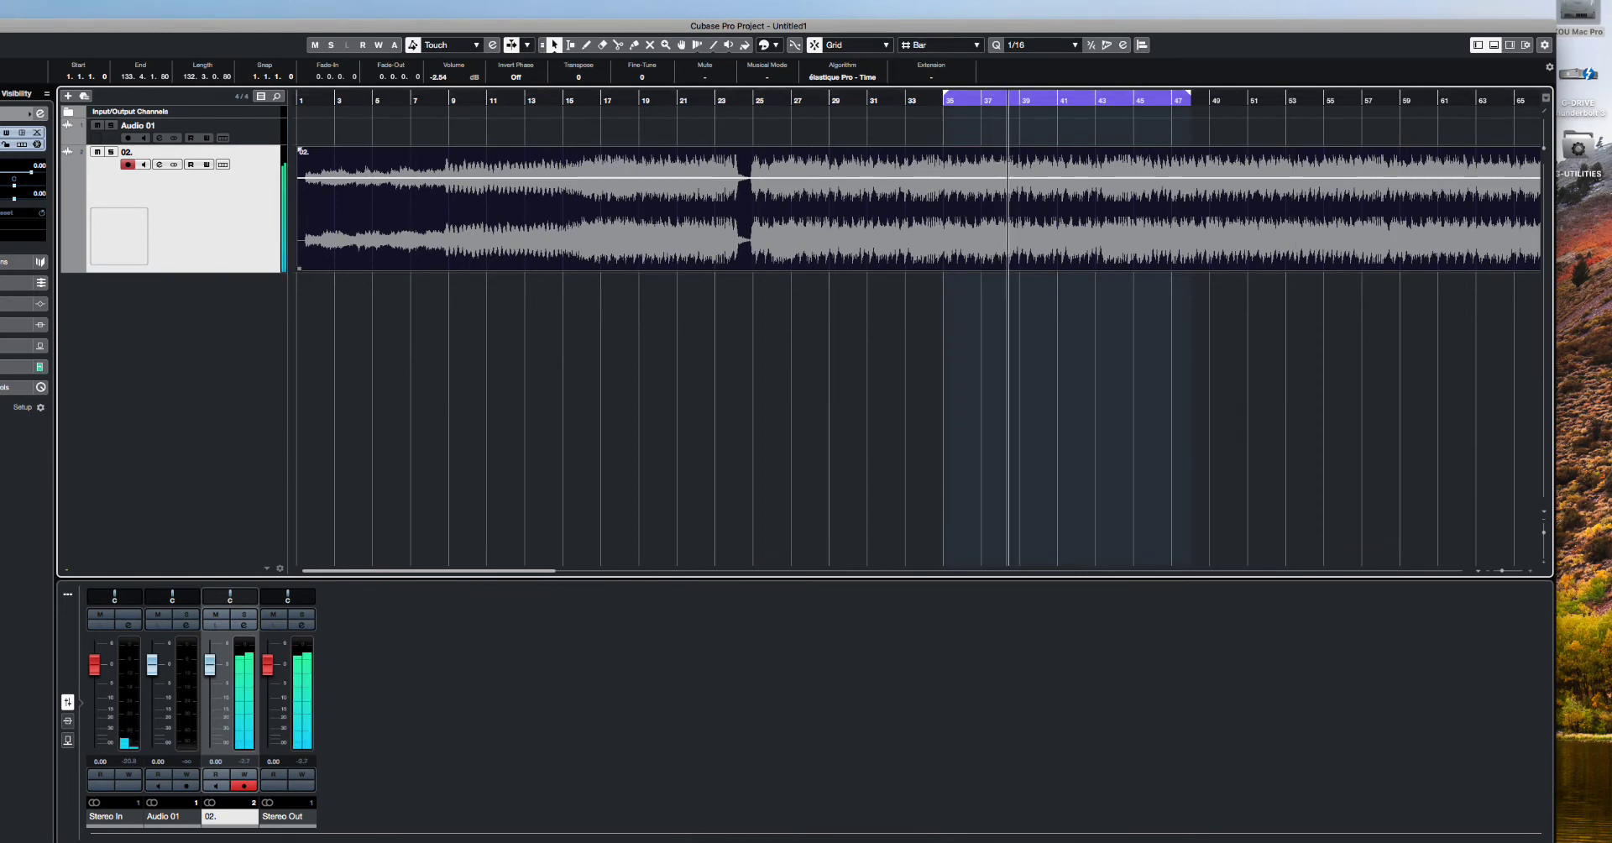
{"action": "key", "text": "f"}
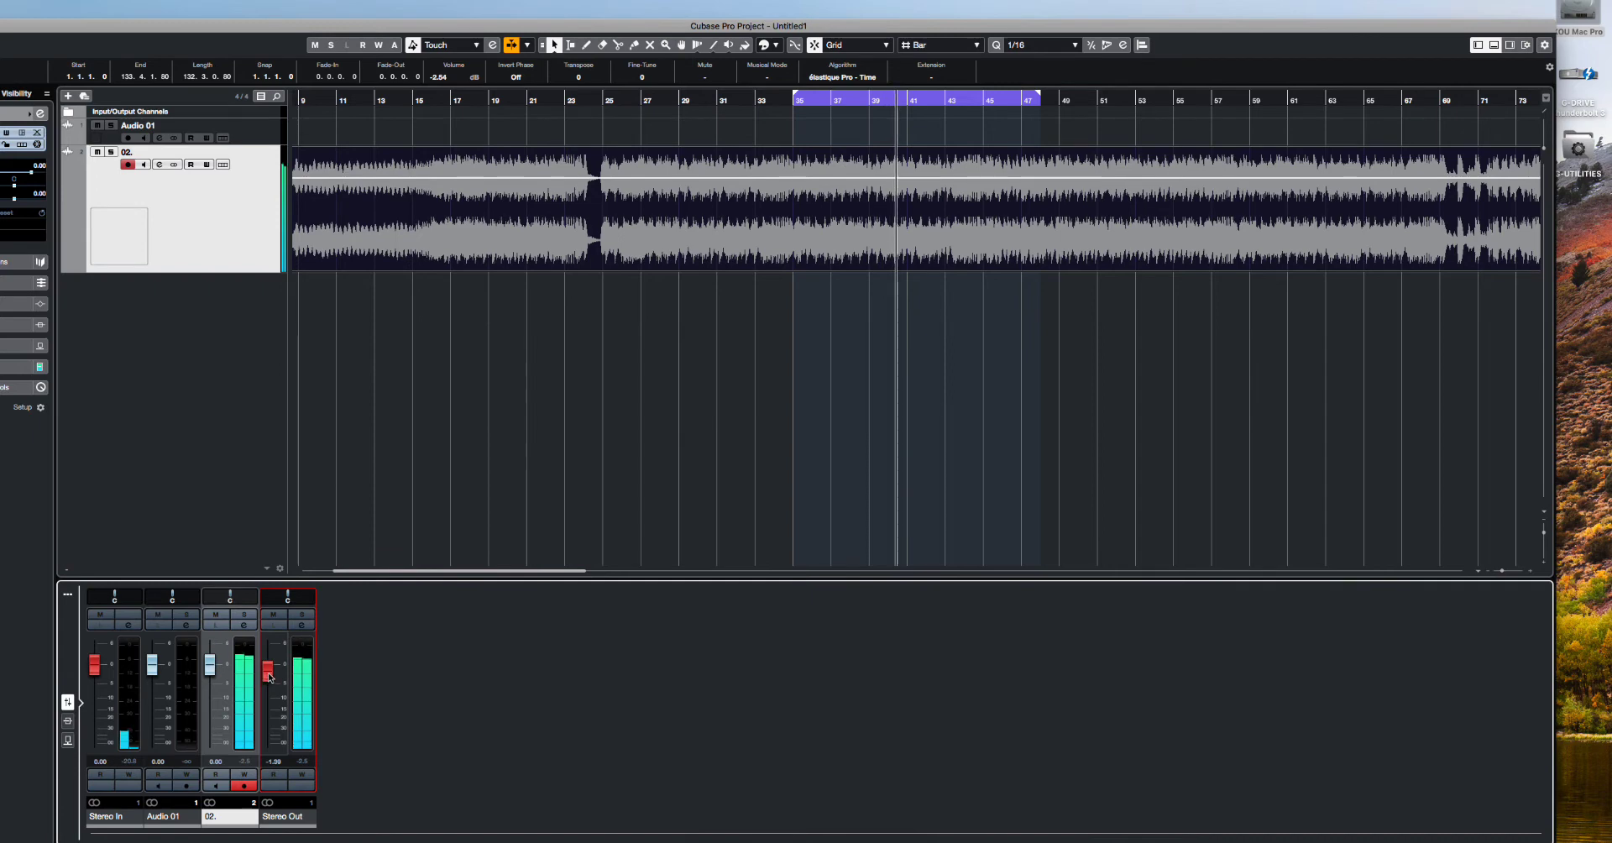
Step: Search the track presets for "Master" and load AM - 70s Mastering 1 onto the 02. track
{"action": "right_click", "coordinate": [225, 209]}
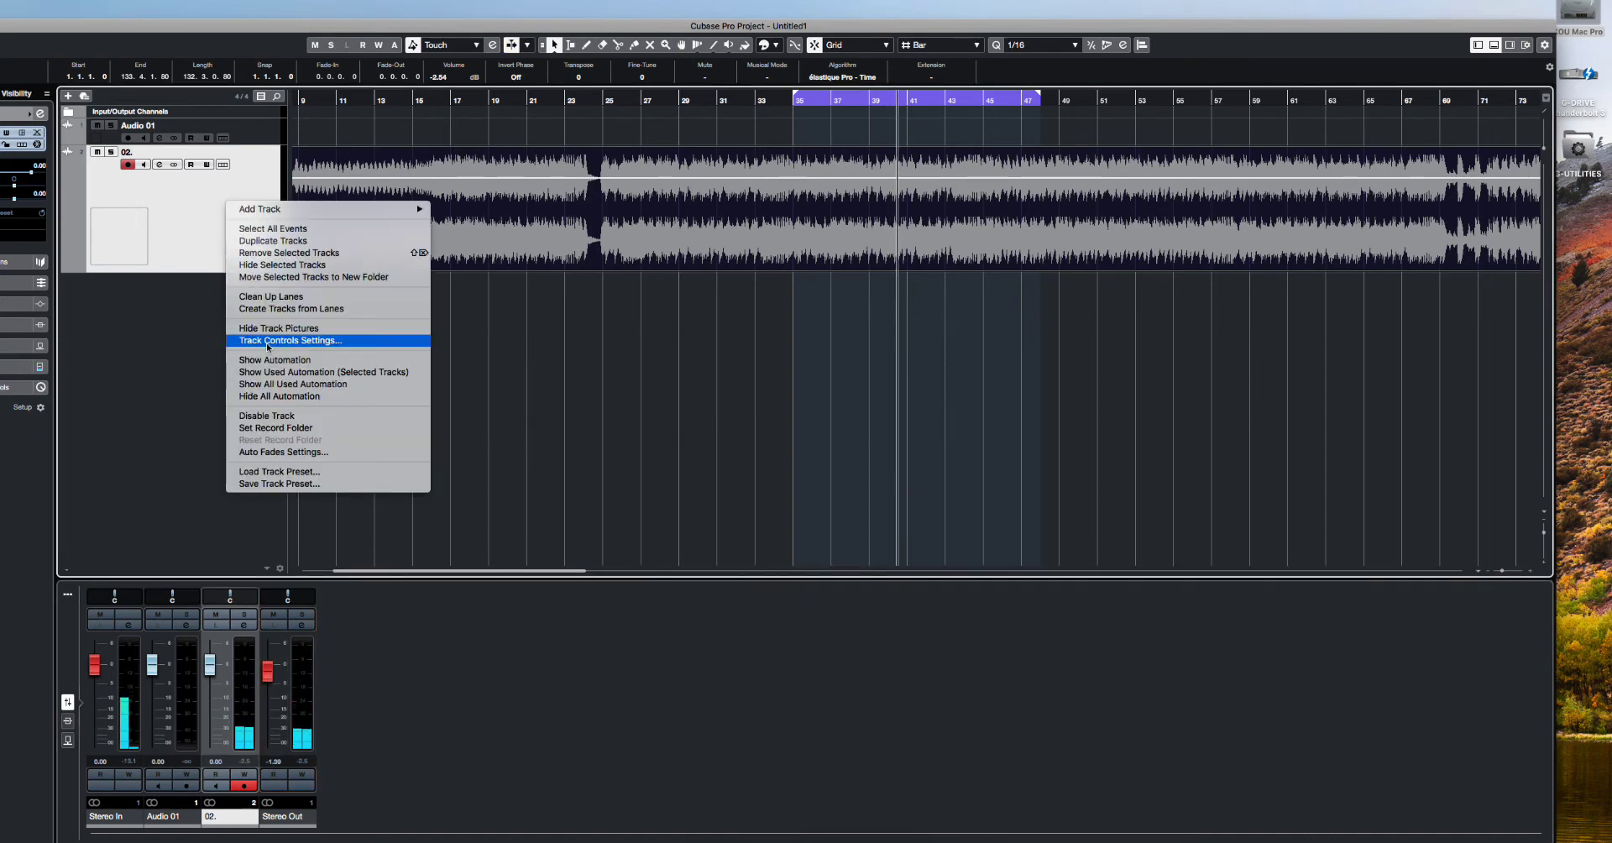
{"action": "left_click", "coordinate": [640, 392]}
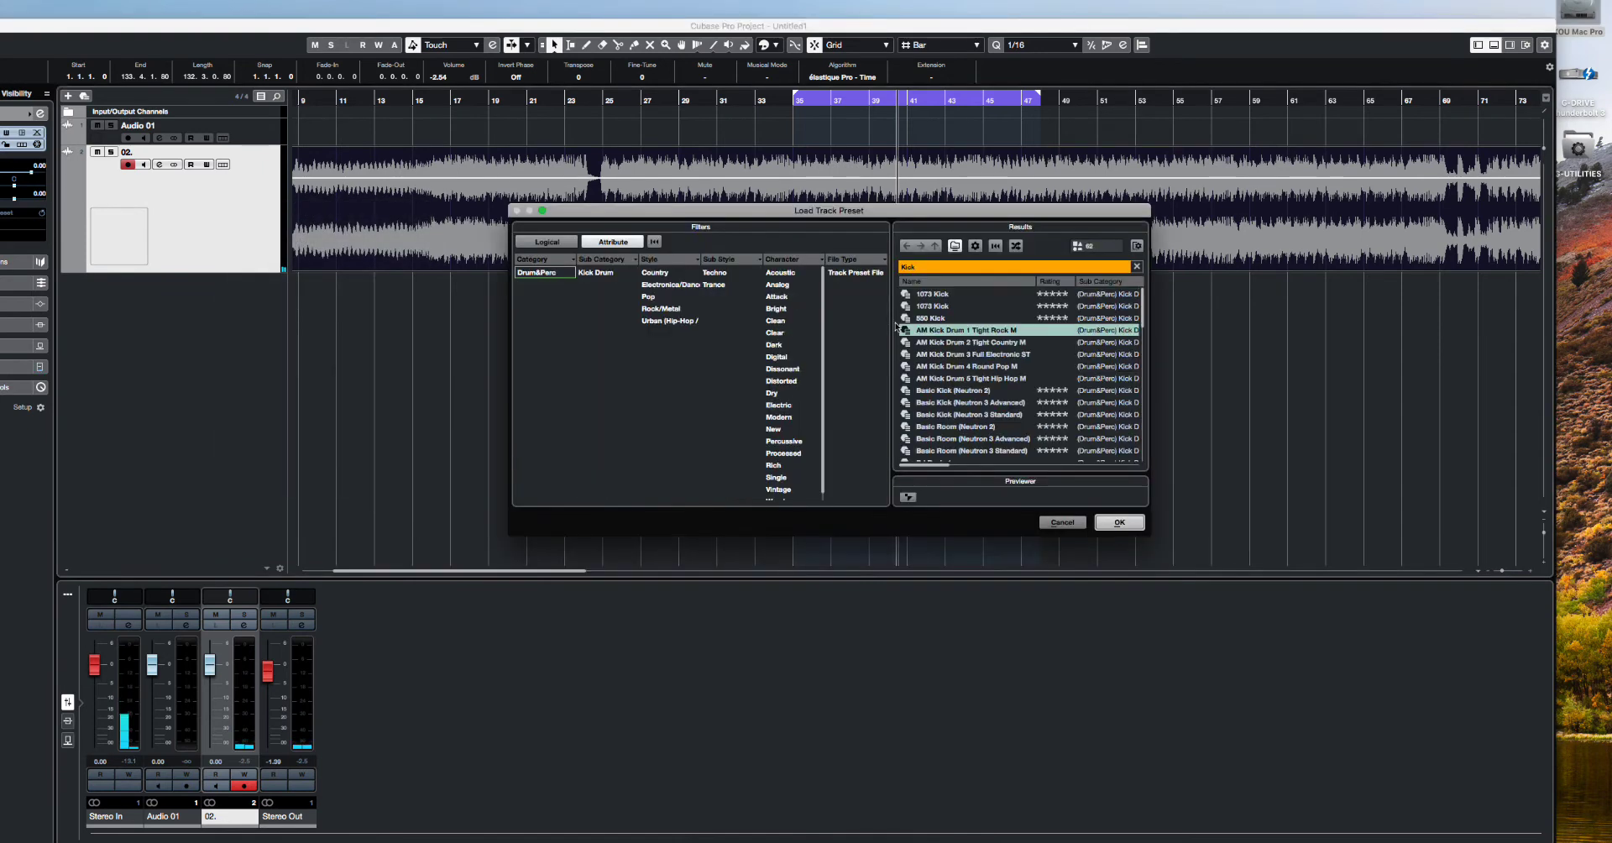
{"action": "left_click", "coordinate": [943, 266]}
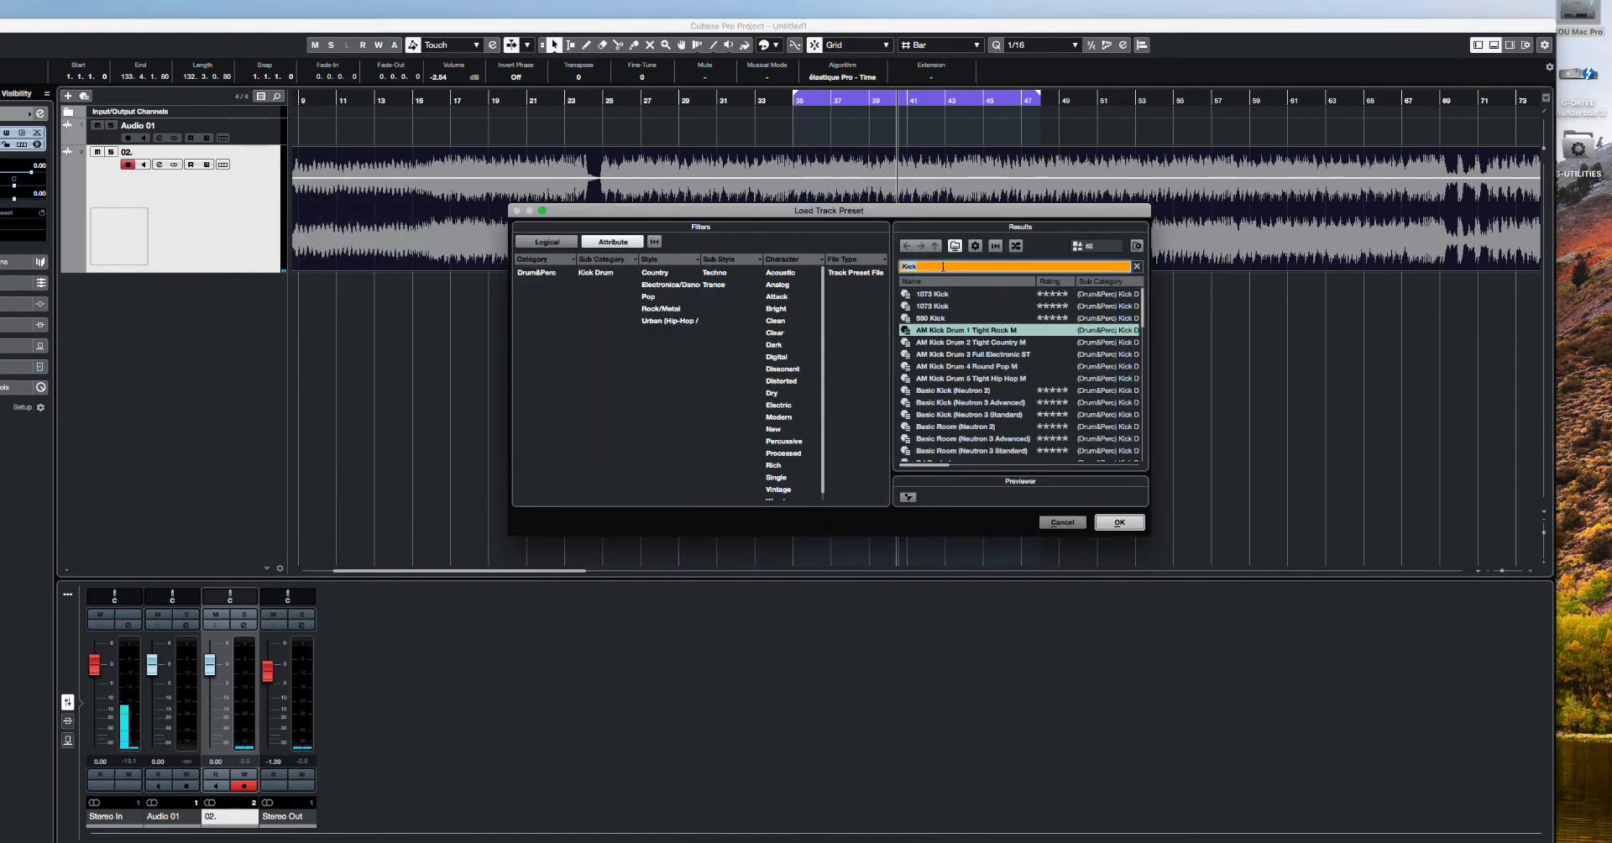
{"action": "type", "text": "Master"}
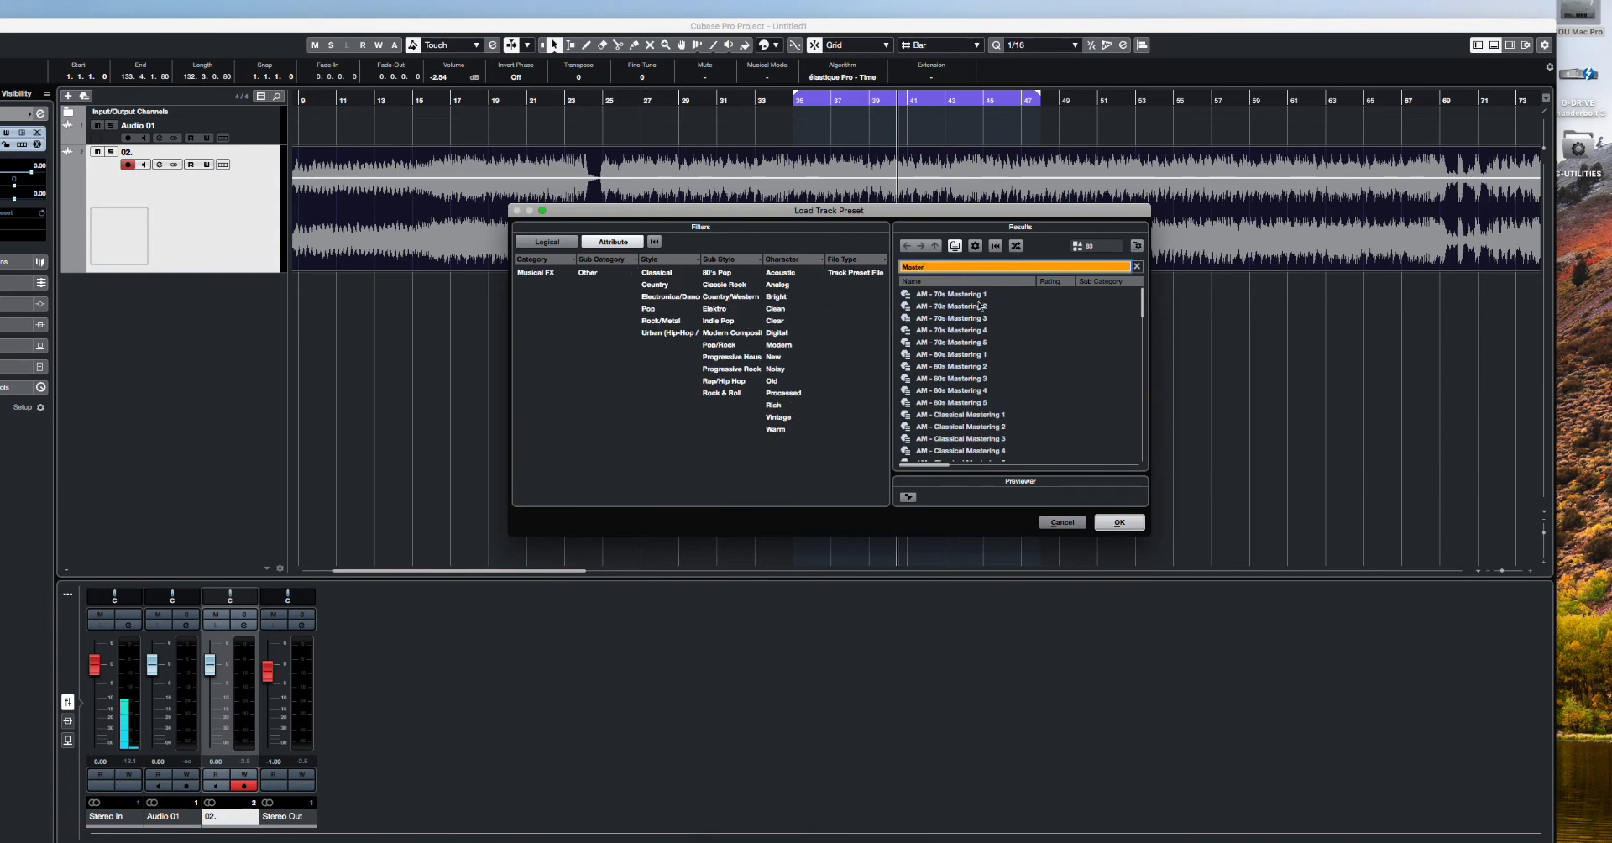
{"action": "key", "text": "Down"}
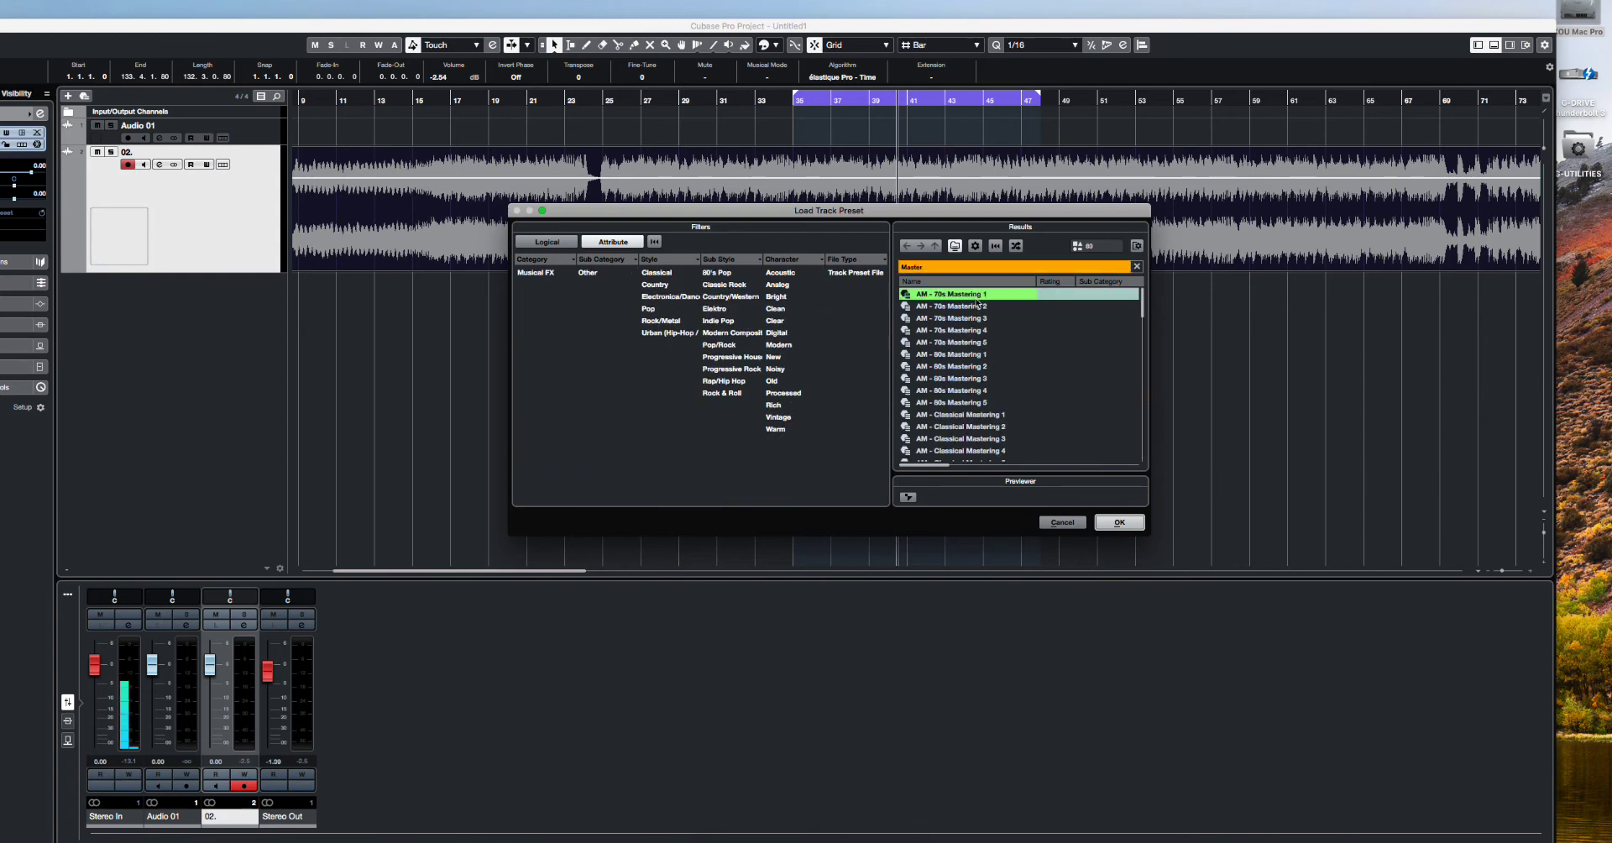
{"action": "left_click", "coordinate": [1120, 522]}
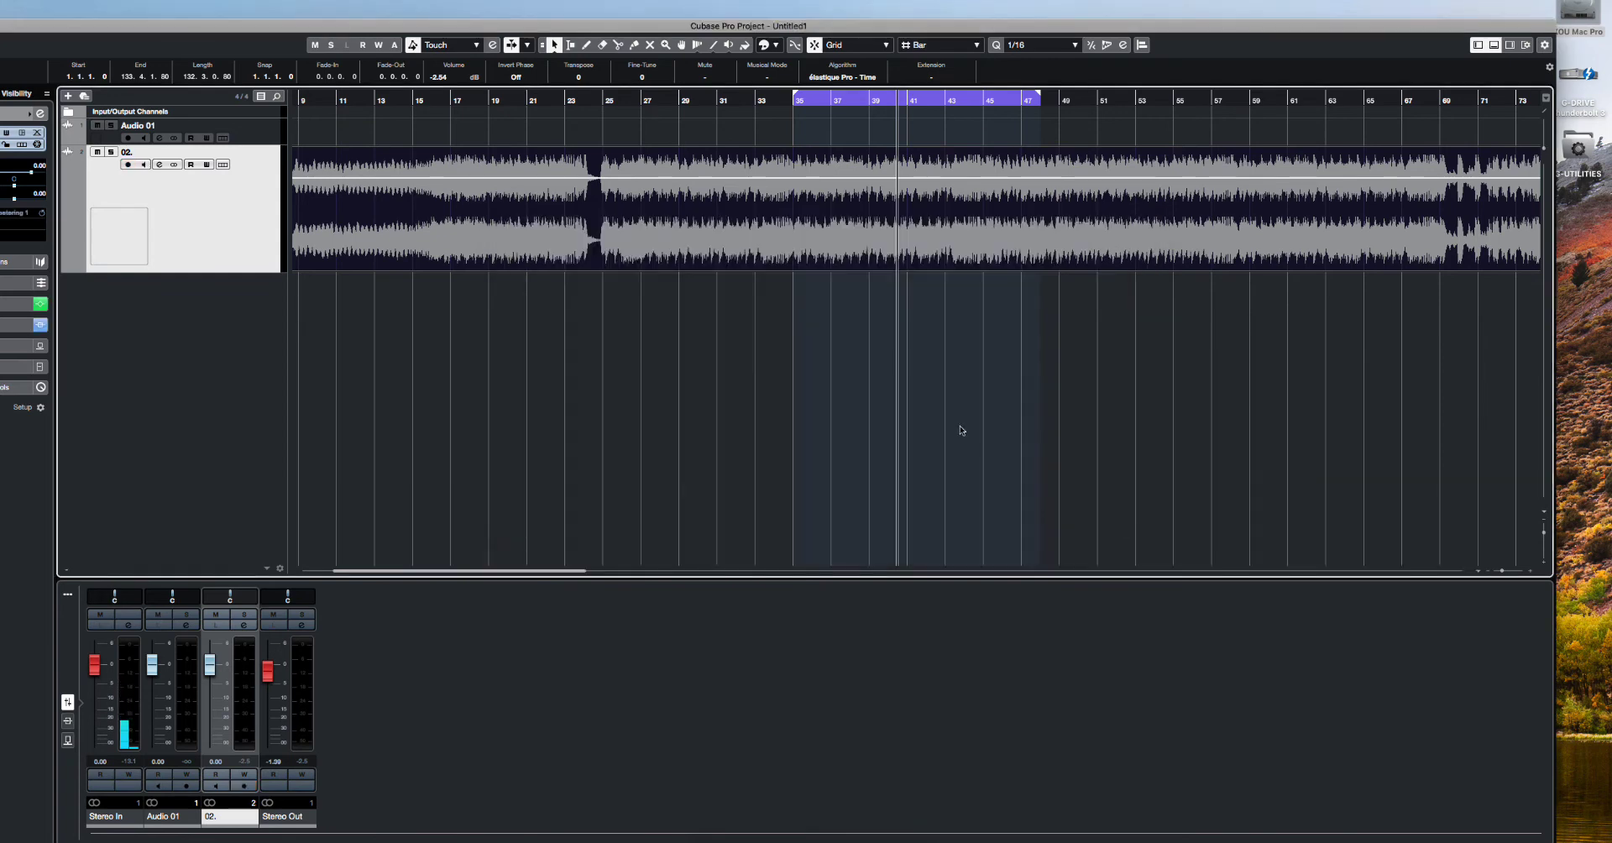
Step: Audition AM - 70s Mastering 2 and AM - 80s Mastering 1 to 4 during playback, then load AM - Classical Mastering 1 onto the 02. track
{"action": "right_click", "coordinate": [168, 186]}
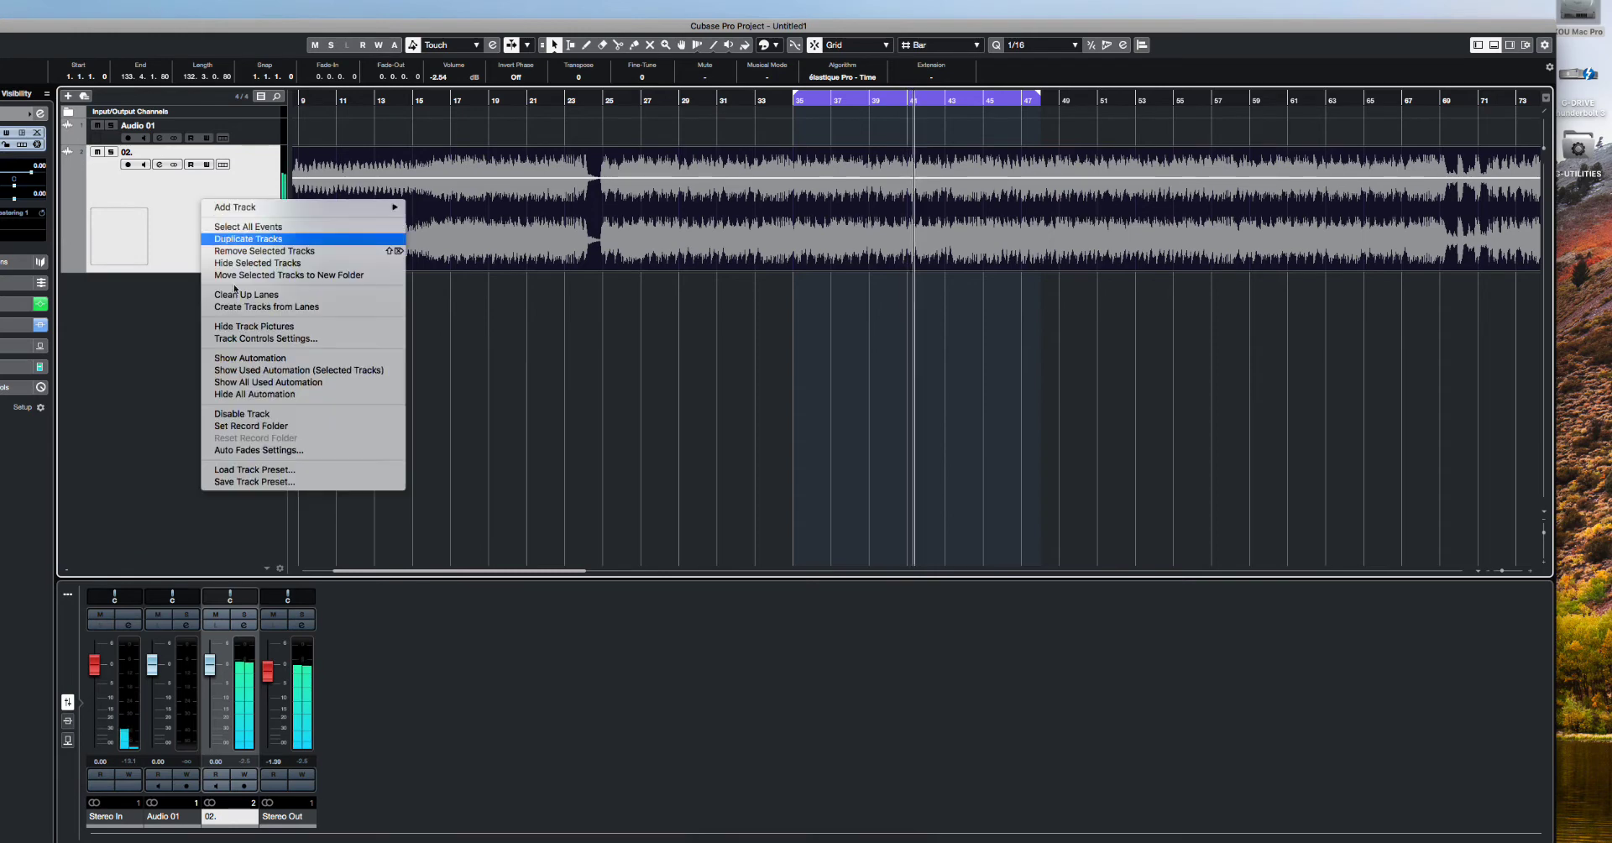
{"action": "left_click", "coordinate": [244, 468]}
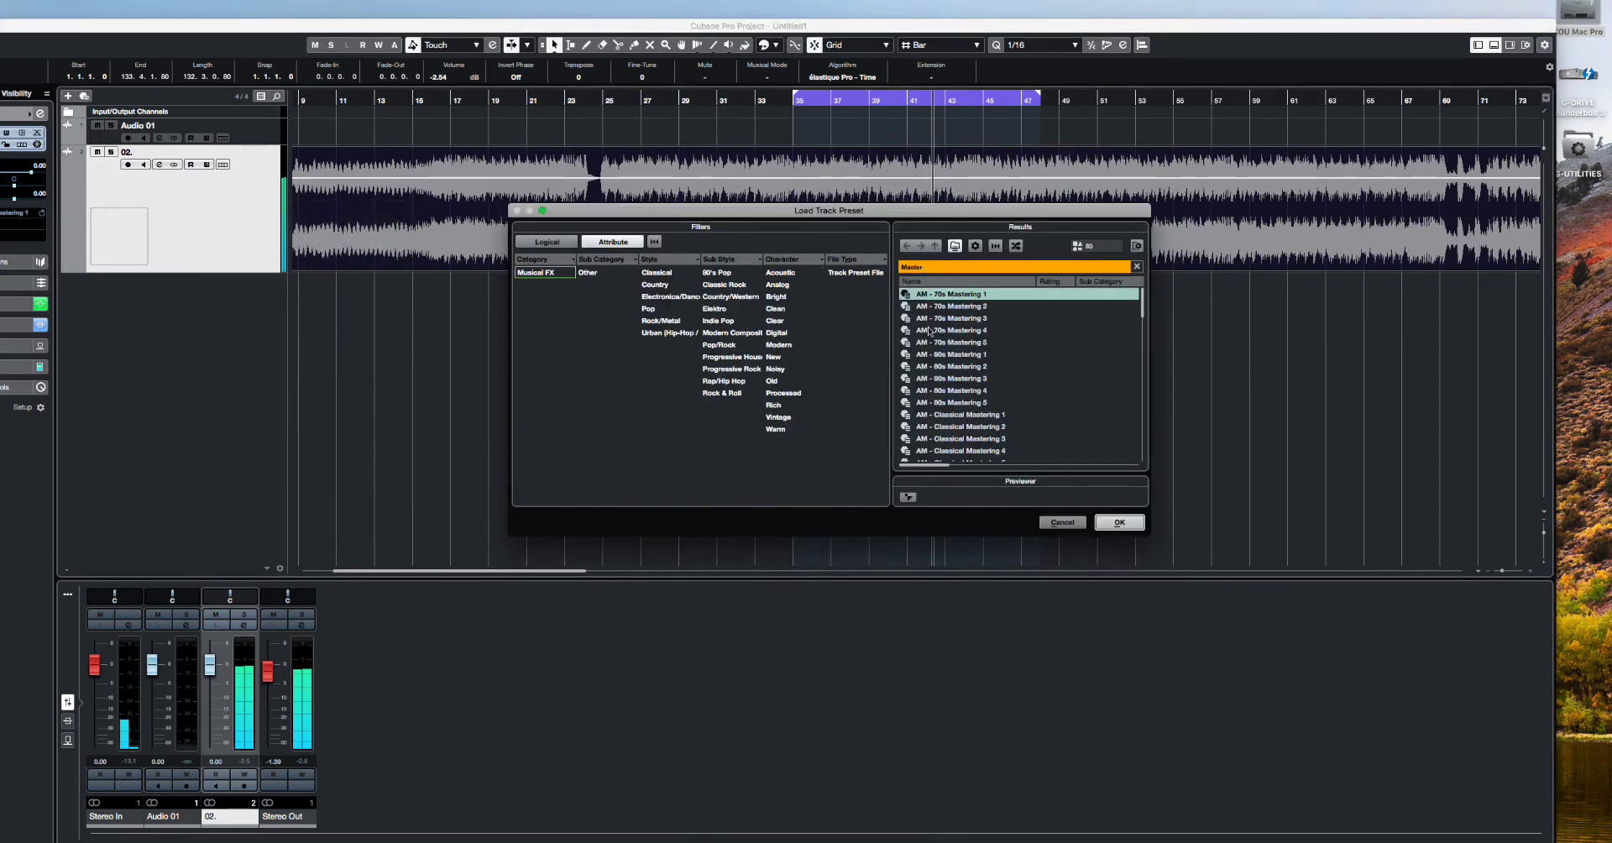
{"action": "left_click", "coordinate": [957, 306]}
{"action": "left_click_drag", "start_coordinate": [959, 215], "coordinate": [758, 244]}
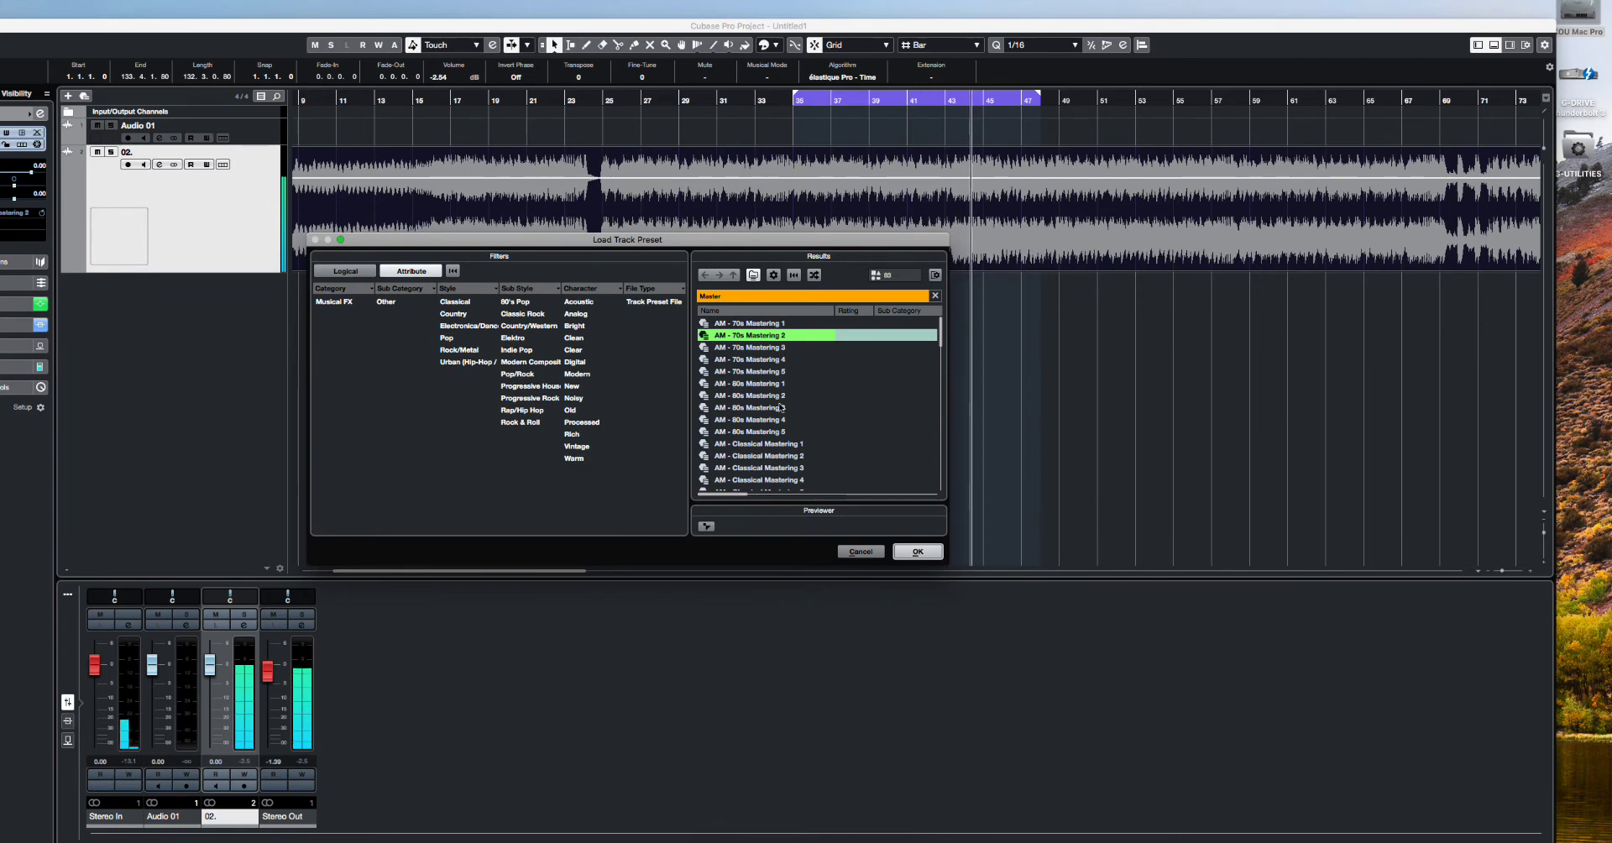
{"action": "left_click", "coordinate": [750, 384]}
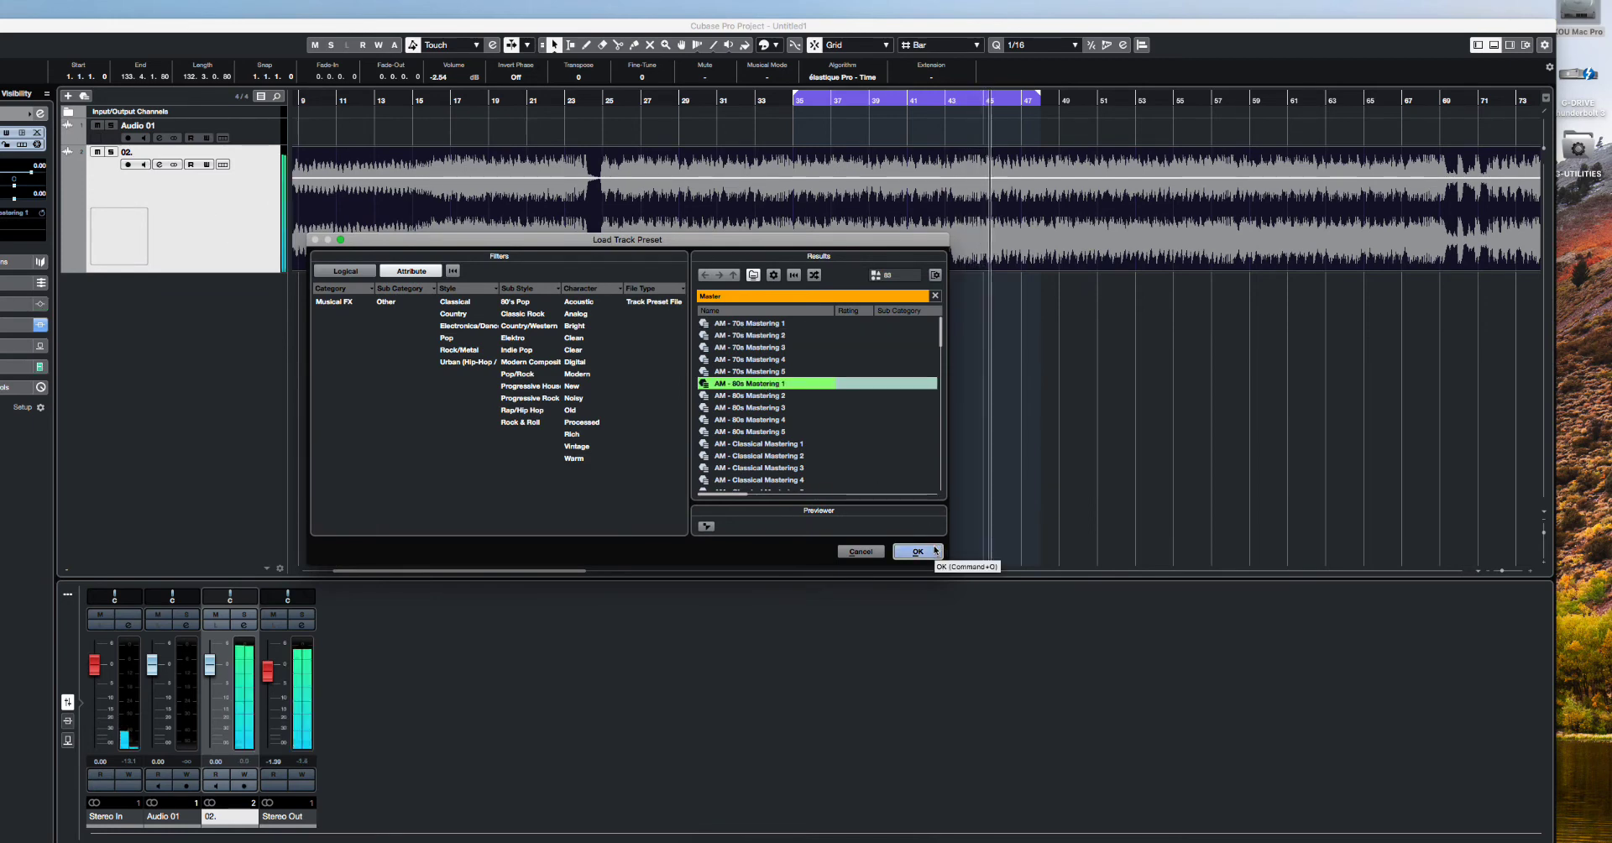
{"action": "left_click", "coordinate": [758, 396]}
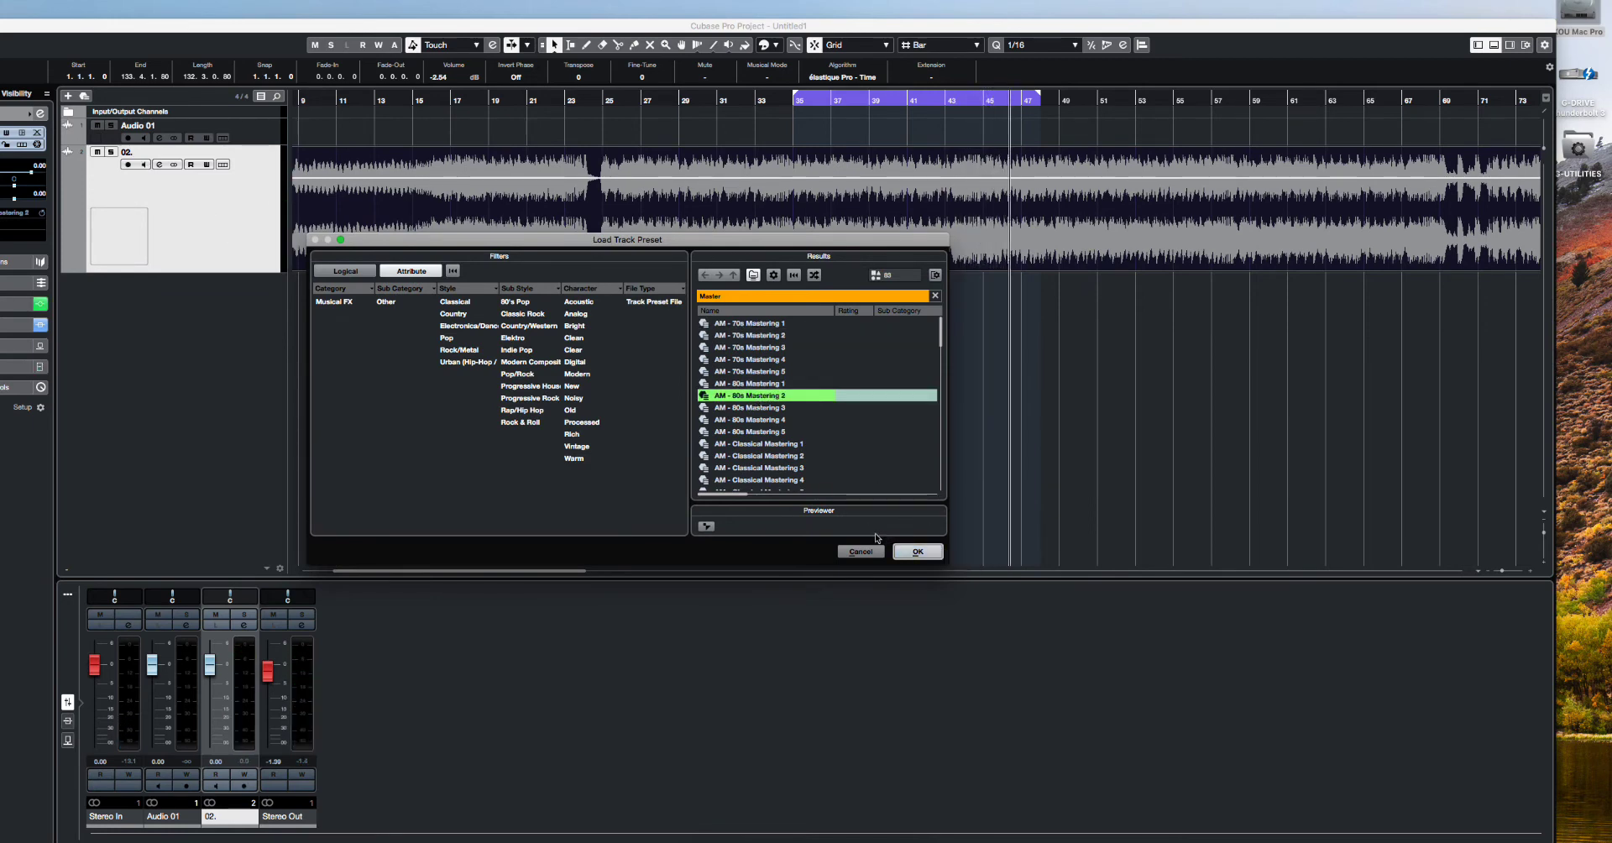
{"action": "left_click", "coordinate": [768, 409]}
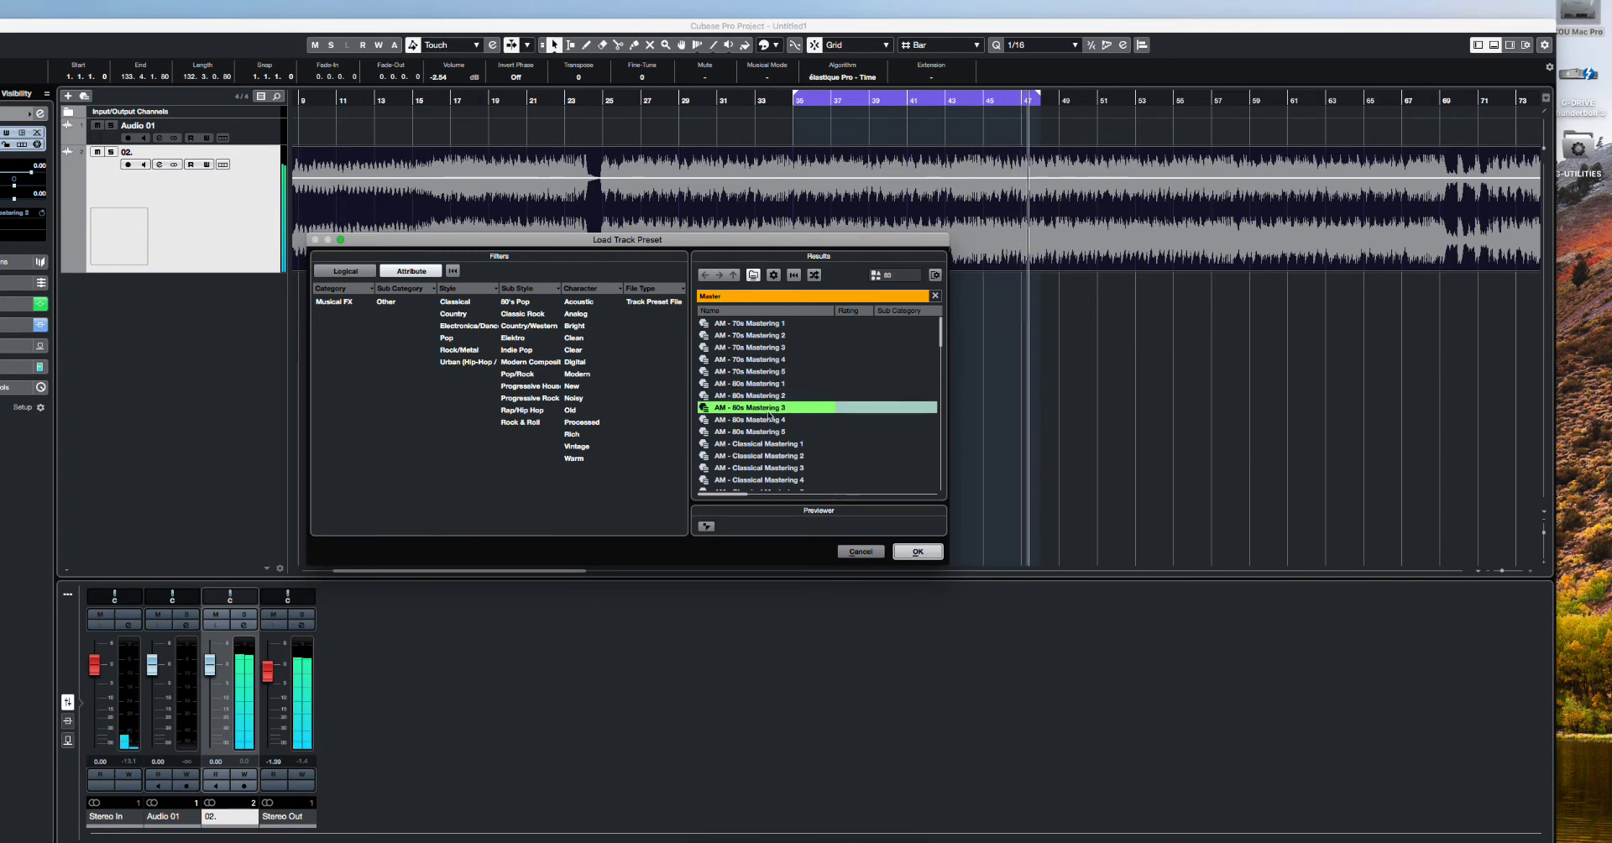
{"action": "left_click", "coordinate": [773, 420]}
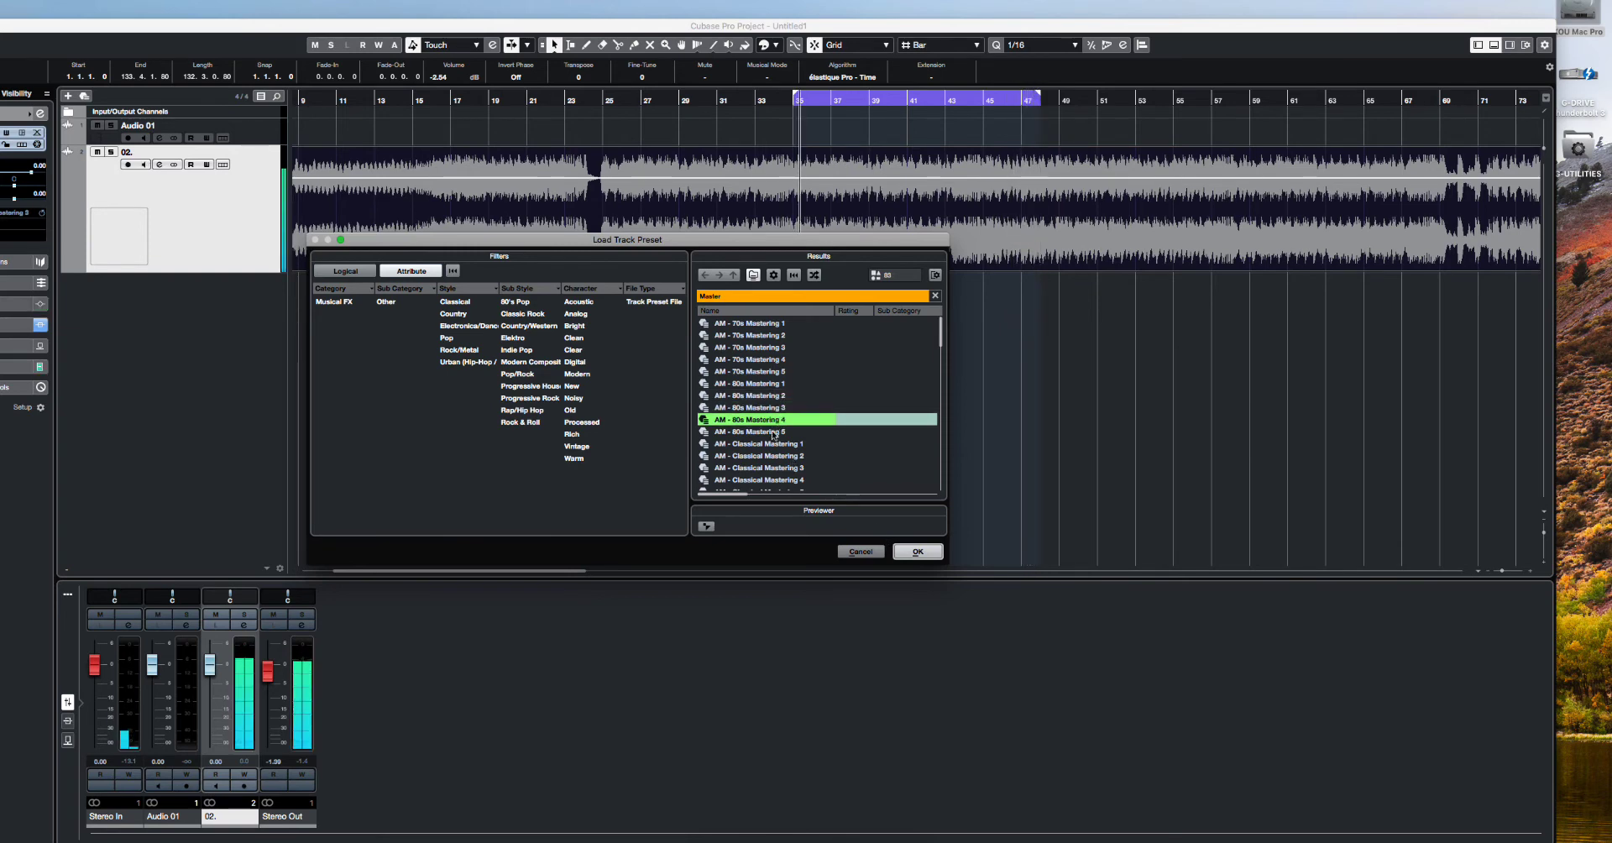
{"action": "left_click", "coordinate": [772, 445]}
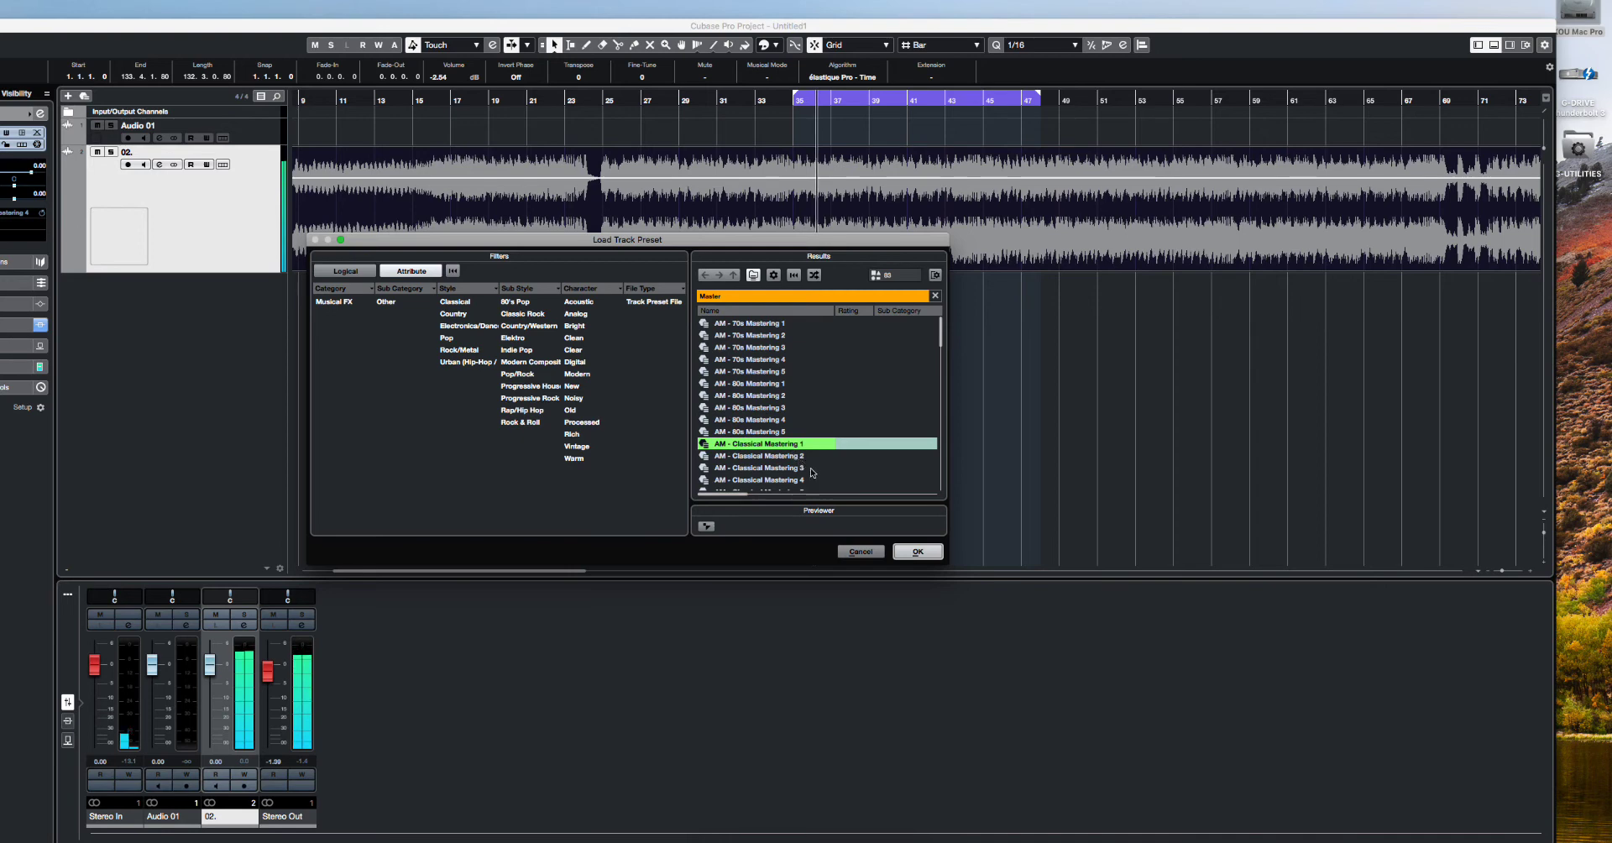
{"action": "left_click", "coordinate": [918, 551]}
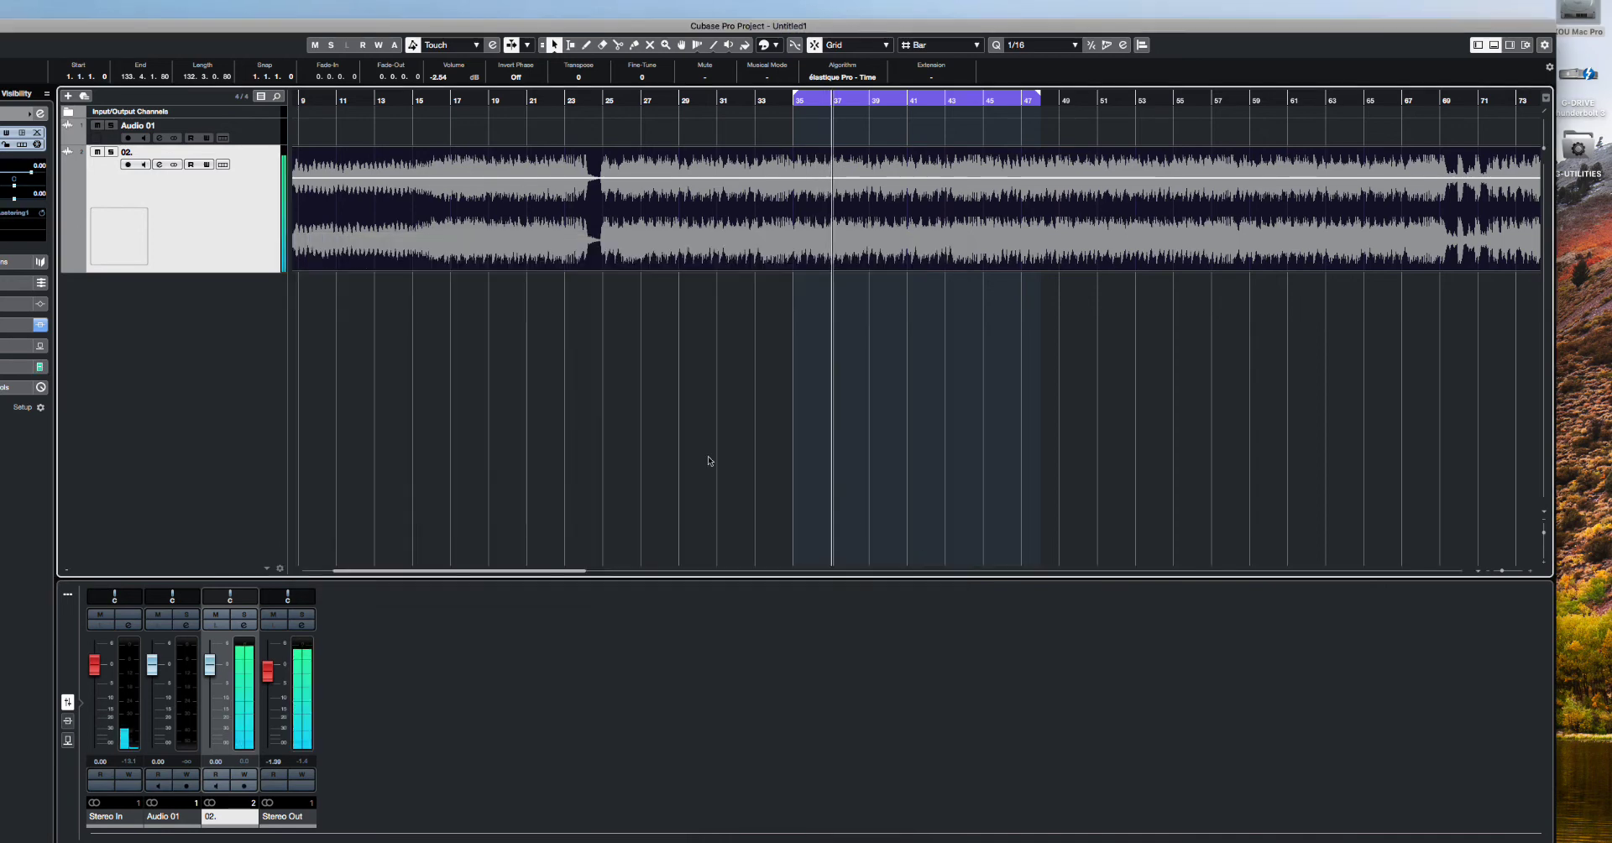
Step: Open the 02. track's channel settings and load the track preset AM - Classical Mastering 2 onto the track
{"action": "left_click", "coordinate": [159, 164]}
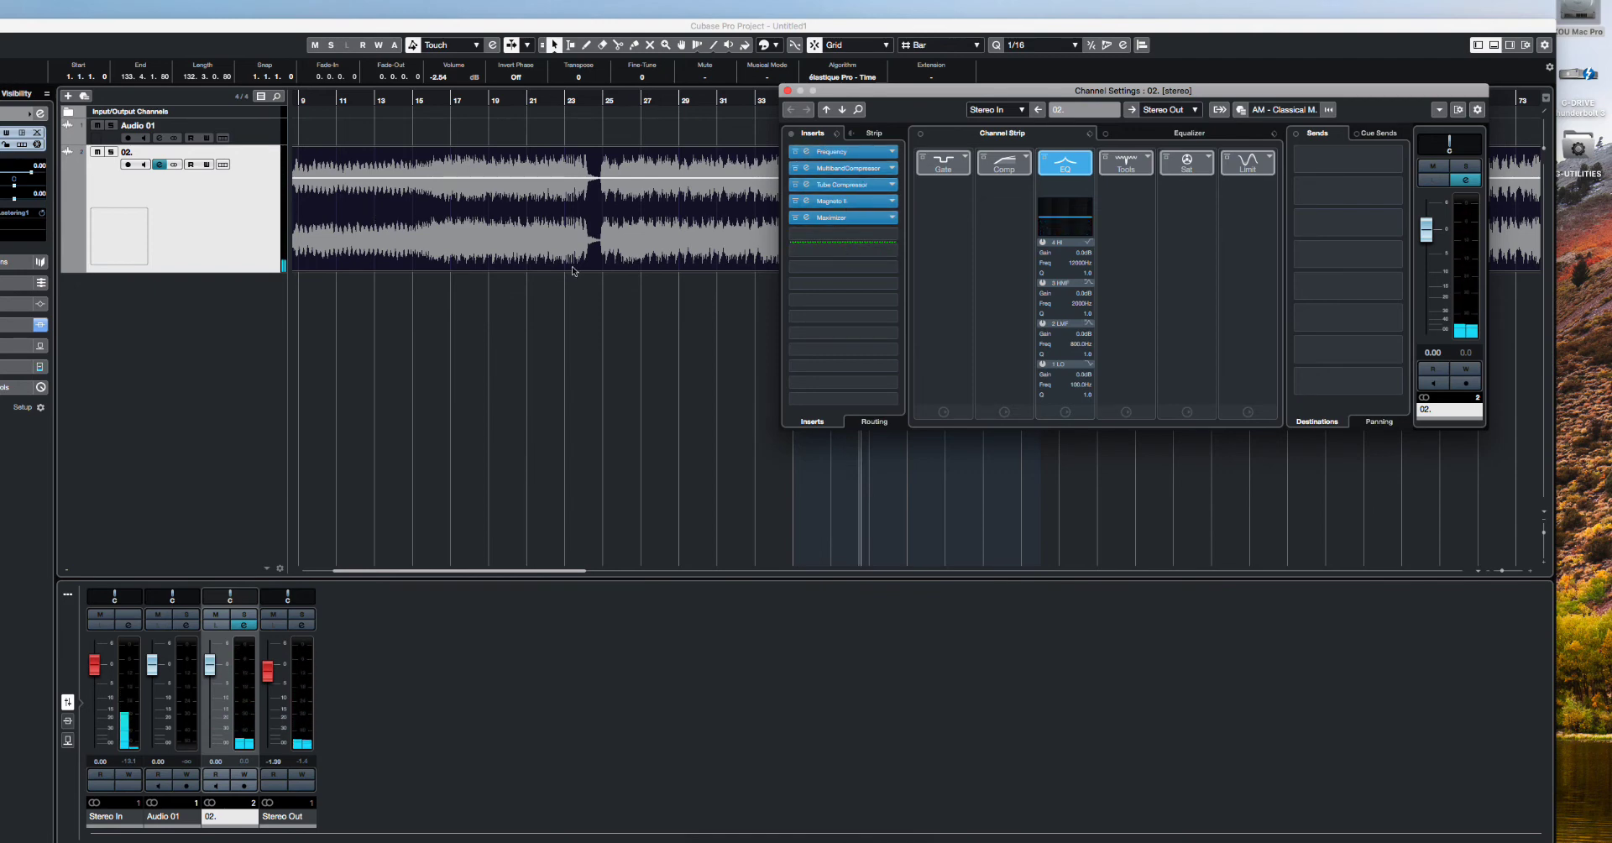
{"action": "right_click", "coordinate": [253, 208]}
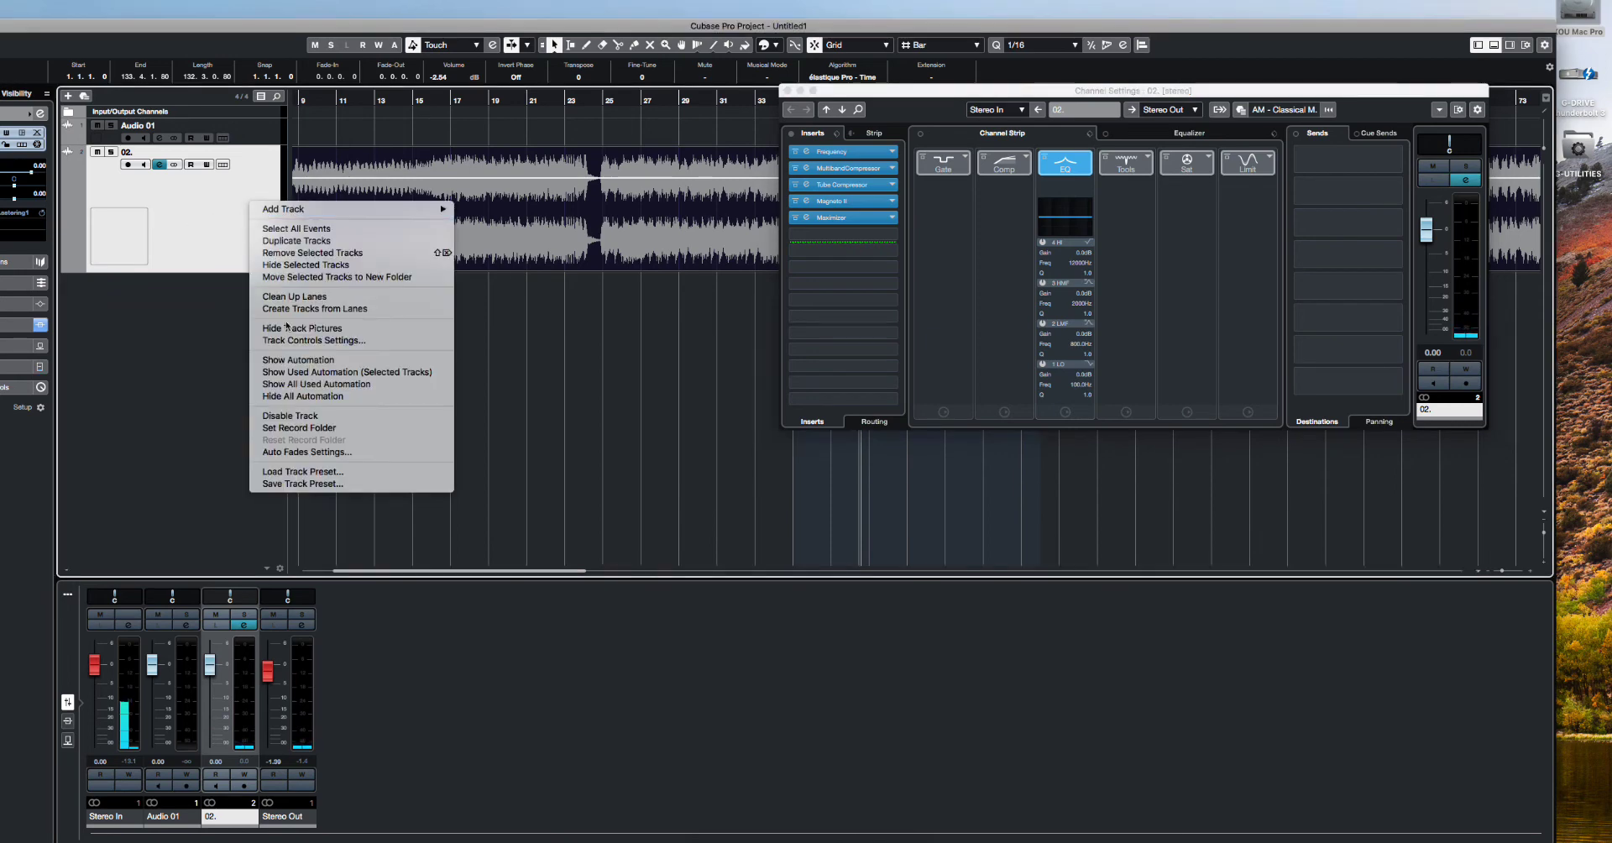
{"action": "left_click", "coordinate": [336, 472]}
{"action": "left_click_drag", "start_coordinate": [638, 239], "coordinate": [546, 143]}
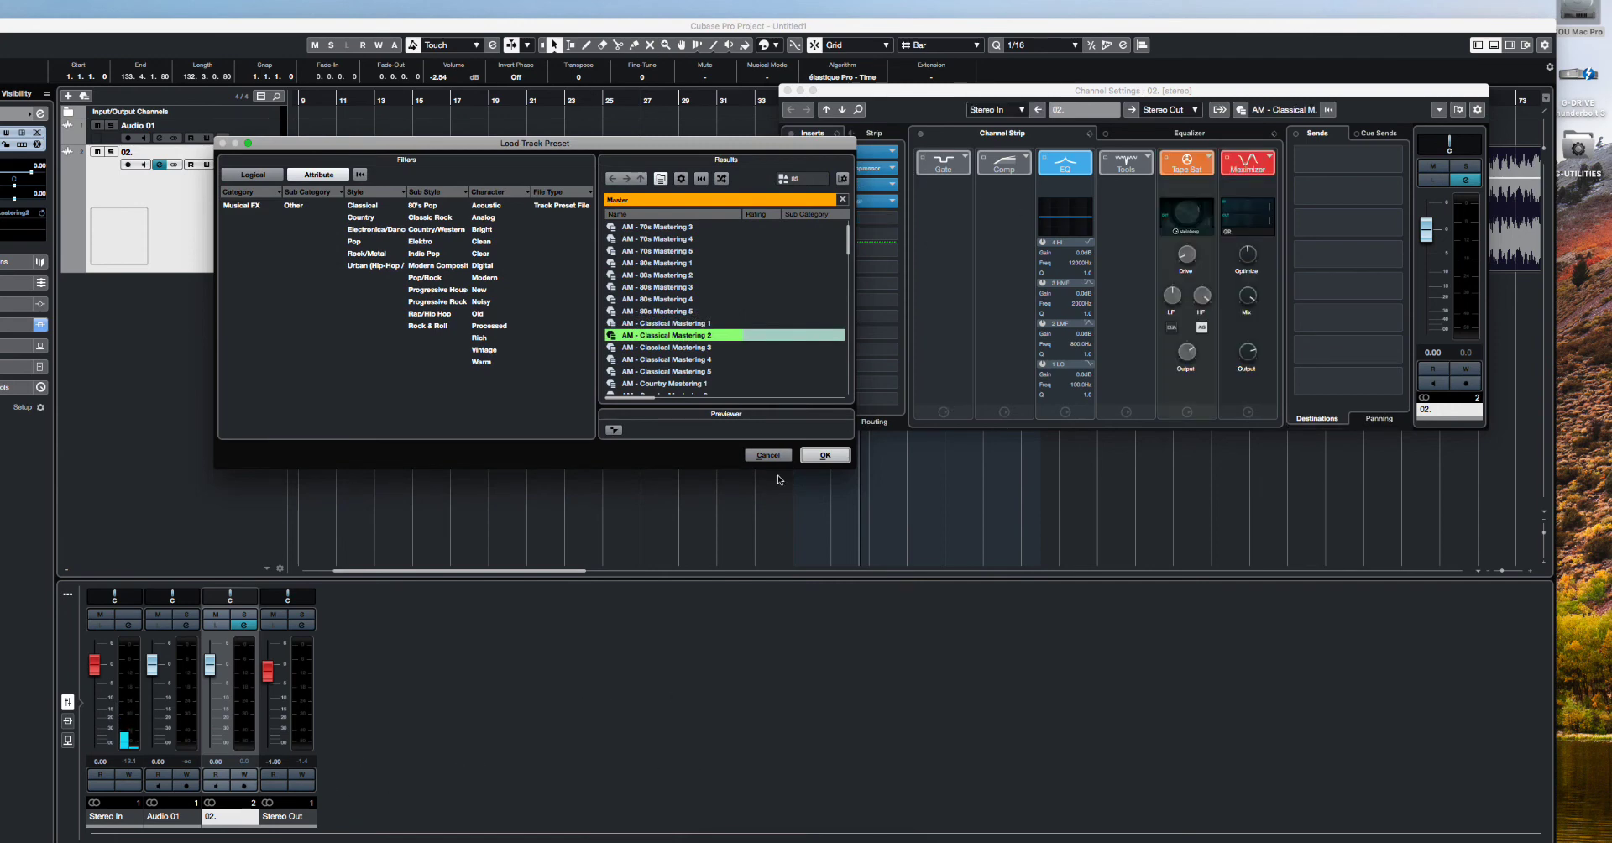
{"action": "left_click", "coordinate": [823, 455]}
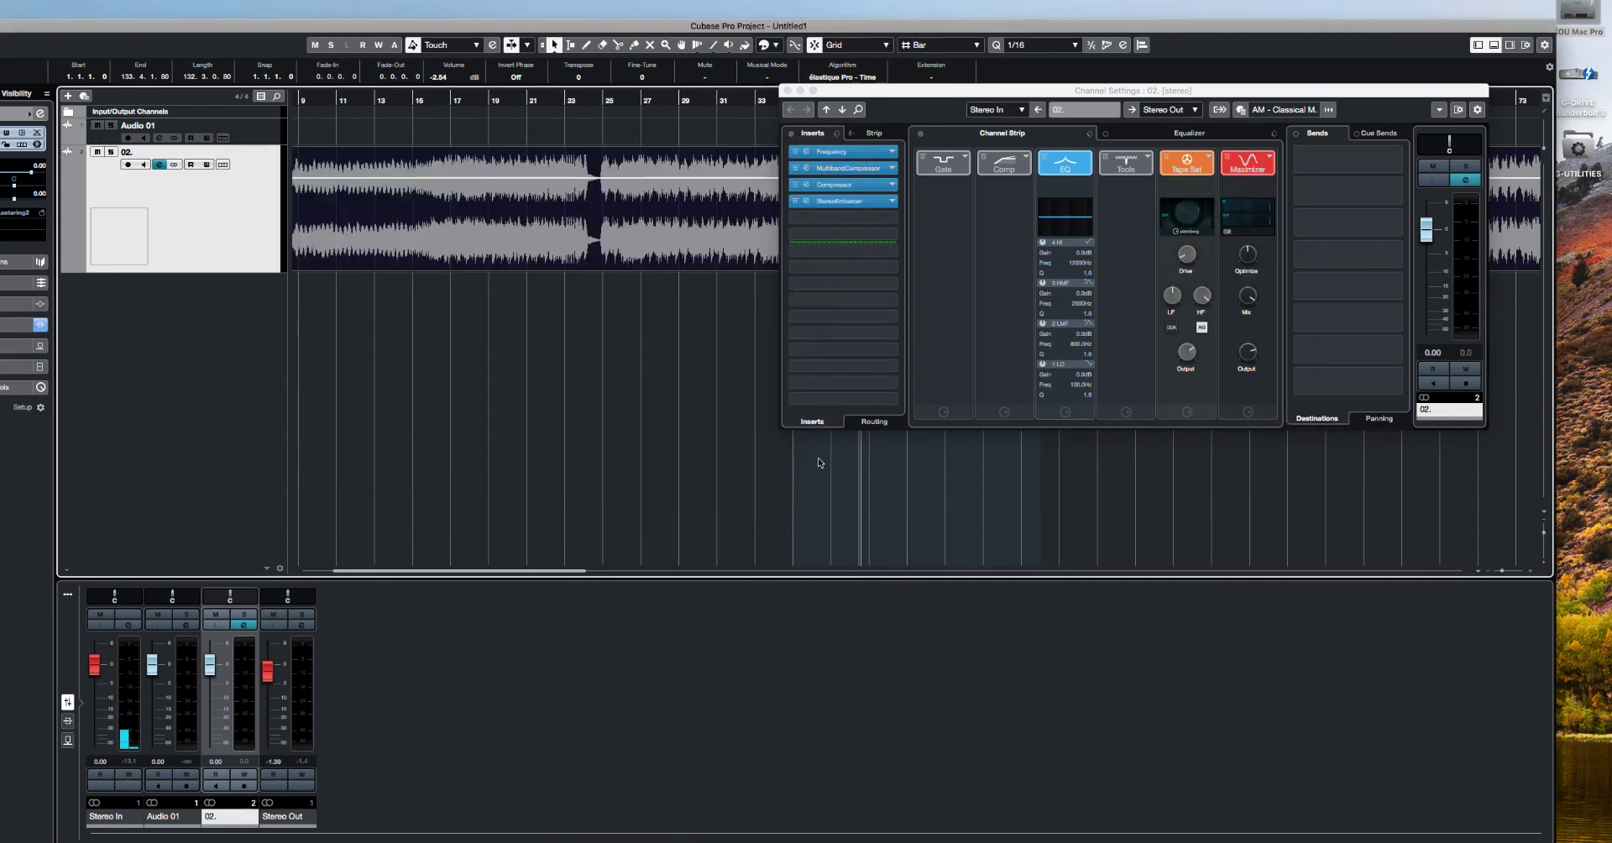
Step: Reconfirm AM - Classical Mastering 2 on the 02. track, then bypass and re-enable all its inserts to compare the sound
{"action": "right_click", "coordinate": [232, 246]}
{"action": "left_click", "coordinate": [269, 501]}
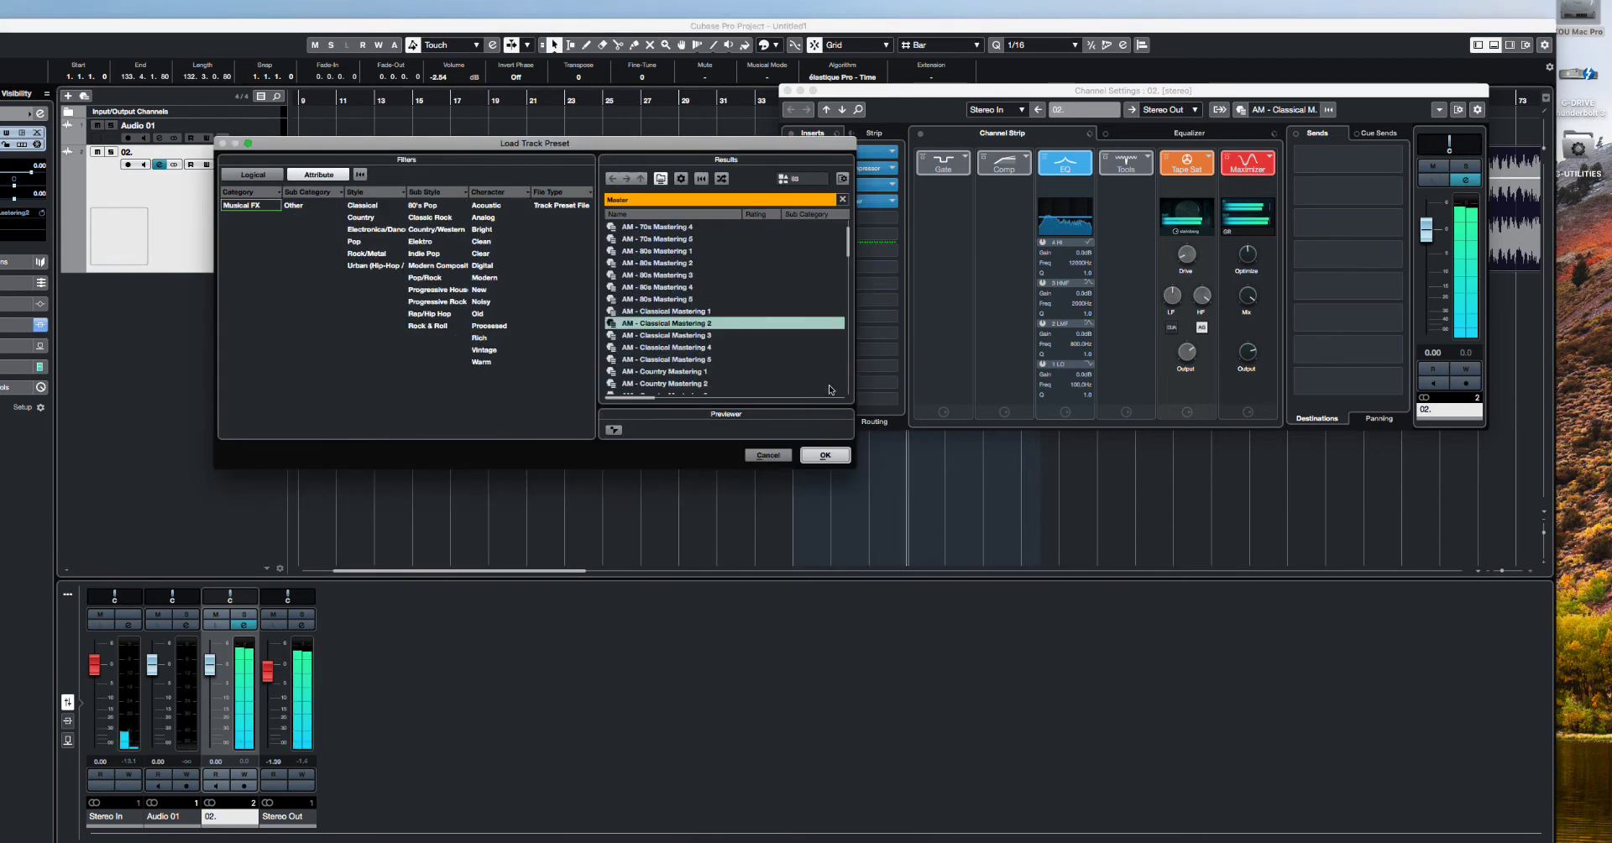
{"action": "left_click", "coordinate": [824, 455]}
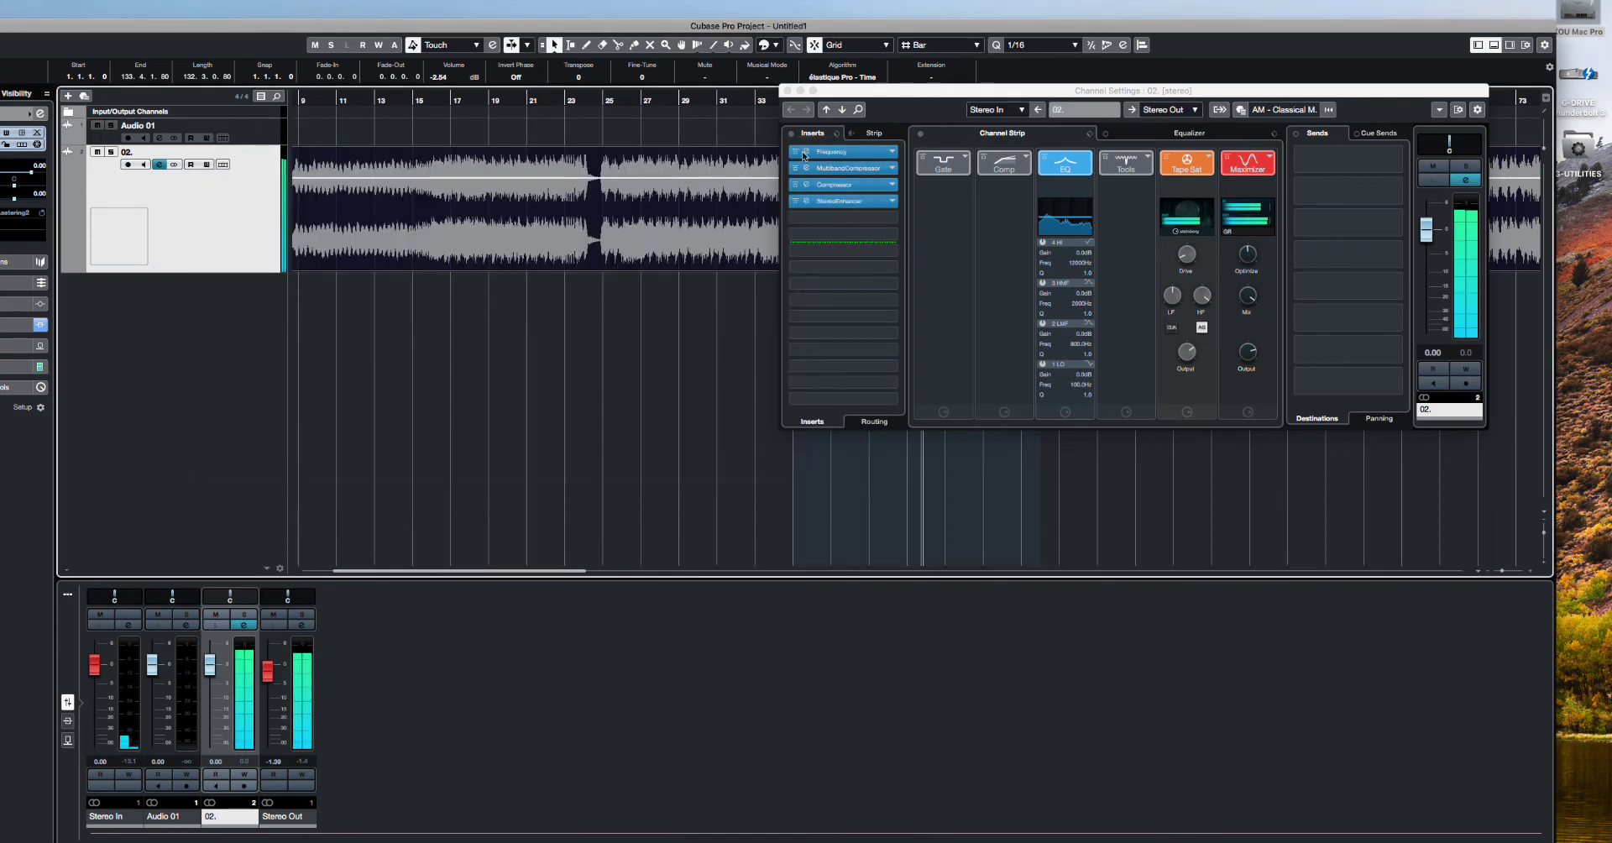
{"action": "left_click", "coordinate": [791, 133]}
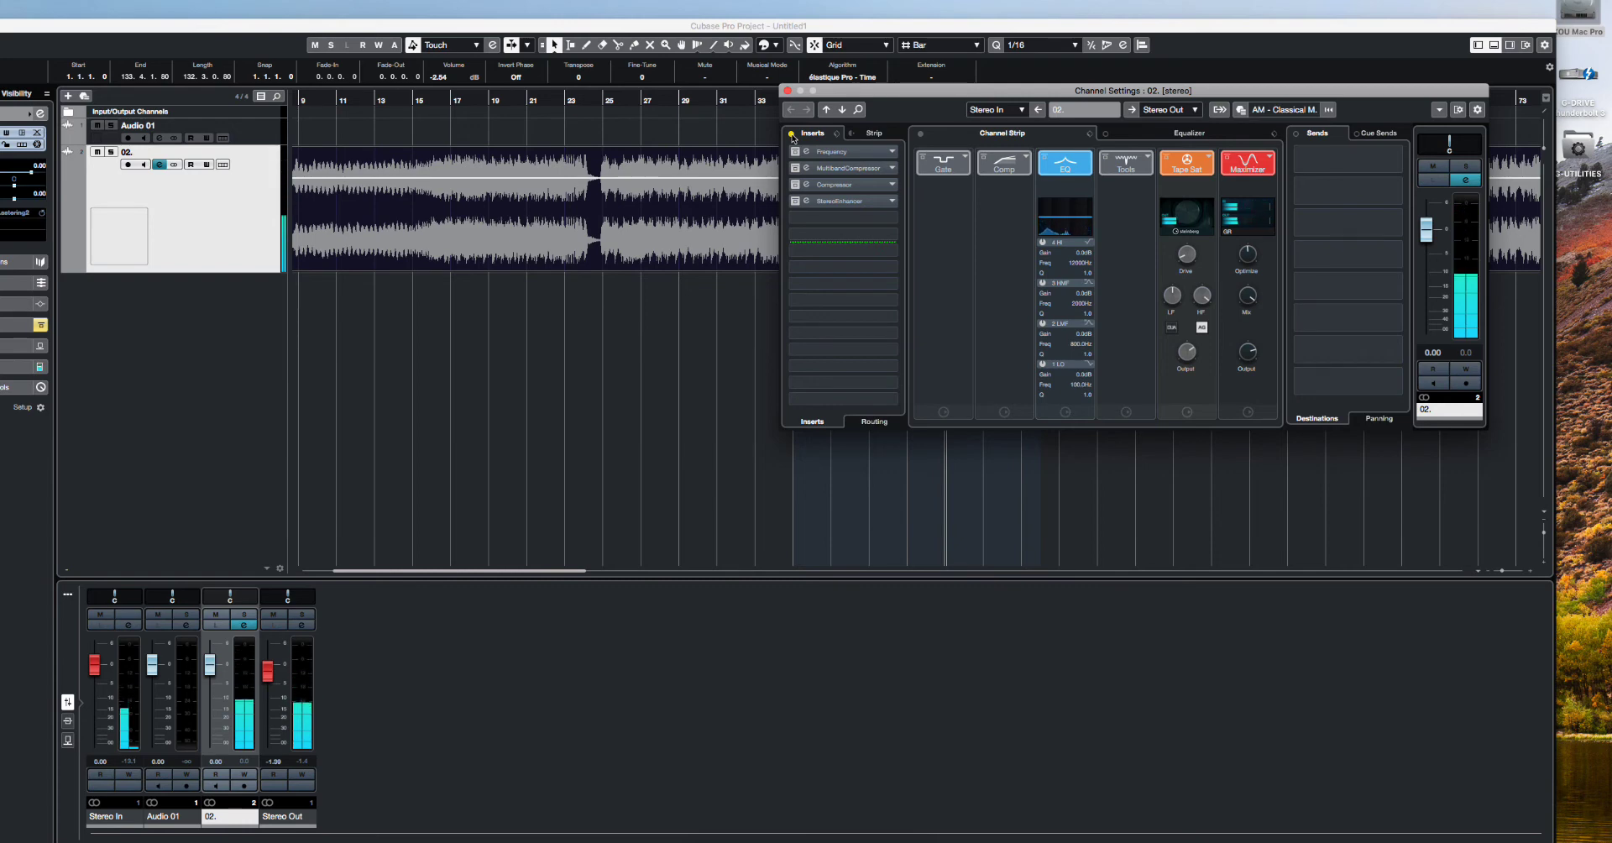
{"action": "left_click", "coordinate": [791, 134]}
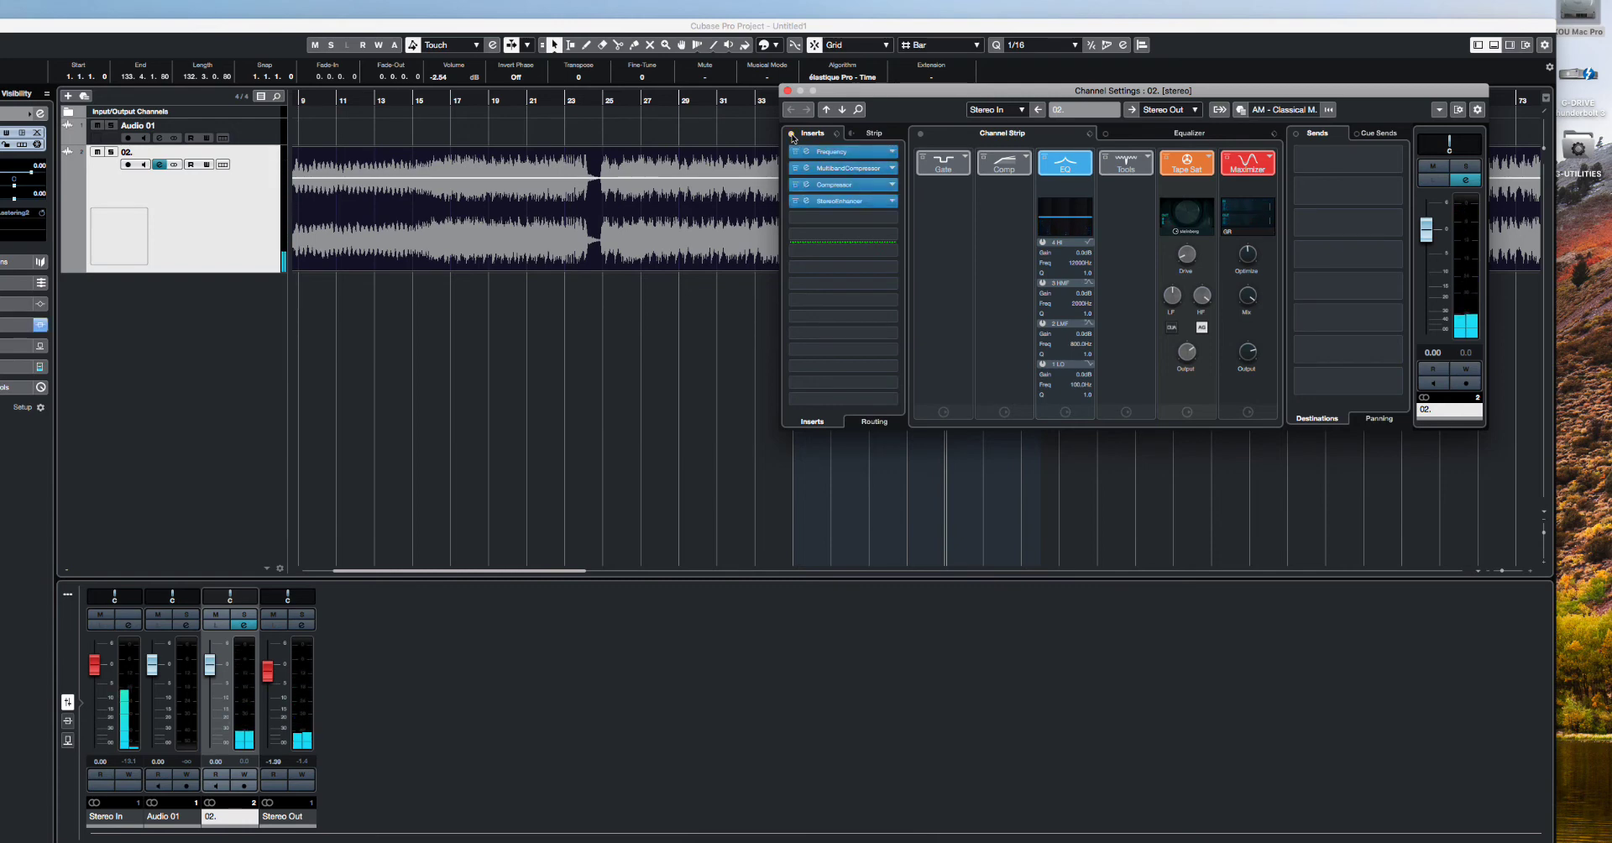
Step: Audition the track presets AM - Classical Mastering 3, 4 and 5 on the 02. track with the channel settings in view
{"action": "right_click", "coordinate": [243, 203]}
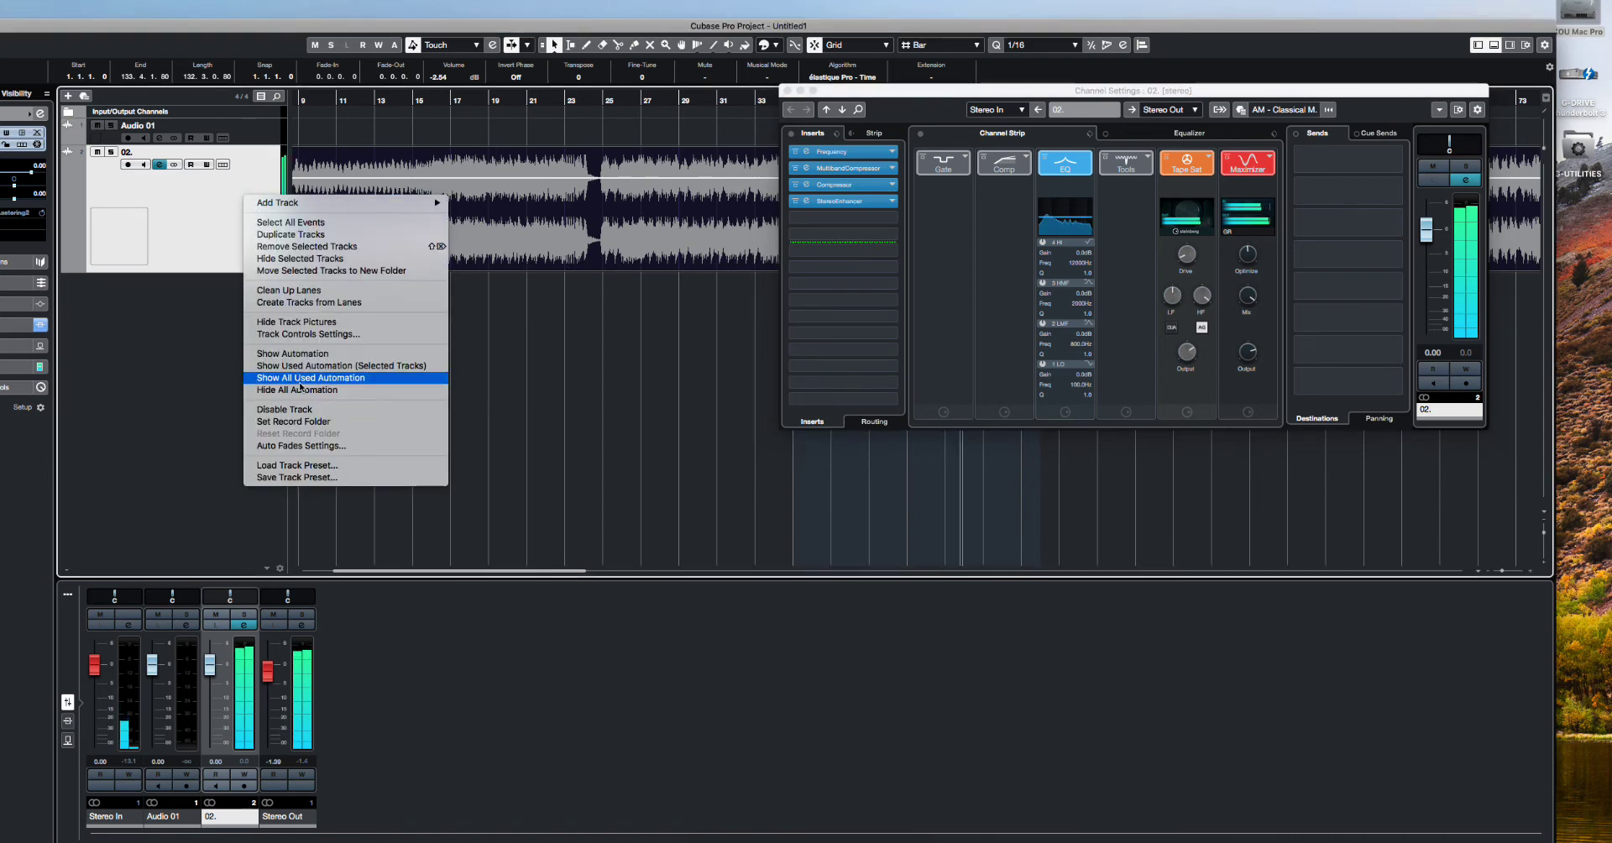
{"action": "left_click", "coordinate": [277, 468]}
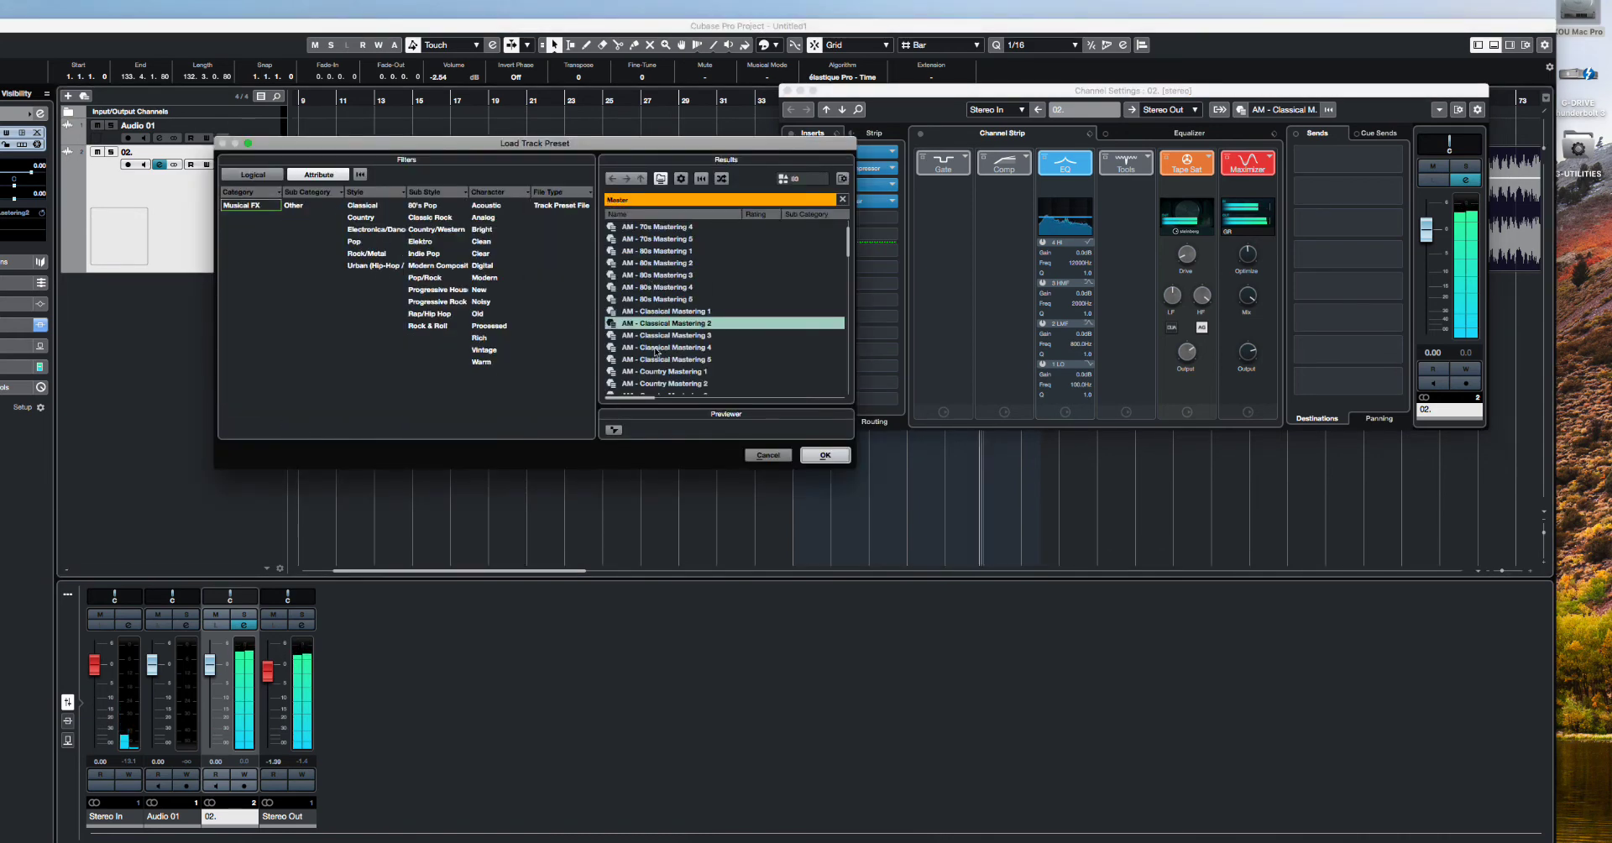
{"action": "left_click", "coordinate": [666, 335]}
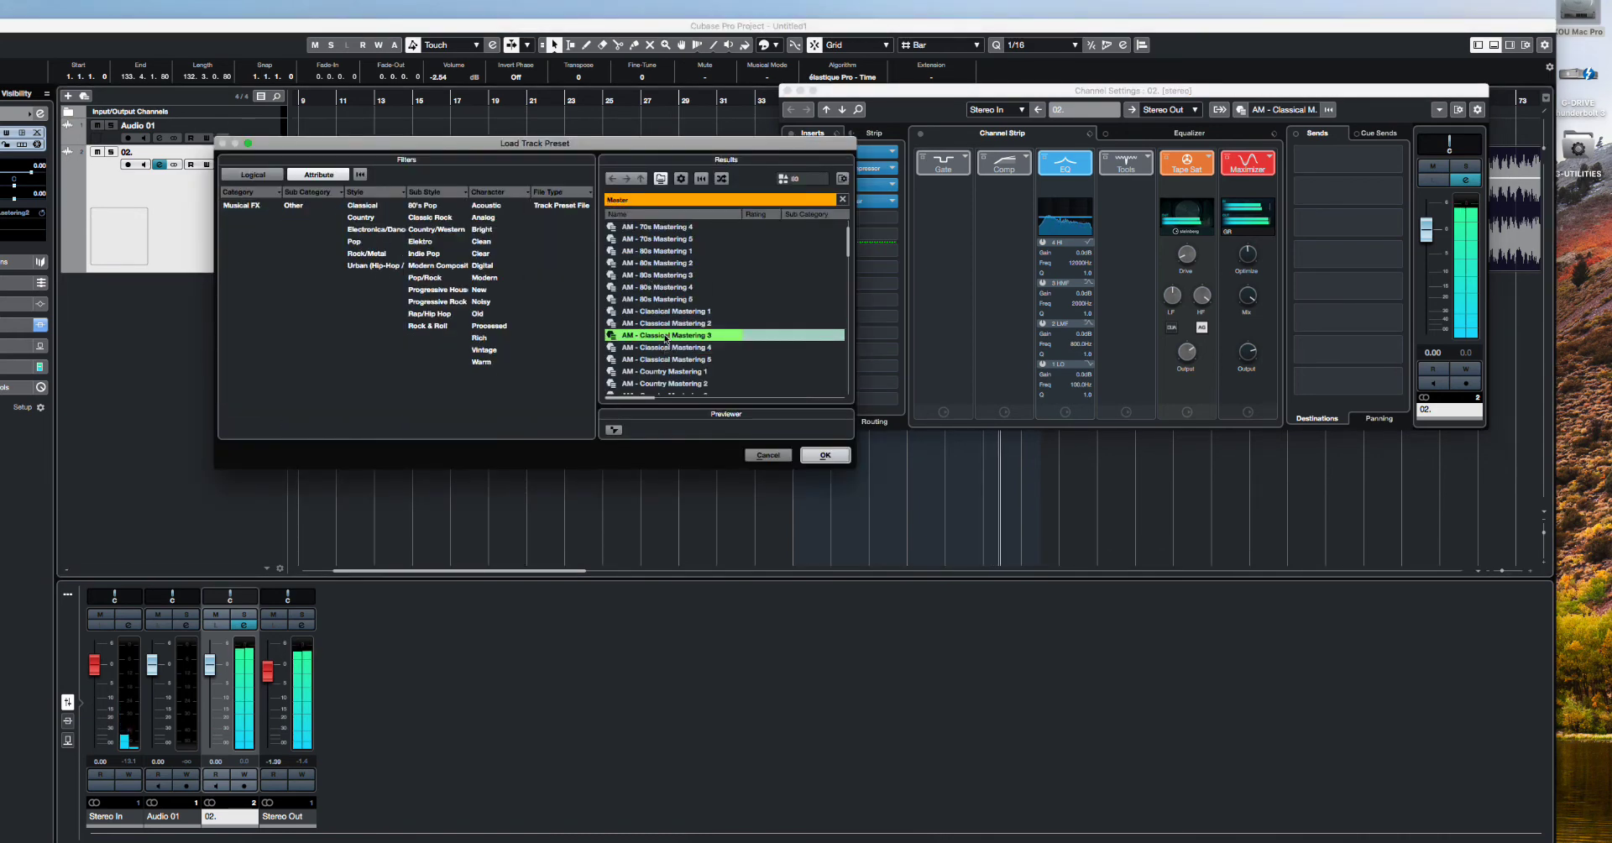
{"action": "left_click_drag", "start_coordinate": [895, 95], "coordinate": [986, 99]}
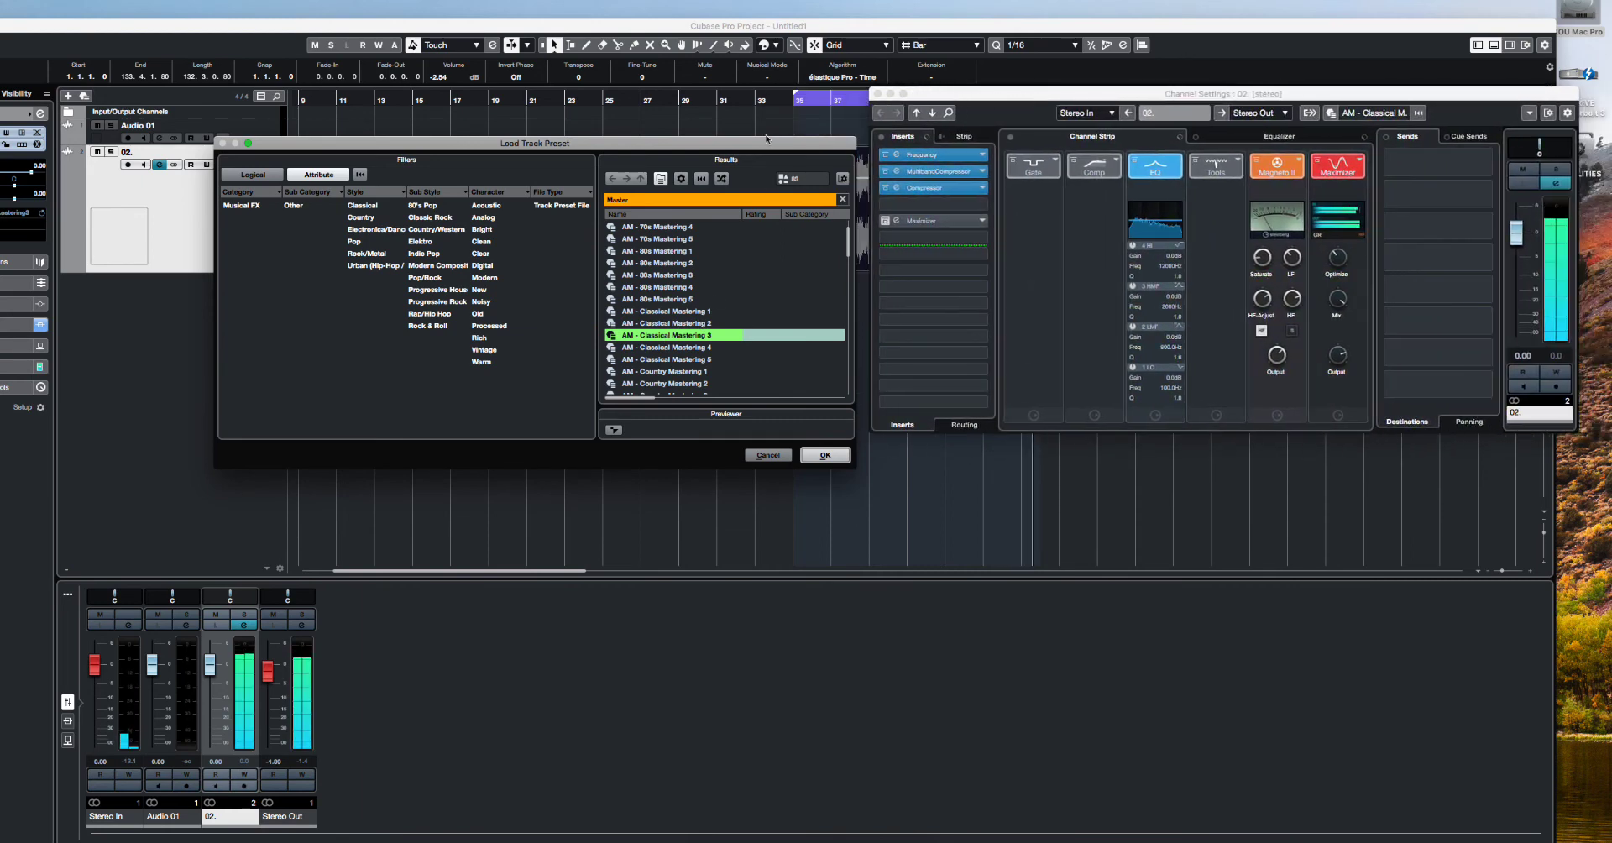
{"action": "left_click_drag", "start_coordinate": [765, 138], "coordinate": [700, 130]}
{"action": "key", "text": "Down"}
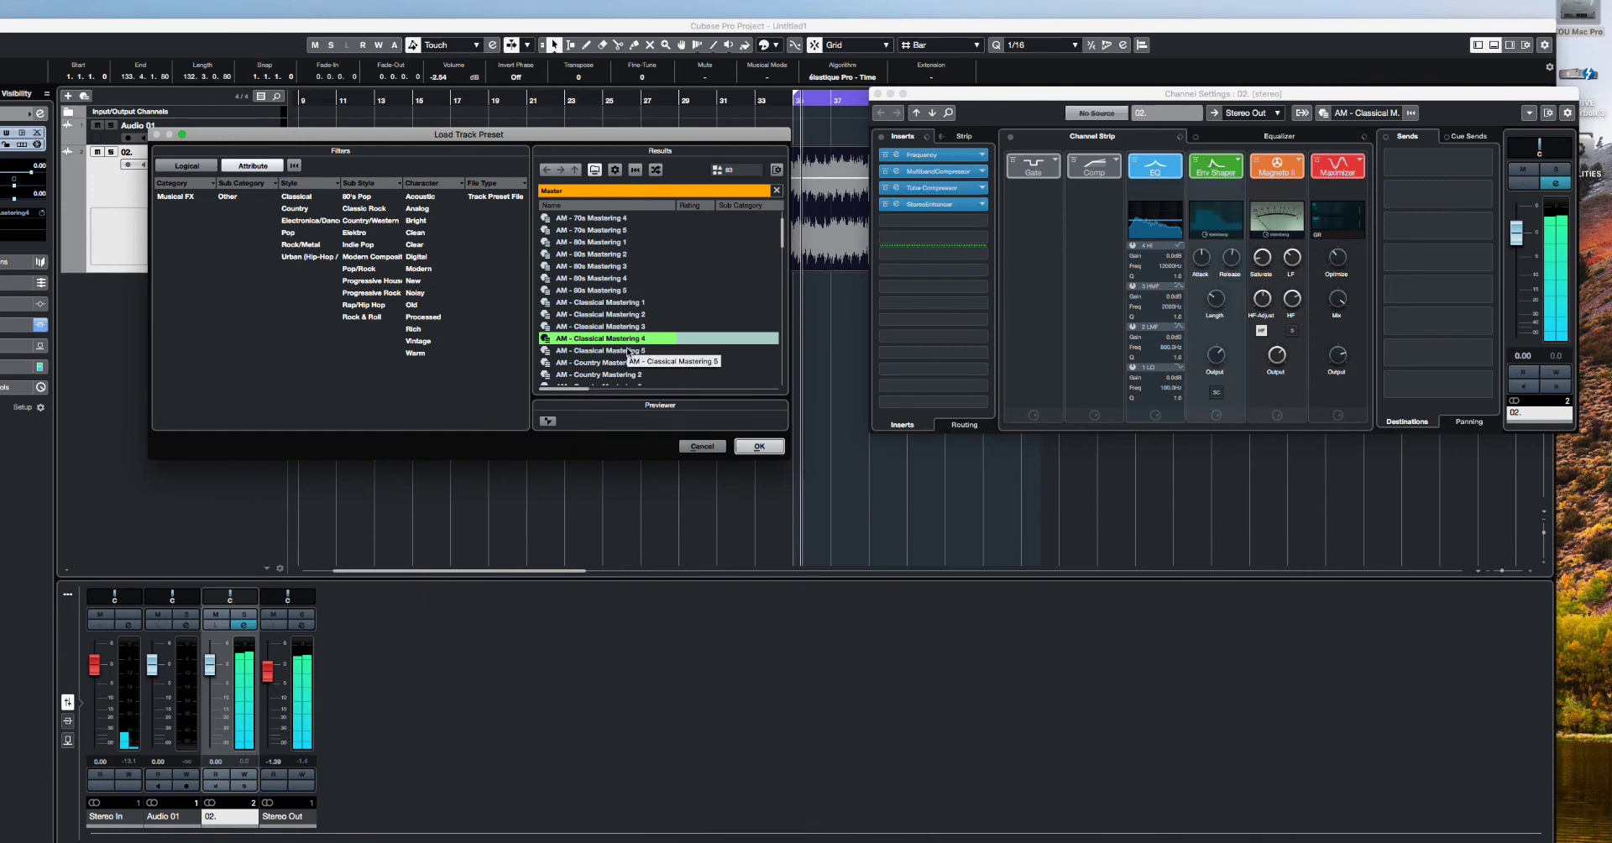
{"action": "scroll", "coordinate": [625, 340], "scroll_direction": "down", "scroll_amount": 1}
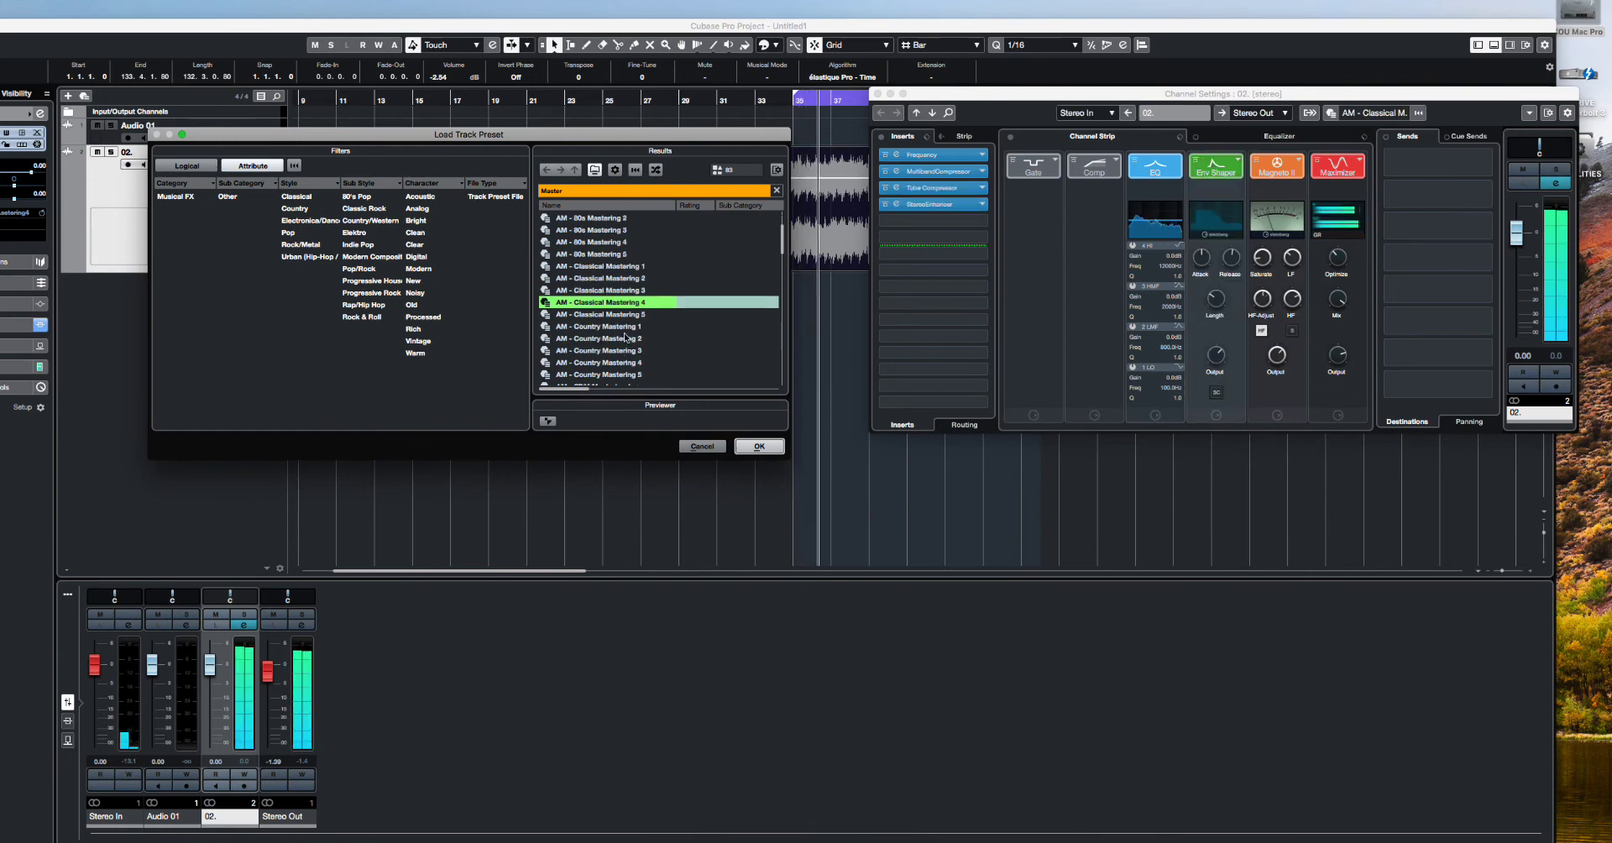
{"action": "left_click", "coordinate": [617, 317]}
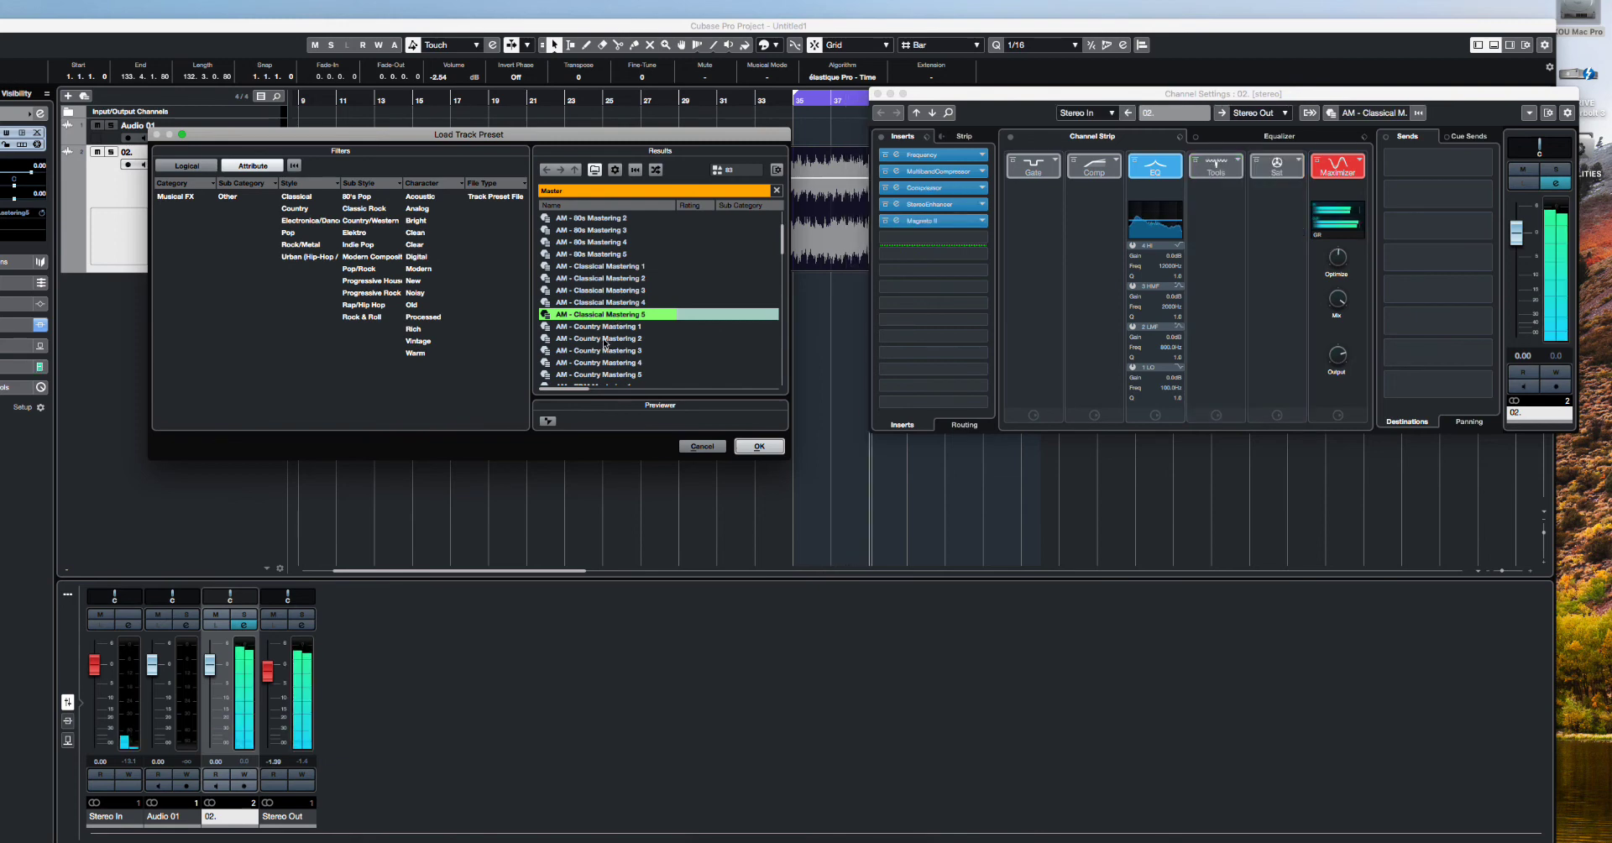
Step: Audition the track presets AM - Country Mastering 1, 2, 4 and 5 on the 02. track during playback
{"action": "left_click", "coordinate": [607, 327]}
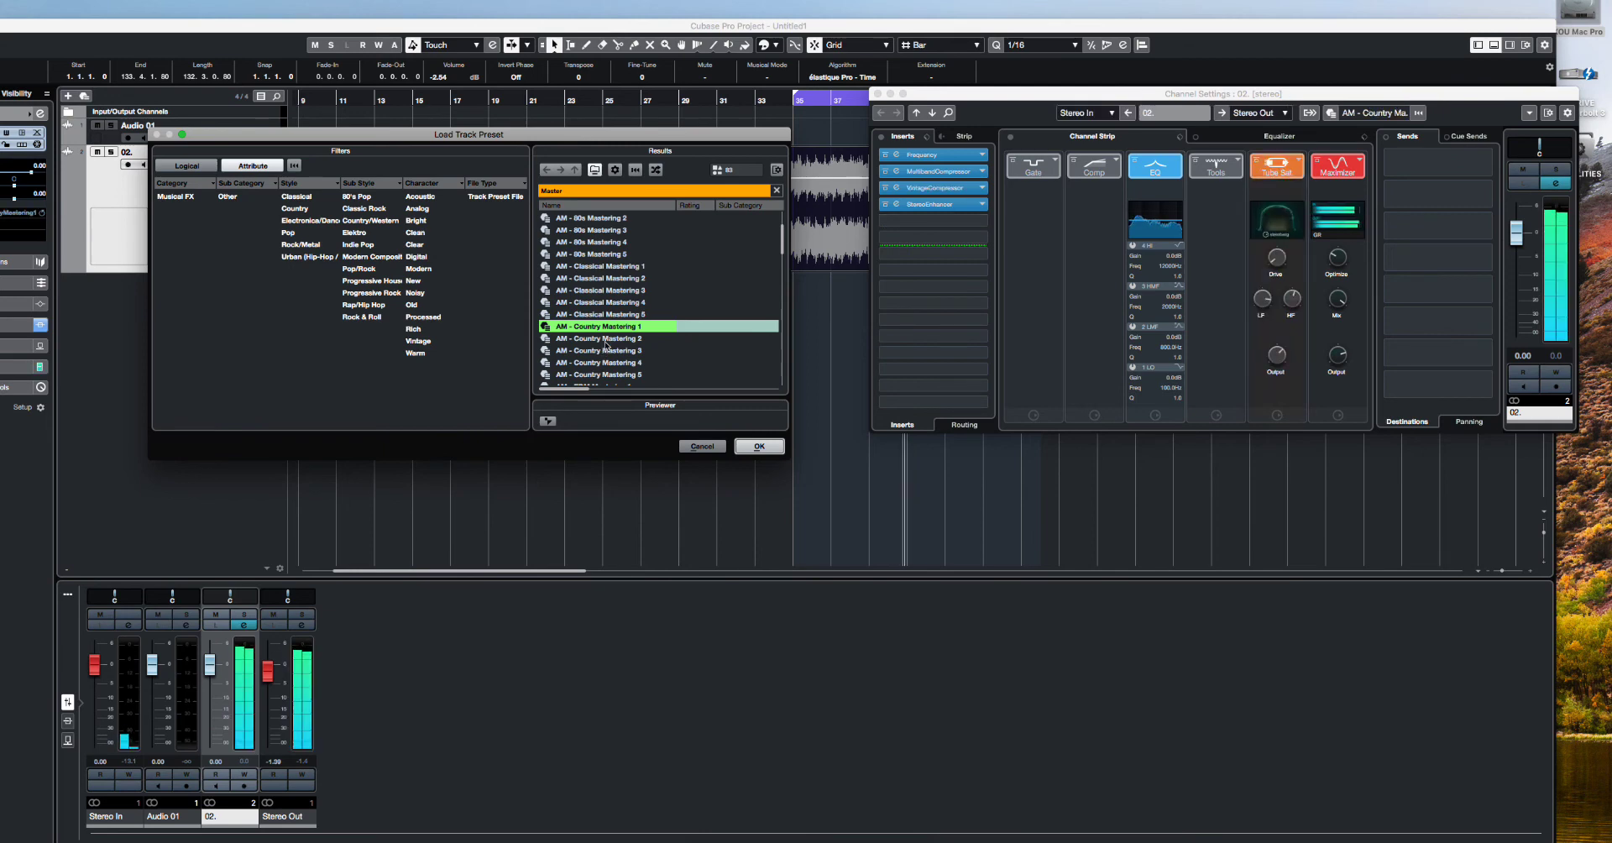
{"action": "left_click", "coordinate": [607, 339]}
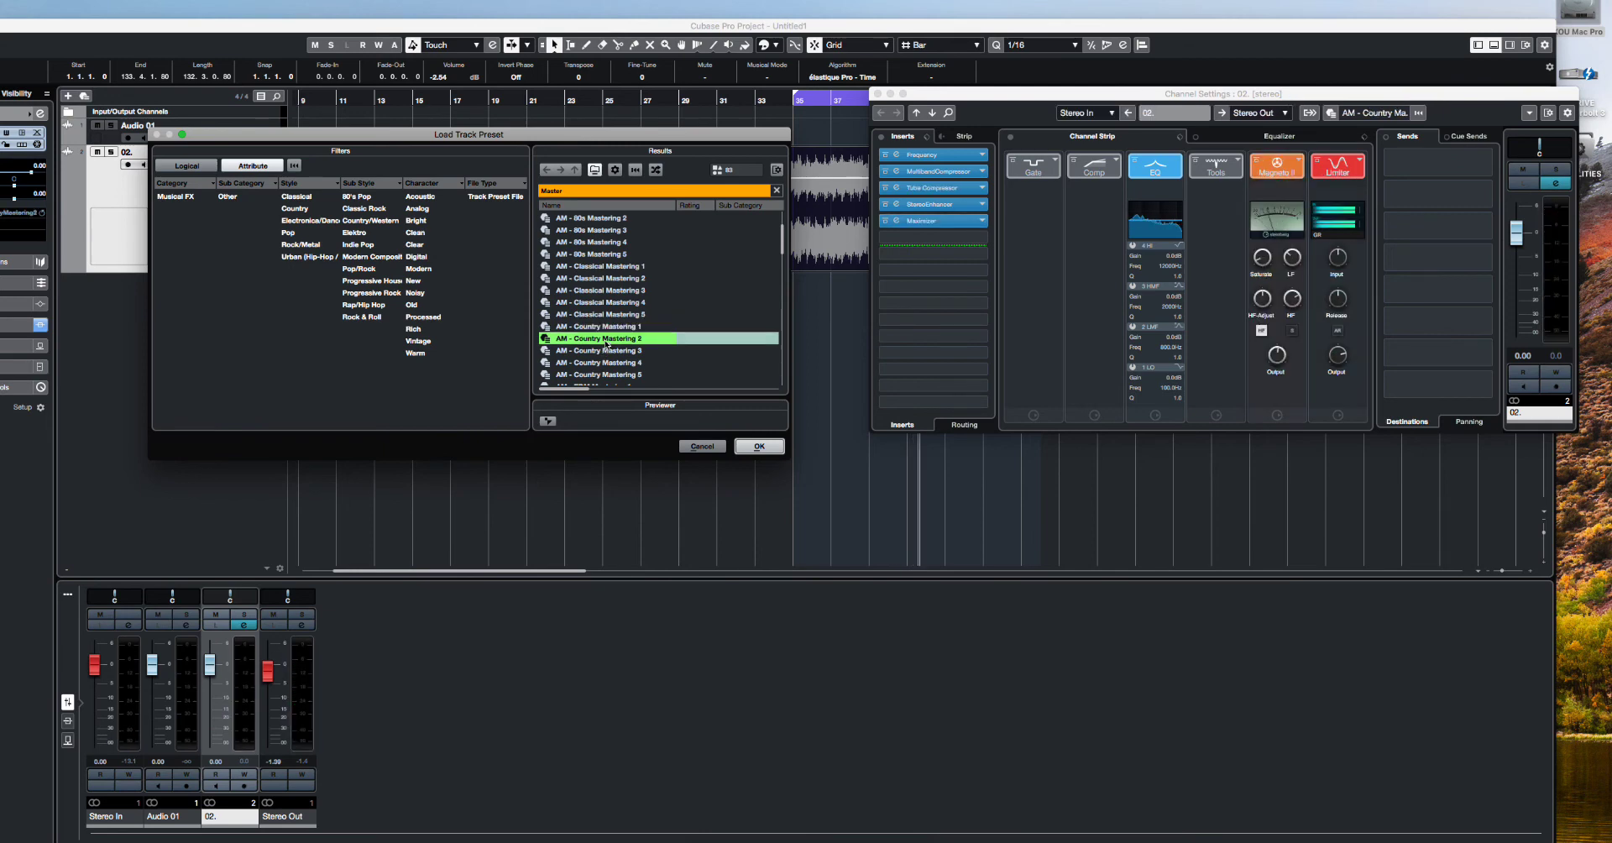
{"action": "left_click", "coordinate": [614, 363]}
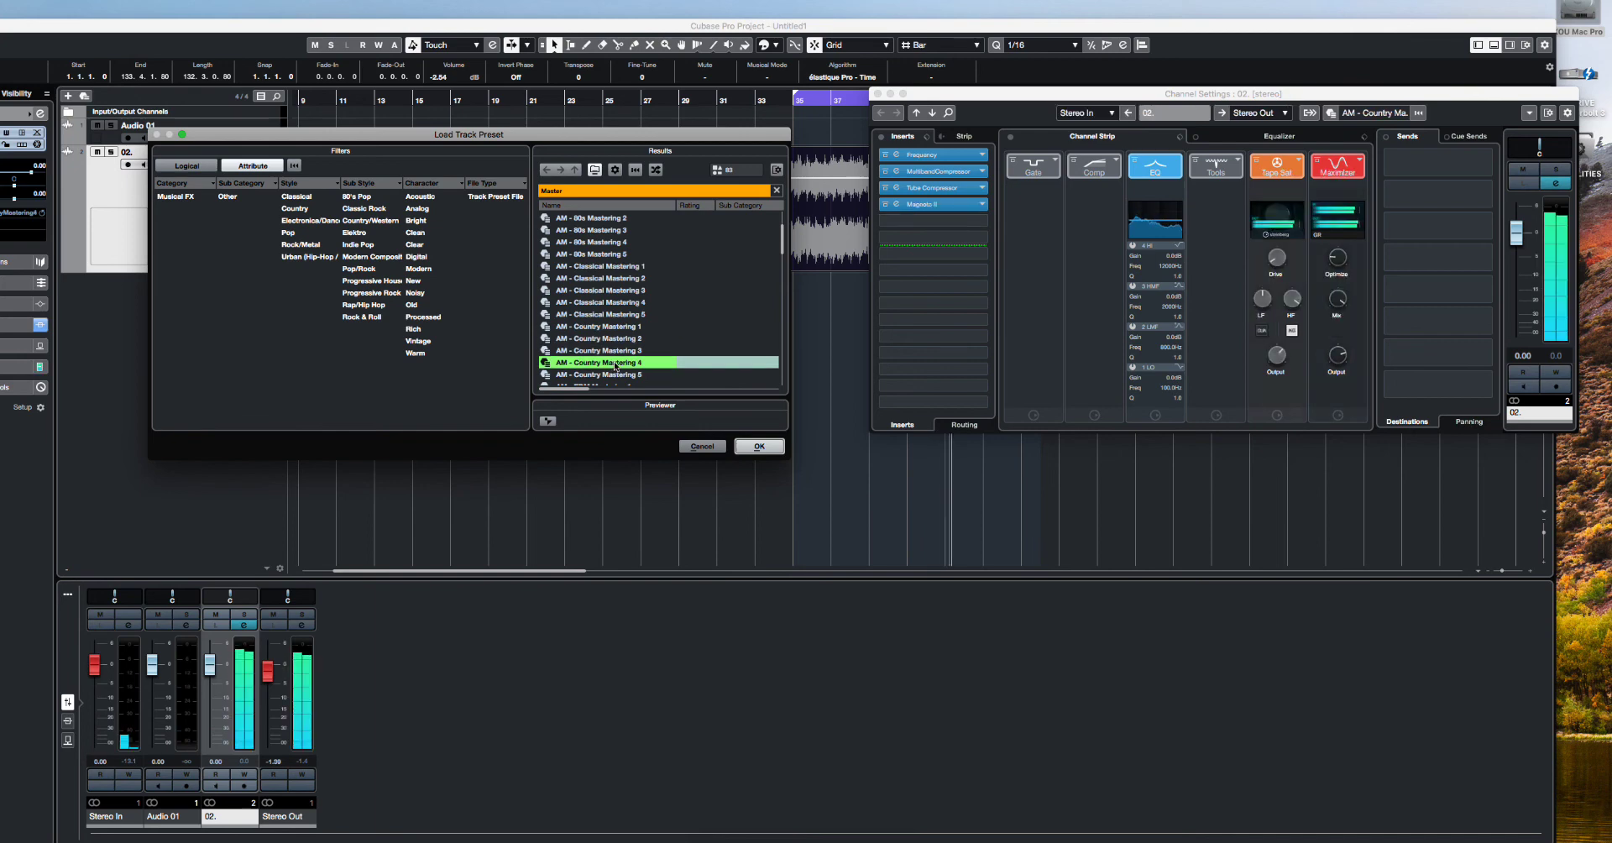
{"action": "left_click", "coordinate": [614, 375]}
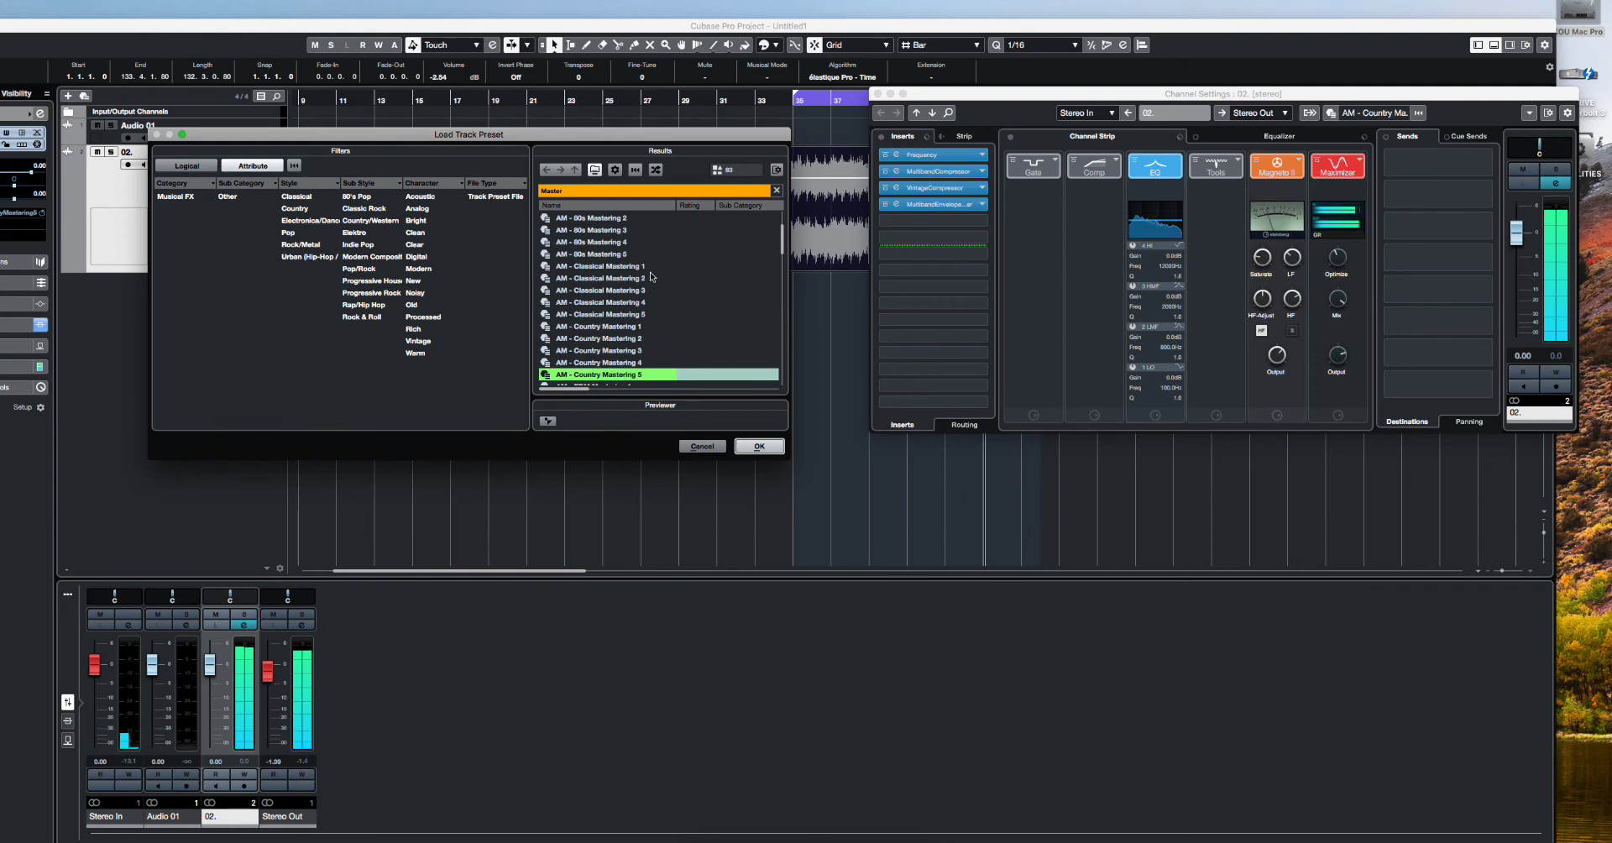
Step: Compare AM - Classical Mastering 1, 3 and 2 again, then load AM - Classical Mastering 4 onto the 02. track
{"action": "left_click", "coordinate": [601, 268]}
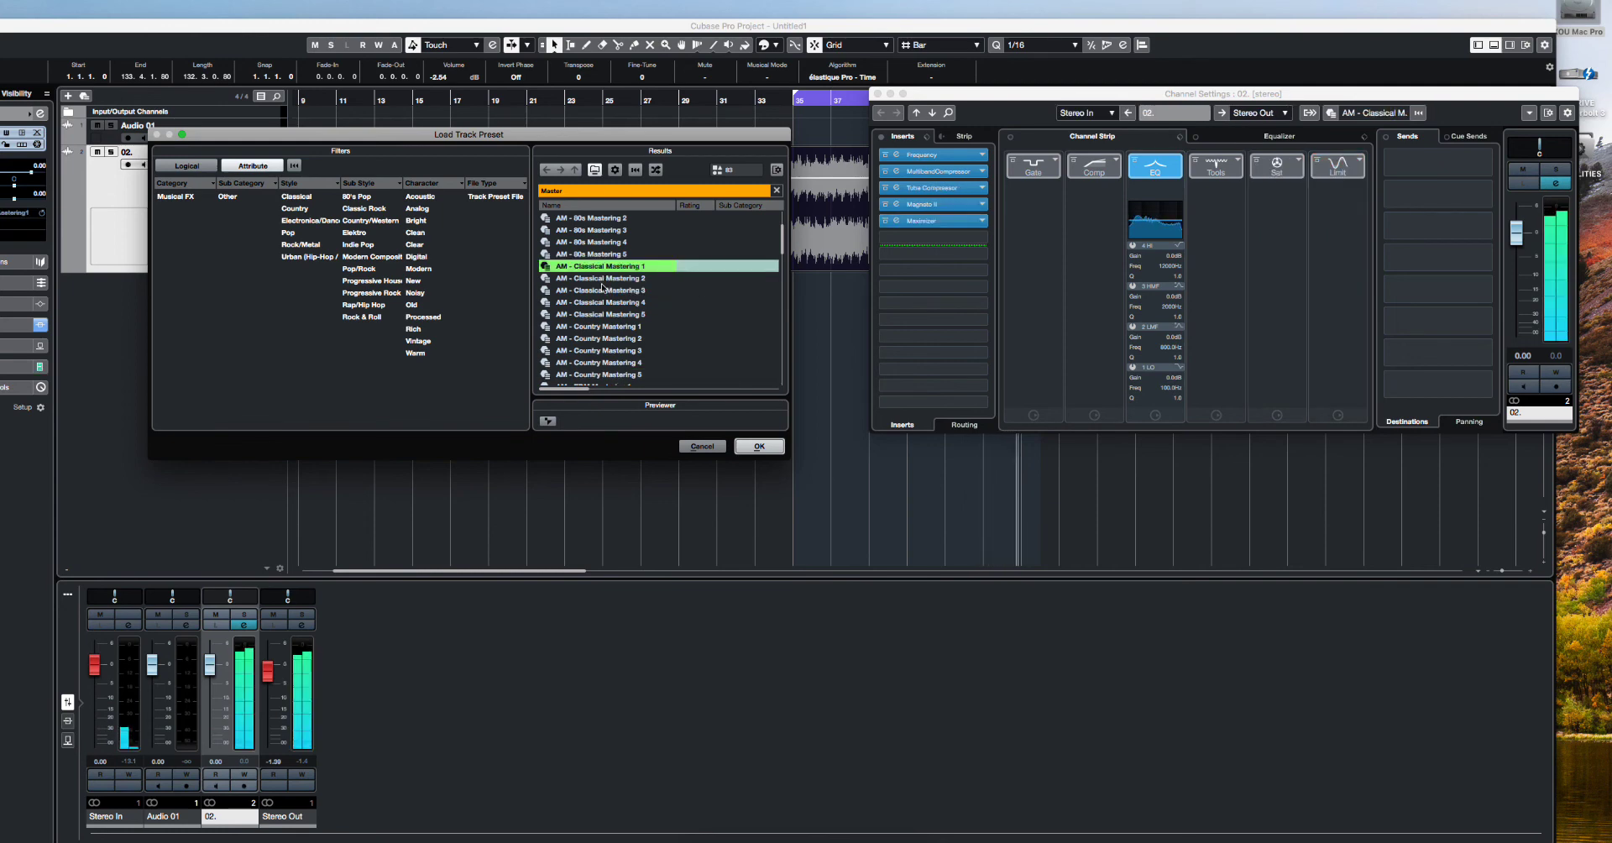
{"action": "left_click", "coordinate": [603, 289]}
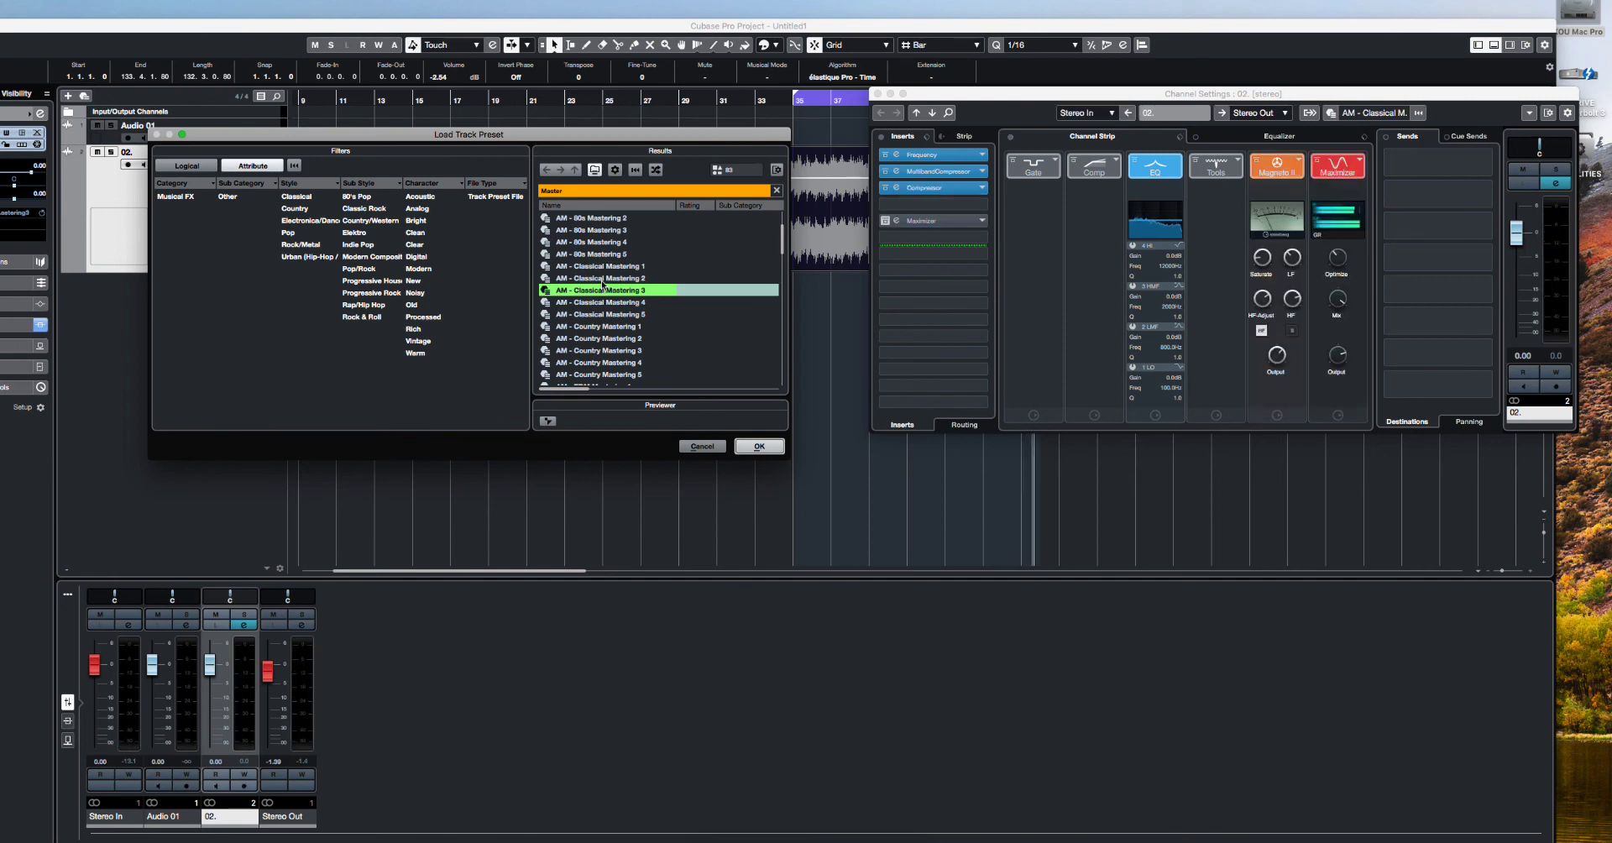
{"action": "left_click", "coordinate": [607, 280]}
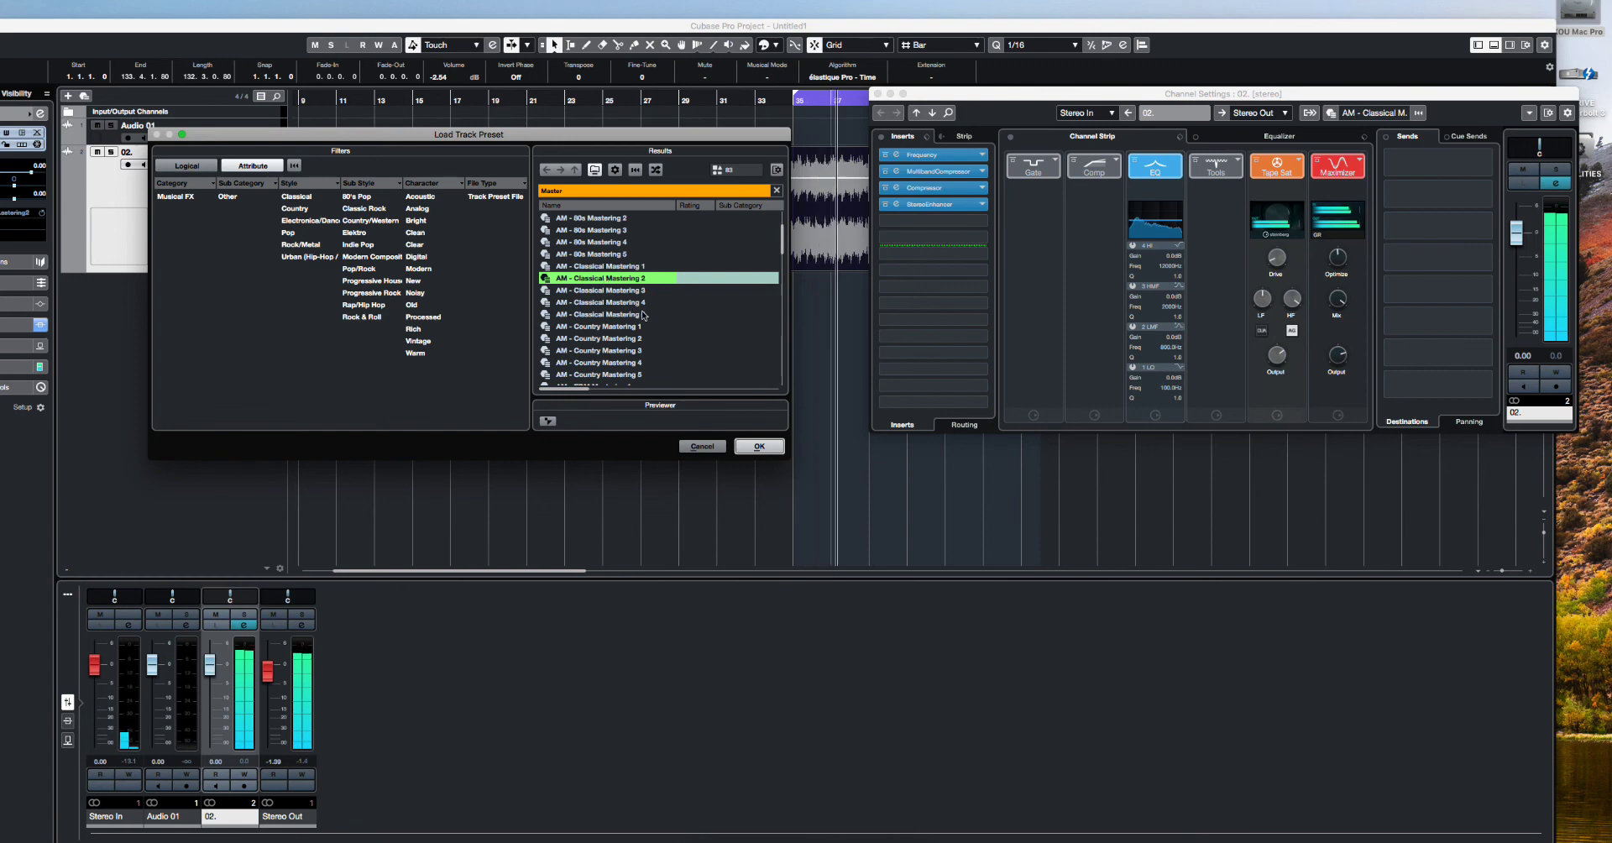
{"action": "left_click", "coordinate": [602, 304]}
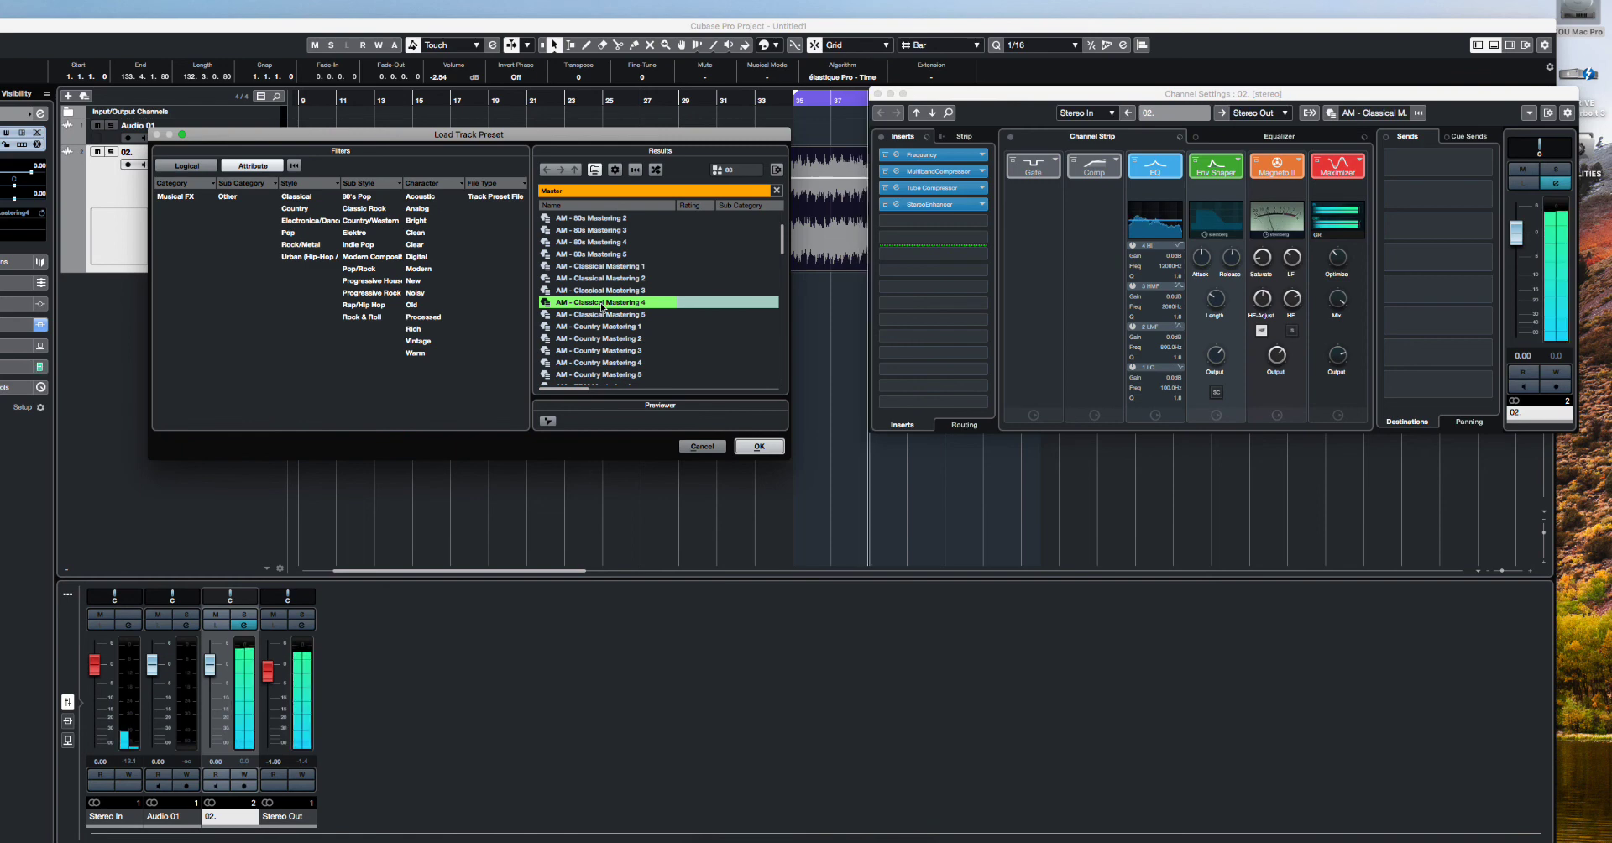
{"action": "left_click", "coordinate": [759, 446]}
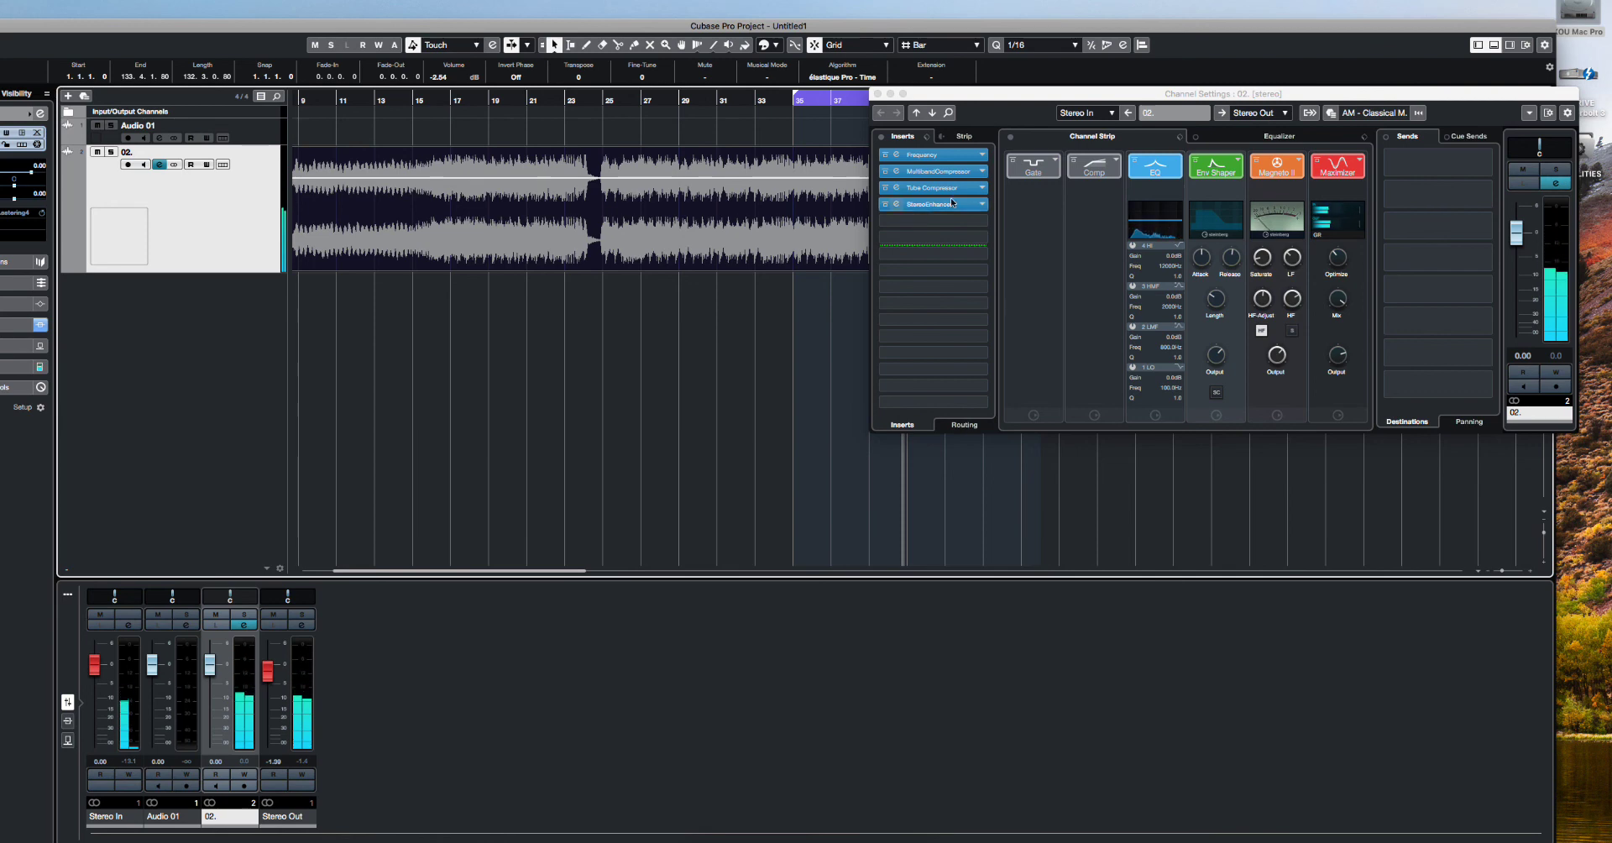
Step: Close the 02. track's channel settings and place the playhead at bar 37 inside the loop range
{"action": "left_click_drag", "start_coordinate": [1019, 98], "coordinate": [718, 118]}
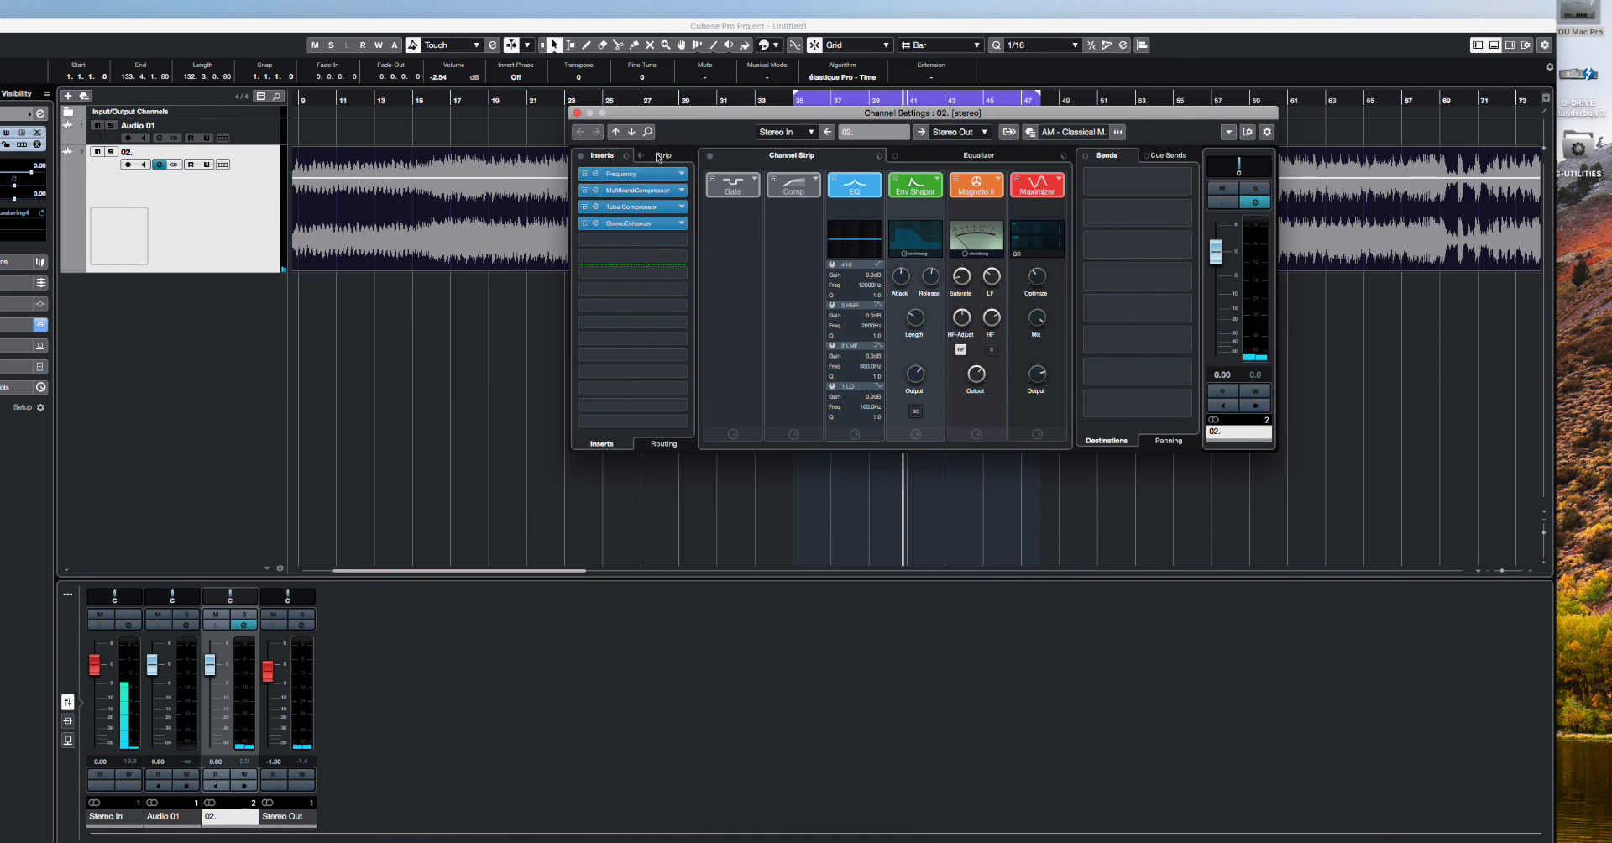
{"action": "left_click", "coordinate": [577, 113]}
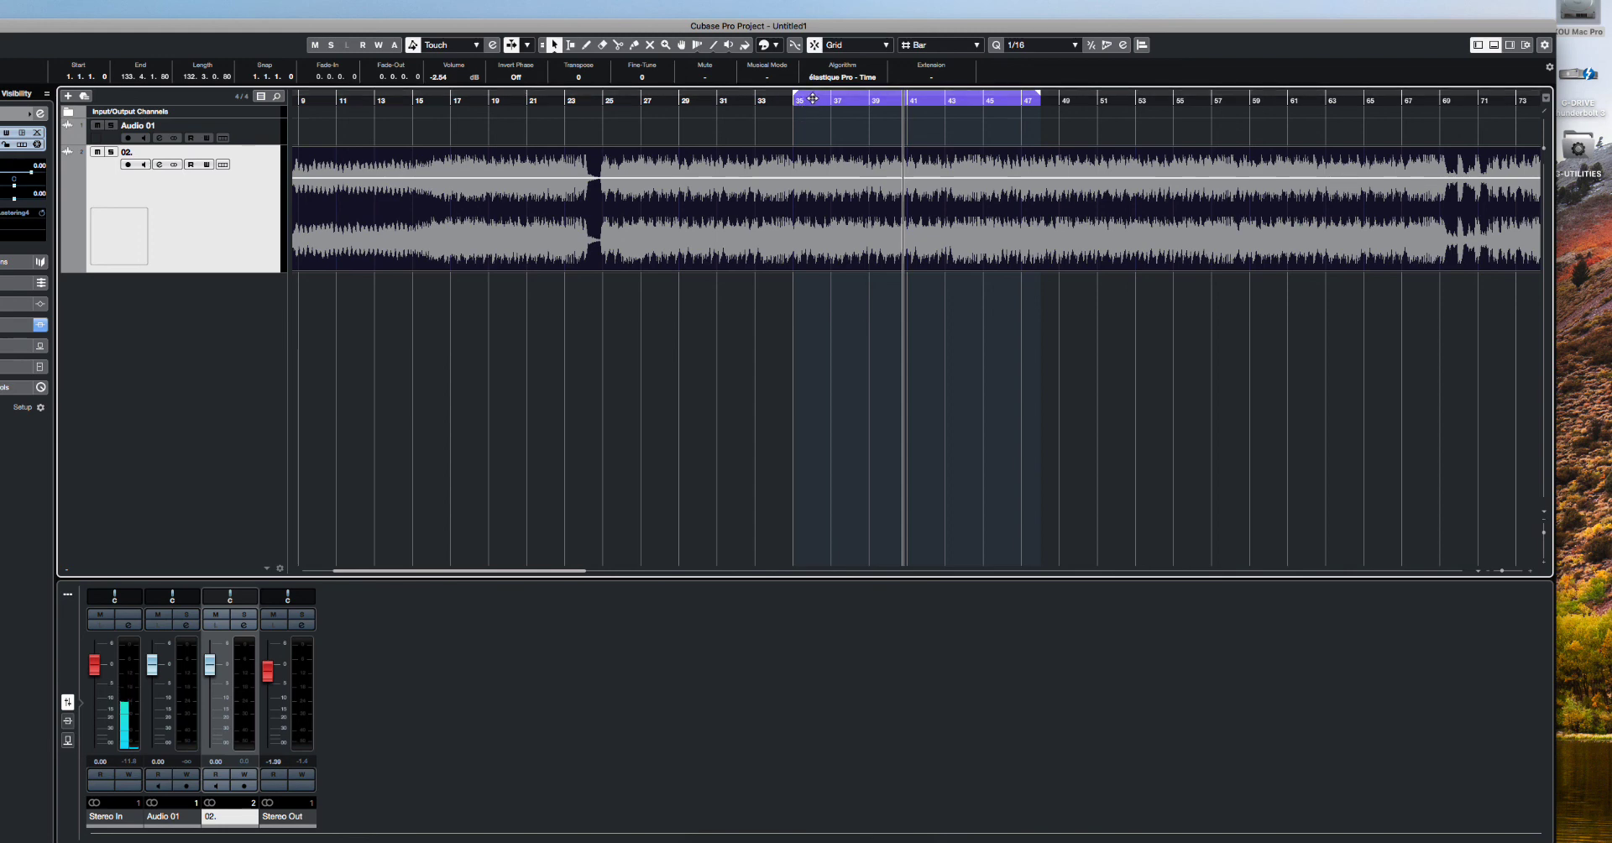
{"action": "left_click", "coordinate": [813, 98]}
{"action": "left_click", "coordinate": [834, 98]}
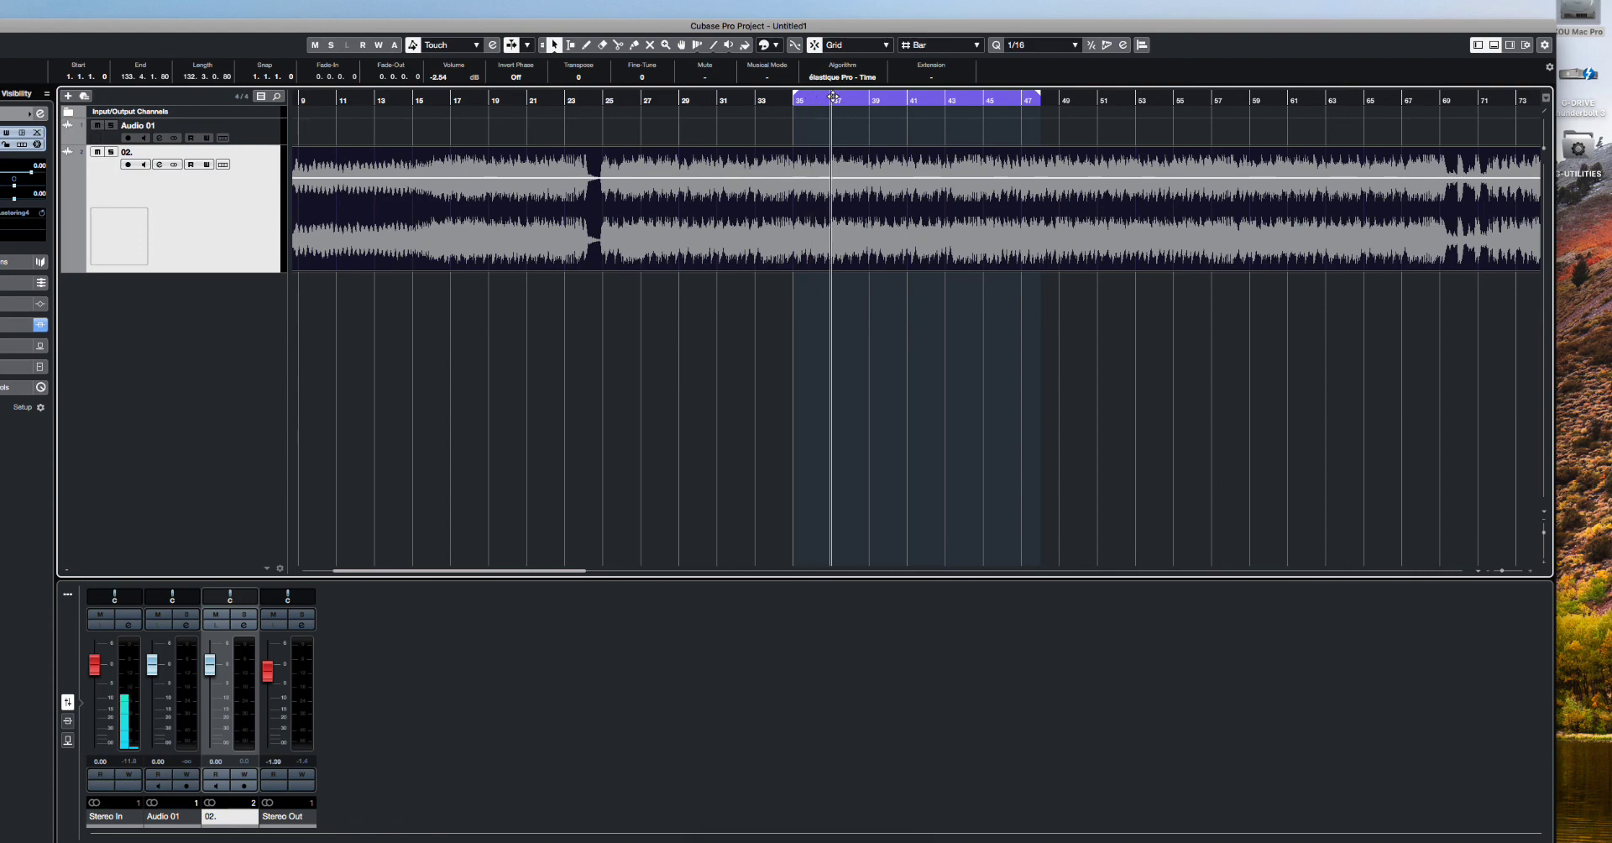